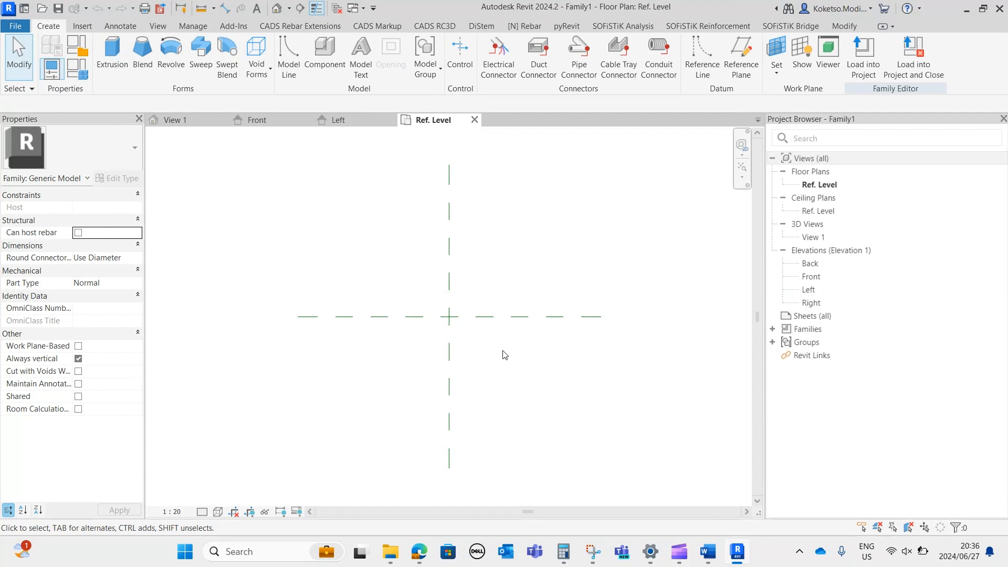
Open the Front elevation and extend the Ref. Level line well past both sides of the centre reference plane.
middle_drag(500, 352, 478, 345)
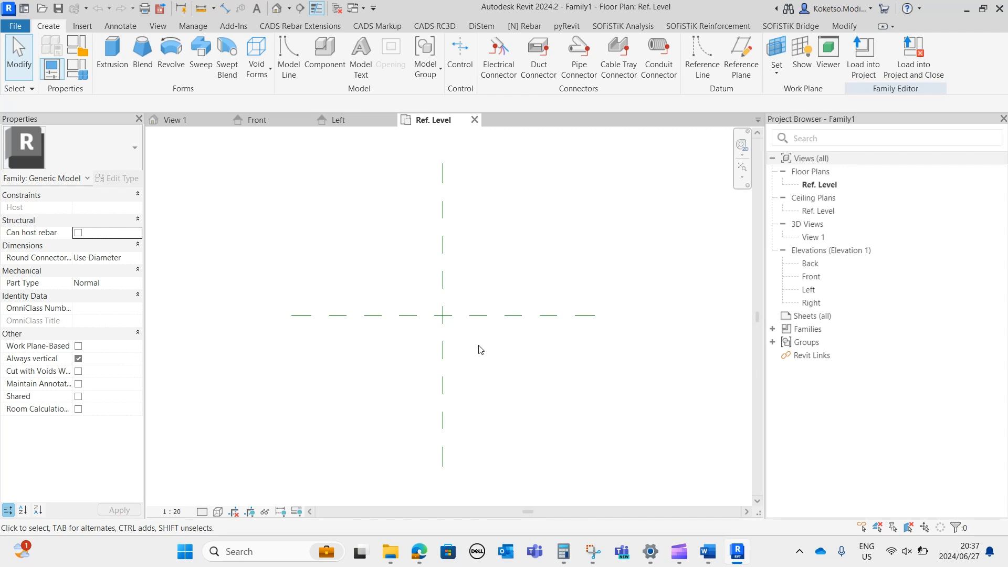
middle_drag(509, 269, 488, 245)
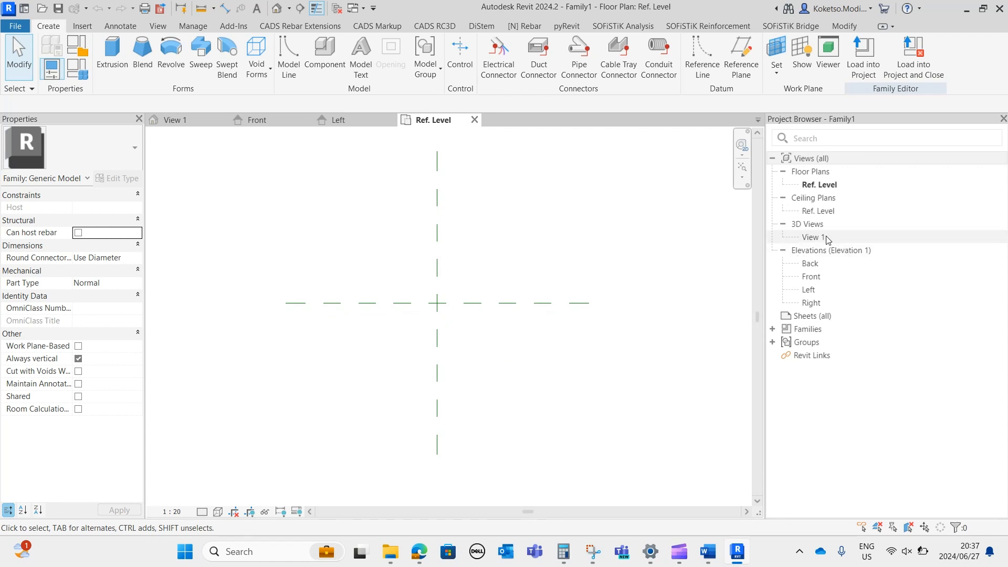
double_click(811, 277)
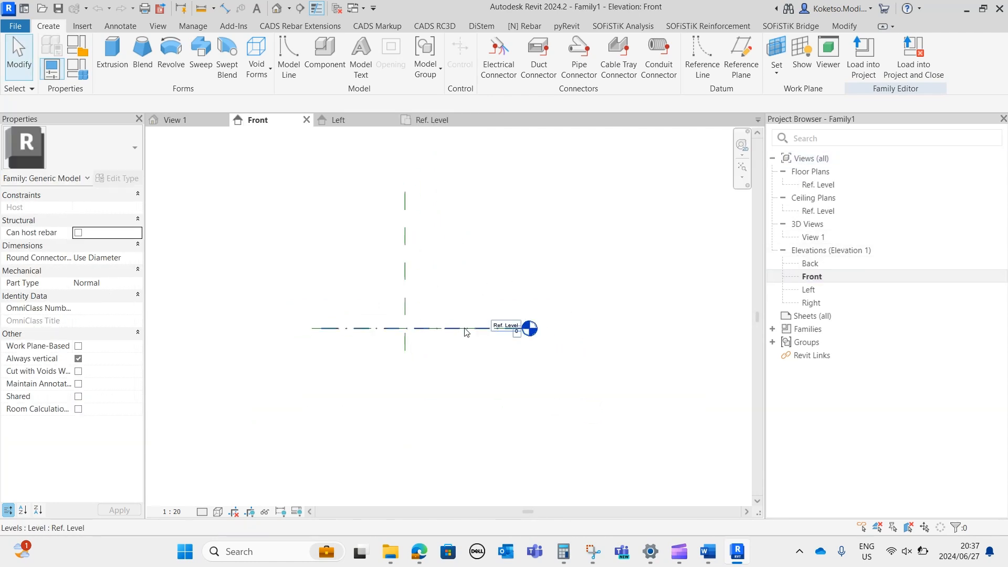
click(465, 329)
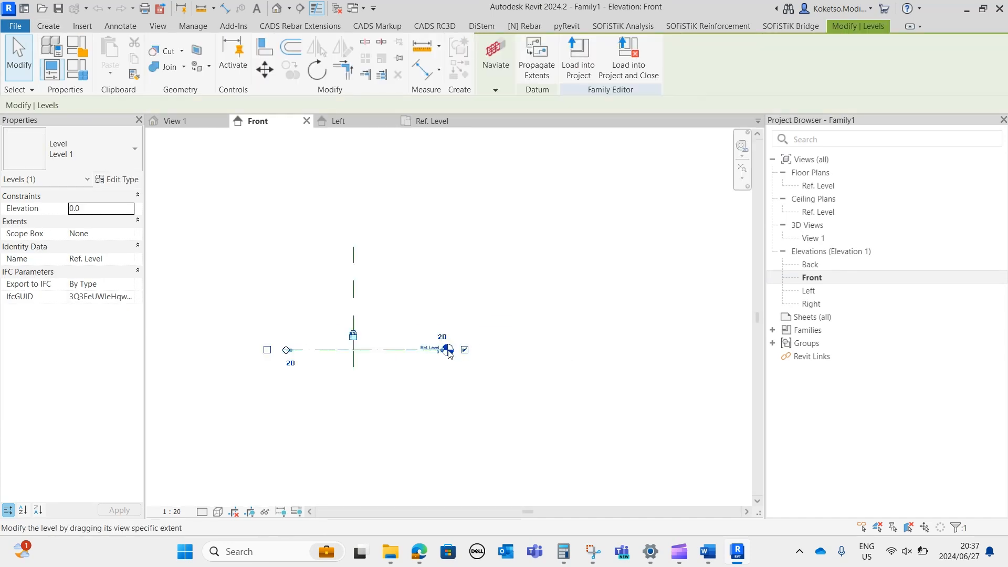
drag(448, 351, 693, 346)
scroll(693, 347, down, 2)
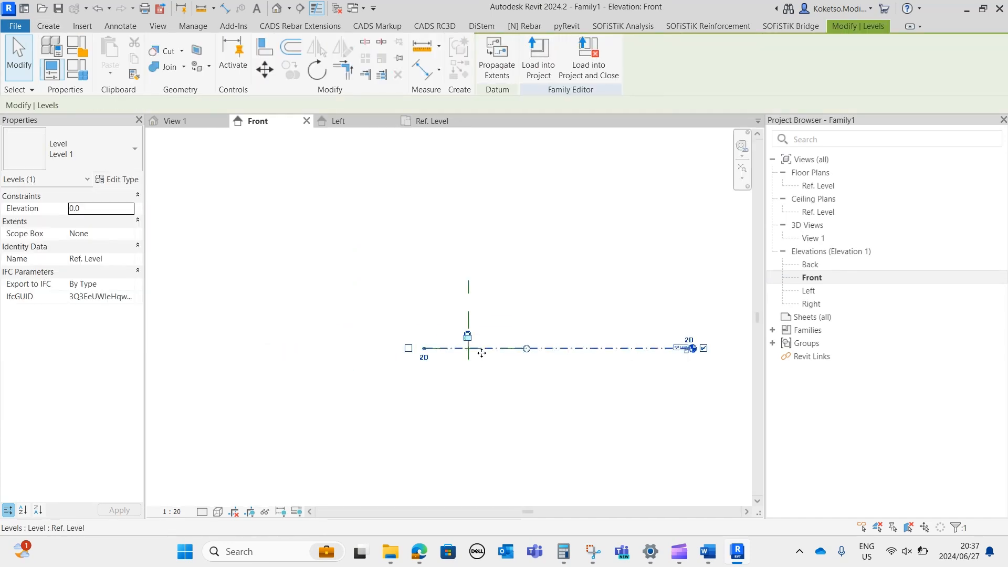
drag(429, 352, 238, 349)
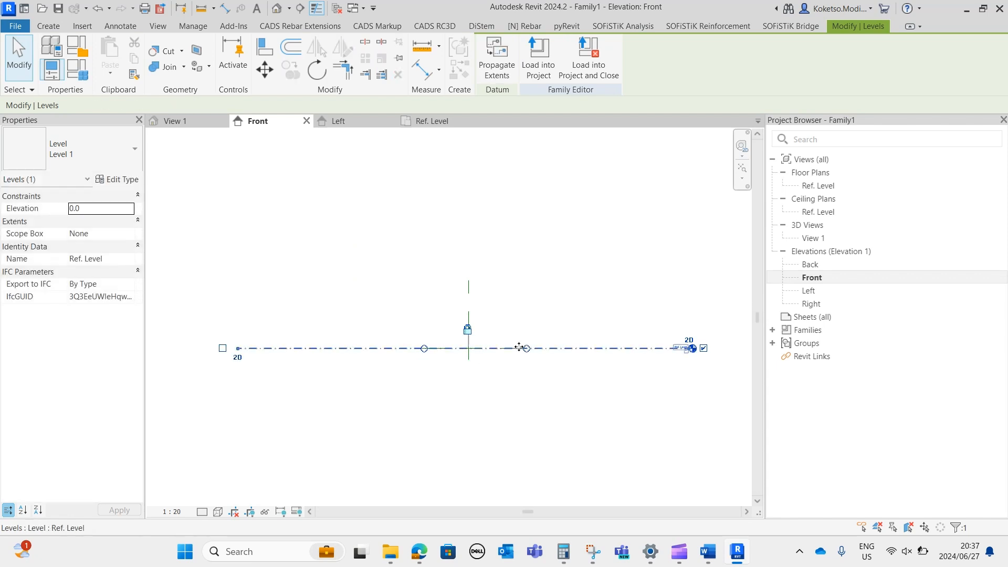
drag(571, 348, 705, 349)
drag(426, 351, 235, 344)
key(Escape)
Extend the Center (Left/Right) reference plane well above and below the Ref. Level line and widen the drawing area.
click(468, 288)
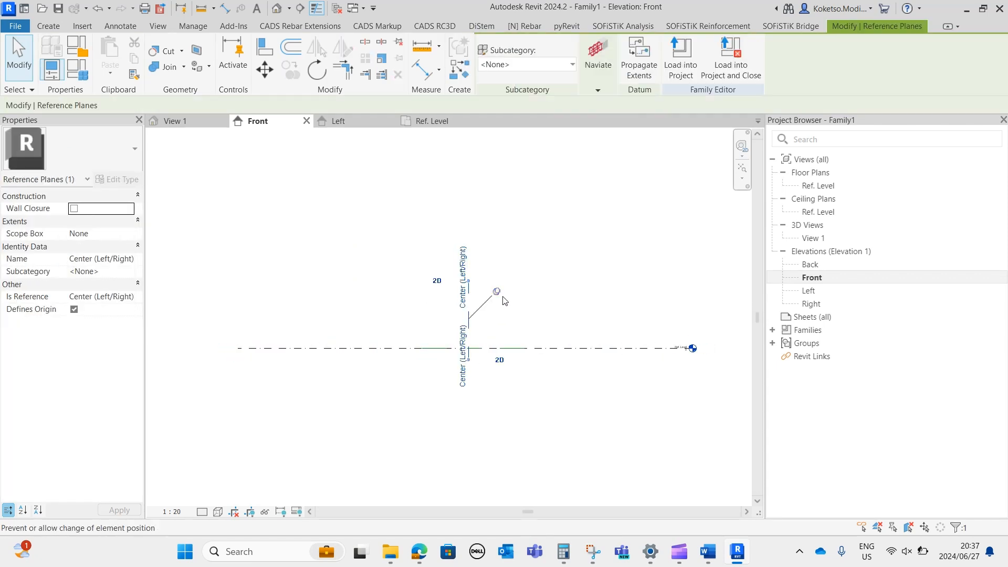
drag(468, 281, 468, 197)
drag(468, 360, 475, 481)
key(Escape)
middle_drag(479, 297, 457, 311)
scroll(479, 319, down, 2)
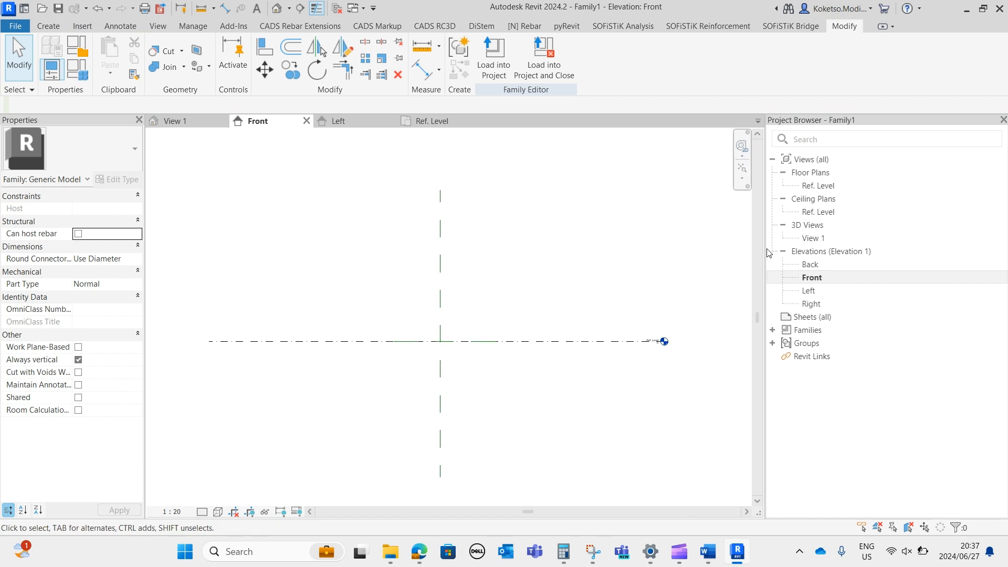
drag(765, 246, 861, 246)
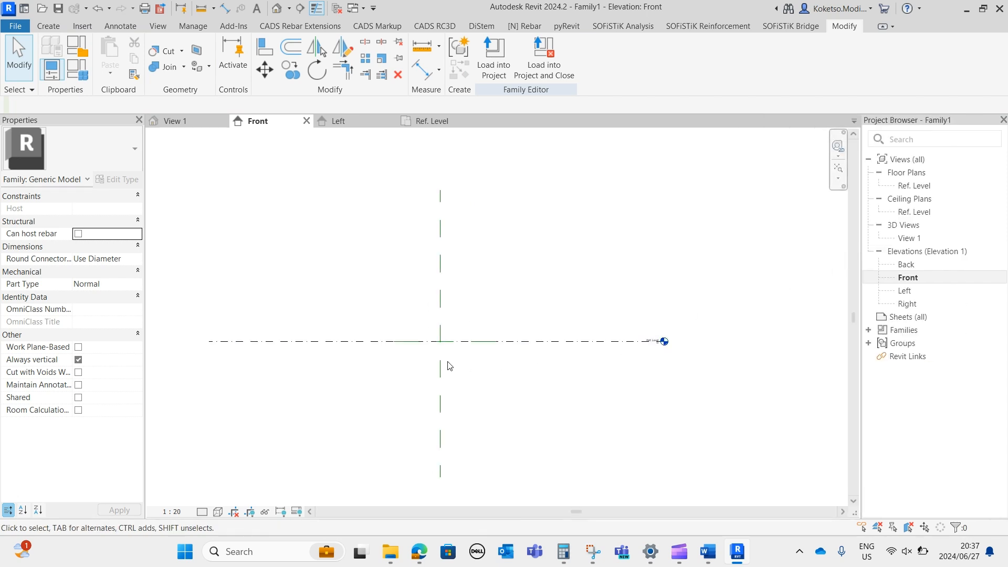
scroll(500, 334, up, 2)
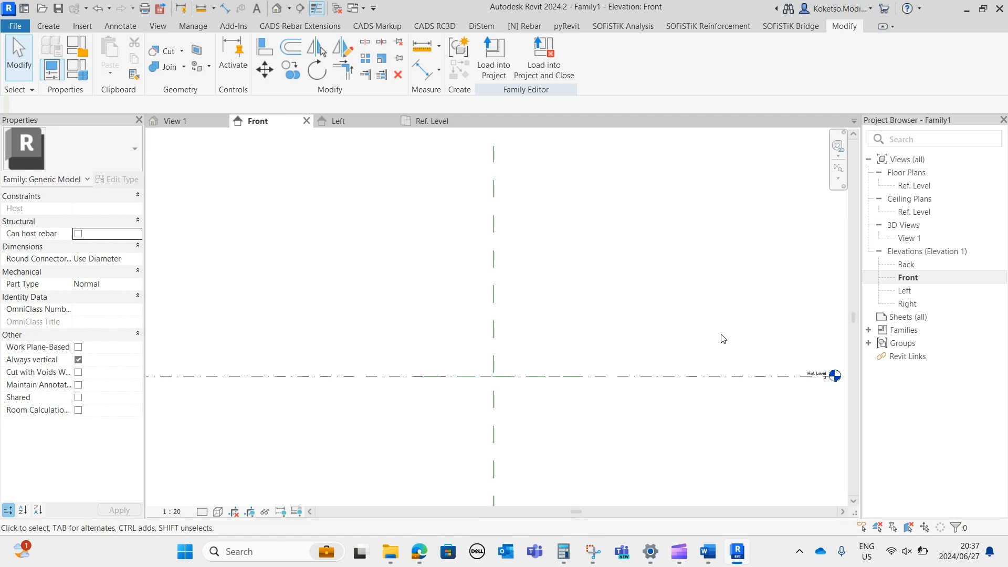
scroll(189, 246, down, 1)
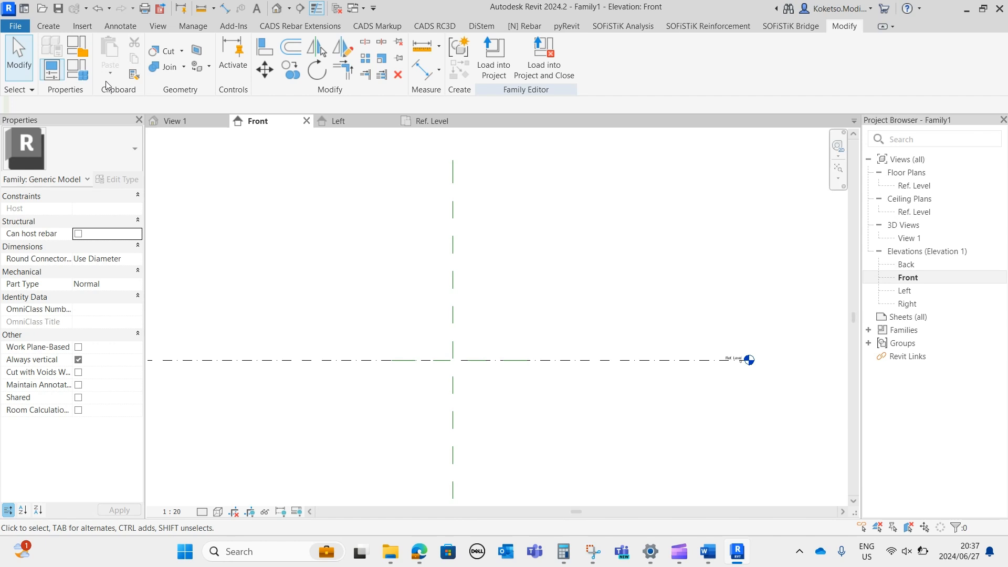
Draw a vertical reference plane about 2870 mm left of the Center (Left/Right) plane, crossing the Ref. Level line.
click(48, 22)
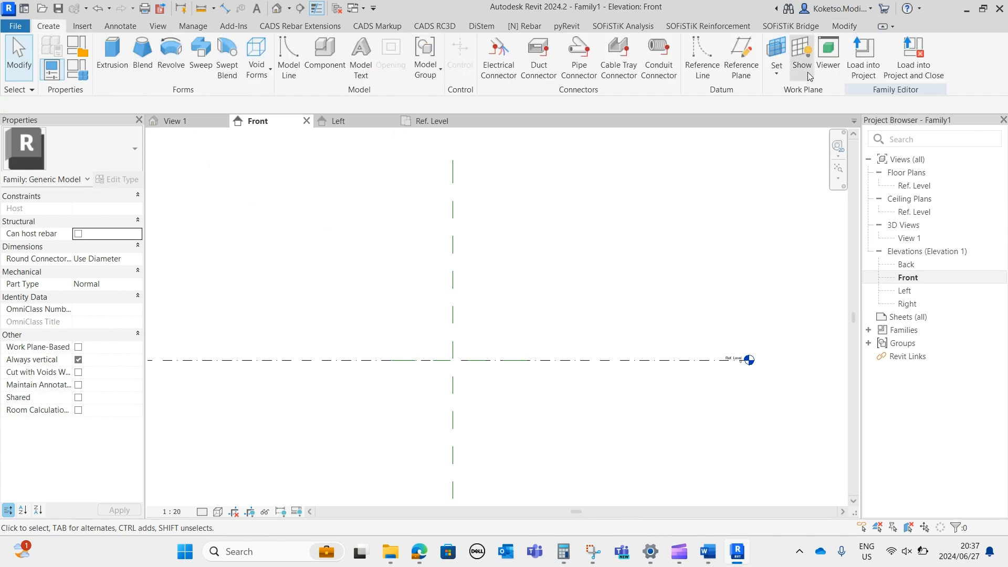
click(741, 59)
scroll(341, 450, down, 3)
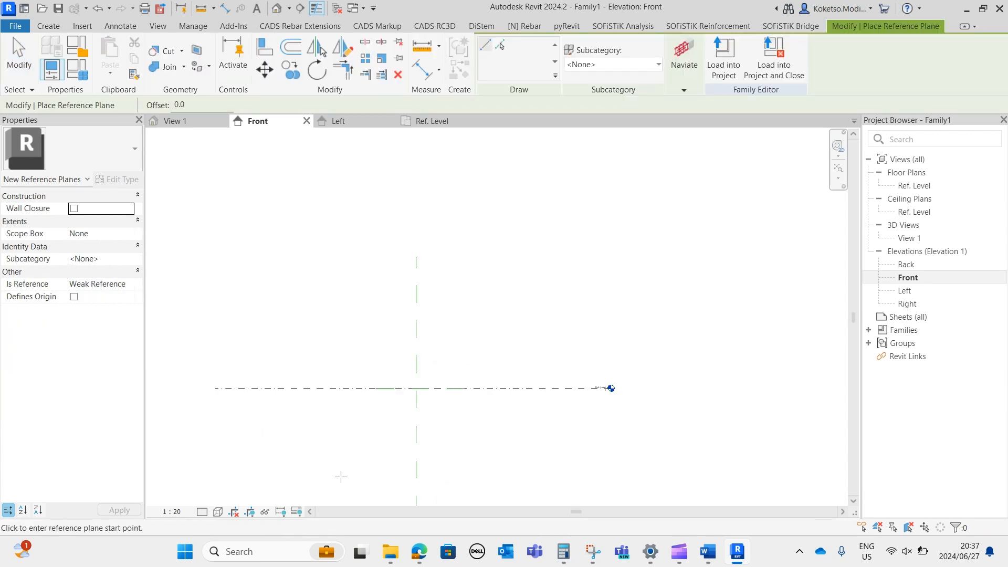
click(341, 492)
click(337, 231)
scroll(344, 318, up, 2)
key(Escape)
key(Escape)
Set the new vertical plane's distance from the centre plane with the formula =355/2.
click(342, 315)
middle_drag(372, 405, 359, 298)
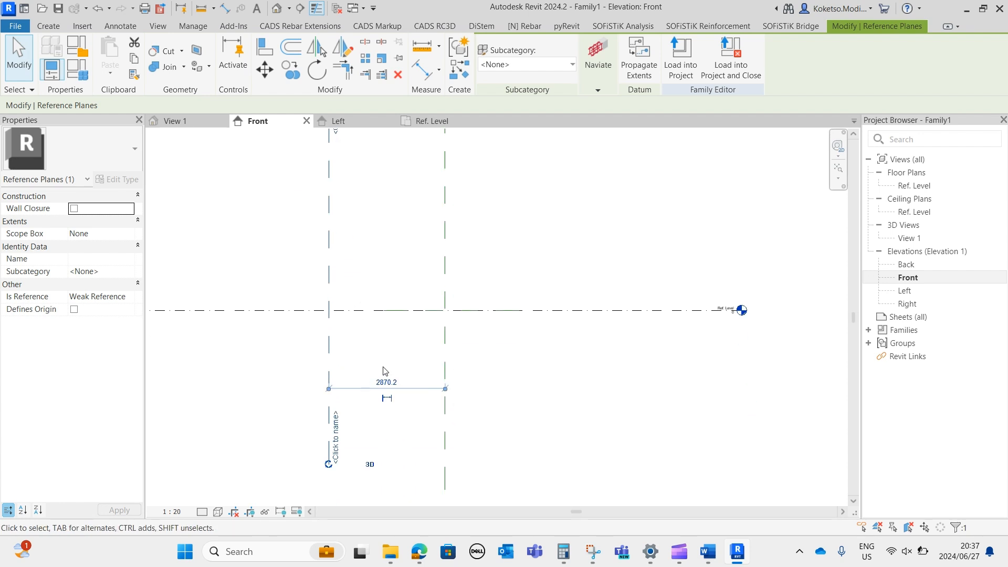
click(394, 380)
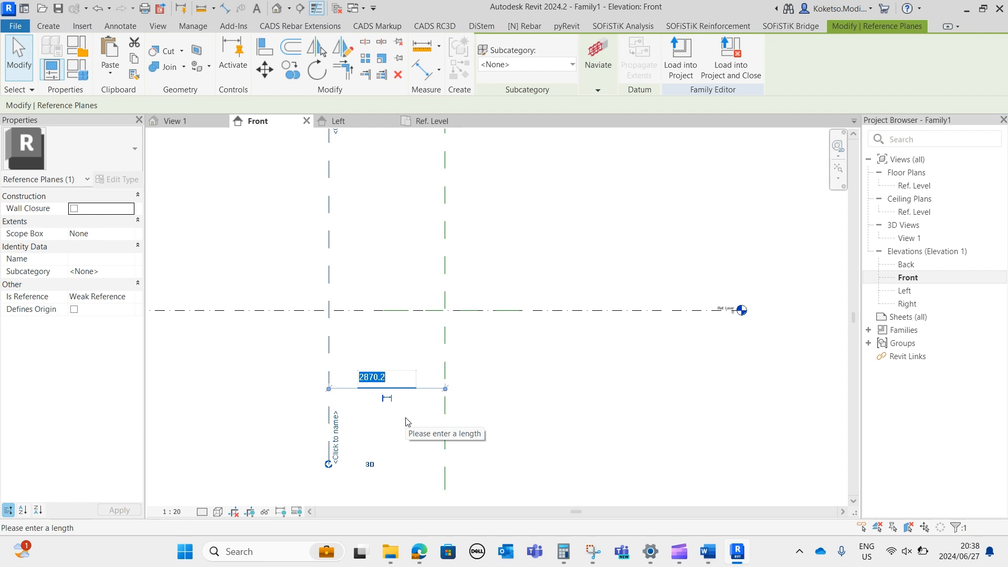
text(=355/2)
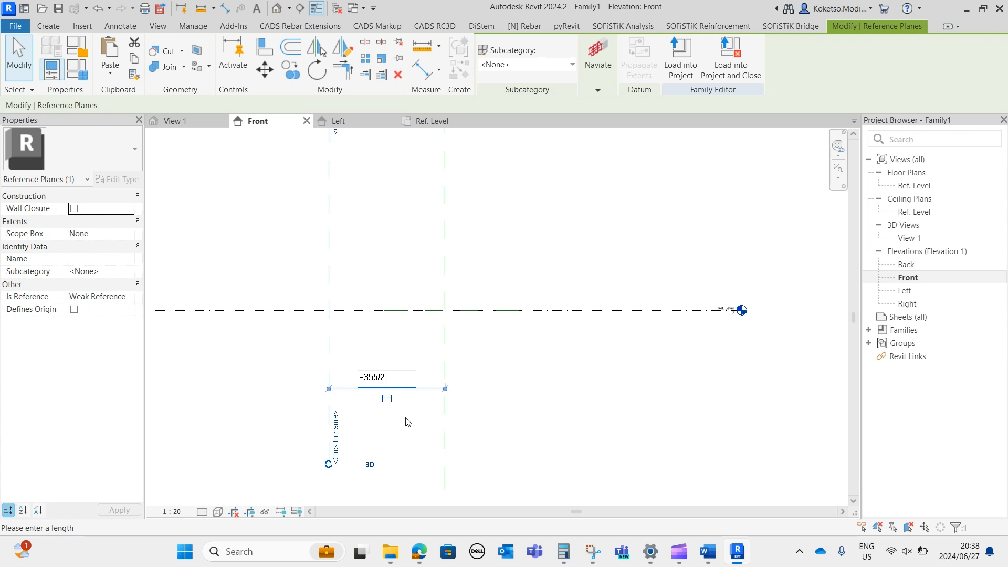
key(Return)
scroll(475, 386, up, 3)
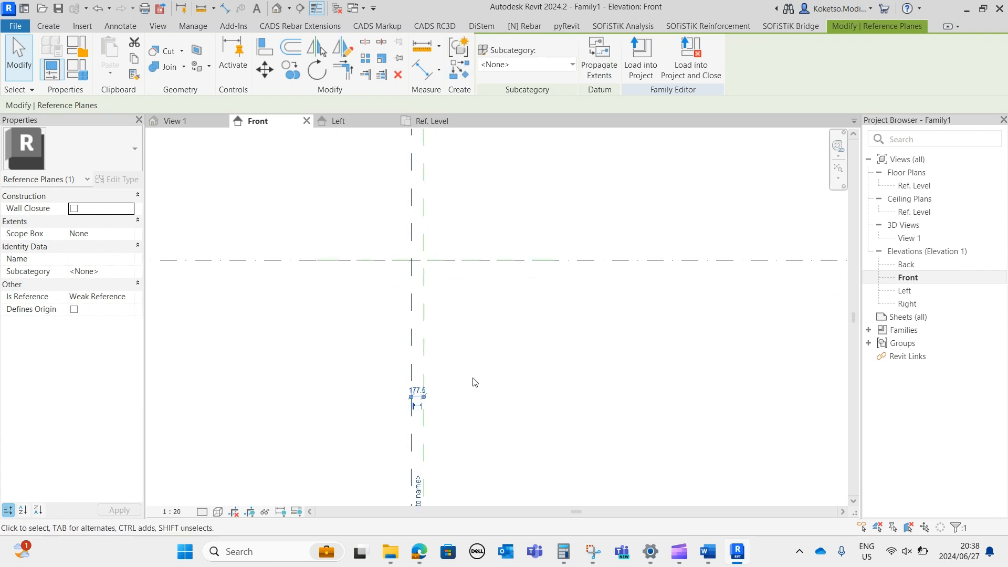
Set the Front view's scale to 1:100.
click(185, 512)
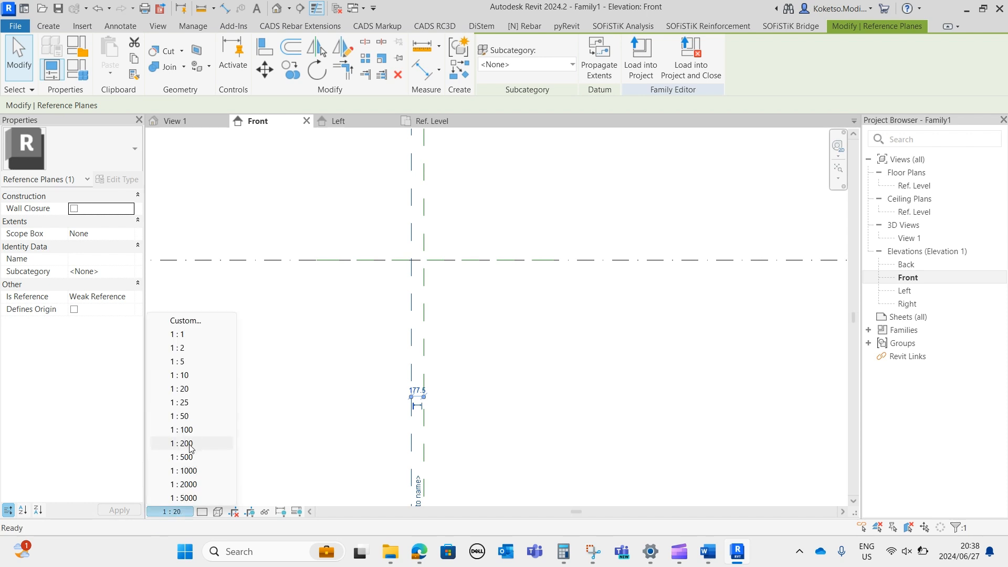
click(189, 458)
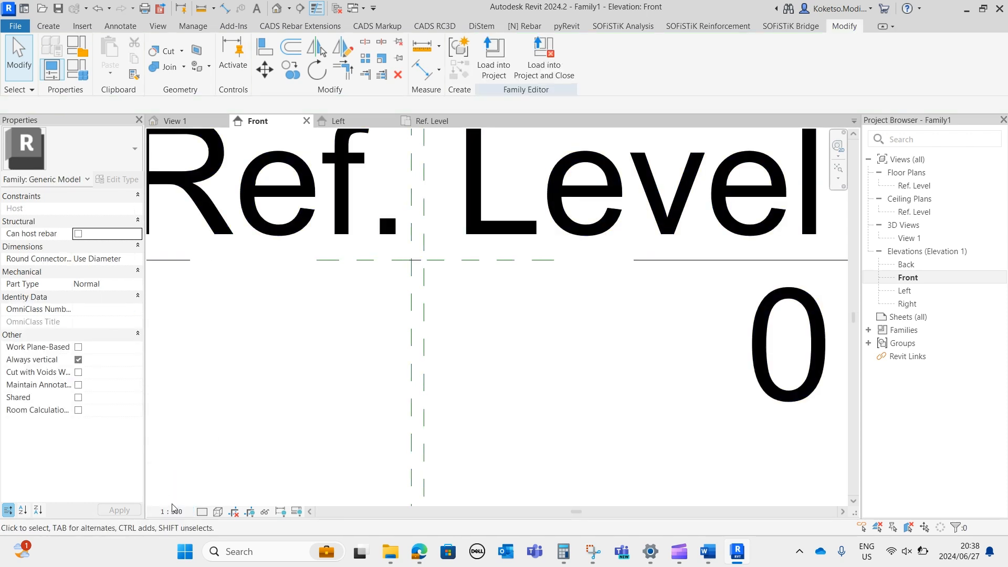
click(171, 512)
click(185, 430)
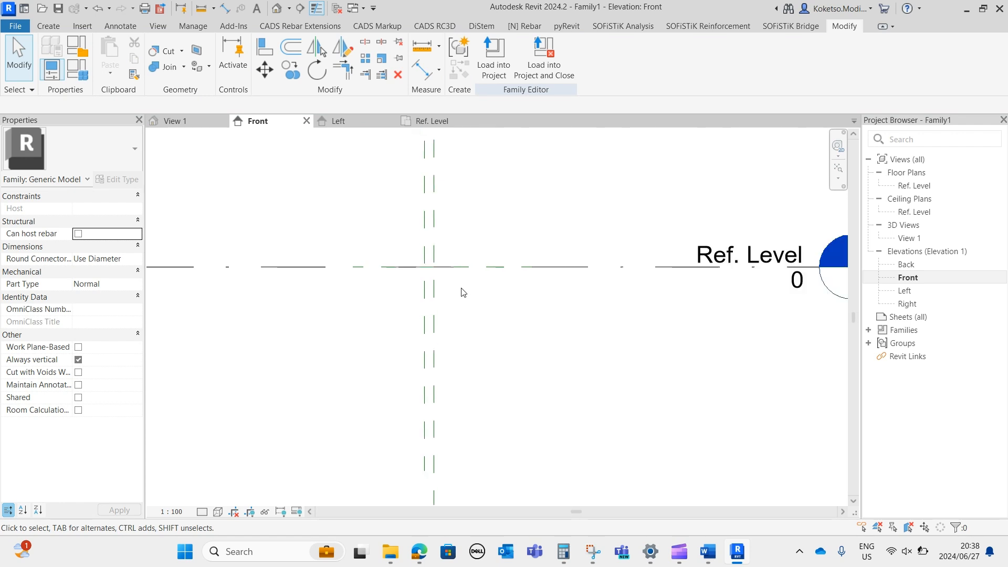
Mirror the left vertical reference plane about the Center (Left/Right) plane, keeping the original.
scroll(443, 250, up, 1)
click(442, 236)
scroll(452, 239, up, 1)
click(319, 48)
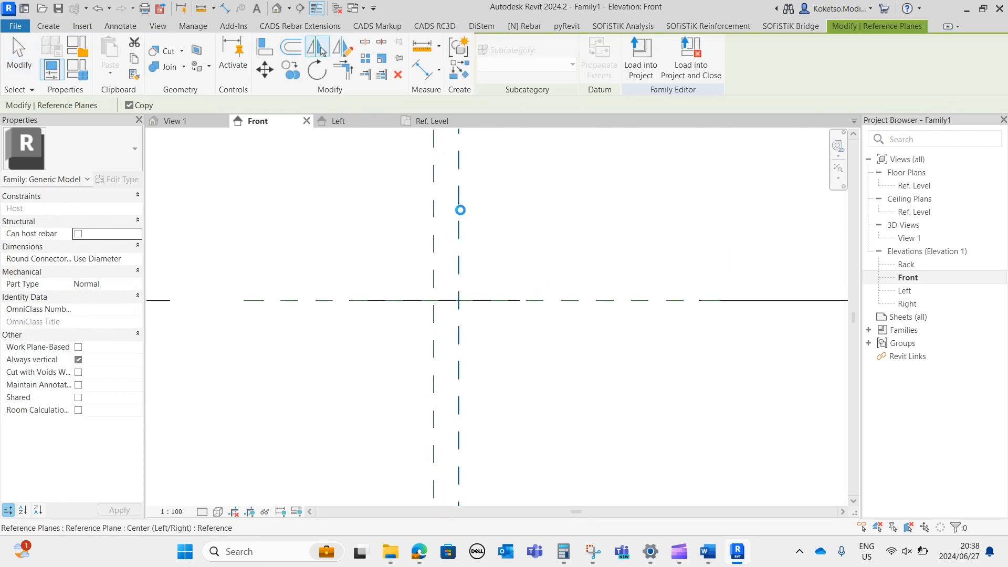
click(458, 210)
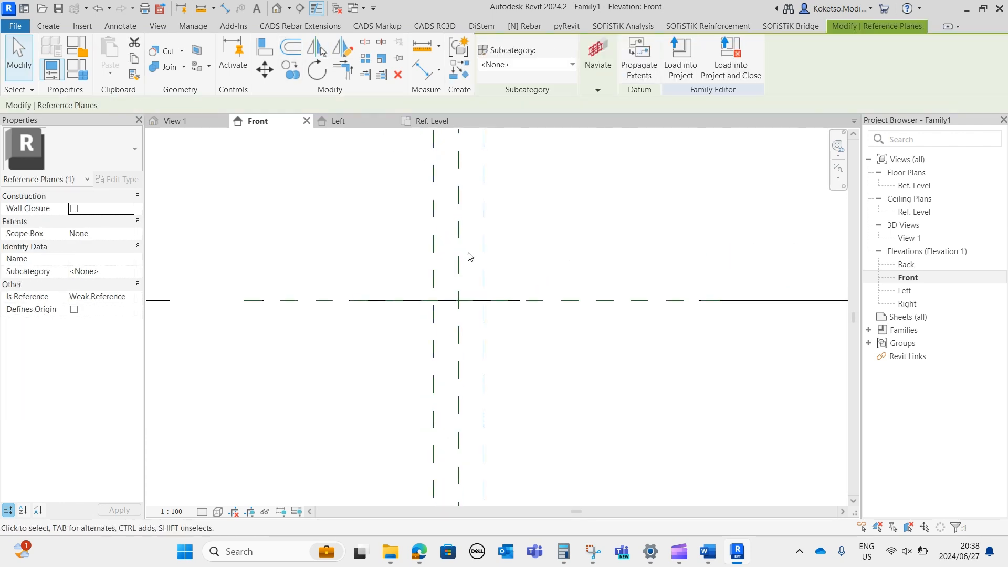
click(448, 325)
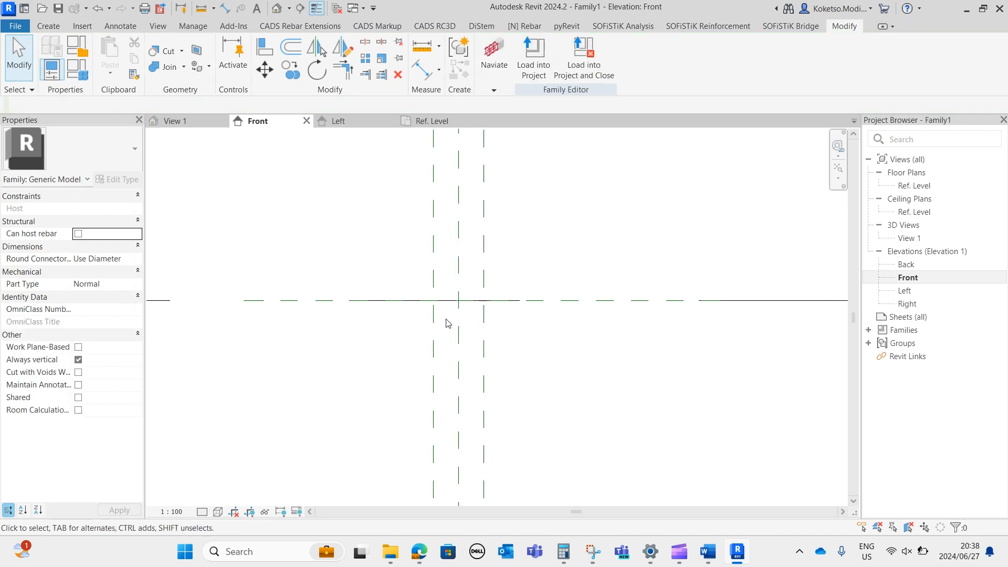
click(435, 239)
scroll(458, 300, up, 2)
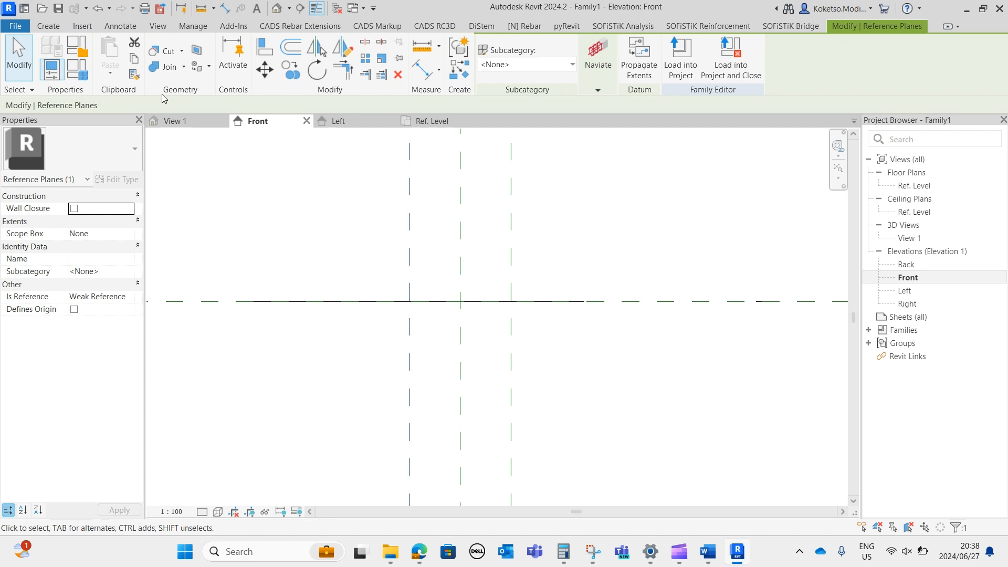
click(290, 69)
scroll(416, 232, up, 2)
click(400, 230)
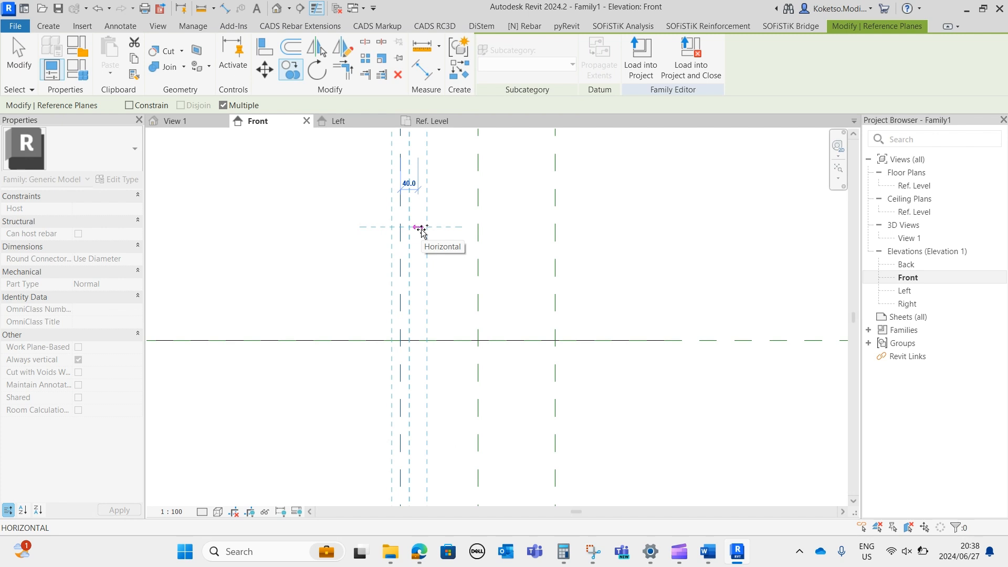
key(Escape)
key(Escape)
scroll(419, 228, down, 2)
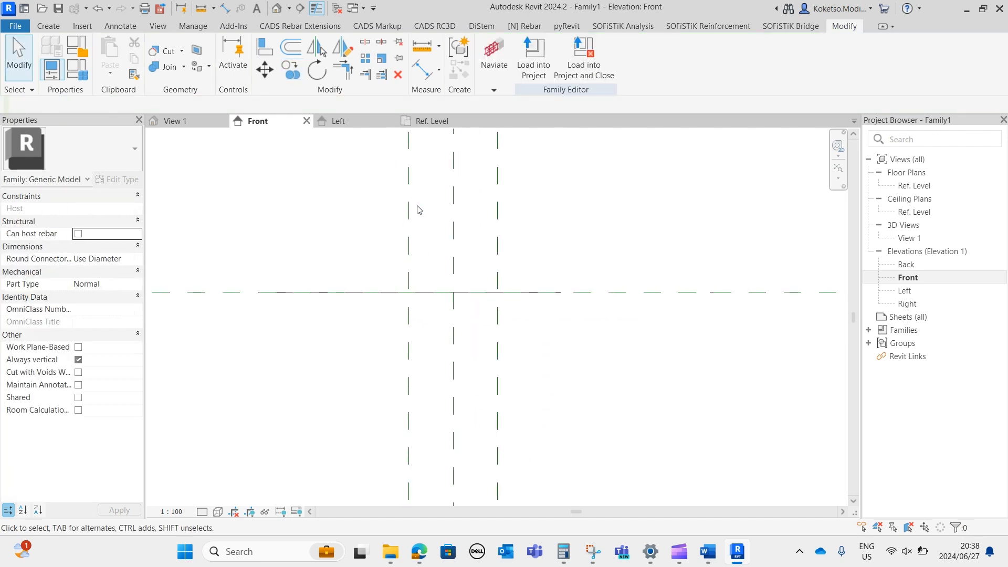
Draw a vertical reference plane between the left outer plane and the centre plane, about 97 mm from the centre.
click(741, 58)
click(429, 165)
click(429, 406)
scroll(436, 243, up, 1)
key(Escape)
scroll(430, 247, up, 1)
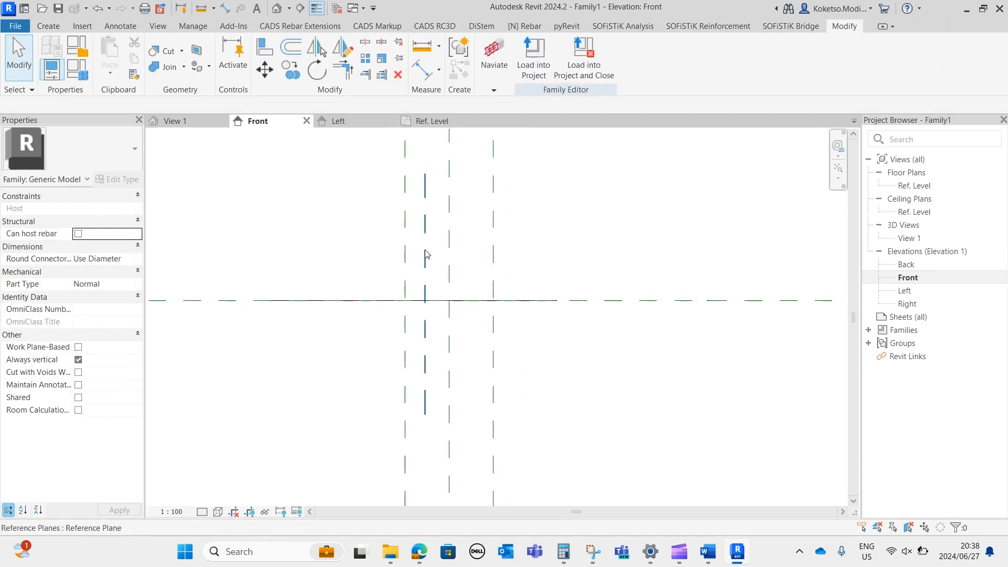
Set the distance from the new inner reference plane to the centre plane to 80 mm.
click(424, 257)
click(417, 215)
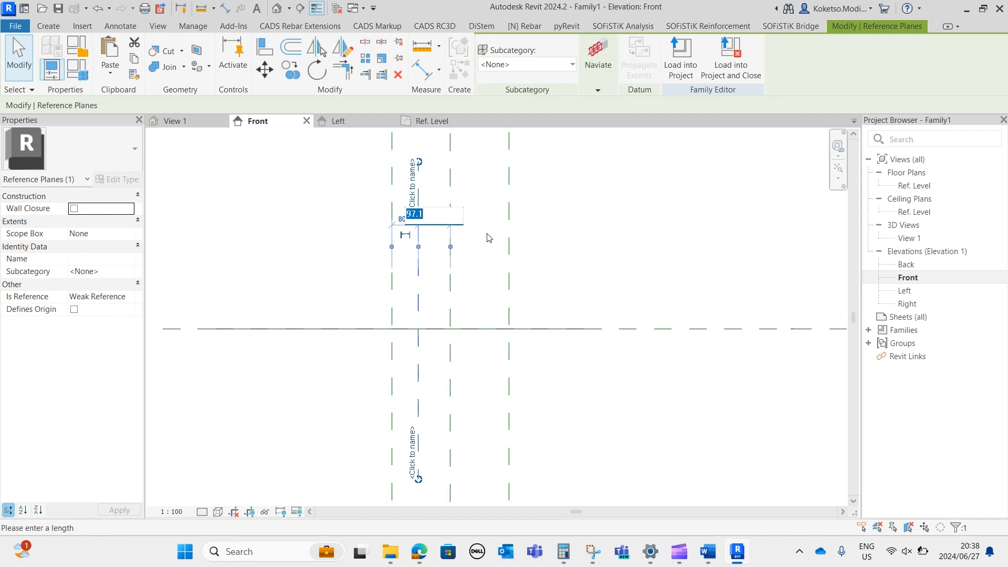
text(7)
key(Return)
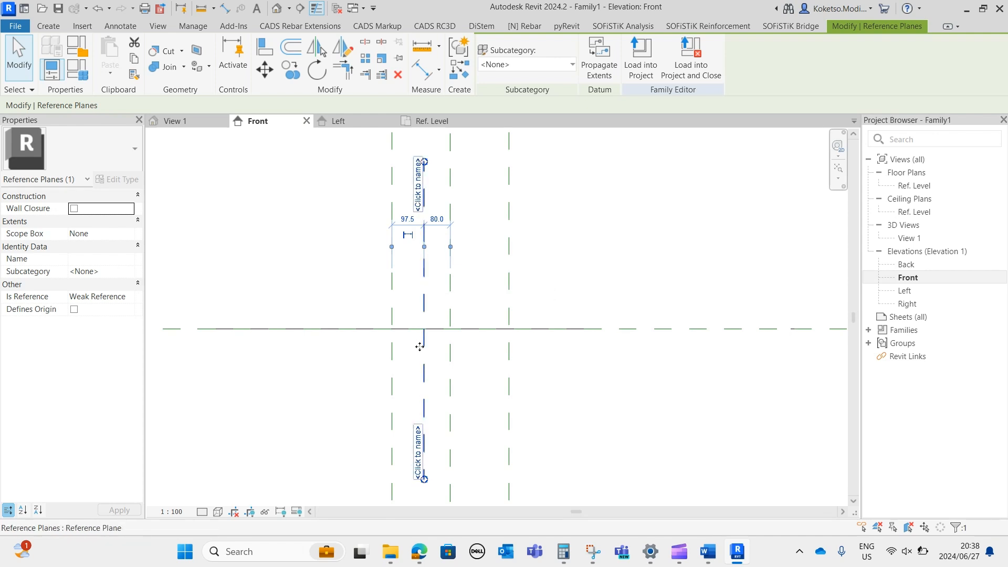
key(Escape)
Draw another vertical reference plane between the inner plane and the centre plane, about 40 mm from the inner plane.
click(48, 26)
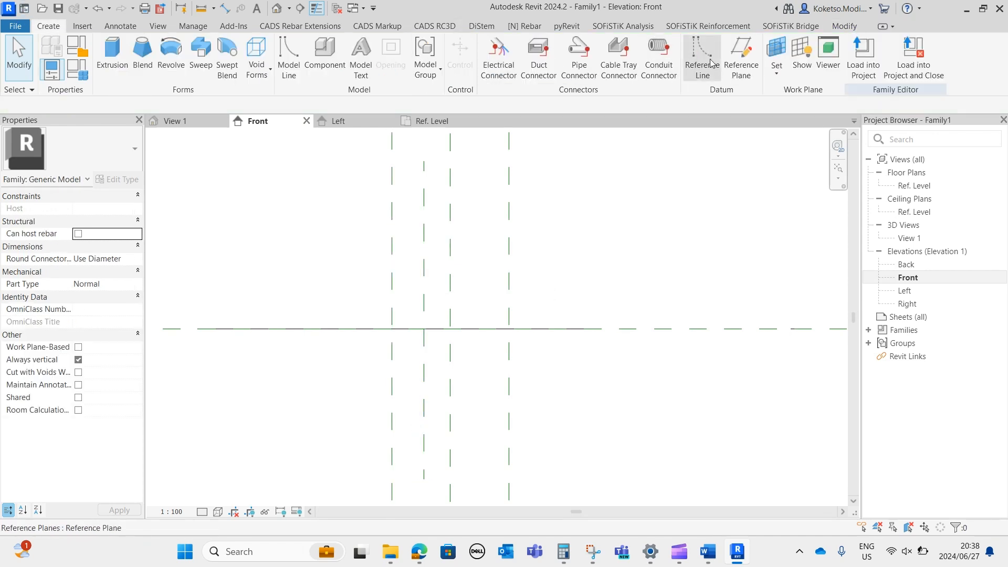
click(742, 68)
click(435, 162)
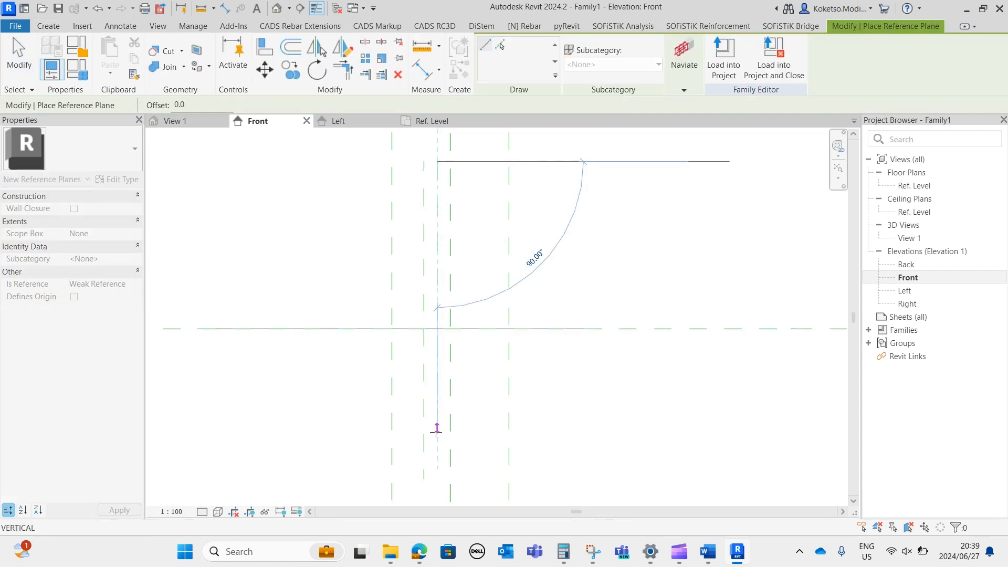
click(436, 480)
key(Escape)
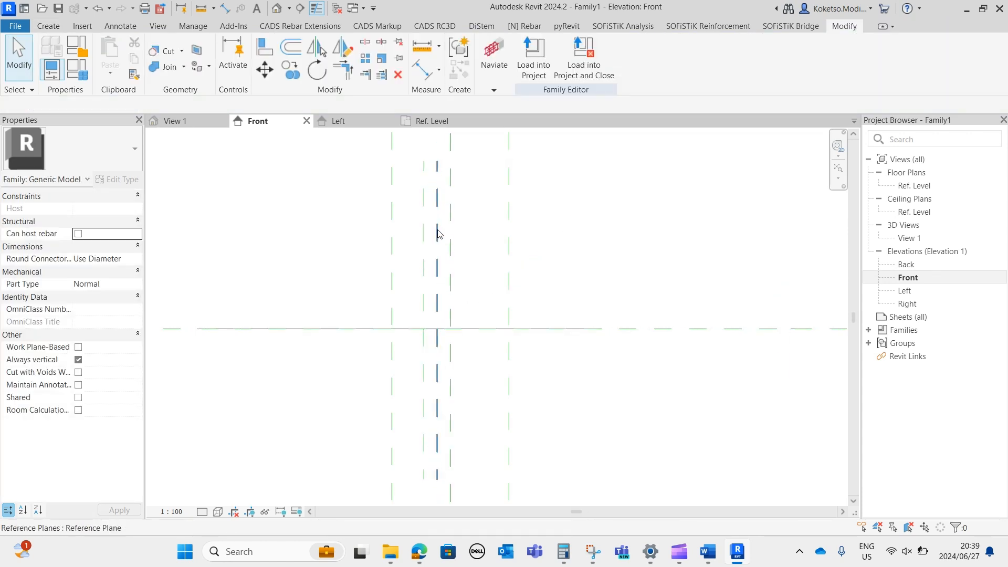
Set the newest vertical plane's distance from the inner reference plane on its left to 12.5 mm.
click(438, 231)
click(431, 219)
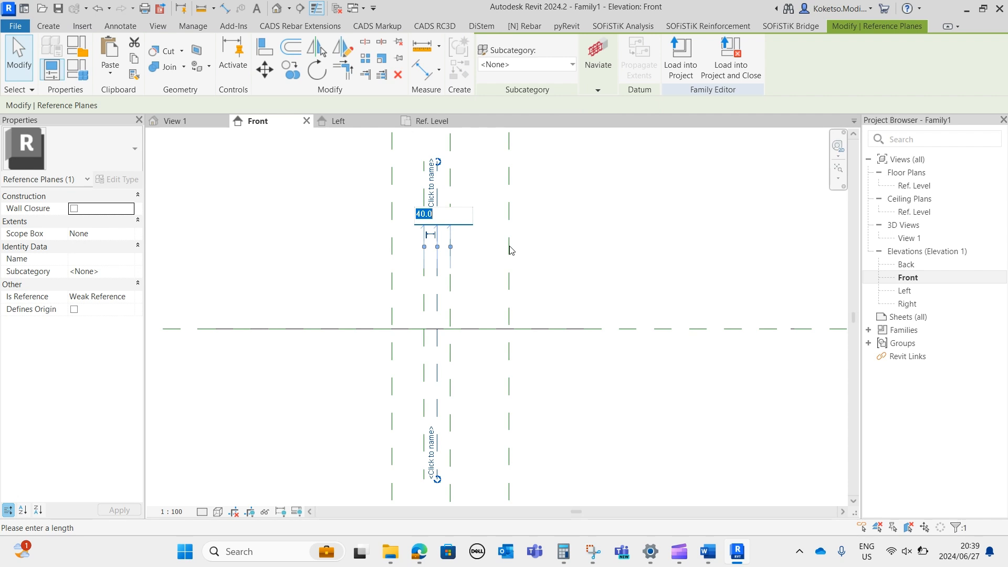
key(BackSpace)
key(Return)
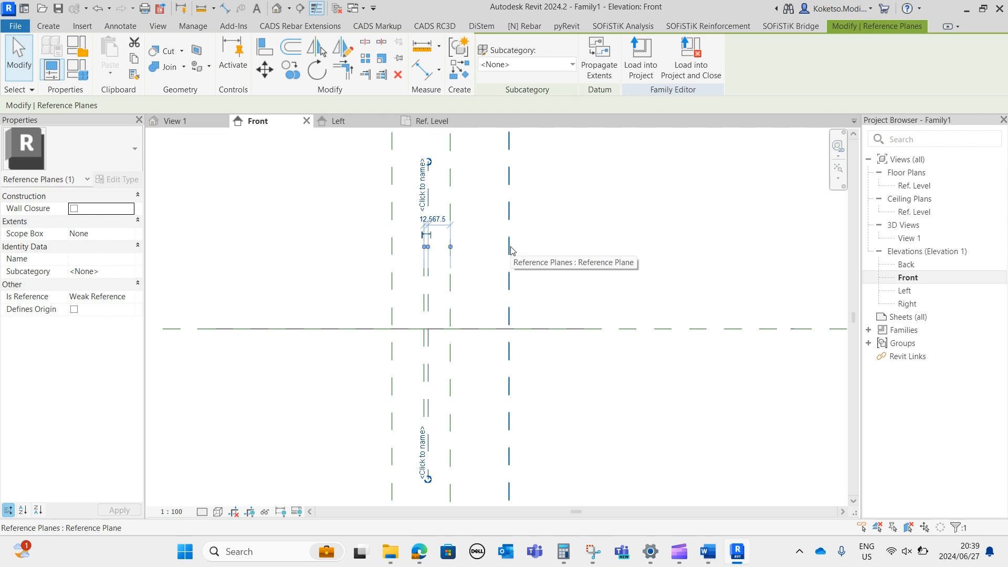
scroll(437, 237, up, 2)
scroll(436, 211, up, 5)
middle_drag(429, 248, 383, 328)
click(445, 251)
Place an aligned dimension between the centre plane and the nearest inner reference plane on its left.
scroll(376, 265, down, 4)
click(422, 69)
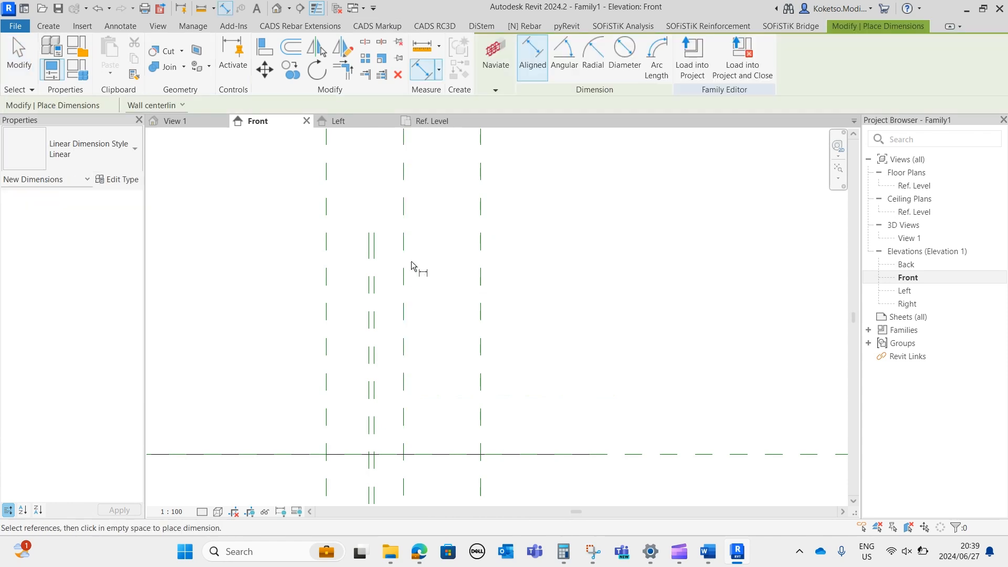
click(403, 260)
click(375, 257)
middle_drag(396, 209, 373, 363)
scroll(371, 360, down, 1)
click(360, 253)
Set the Front elevation's view scale to 1:5.
click(172, 512)
click(189, 365)
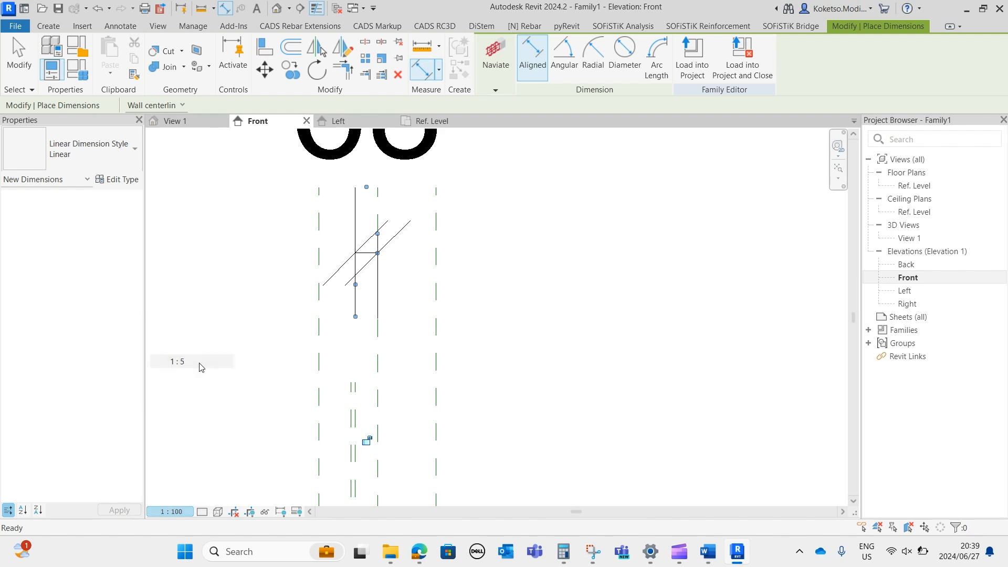
scroll(357, 394, up, 2)
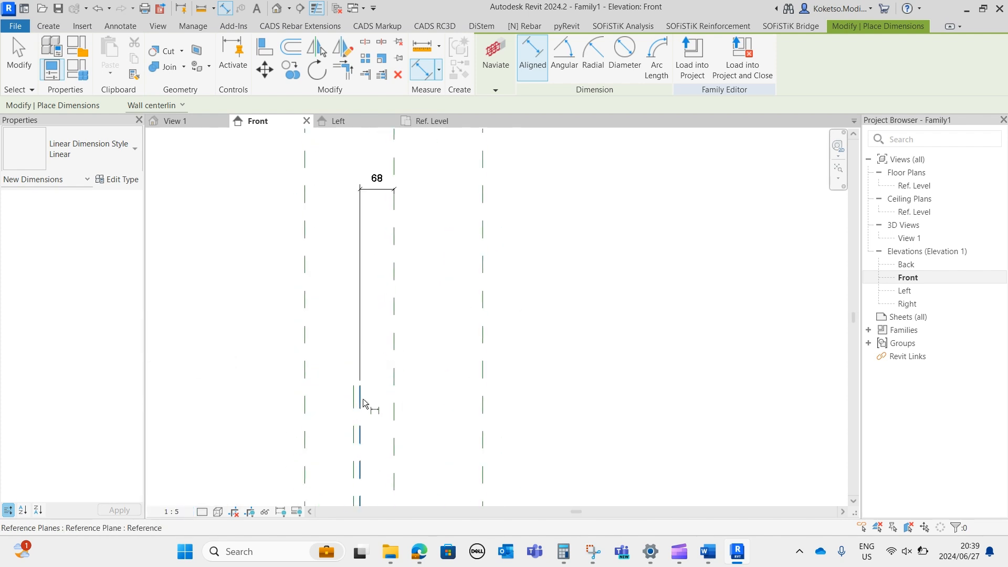
Dimension from the centre plane to the farther of the two left inner reference planes, above the previous dimension.
click(394, 398)
click(354, 401)
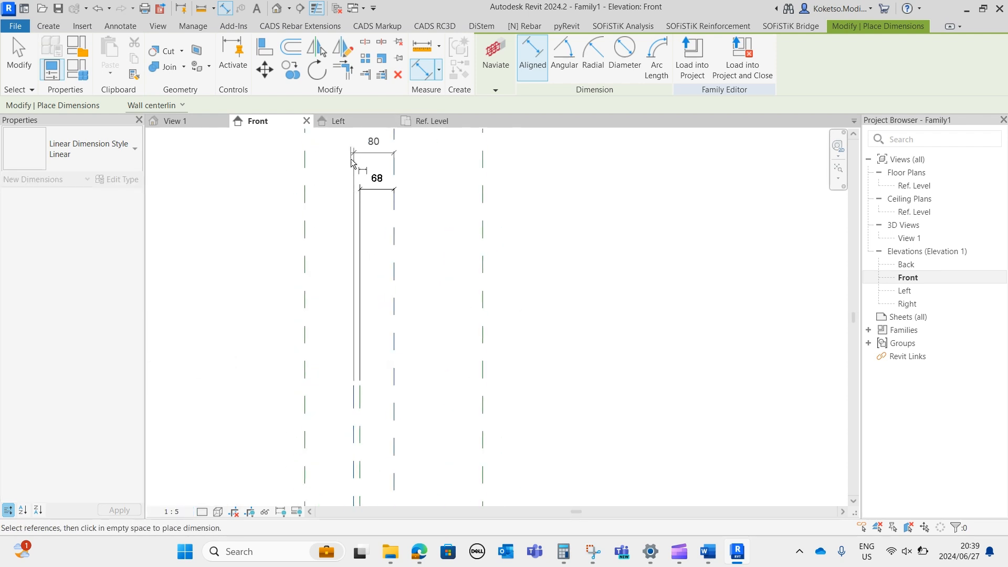
scroll(357, 170, up, 1)
middle_drag(357, 169, 359, 235)
click(368, 207)
Dimension from the centre plane to the left outer reference plane, above the two existing dimensions.
click(402, 315)
click(300, 295)
click(323, 169)
scroll(378, 231, down, 2)
key(Escape)
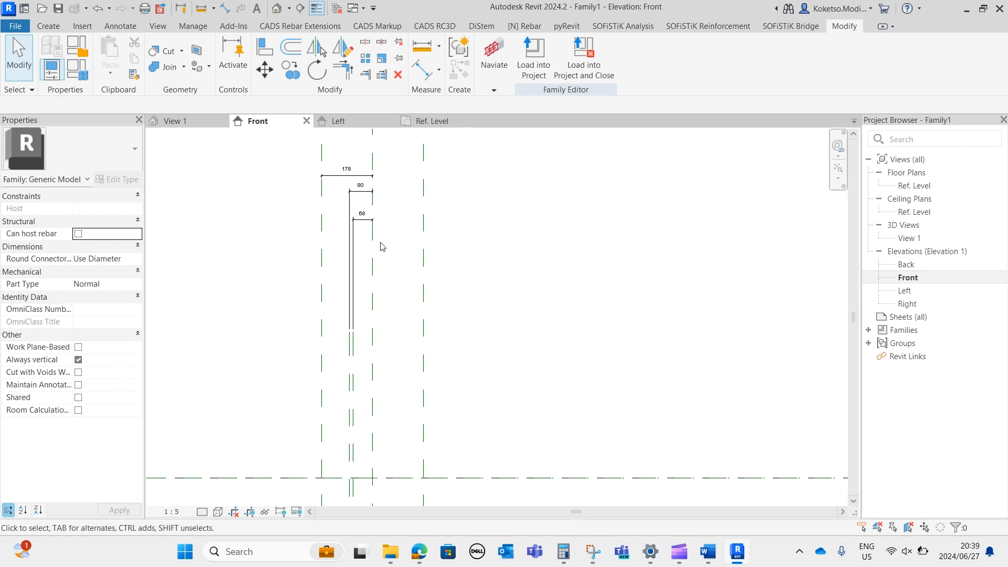
Mirror the two left inner reference planes about the centre plane.
scroll(383, 370, up, 1)
drag(375, 367, 328, 395)
click(316, 47)
click(390, 349)
click(467, 381)
middle_drag(452, 380, 443, 358)
scroll(440, 361, down, 1)
middle_drag(418, 399, 449, 254)
scroll(445, 305, down, 1)
scroll(447, 336, up, 1)
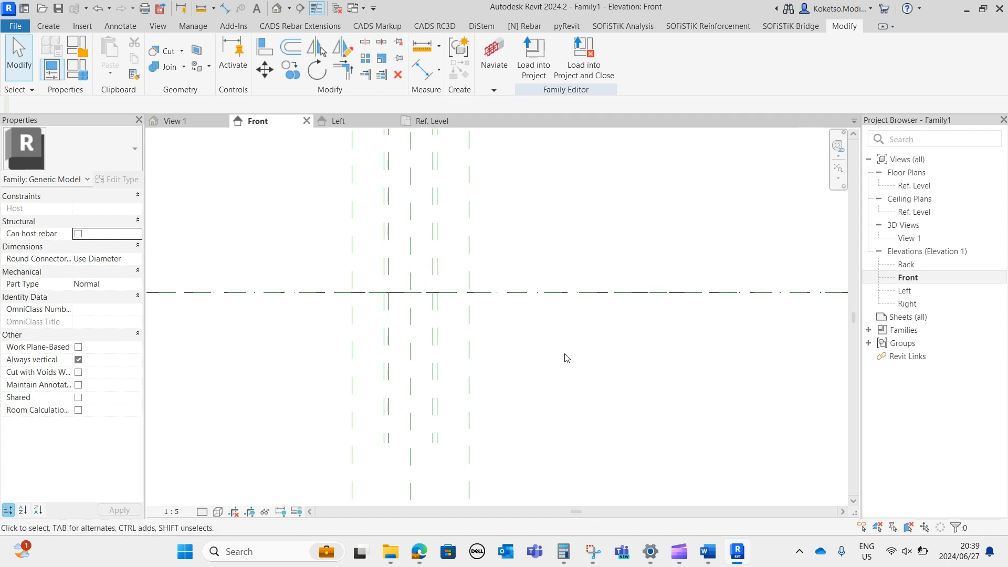
scroll(443, 332, up, 1)
middle_drag(462, 337, 443, 369)
scroll(444, 370, down, 1)
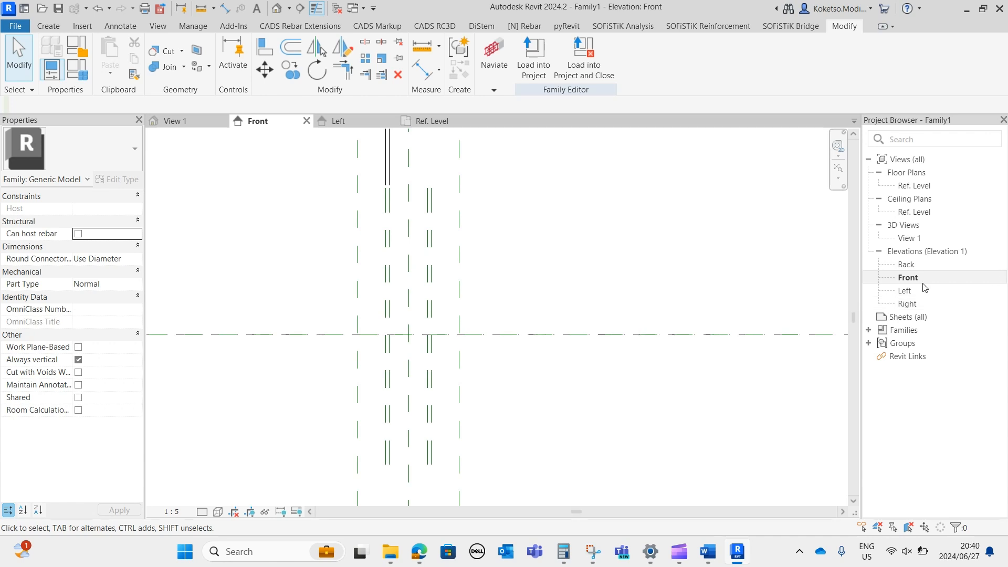
In the Left elevation, start an extrusion and sketch a 90 mm radius circle centred on the reference plane intersection.
double_click(905, 290)
scroll(499, 387, up, 5)
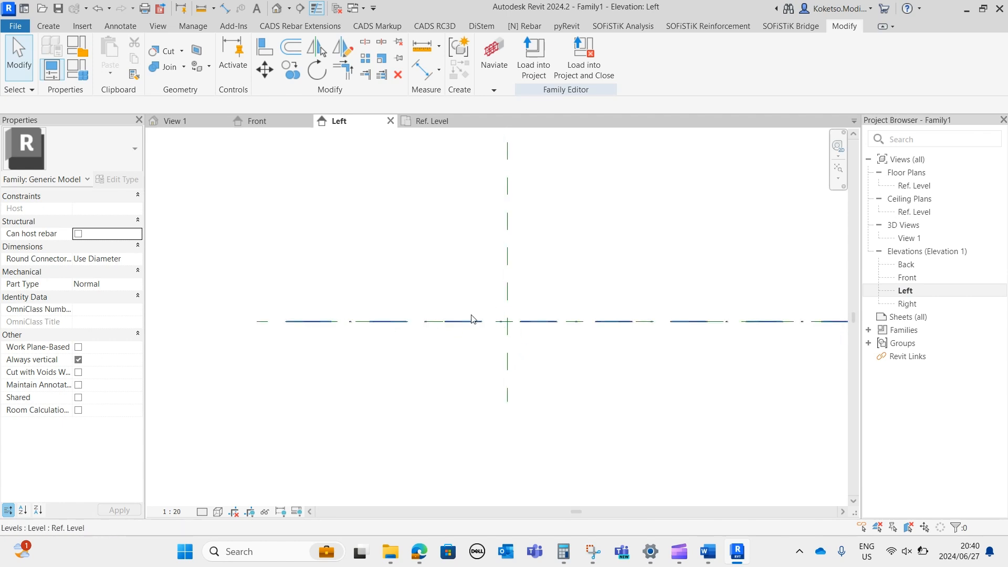
click(49, 27)
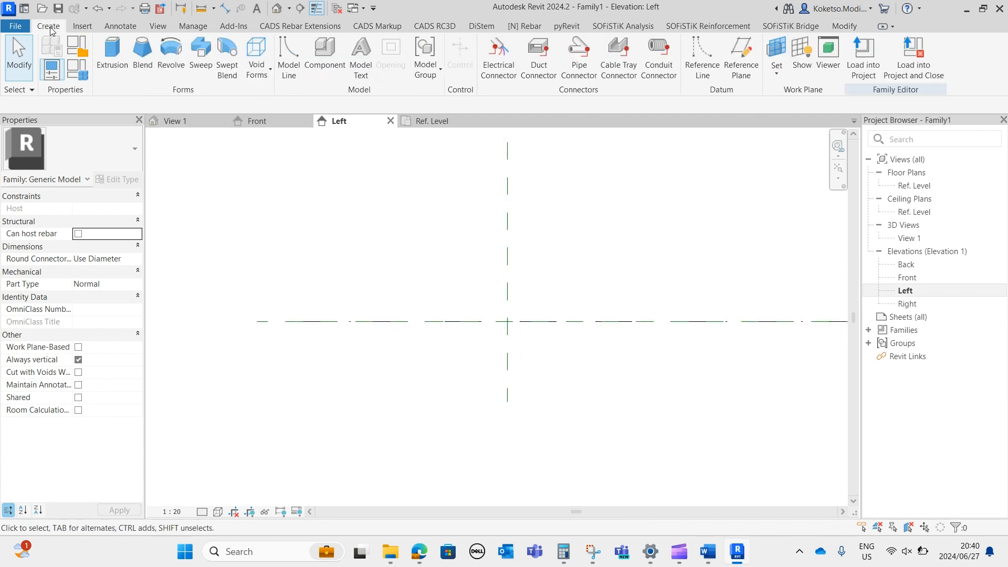
click(112, 52)
click(572, 44)
click(502, 304)
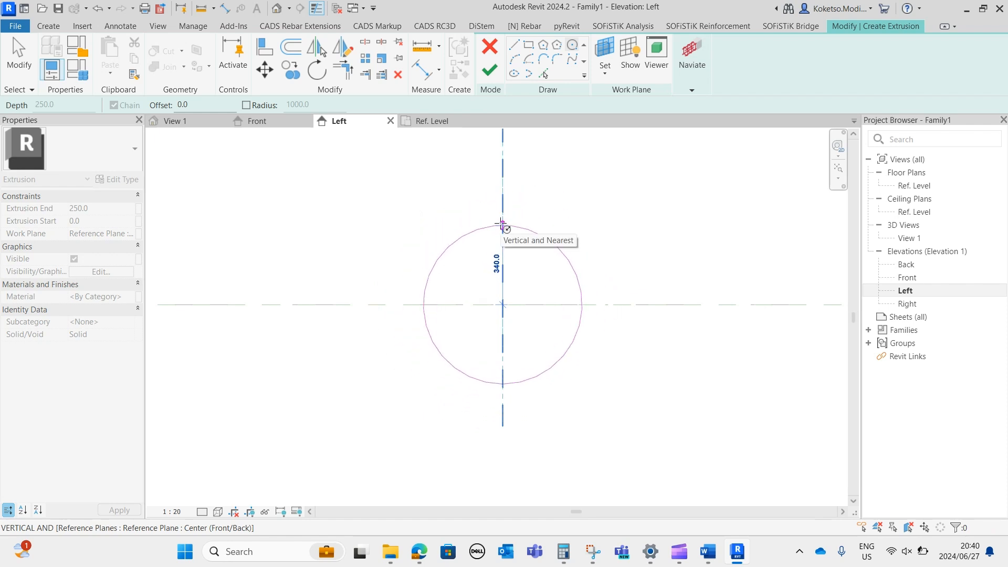
text(90)
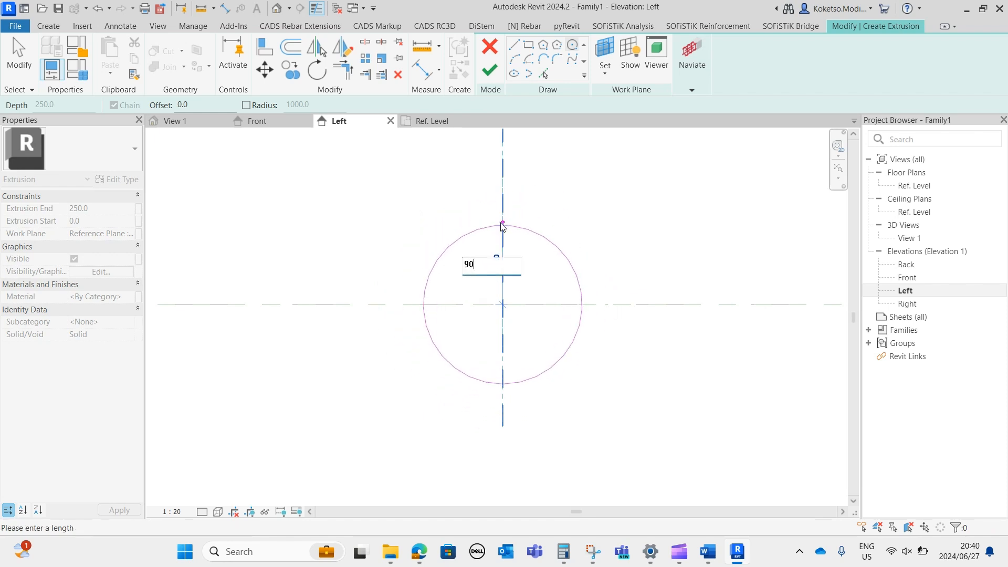
key(Return)
scroll(499, 310, up, 6)
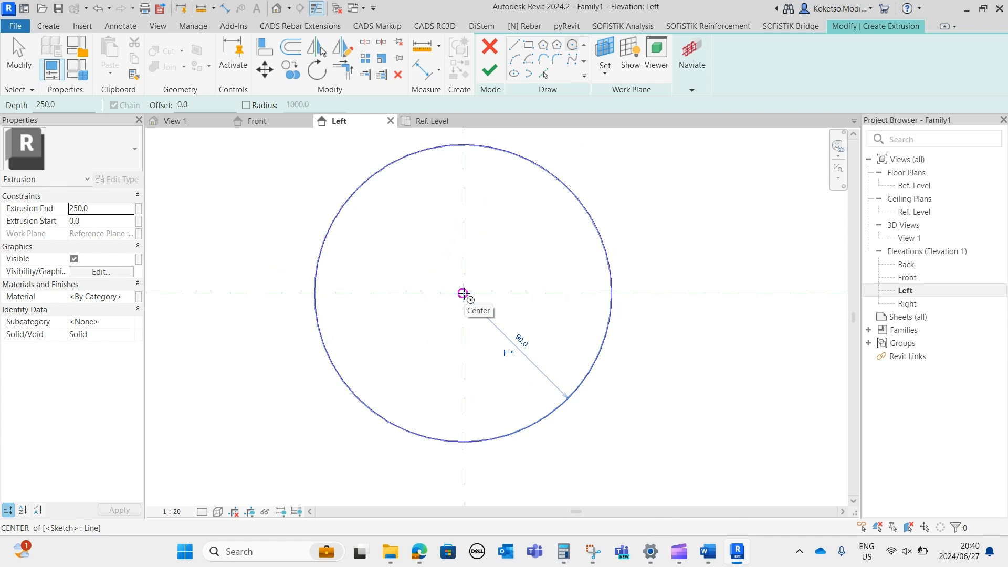
Add a concentric 40 mm radius circle to the sketch and finish the extrusion.
click(462, 293)
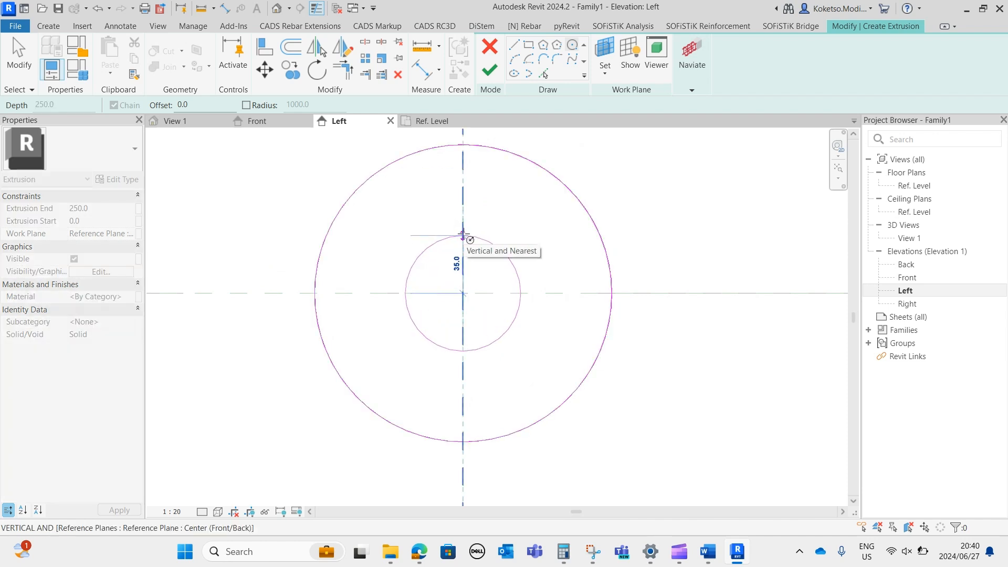
text(40)
key(Return)
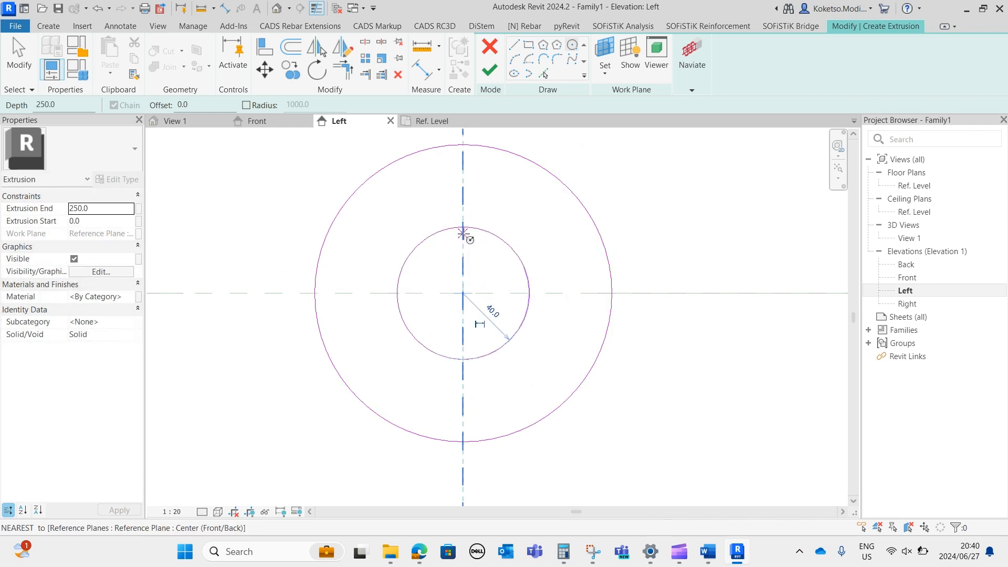
key(Escape)
key(Escape)
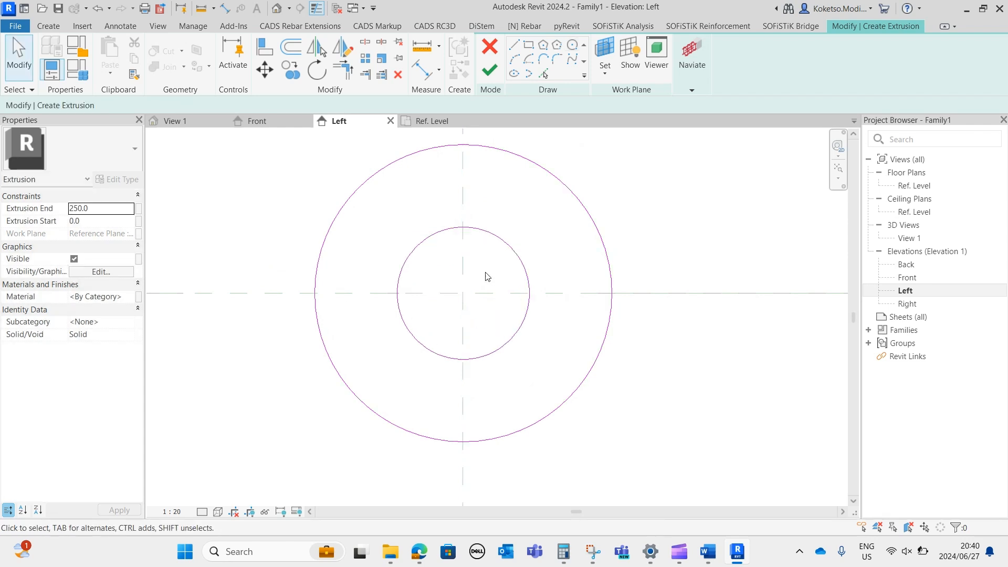
click(489, 69)
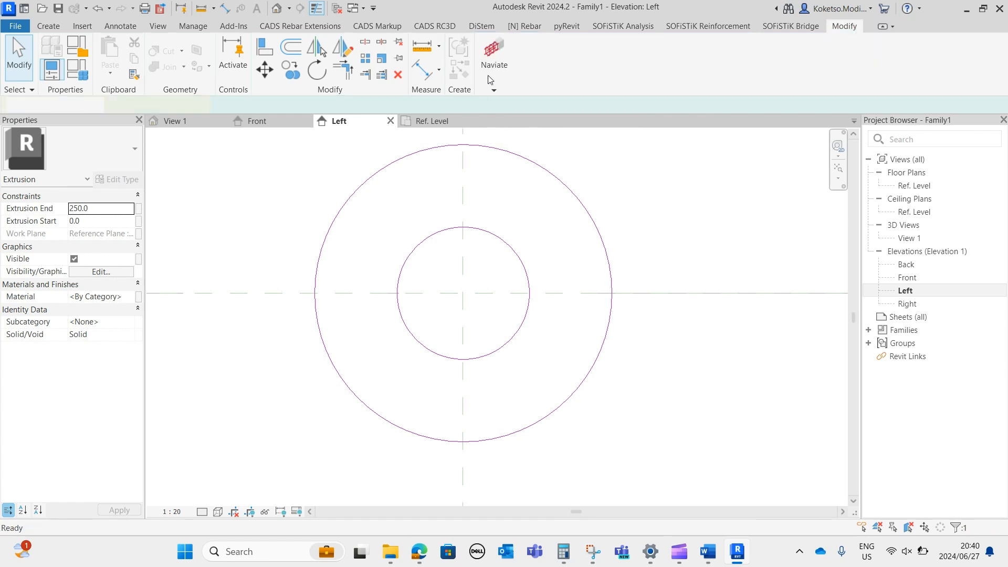
In the Front elevation, stretch the extrusion's start to the left outer reference plane and its end to about 24 mm from it.
click(279, 121)
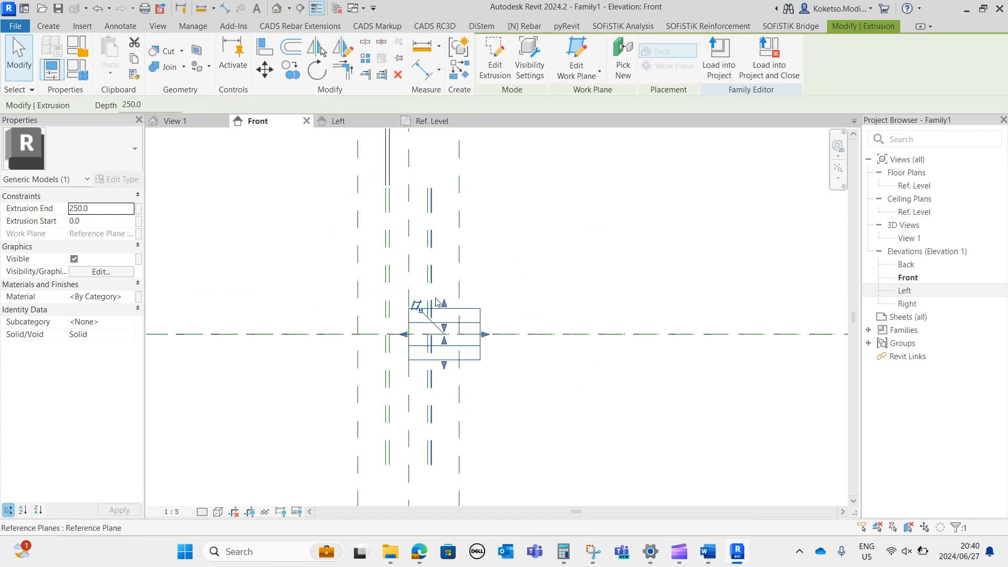
drag(399, 330, 331, 325)
drag(498, 325, 340, 325)
scroll(340, 324, up, 3)
click(344, 282)
click(344, 283)
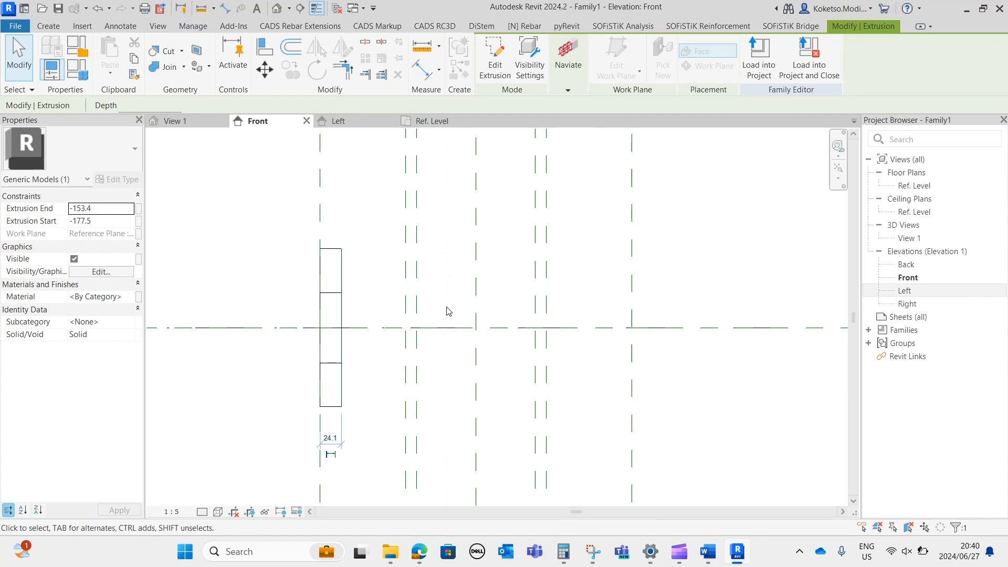
scroll(346, 294, up, 1)
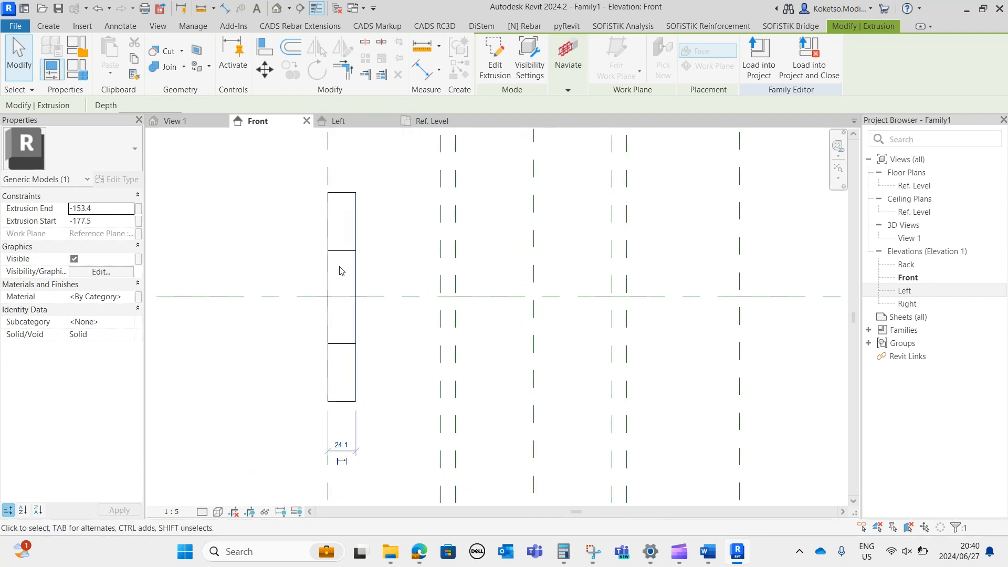
scroll(340, 272, down, 1)
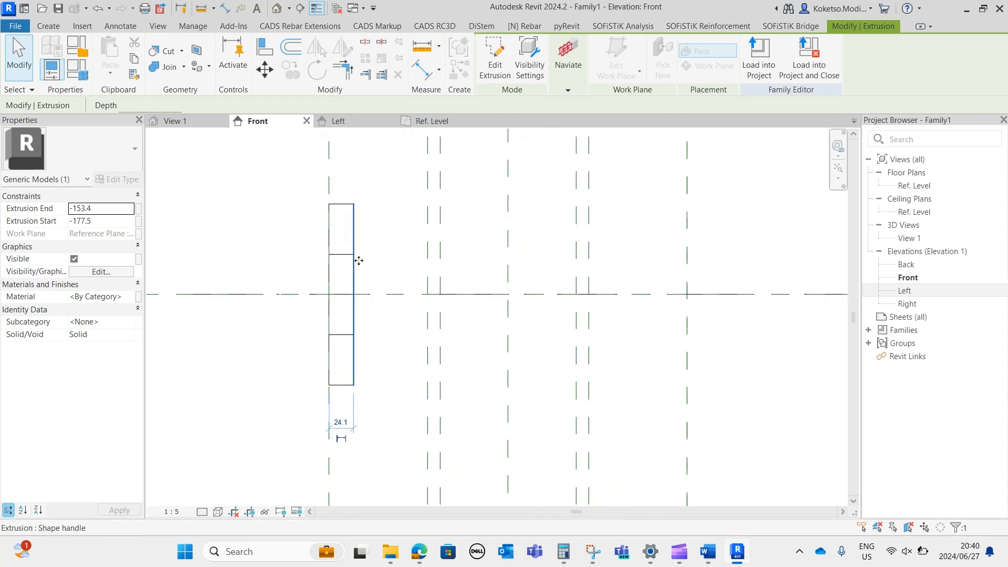
key(Escape)
scroll(341, 297, down, 3)
scroll(316, 296, up, 3)
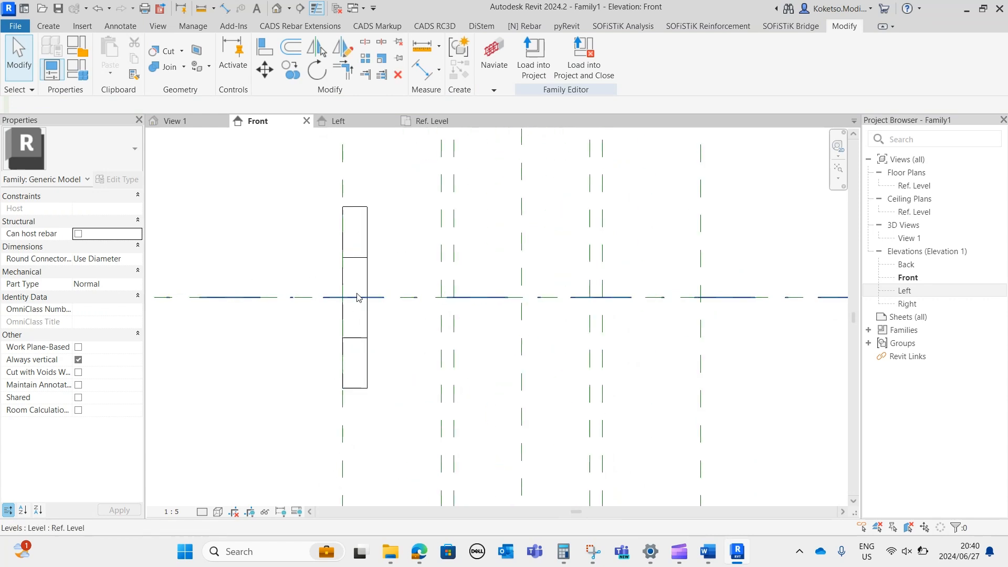
Set the ring extrusion's thickness to 25 mm from the left outer reference plane.
middle_drag(366, 276, 324, 268)
scroll(324, 269, up, 1)
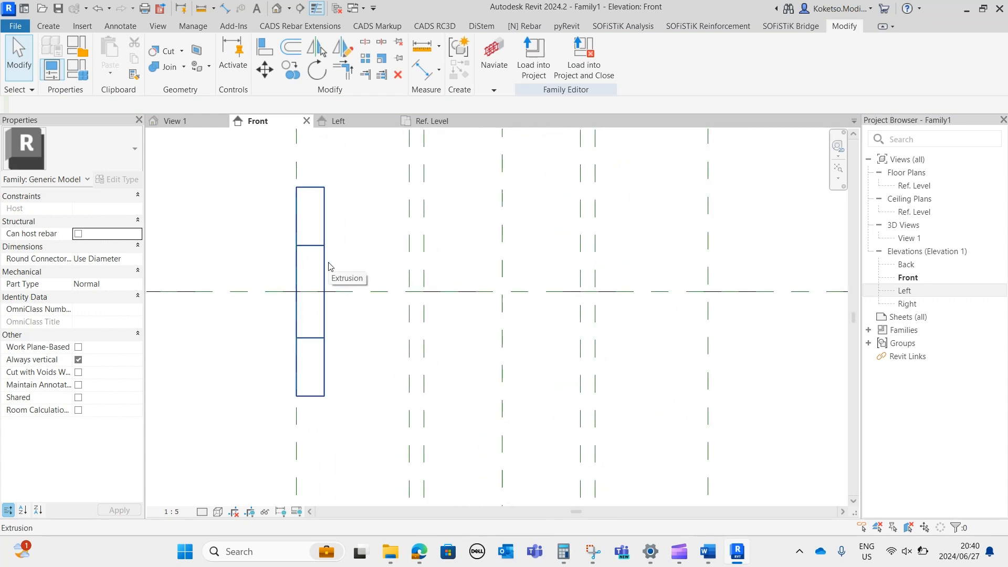
click(325, 267)
click(309, 430)
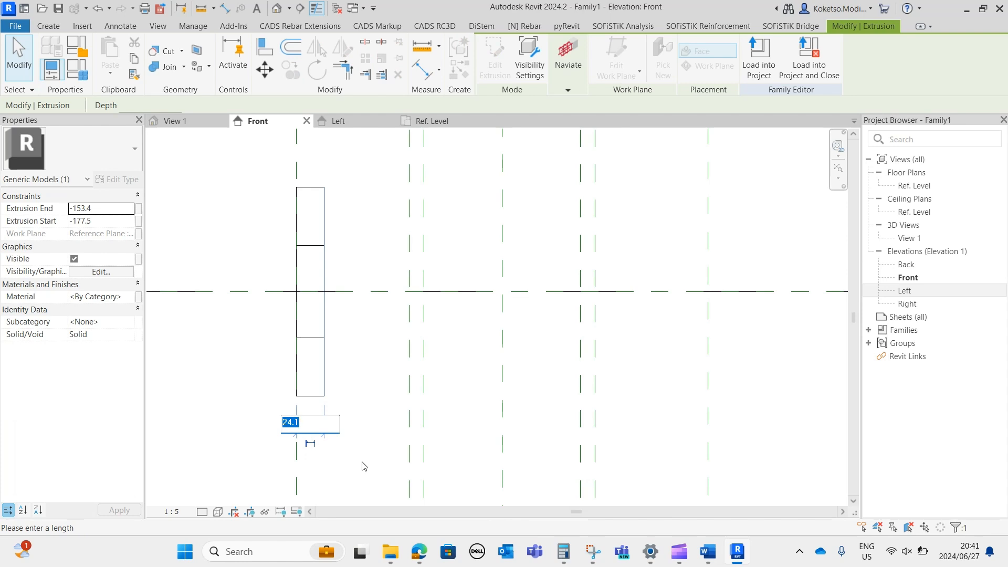
key(Return)
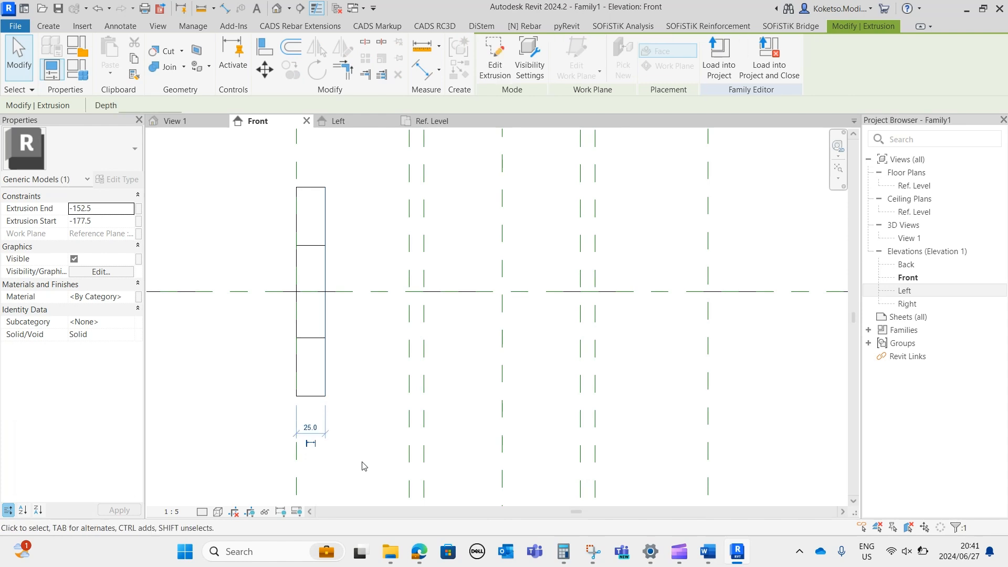
key(Escape)
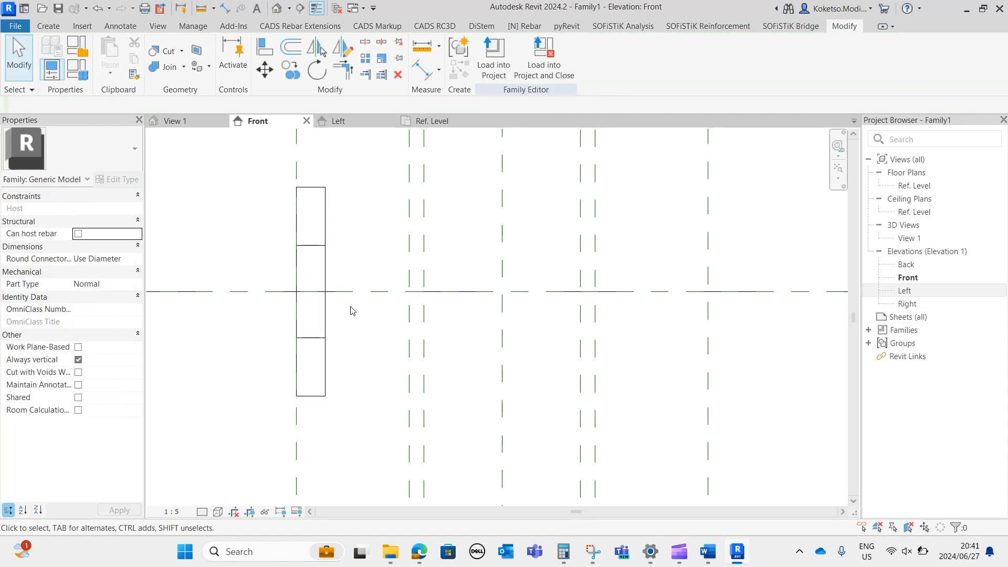
middle_drag(341, 284, 309, 275)
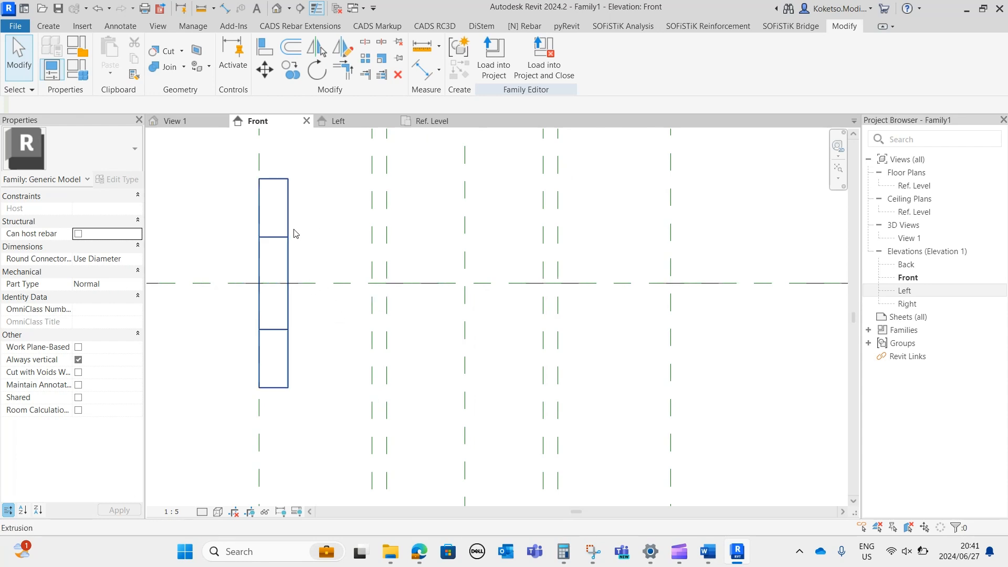
In the Left elevation, create a second extrusion from a 45 mm radius circle concentric with the ring.
click(362, 121)
click(41, 29)
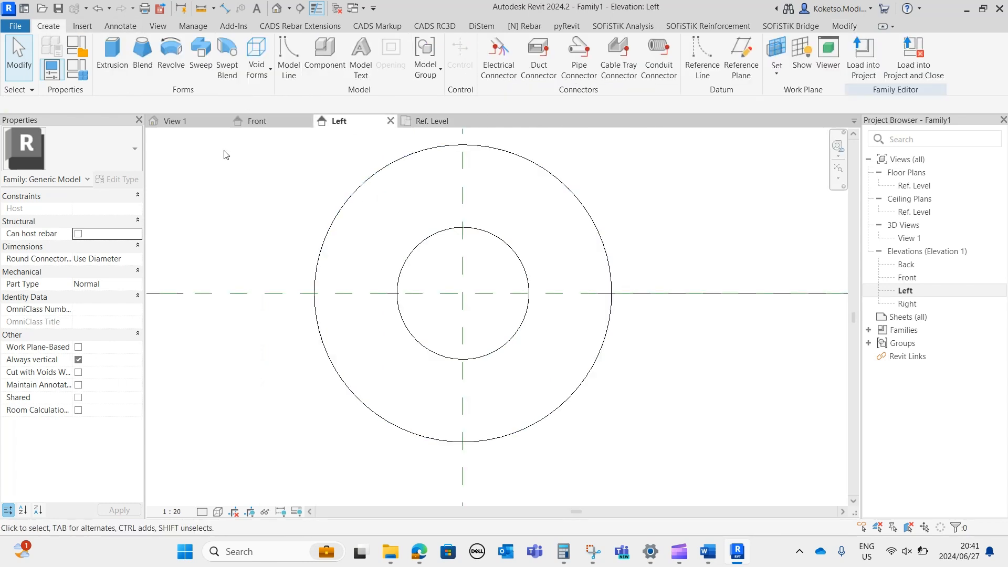
click(121, 63)
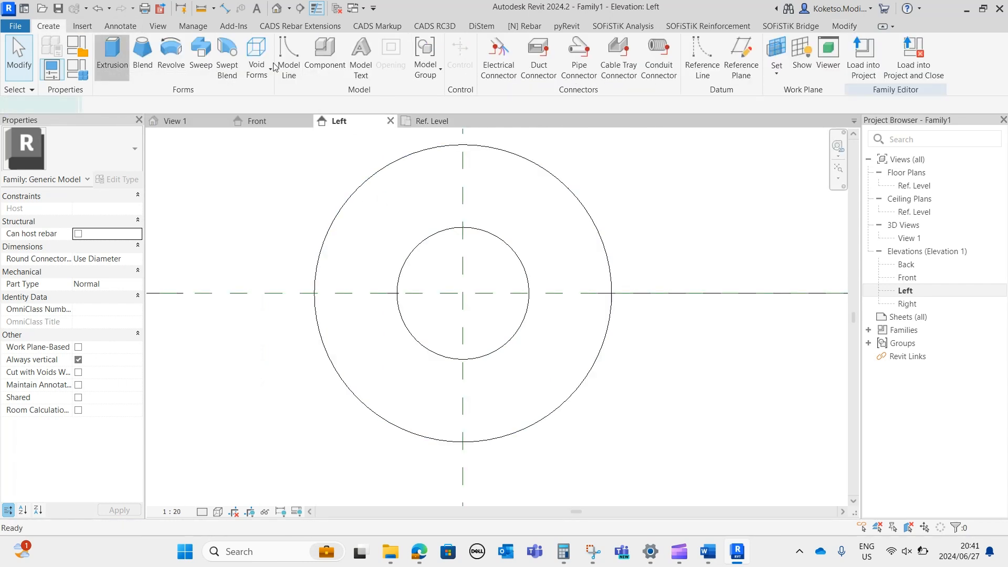
click(572, 46)
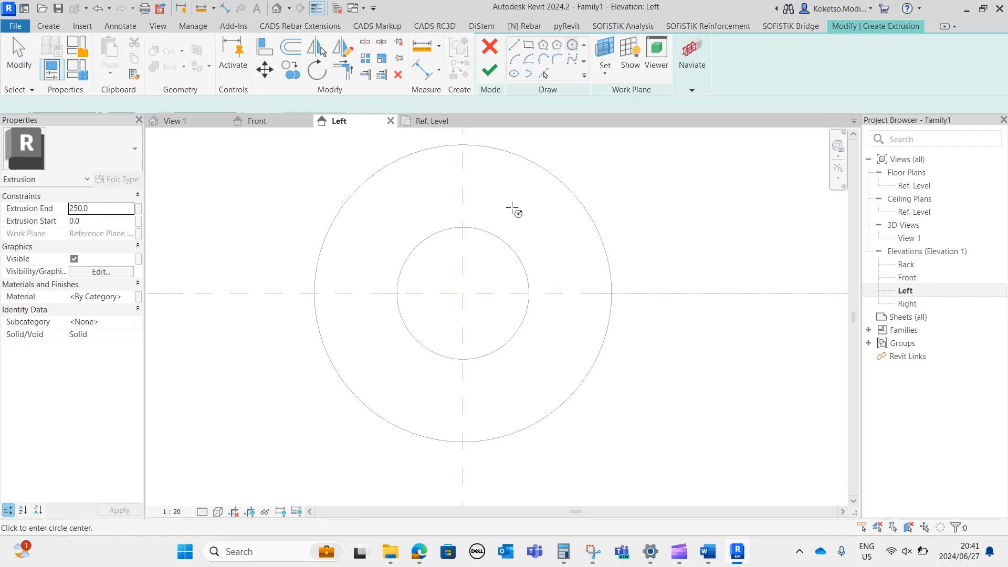
middle_drag(491, 282, 494, 304)
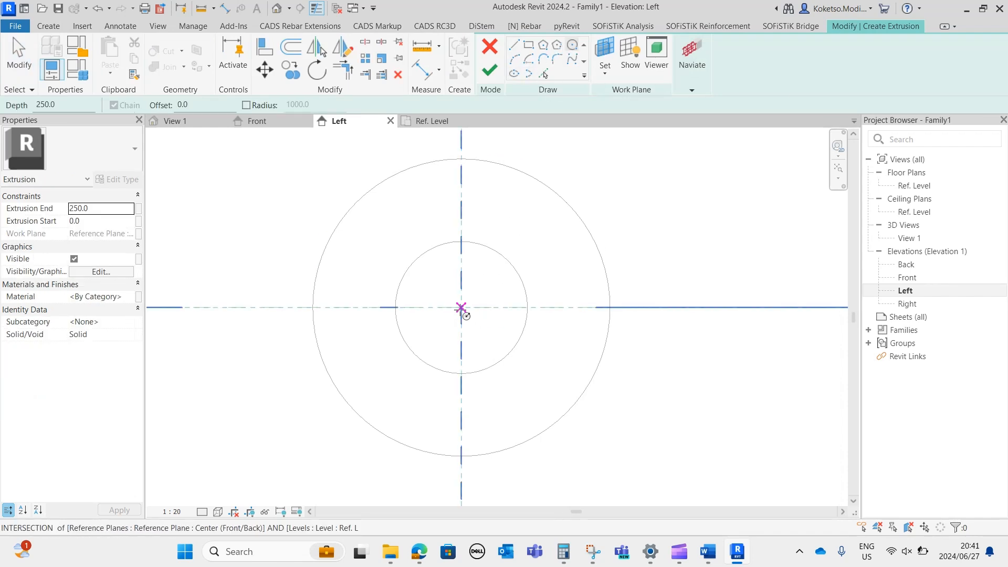
click(461, 307)
middle_drag(464, 182, 457, 218)
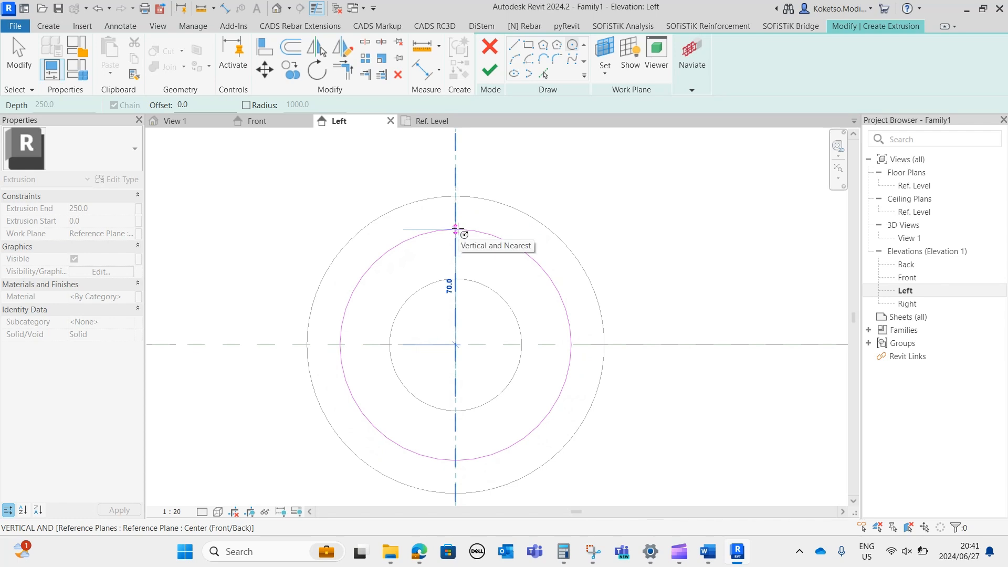
text(45)
key(Return)
scroll(463, 380, up, 1)
middle_drag(462, 378, 448, 353)
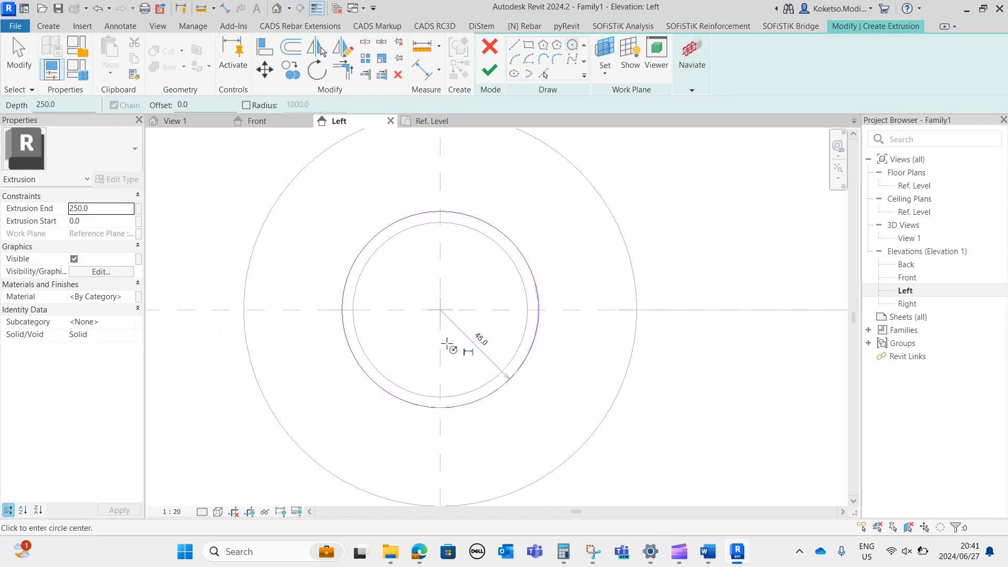
click(489, 70)
In the Front elevation, stretch the new cylinder from the ring's inner face to the first left inner reference plane and lock it there.
click(260, 121)
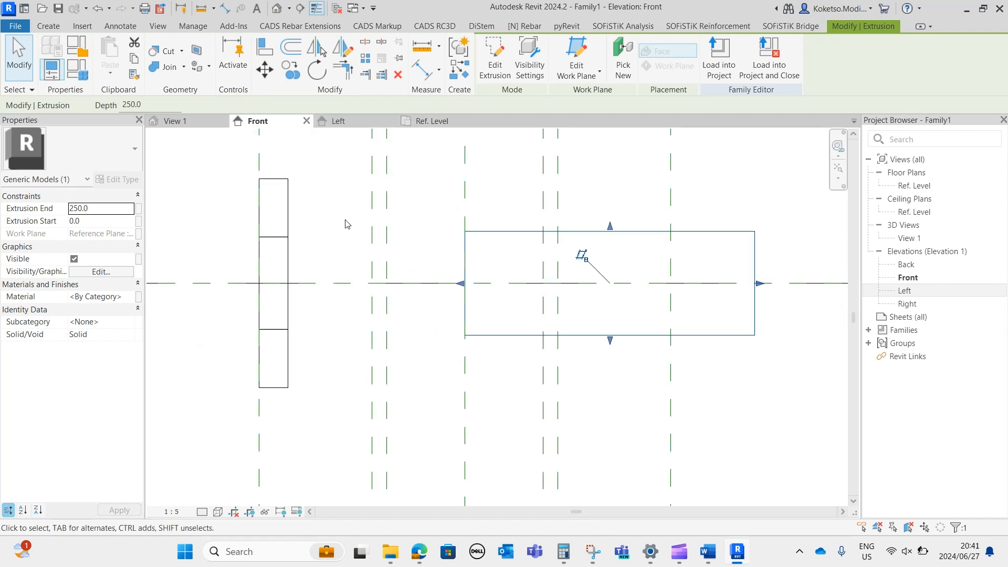
drag(460, 283, 286, 282)
drag(749, 285, 376, 286)
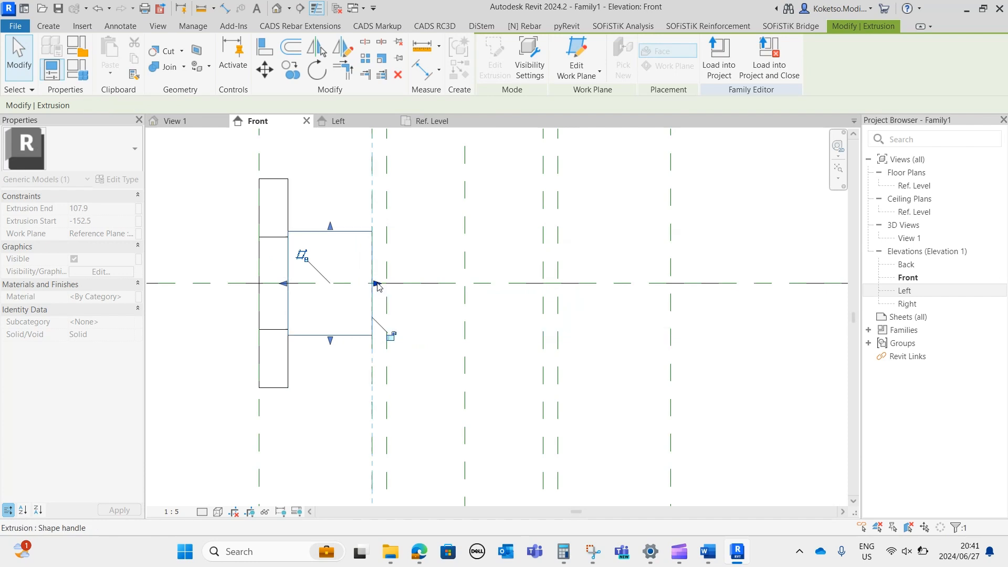
scroll(392, 321, down, 2)
scroll(399, 320, up, 3)
click(394, 342)
Add aligned dimensions from the left outer plane and both left inner planes to the centre reference plane.
click(226, 8)
click(237, 188)
middle_drag(258, 222, 261, 316)
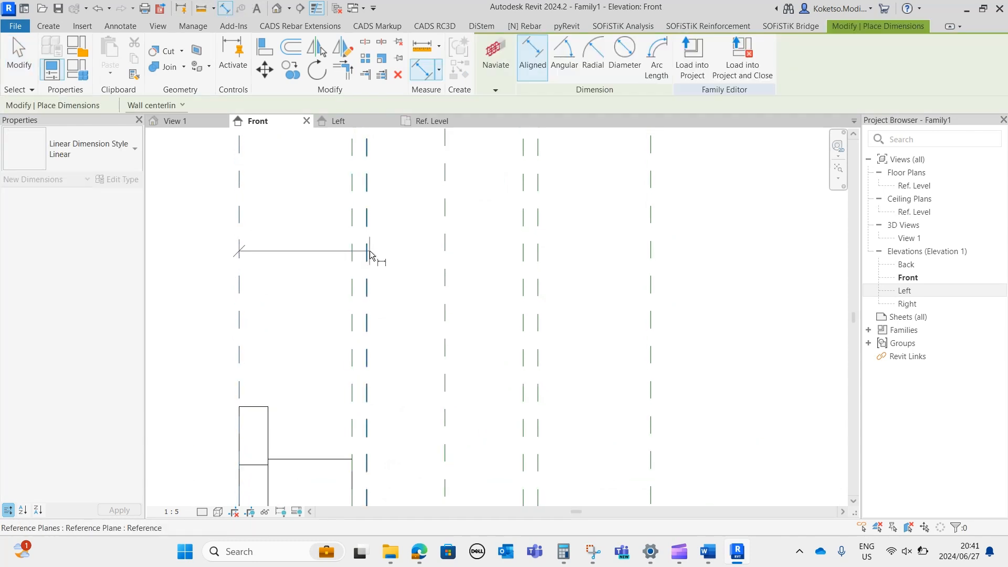
scroll(367, 253, down, 2)
click(425, 231)
click(395, 208)
click(425, 287)
click(366, 290)
click(385, 251)
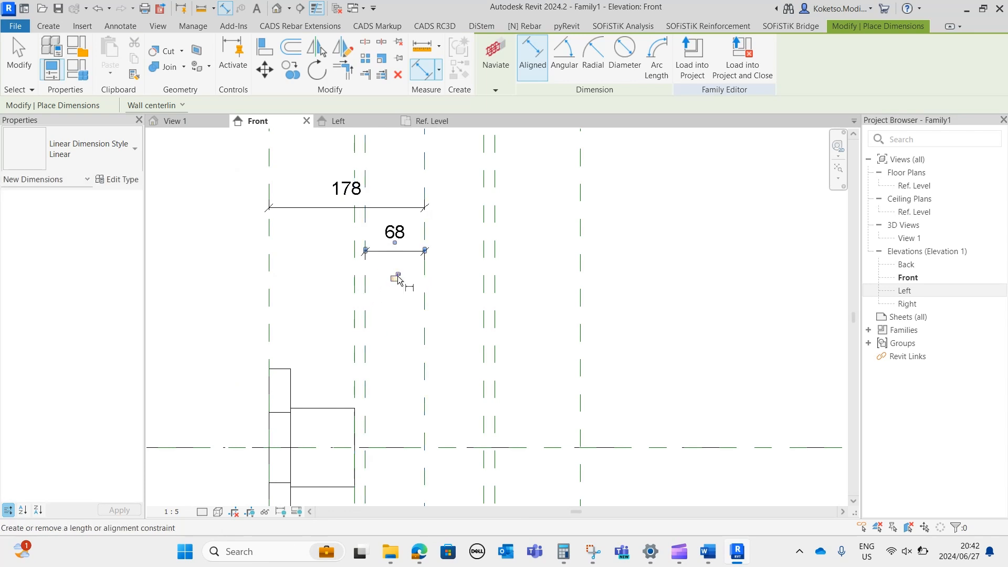
click(427, 314)
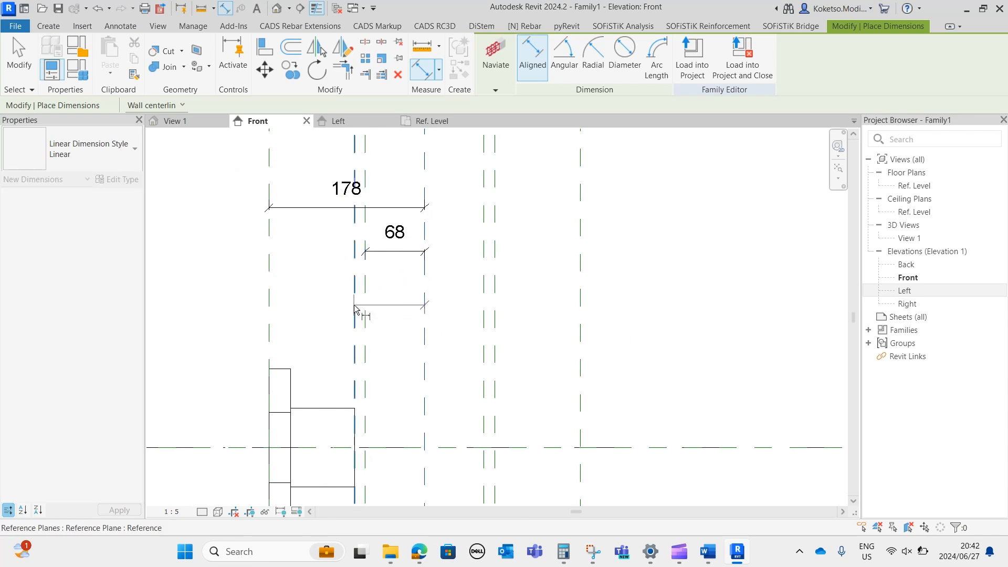
click(348, 229)
key(Escape)
Reposition the two inner-plane dimension lines so that they are spaced apart below the outer-plane dimension.
click(412, 254)
drag(412, 256, 413, 284)
click(413, 227)
drag(413, 227, 412, 244)
key(Escape)
scroll(443, 294, down, 3)
scroll(444, 294, up, 2)
middle_drag(422, 412, 431, 314)
scroll(430, 314, down, 1)
middle_drag(410, 367, 419, 314)
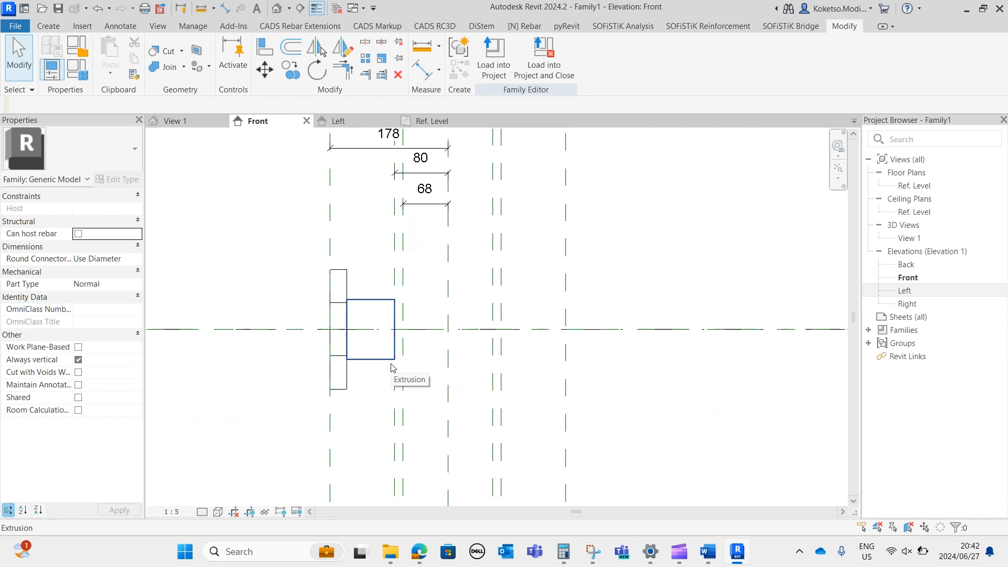
scroll(443, 355, up, 1)
scroll(462, 378, up, 1)
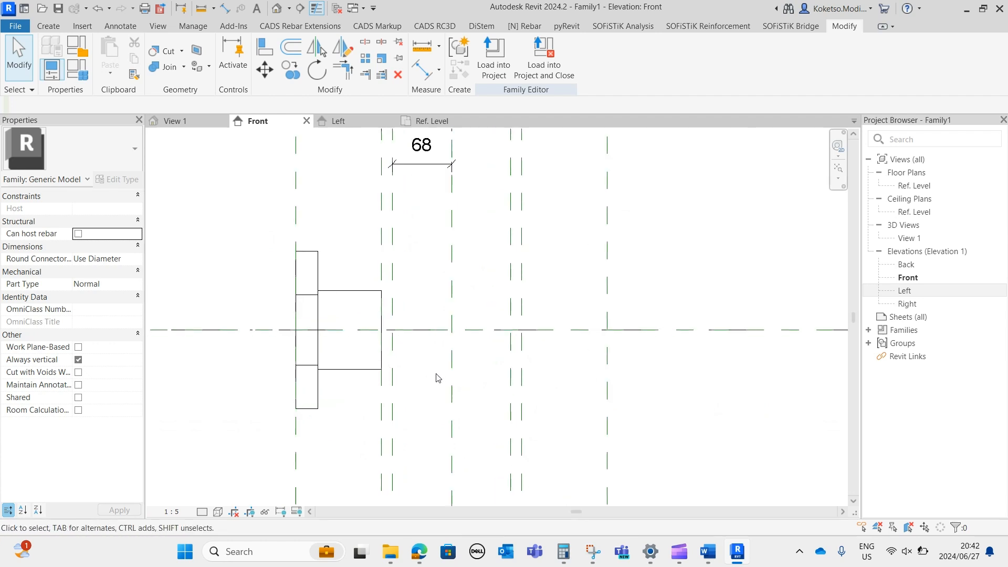
middle_drag(443, 378, 462, 340)
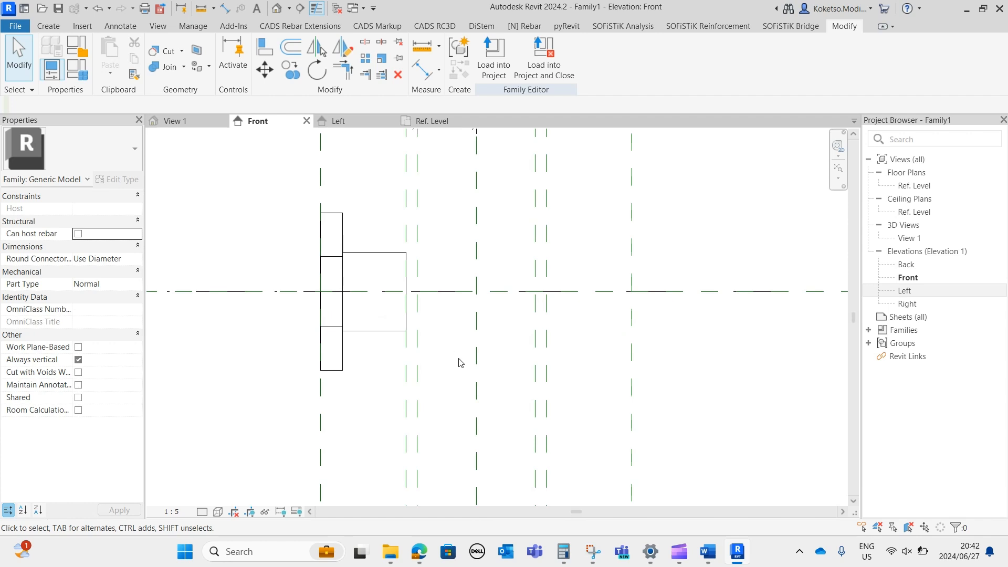
scroll(458, 362, down, 1)
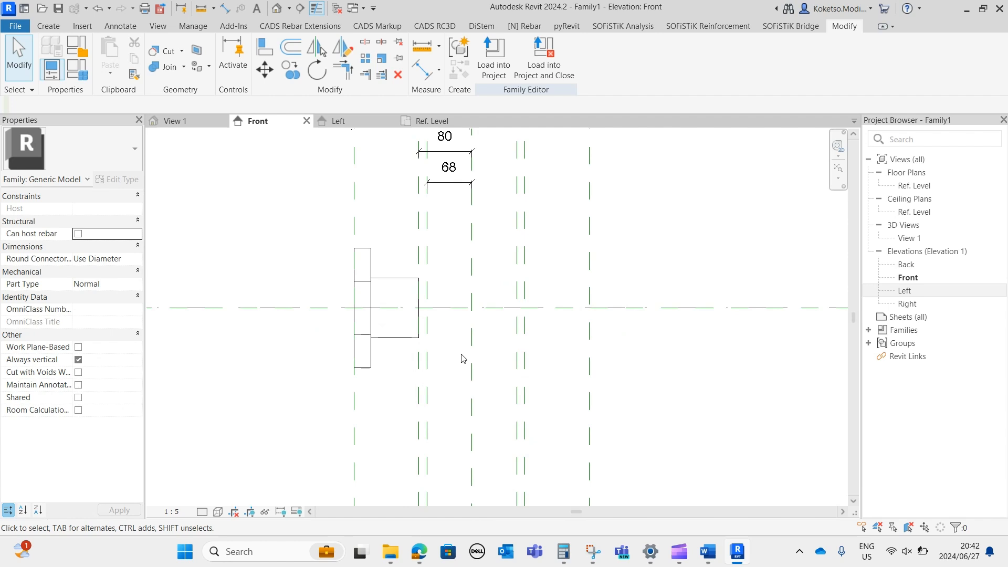
In the Left elevation, create a third extrusion from a 110 mm radius circle centred on the reference plane intersection.
click(339, 120)
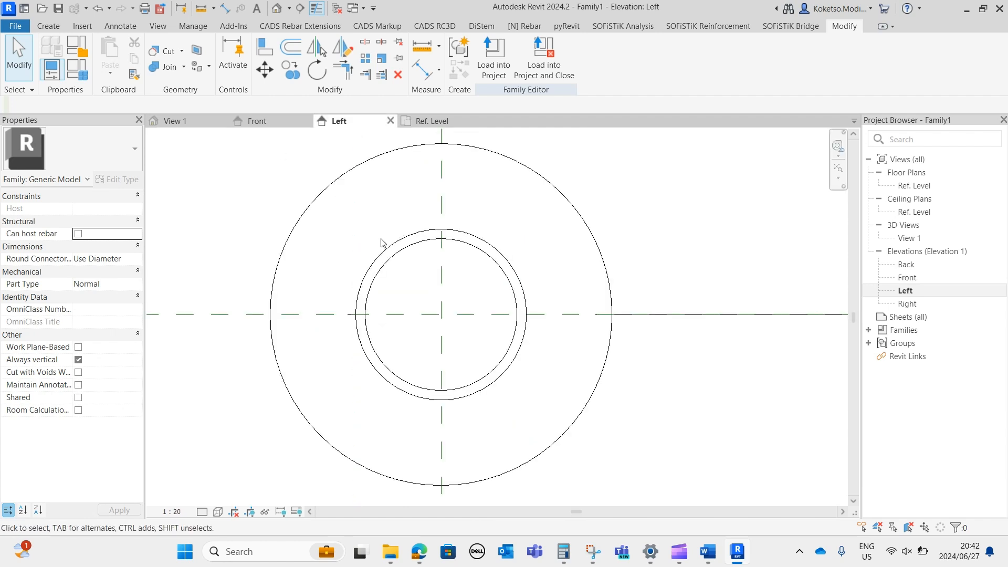
click(46, 24)
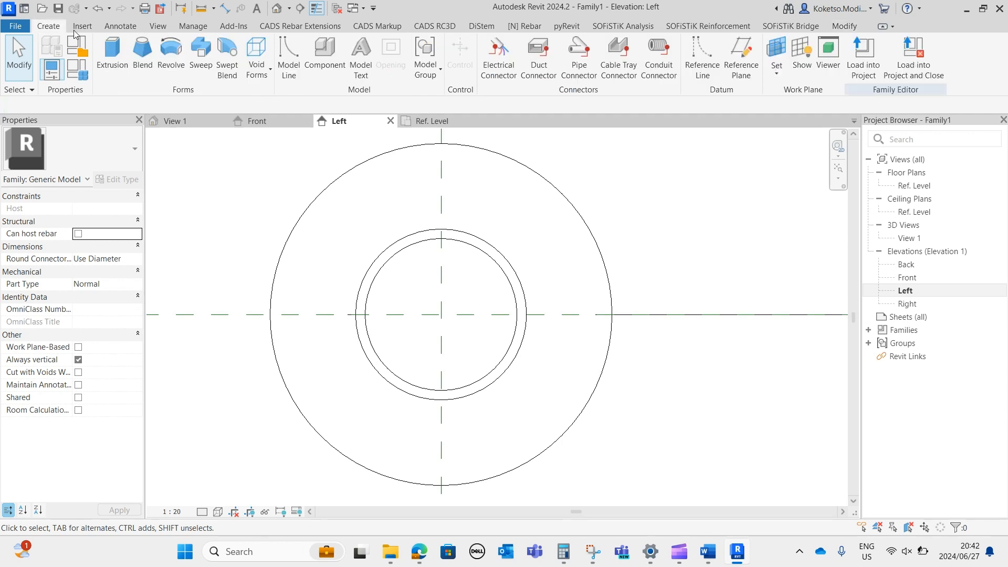
click(112, 58)
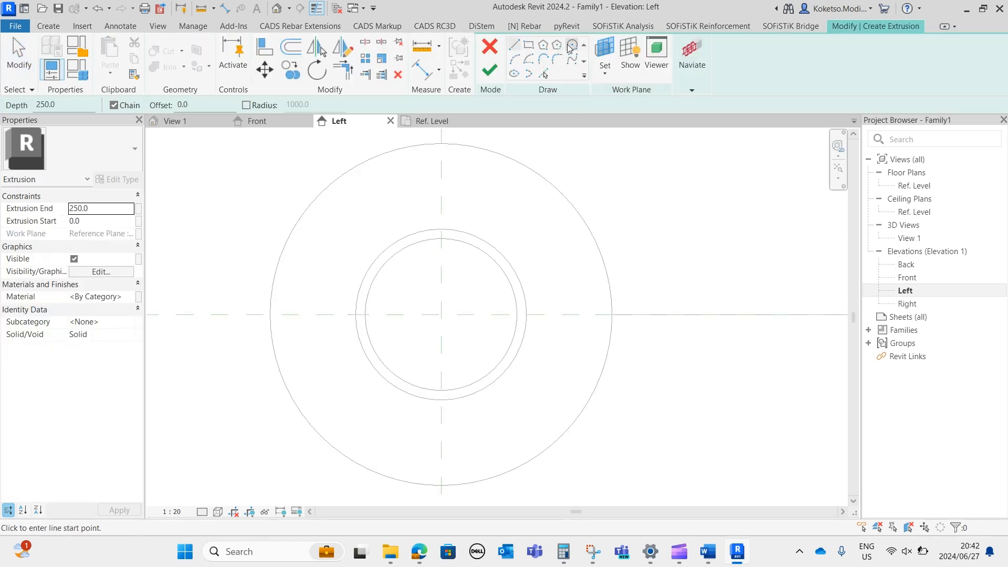
scroll(475, 339, down, 3)
scroll(461, 337, up, 2)
middle_drag(458, 334, 507, 327)
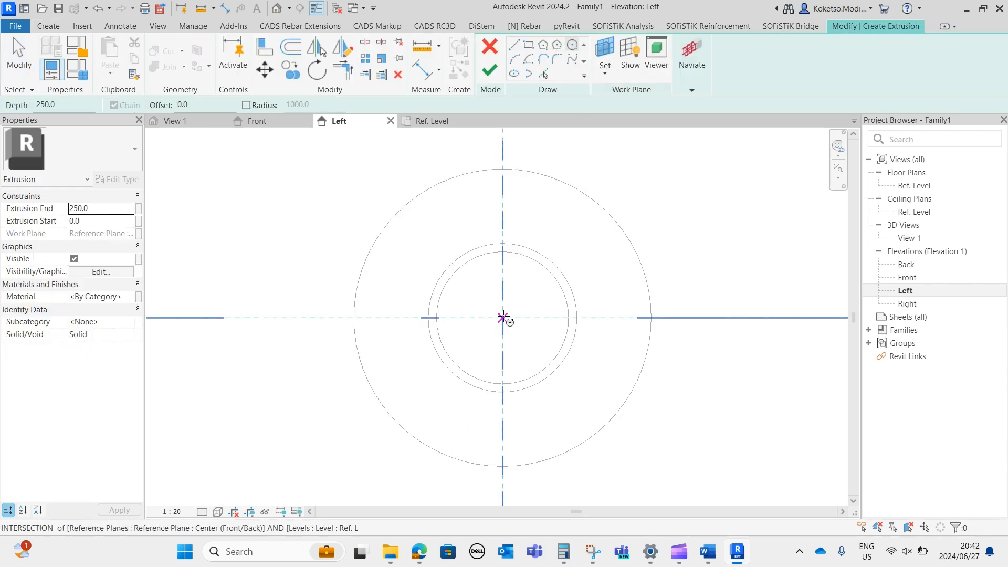
click(503, 318)
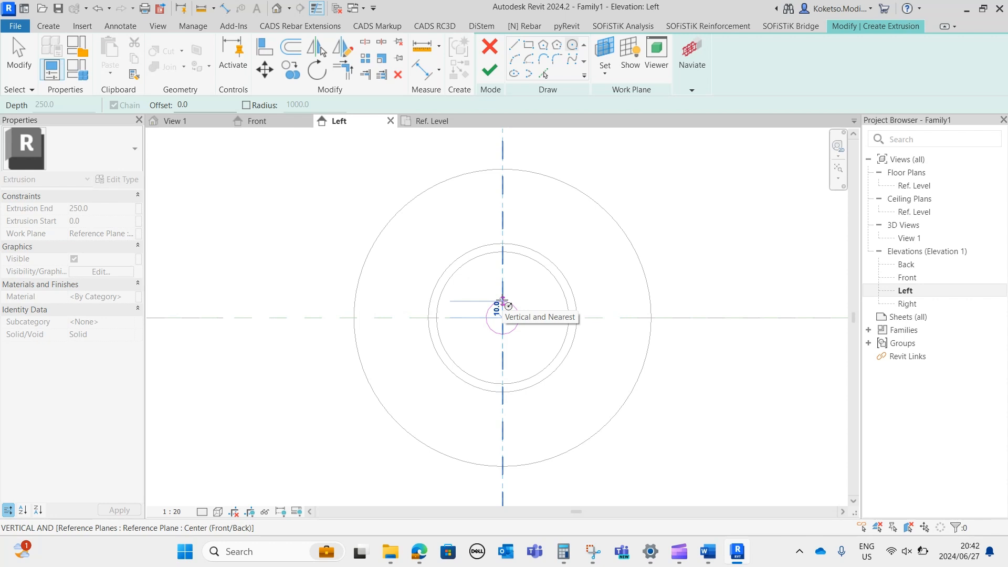
middle_drag(503, 289, 481, 322)
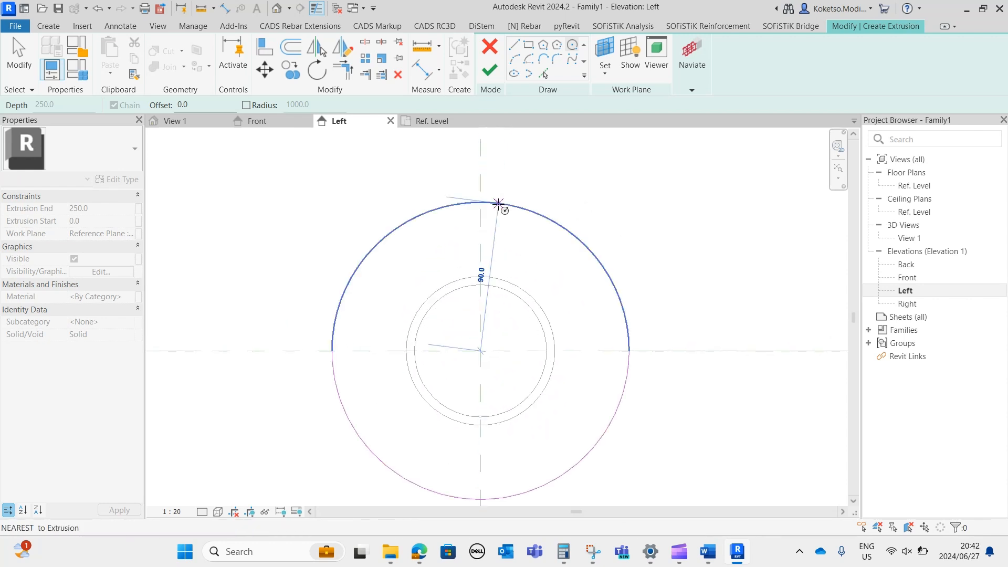
text(110)
key(Return)
scroll(472, 252, down, 2)
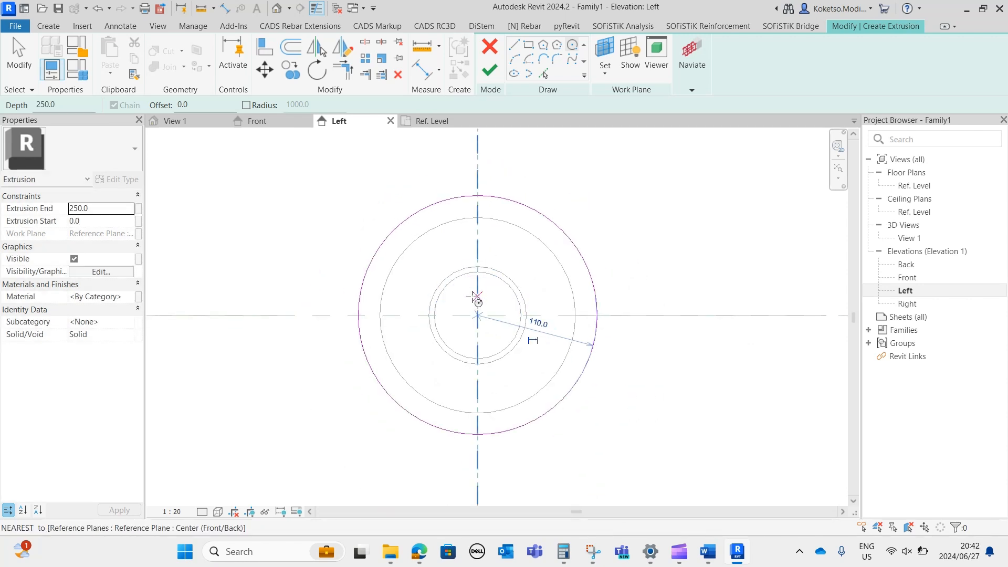
key(Escape)
key(Escape)
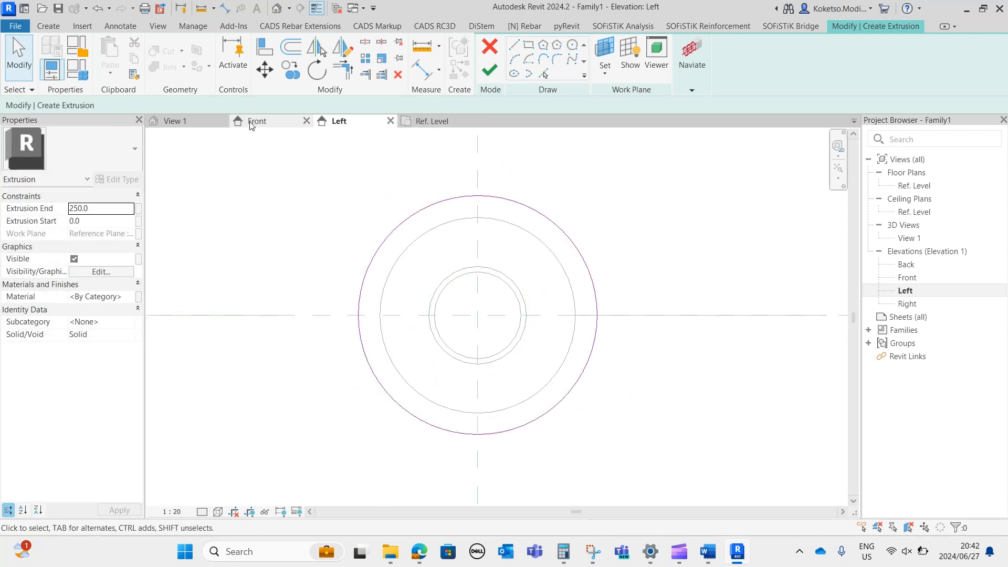
click(489, 69)
In the Front elevation, stretch the large cylinder from the first left inner reference plane to the farther right inner reference plane.
click(265, 121)
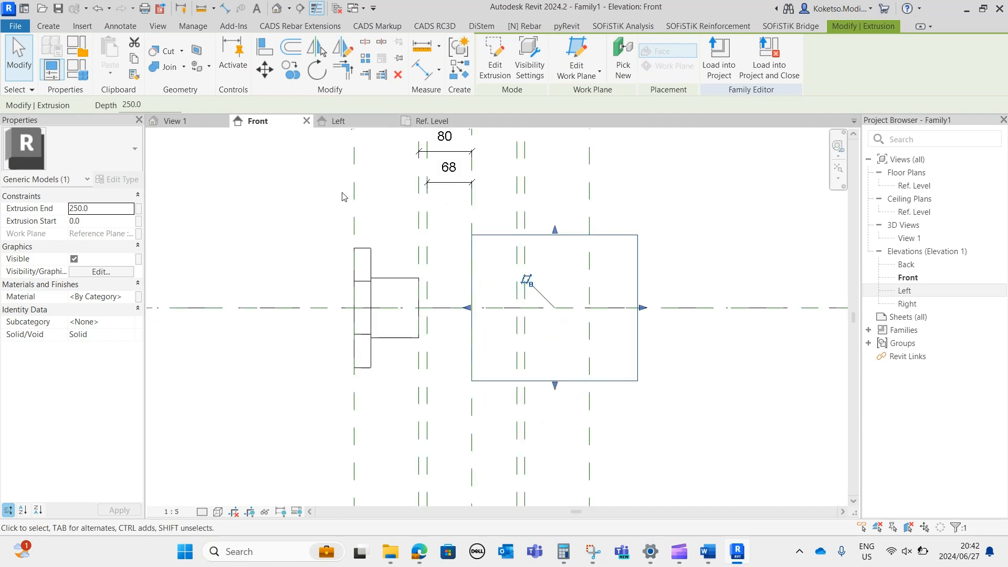
scroll(444, 311, up, 2)
drag(475, 308, 411, 310)
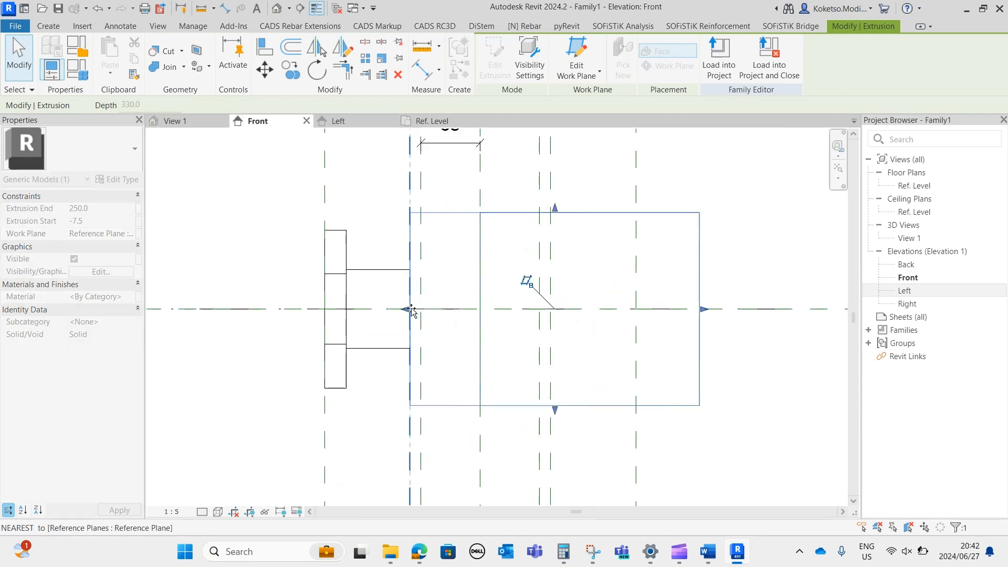
drag(704, 310, 551, 306)
click(444, 297)
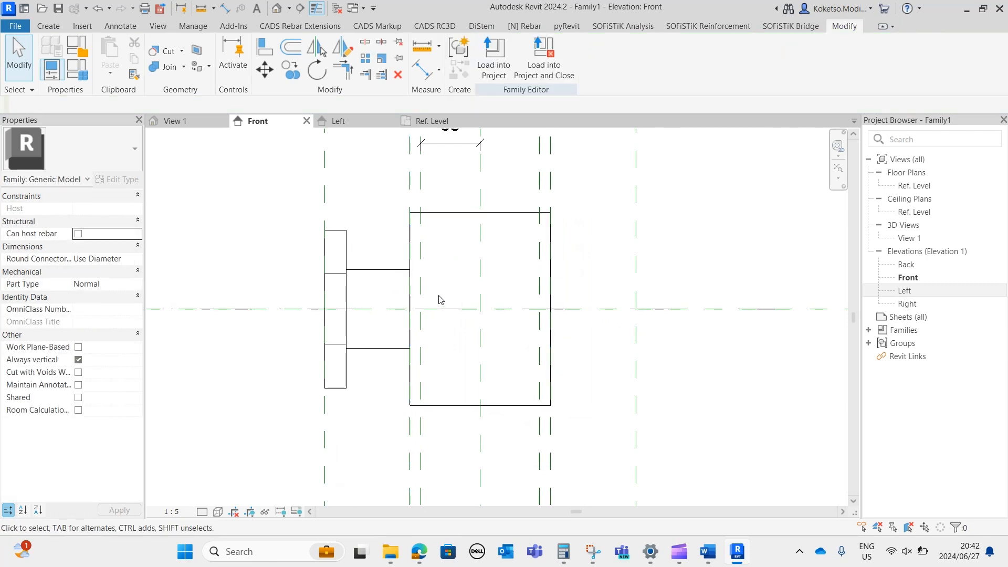
From the 3D view, edit the connecting cylinder's sketch in the Left elevation, adding a concentric 50 mm radius circle to make it hollow.
click(276, 8)
shift+middle_drag(399, 404, 541, 364)
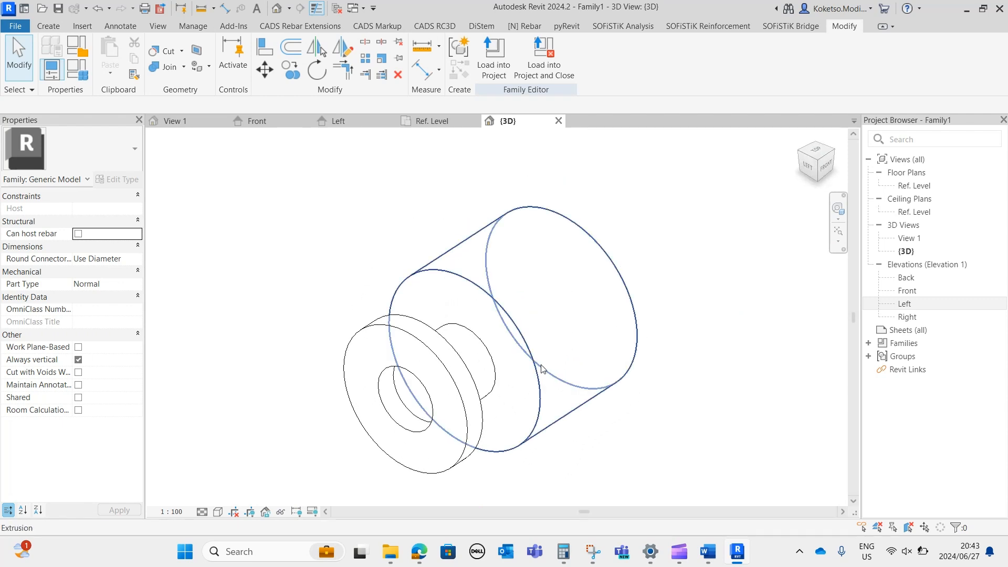
shift+middle_drag(671, 445, 629, 391)
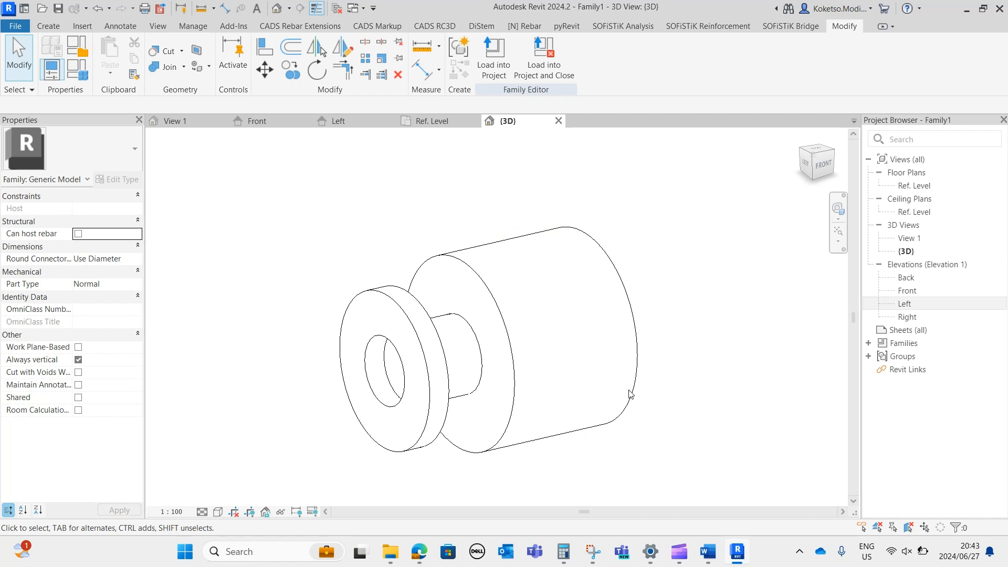
shift+middle_drag(554, 404, 329, 423)
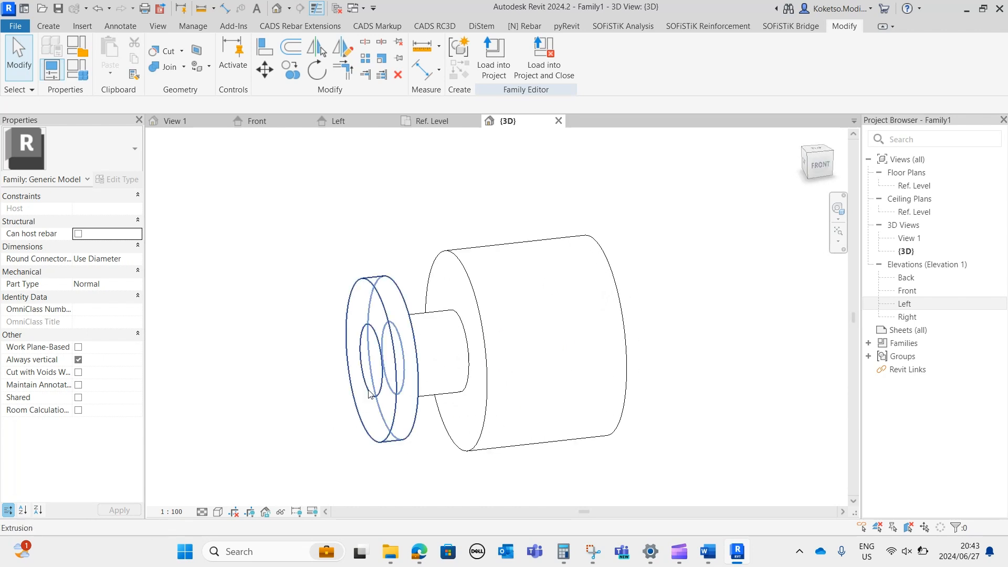
click(462, 378)
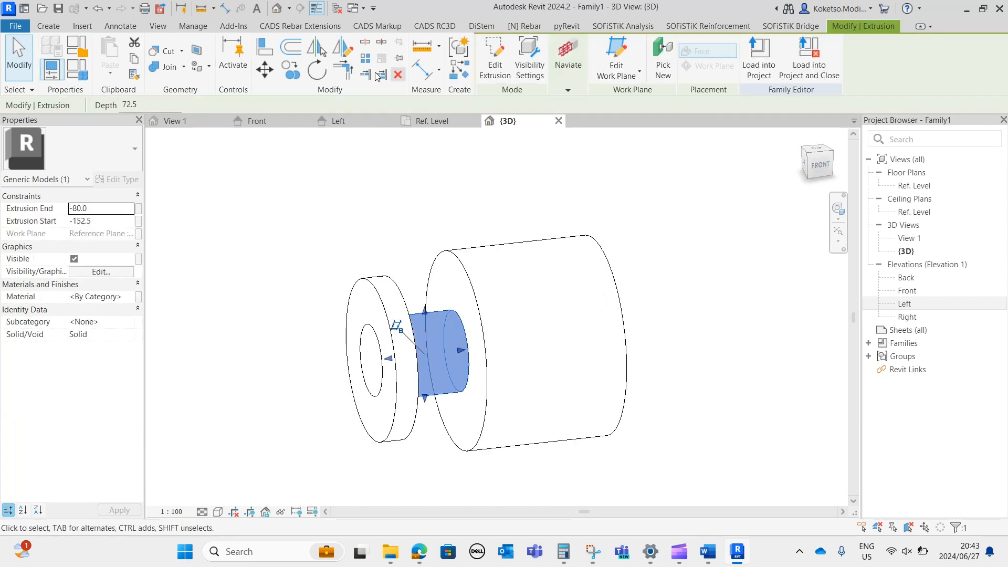
click(495, 63)
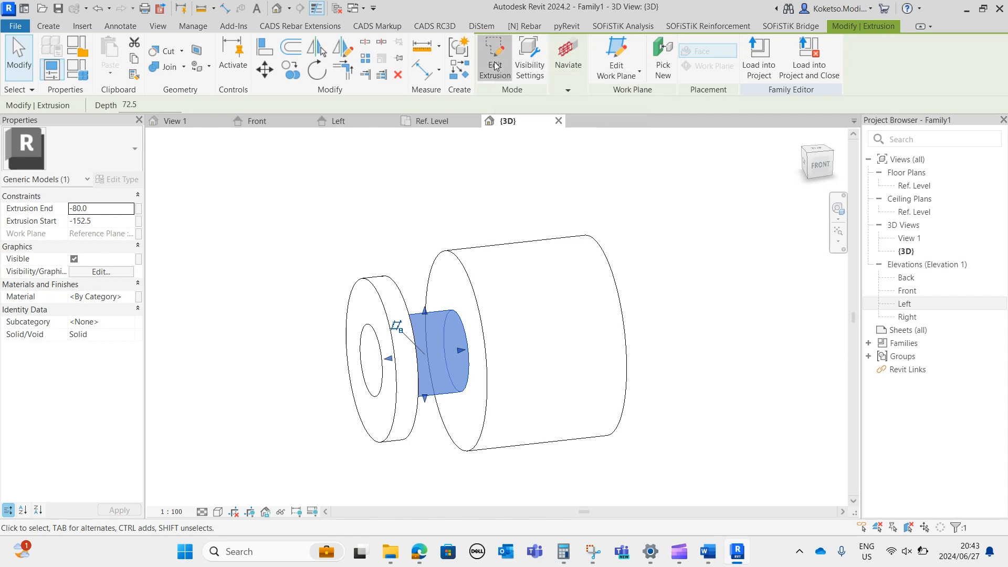
click(339, 121)
scroll(475, 323, up, 5)
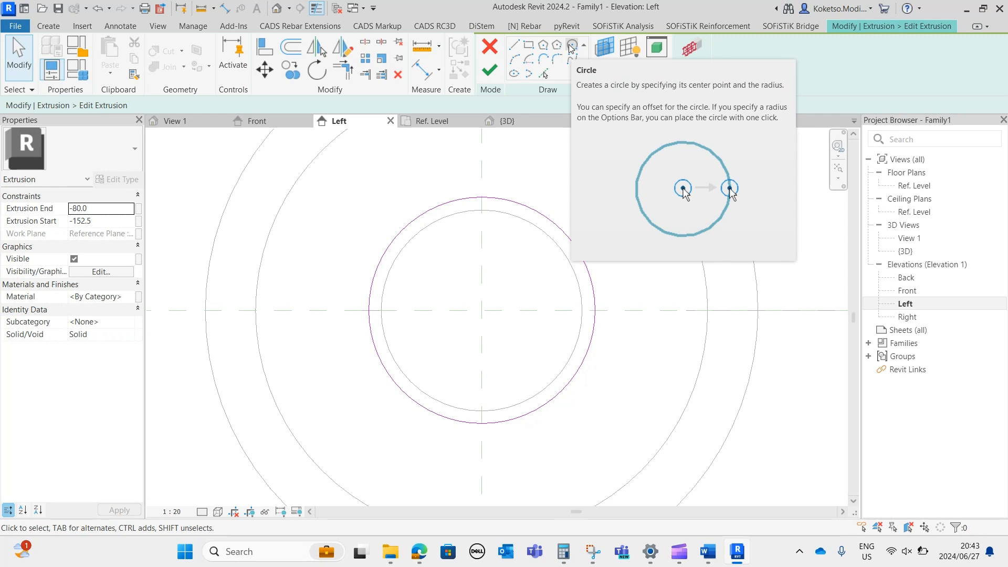
click(572, 46)
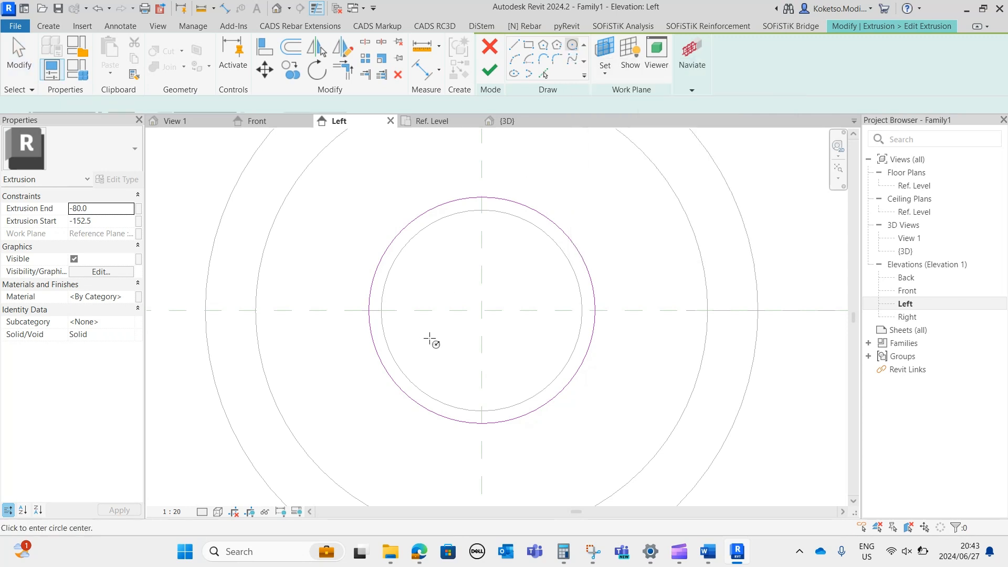
click(481, 310)
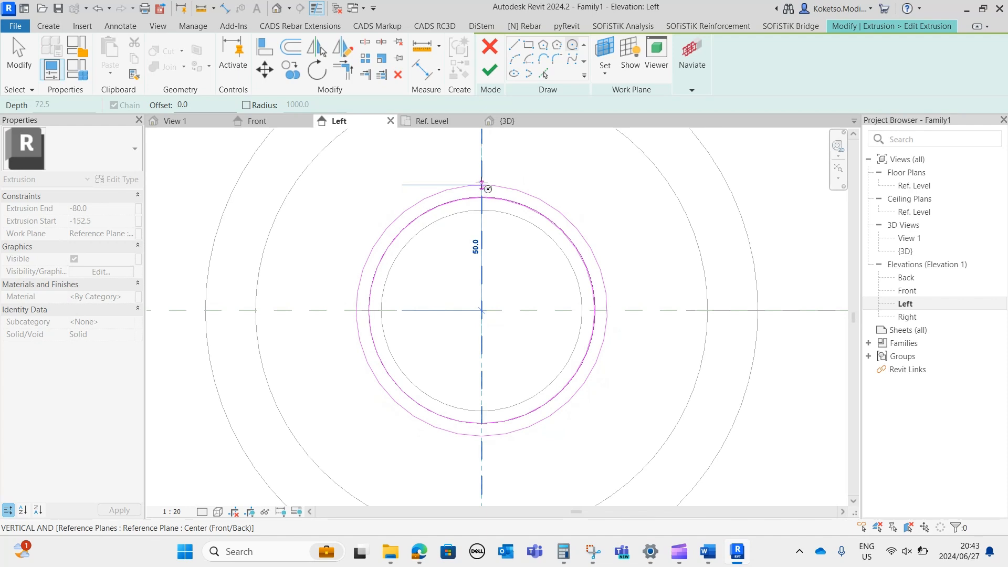
click(481, 184)
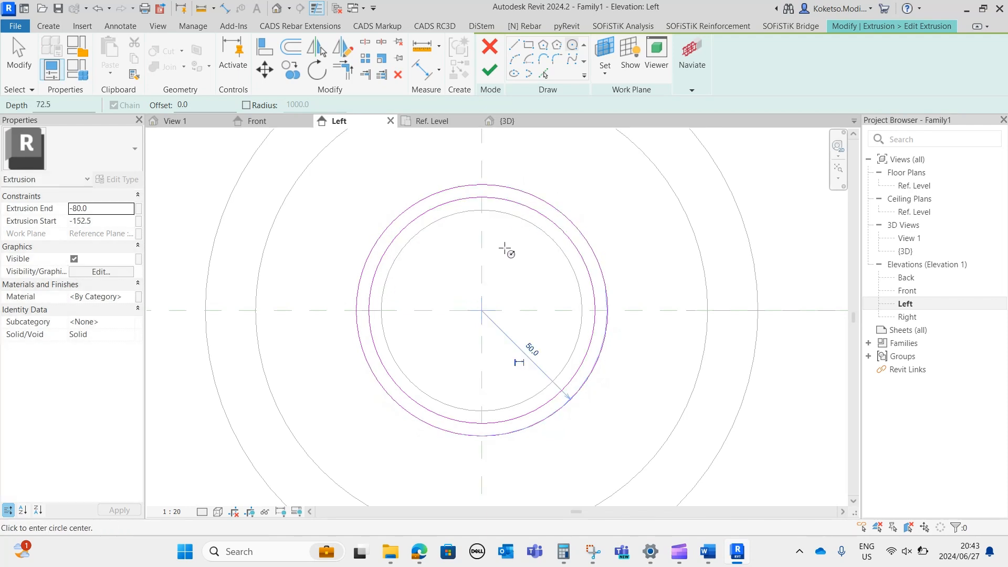
click(489, 70)
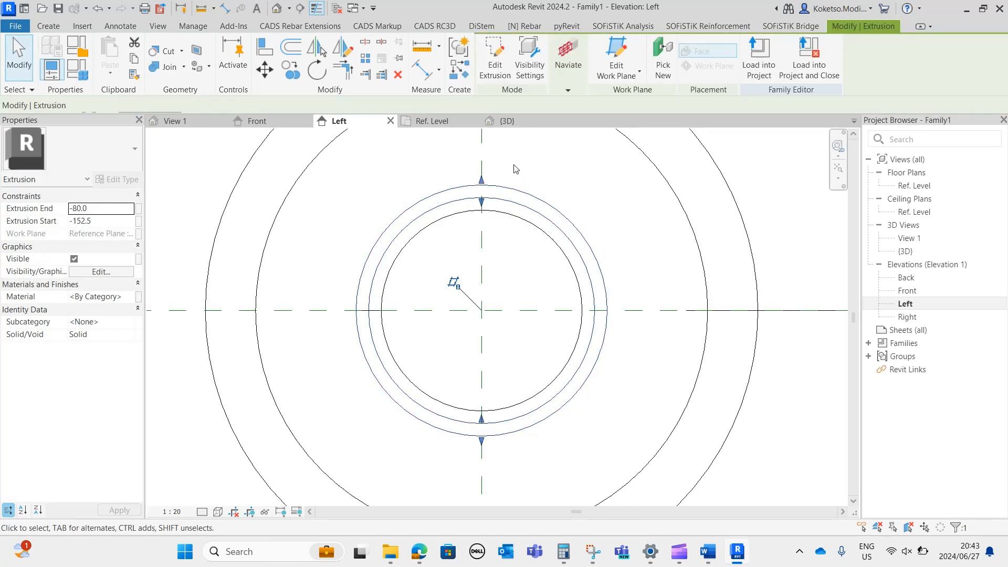
Edit the large cylinder's sketch in the Left elevation, adding a concentric 90 mm radius circle inside its outline.
click(508, 121)
click(474, 452)
shift+middle_drag(474, 453, 481, 275)
click(459, 291)
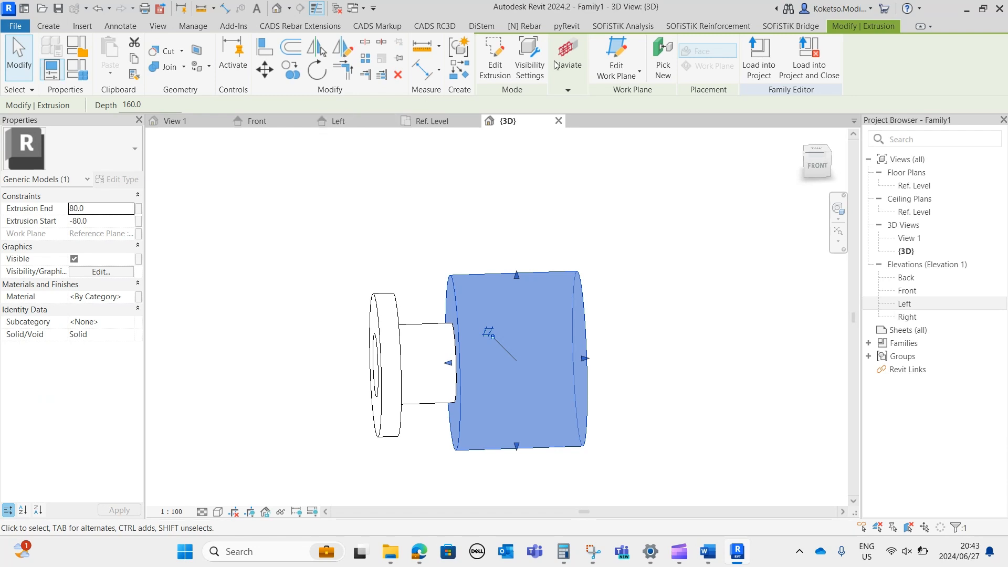
click(494, 68)
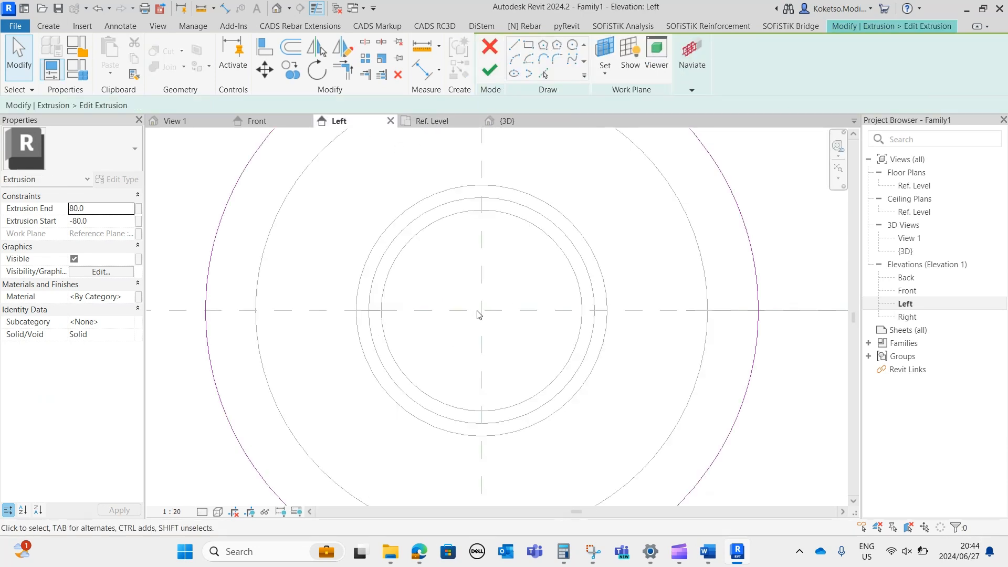
click(572, 45)
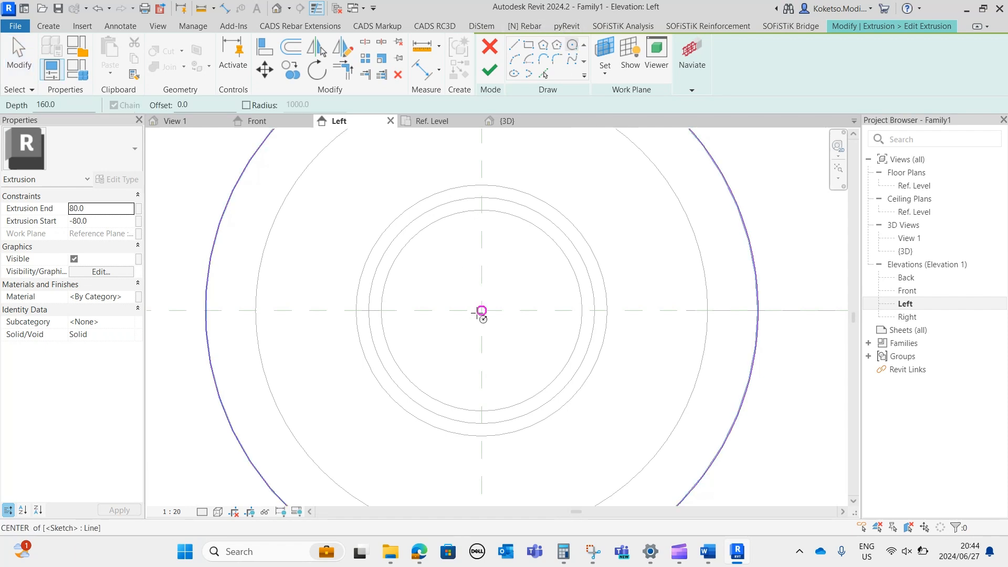
click(481, 310)
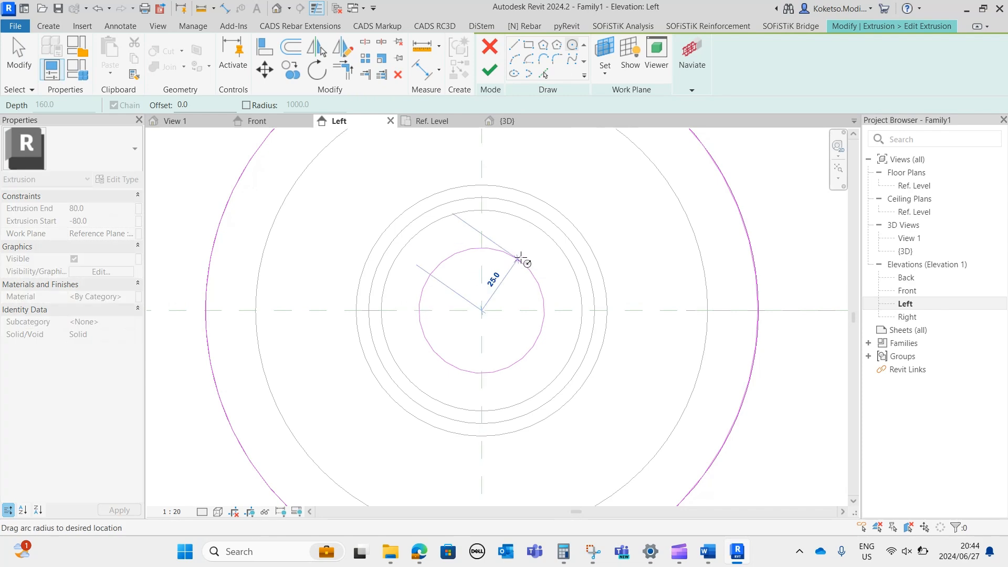
middle_drag(477, 218, 462, 247)
scroll(462, 247, down, 1)
middle_drag(470, 154, 448, 221)
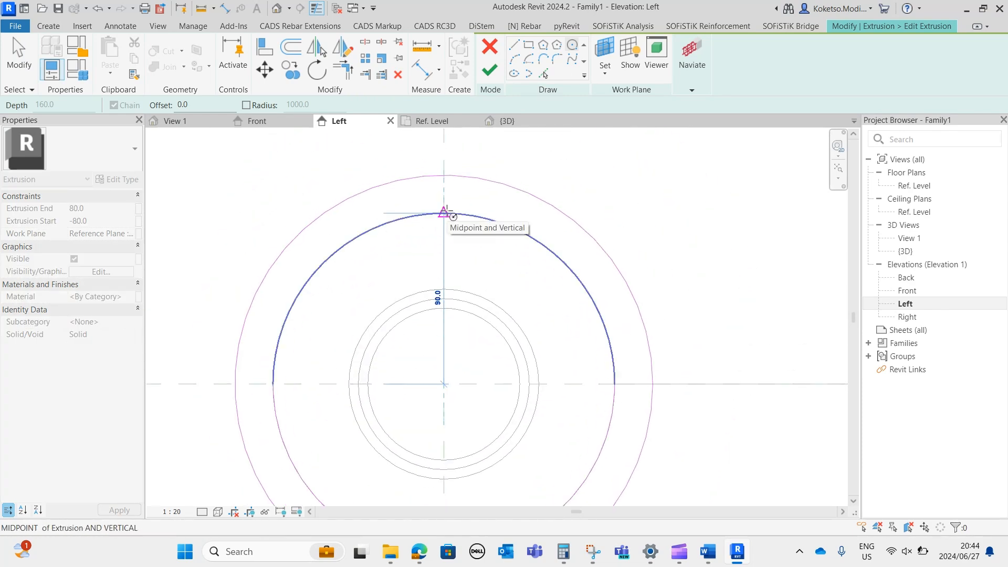
scroll(447, 213, up, 1)
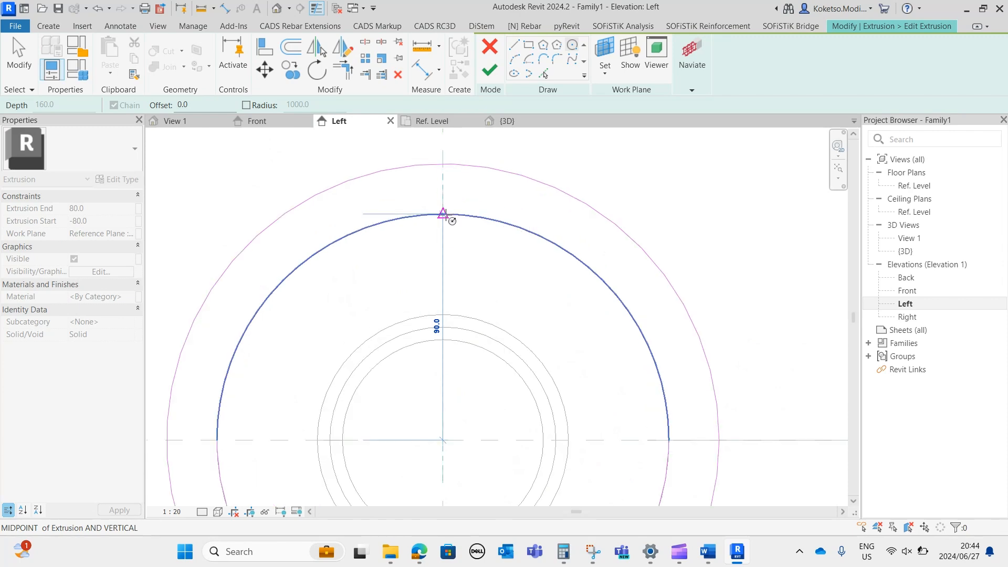
click(447, 214)
scroll(479, 220, down, 1)
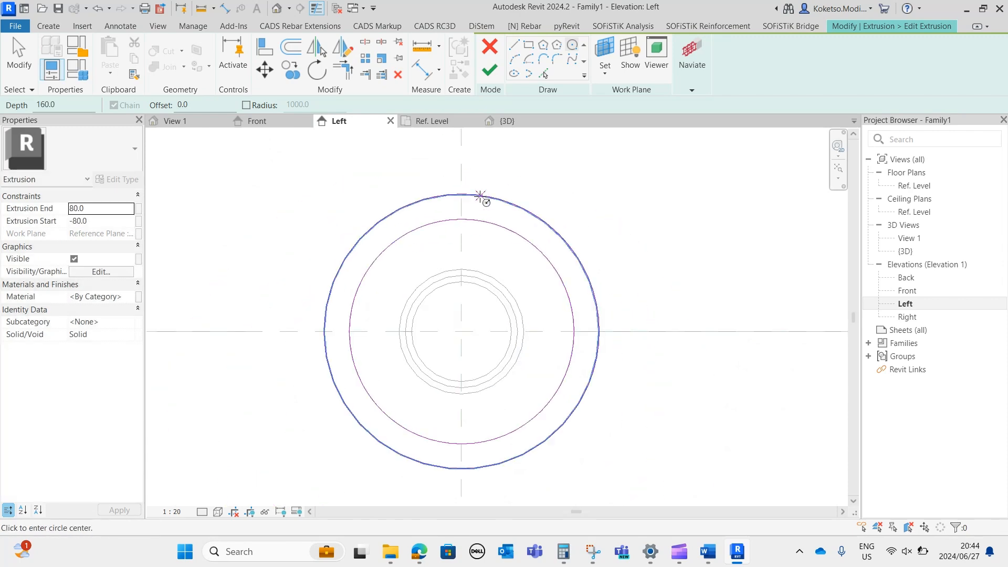
Finish the large cylinder's sketch edit and inspect the hollow result in the 3D view.
key(Escape)
click(489, 72)
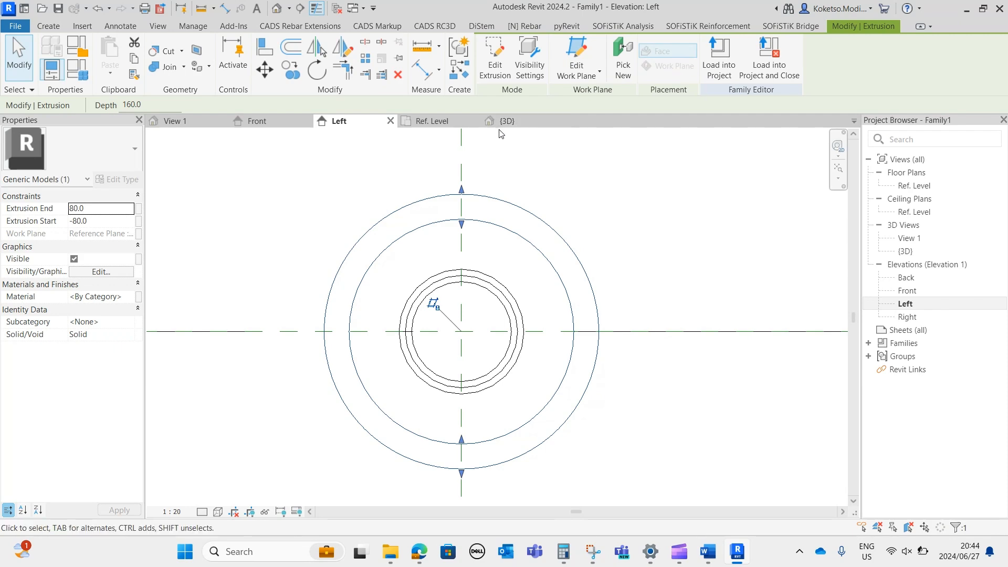
click(504, 122)
click(646, 389)
shift+middle_drag(646, 389, 551, 341)
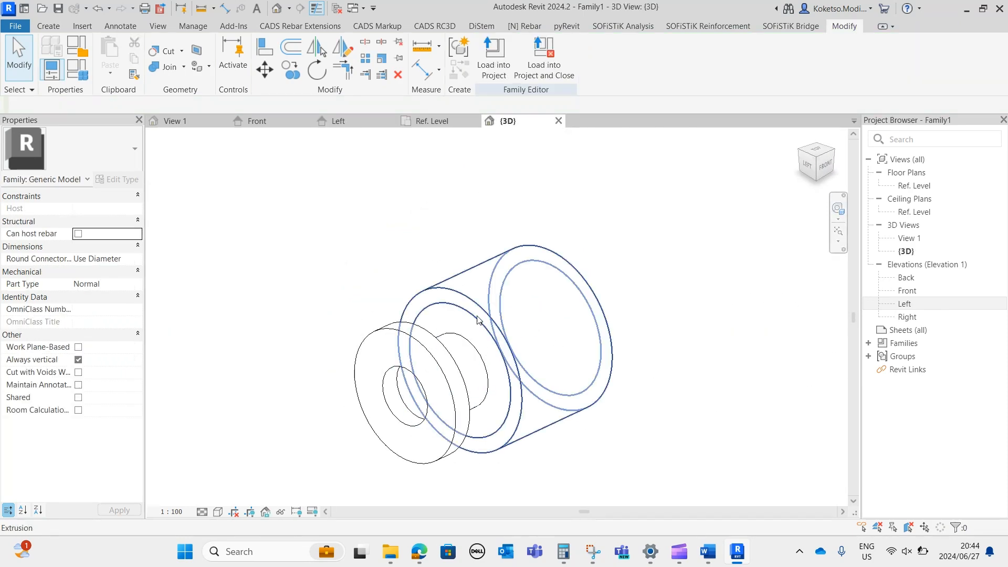
Reopen the large cylinder's extrusion sketch from the 3D view and delete its inner circle.
click(476, 317)
click(493, 58)
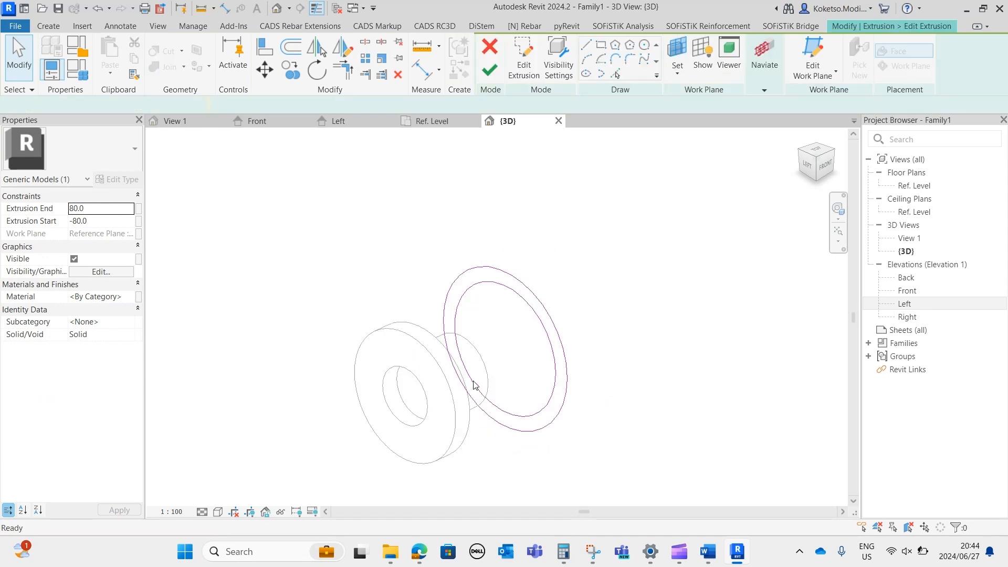
click(476, 239)
key(Delete)
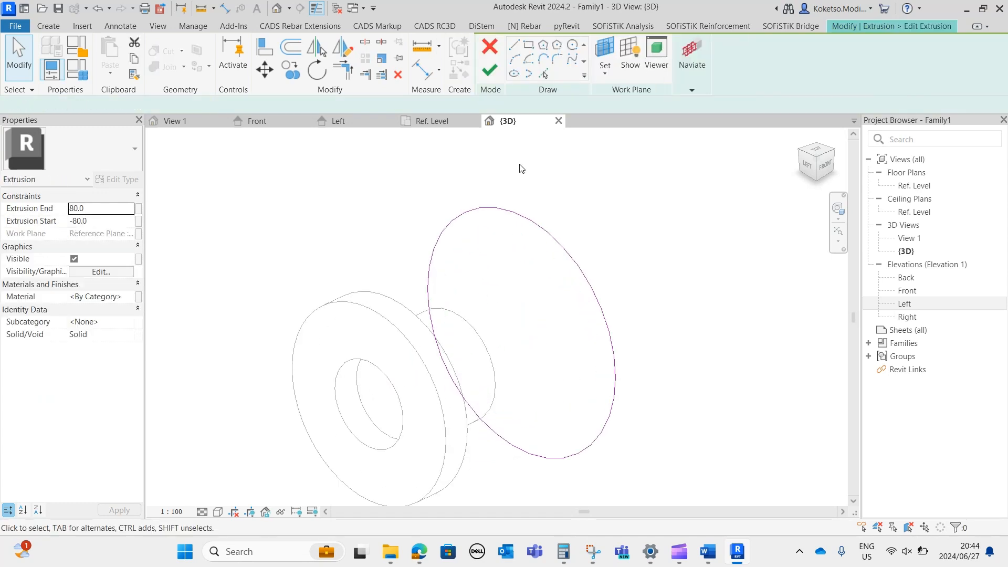
Pick the connecting cylinder's outer circular edge as the large cylinder's new inner opening and finish the sketch.
click(543, 74)
click(479, 344)
click(497, 405)
key(Escape)
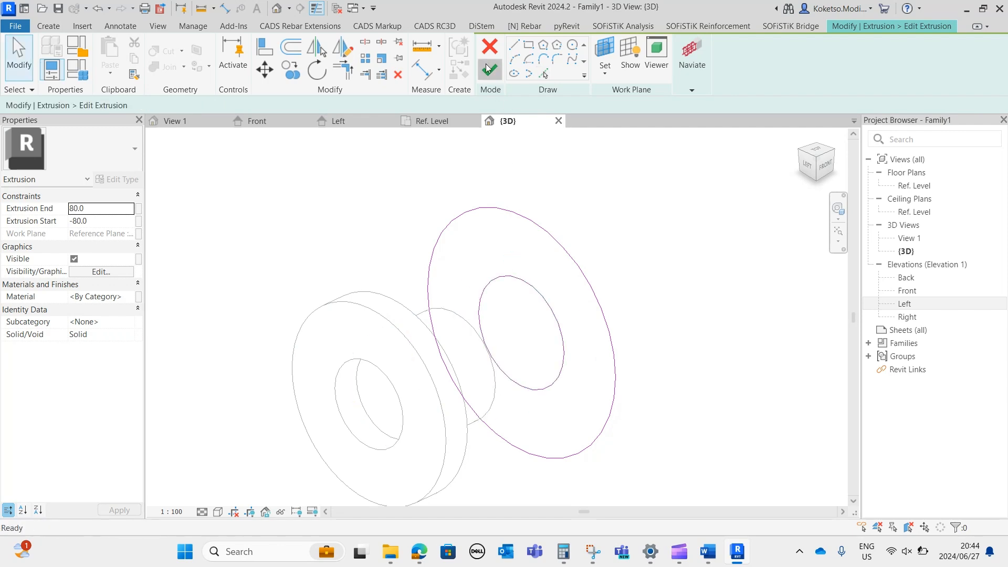
click(490, 70)
click(676, 474)
shift+middle_drag(675, 475, 565, 390)
scroll(532, 370, down, 4)
shift+middle_drag(513, 365, 599, 423)
scroll(505, 379, up, 4)
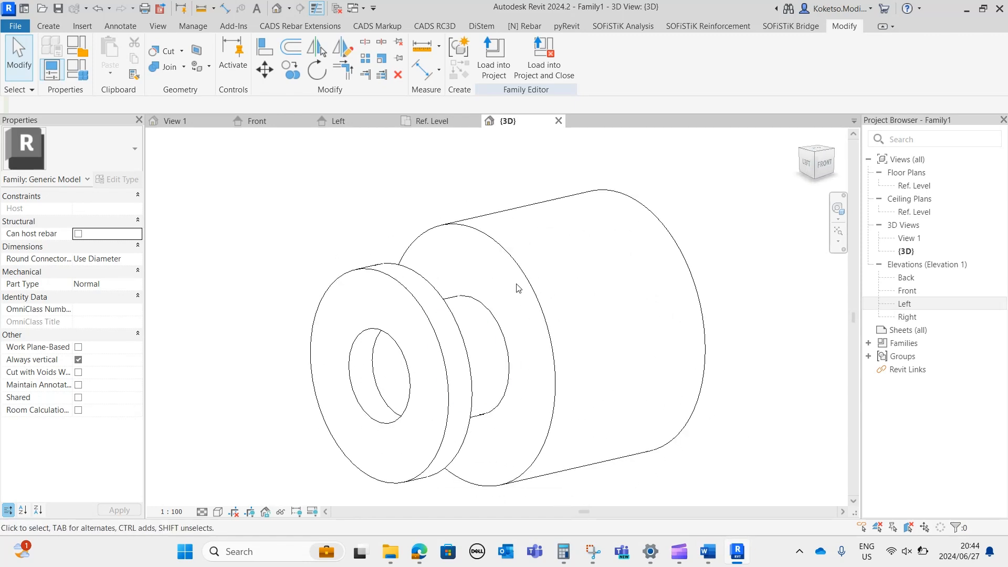
In the Front elevation, mirror the connecting cylinder about the Center (Left/Right) reference plane.
click(267, 121)
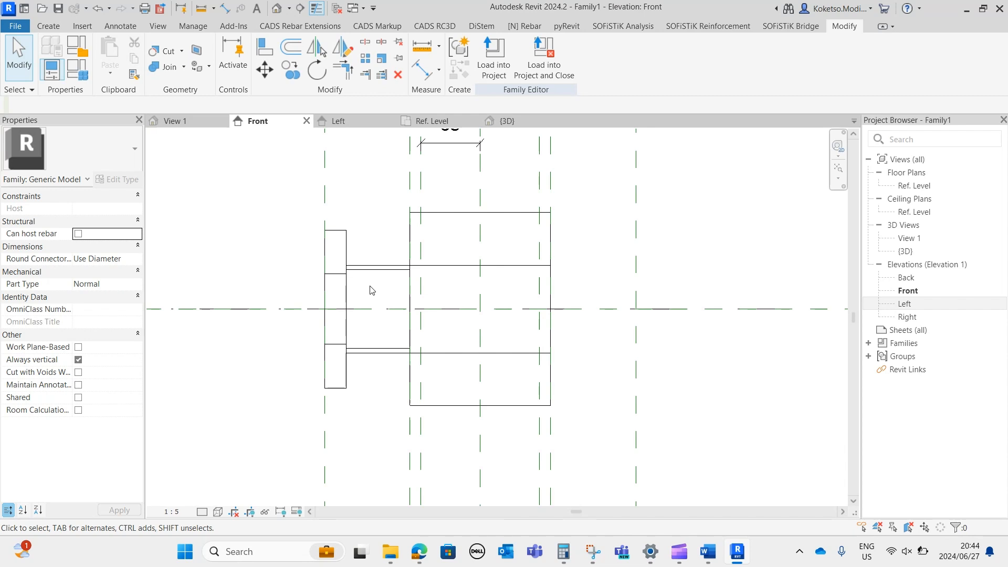
click(387, 268)
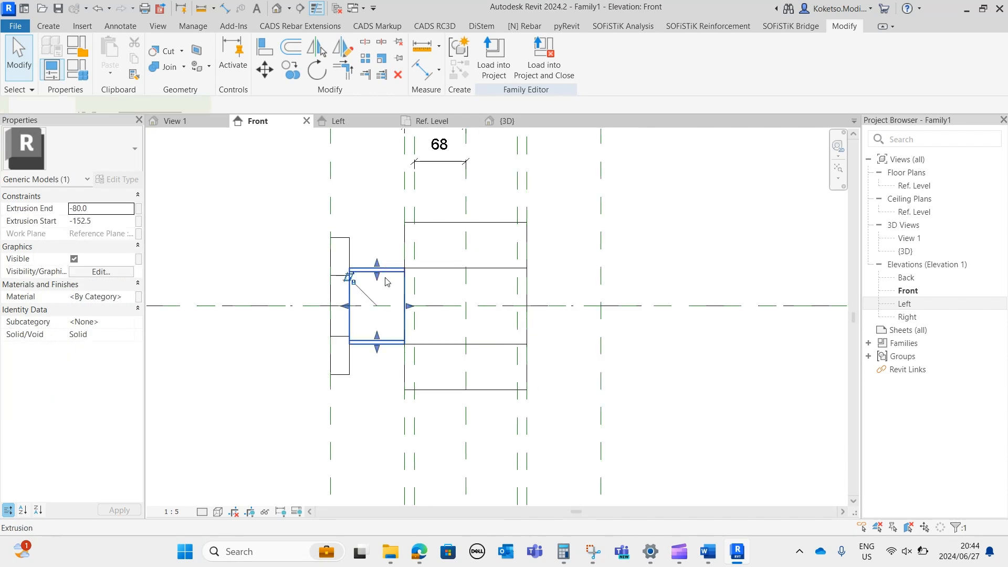
scroll(622, 327, up, 1)
click(316, 48)
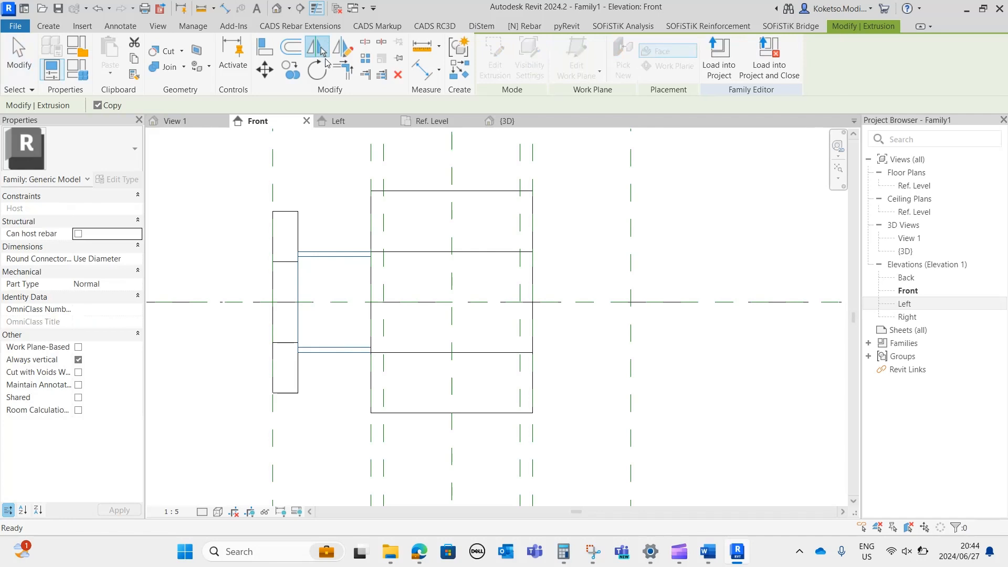
click(453, 233)
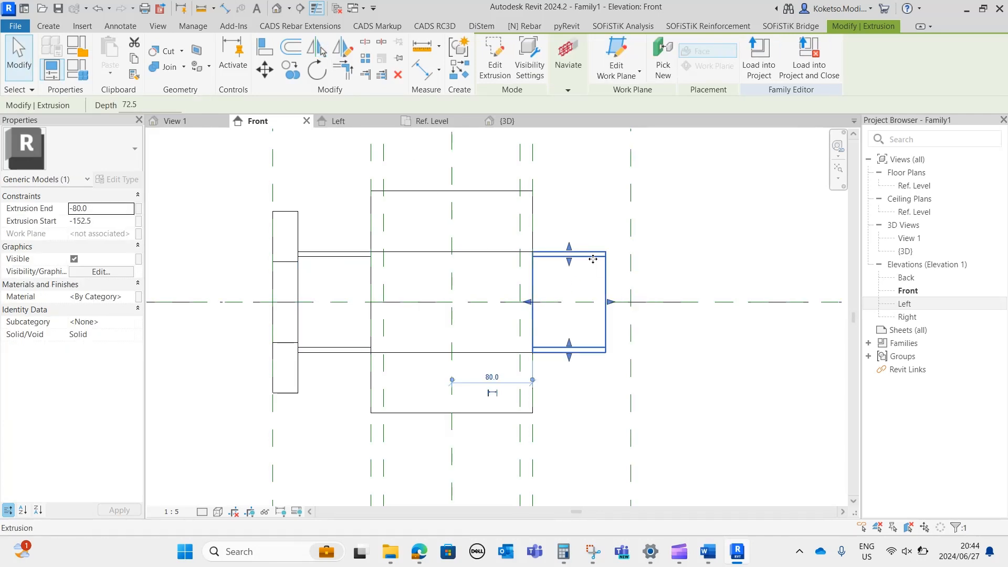
From the 3D view, edit the mirrored connecting cylinder's sketch, setting its outer circle's radius to 60 mm.
click(507, 121)
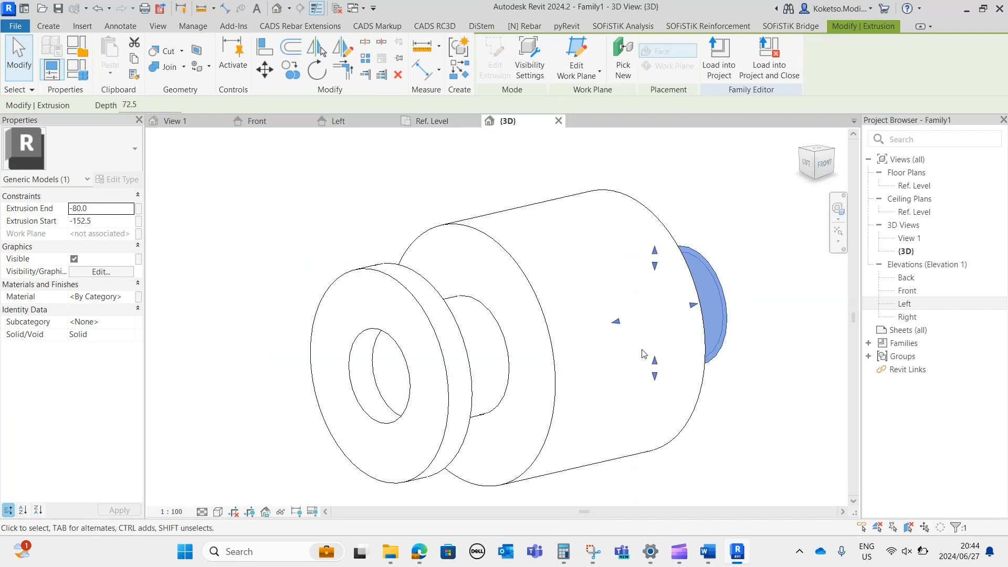
scroll(638, 349, up, 5)
mouse_move(487, 389)
shift+middle_down()
mouse_move(573, 397)
mouse_move(535, 341)
mouse_move(493, 319)
shift+middle_up()
click(495, 58)
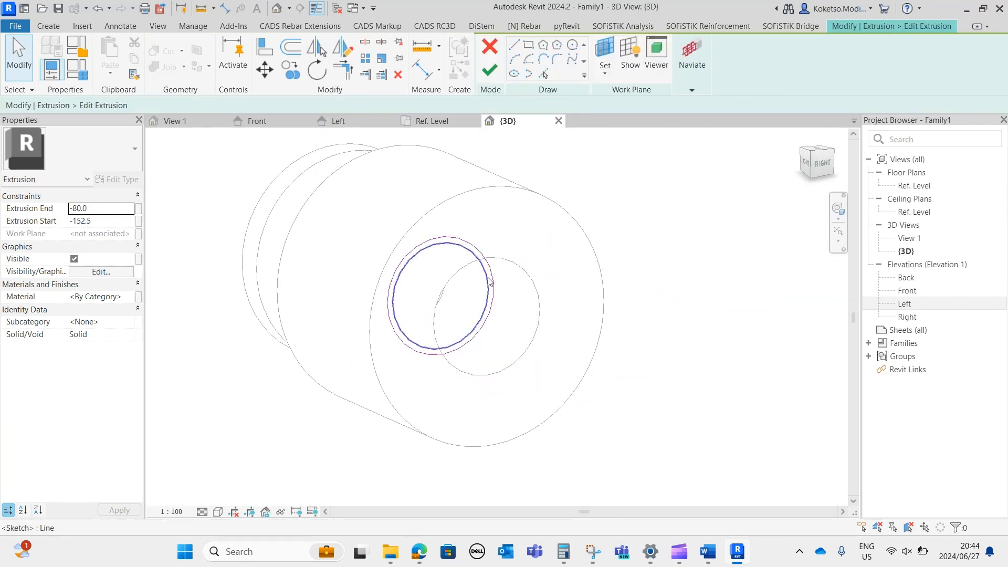
click(466, 245)
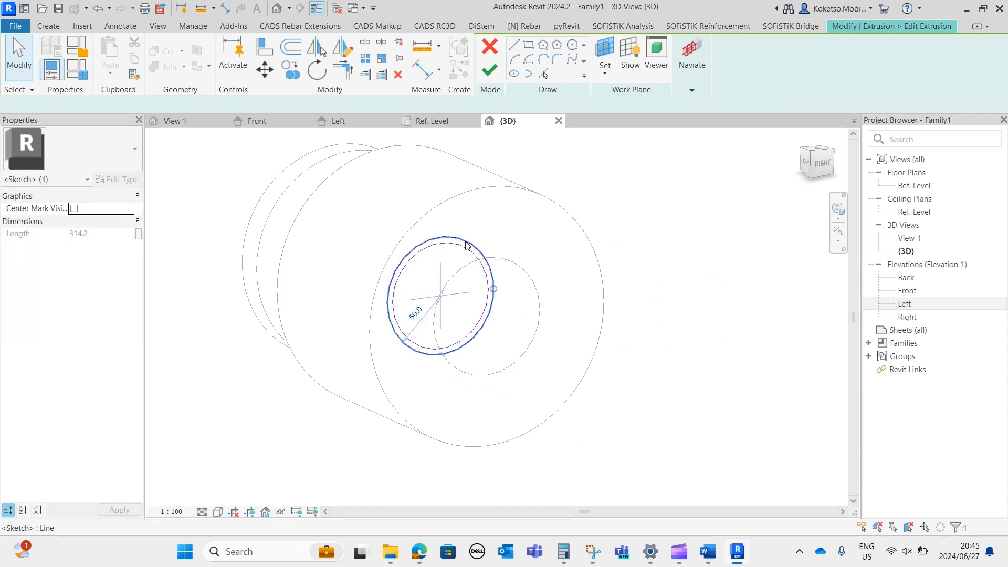
click(415, 313)
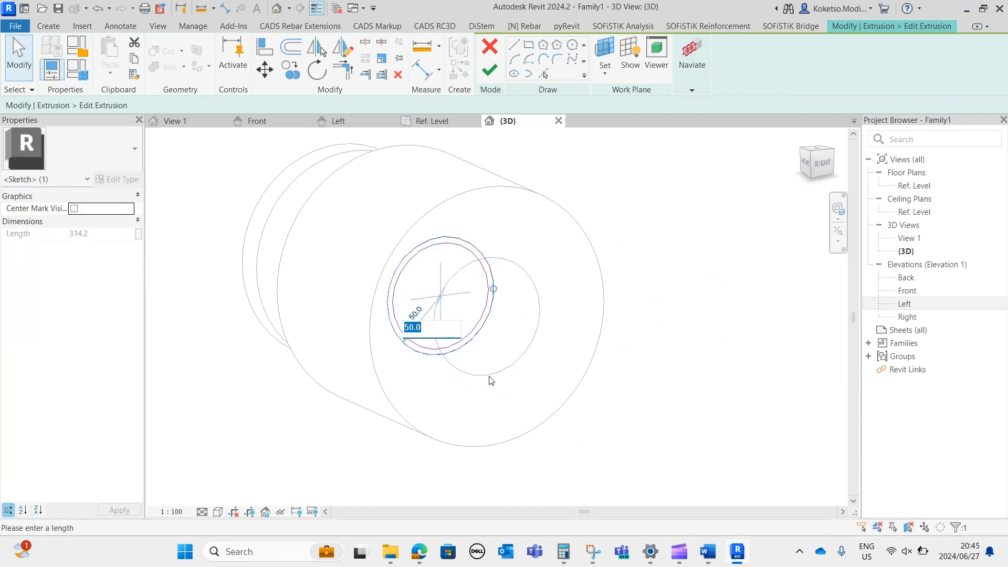
scroll(426, 353, up, 5)
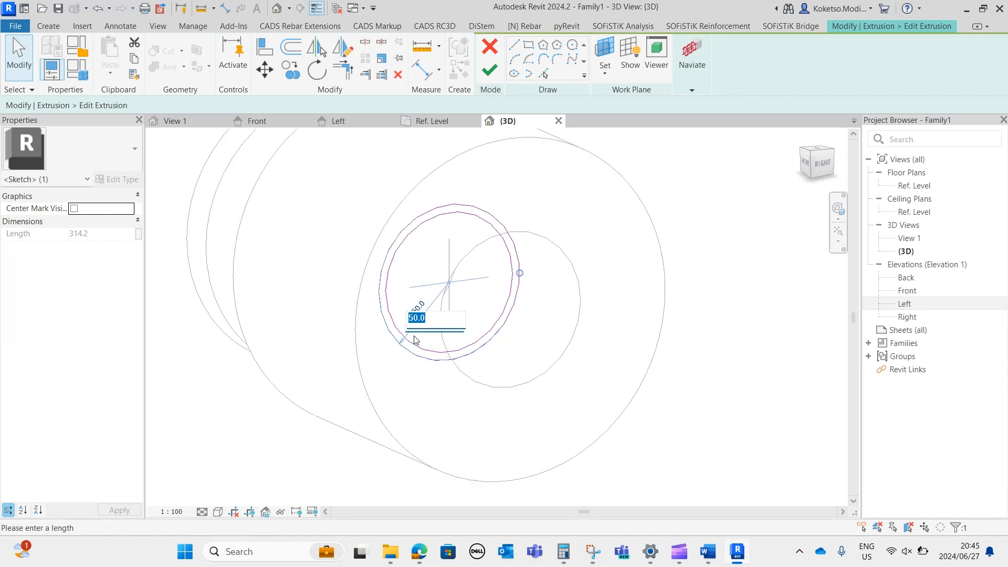
scroll(424, 313, down, 3)
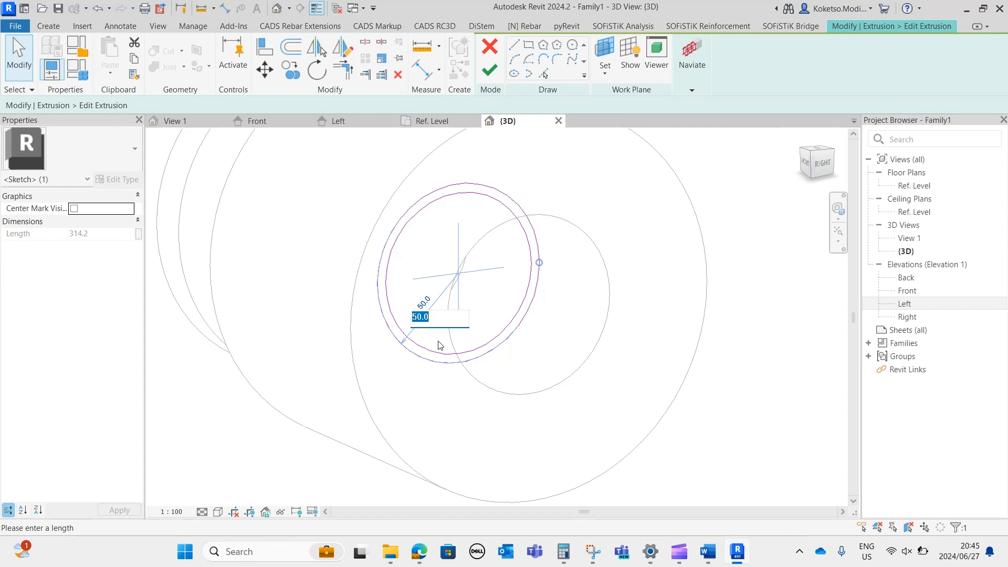
text(60)
key(Return)
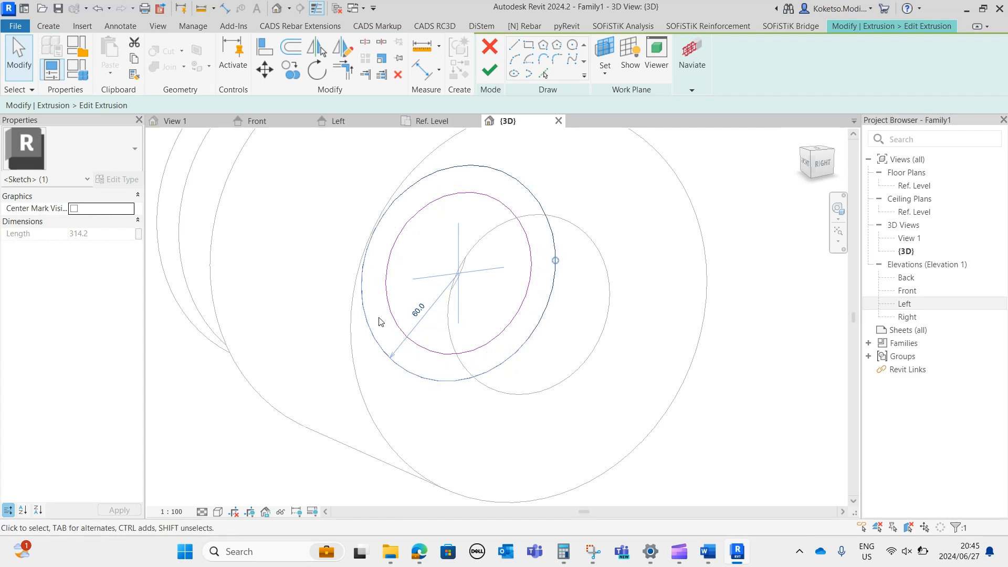
click(488, 72)
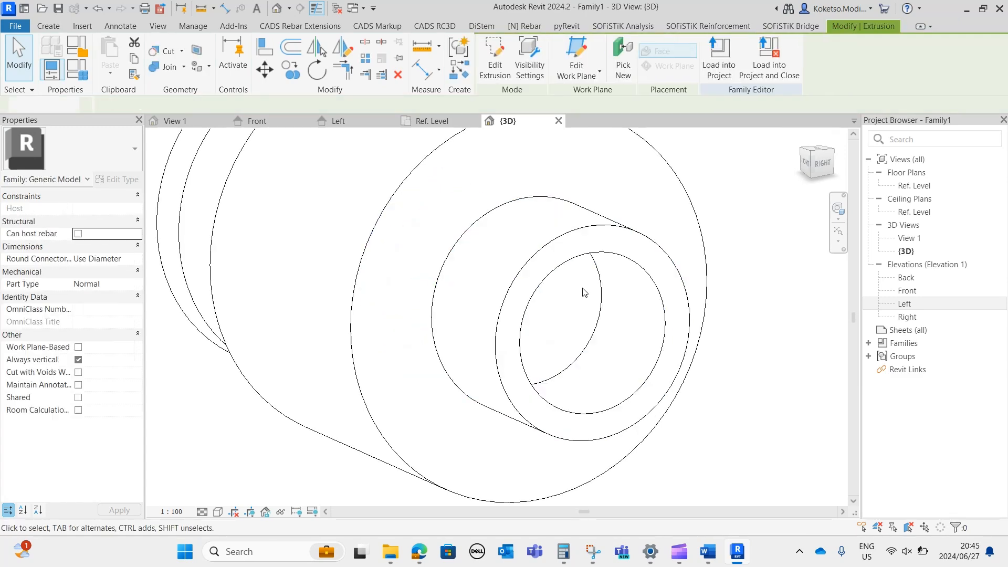
In the Front elevation, mirror the left end flange about the Center (Left/Right) reference plane.
click(269, 124)
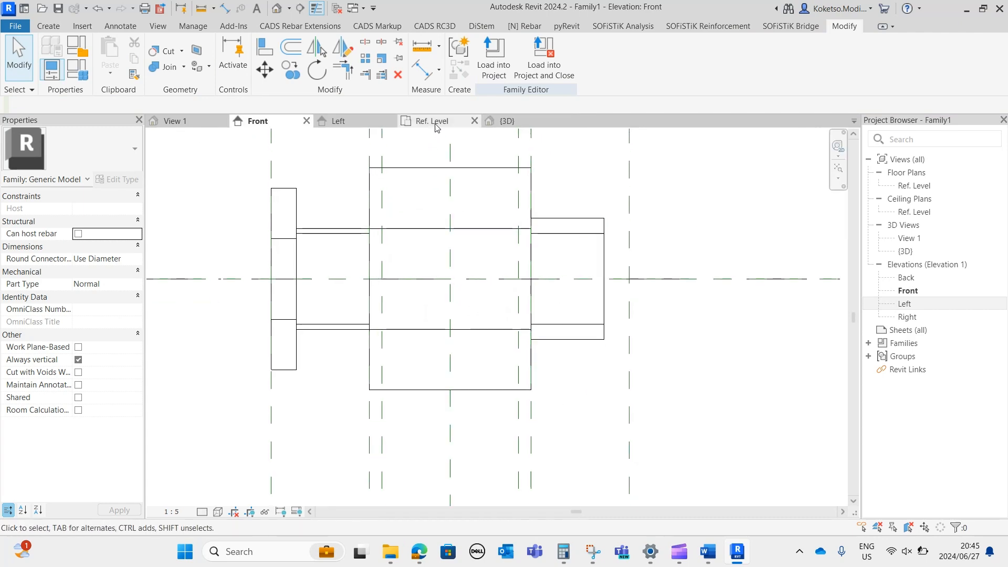
click(507, 125)
shift+middle_drag(599, 349, 574, 326)
scroll(518, 326, down, 1)
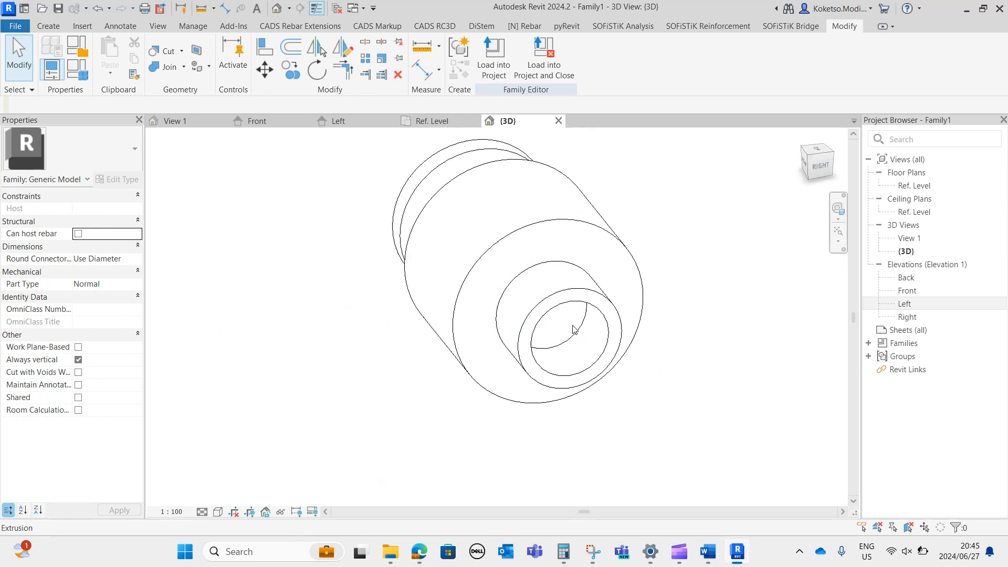
click(260, 122)
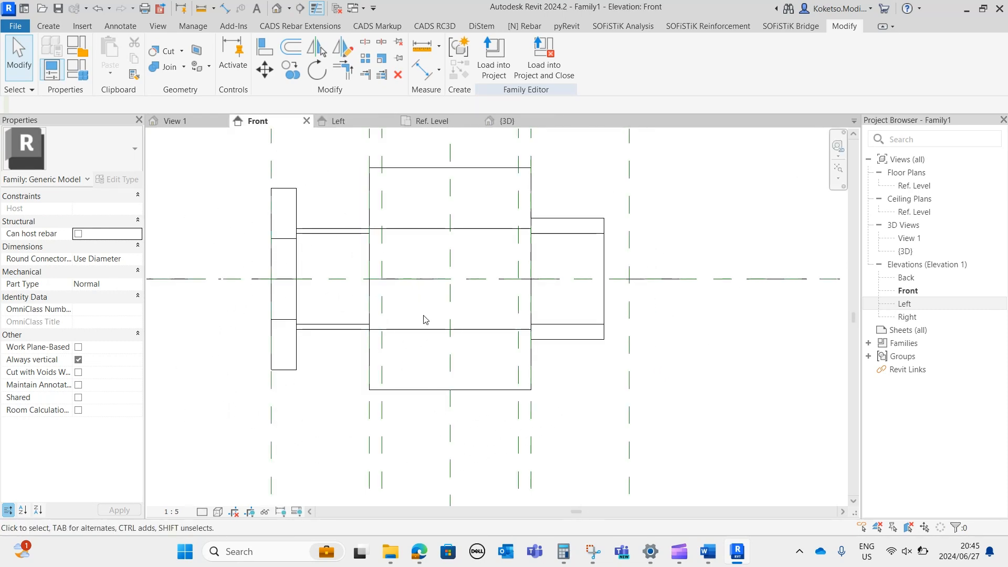
click(297, 205)
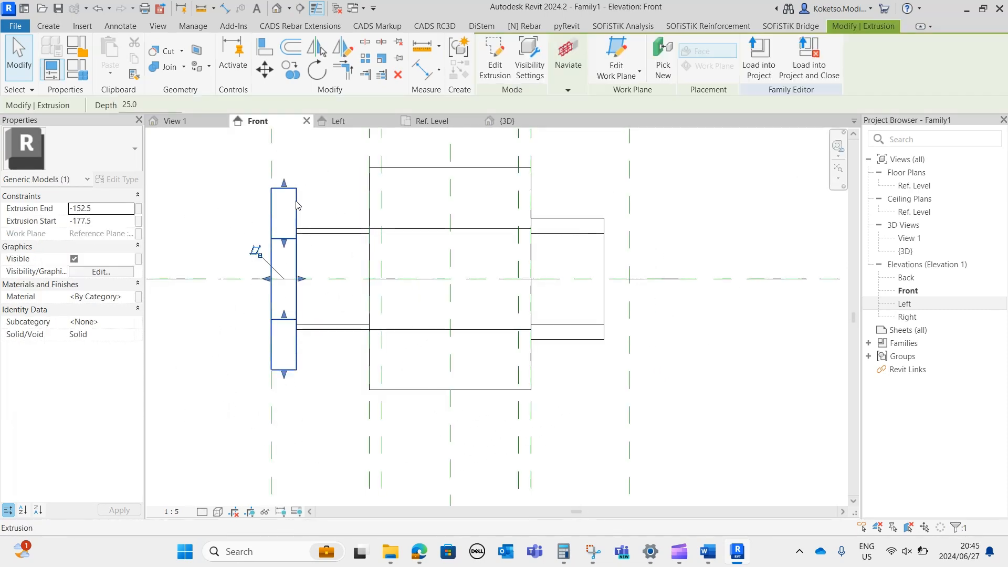
click(323, 46)
click(454, 211)
click(439, 162)
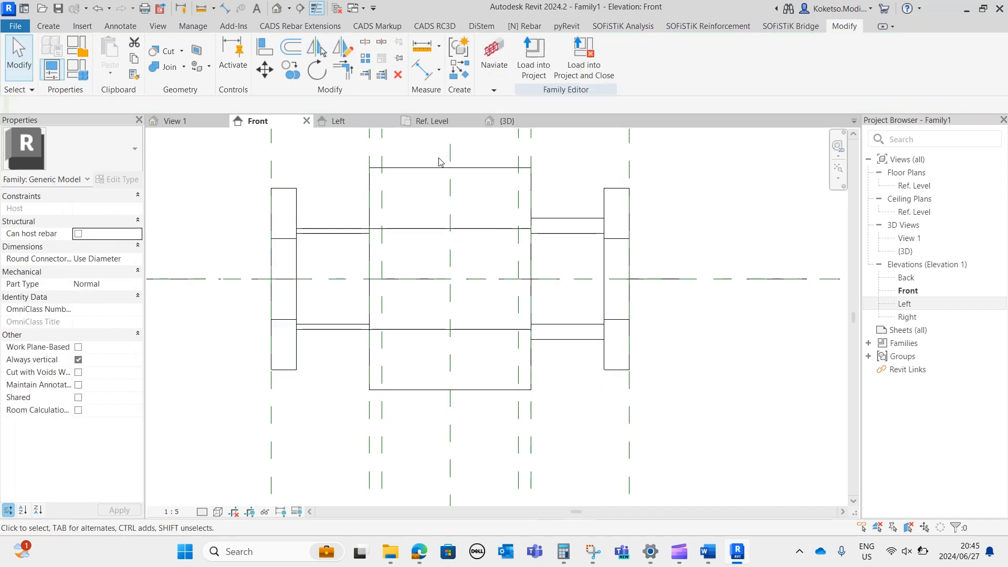
From the 3D view, edit the mirrored flange's sketch, setting its outer circle's radius to 110 mm.
click(552, 120)
shift+middle_drag(680, 396, 718, 435)
click(603, 279)
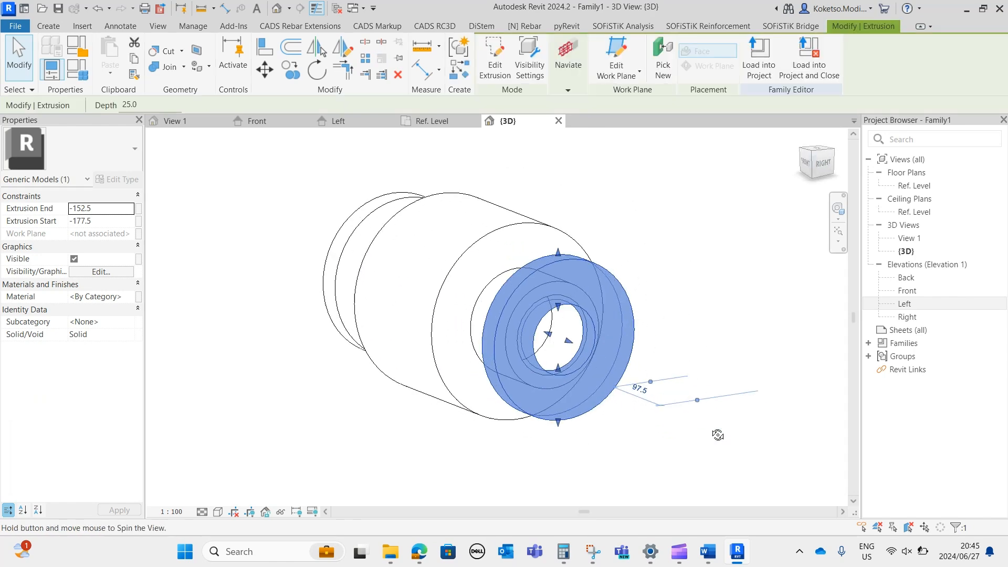
click(496, 57)
mouse_move(592, 302)
shift+middle_down()
mouse_move(633, 312)
mouse_move(515, 254)
shift+middle_up()
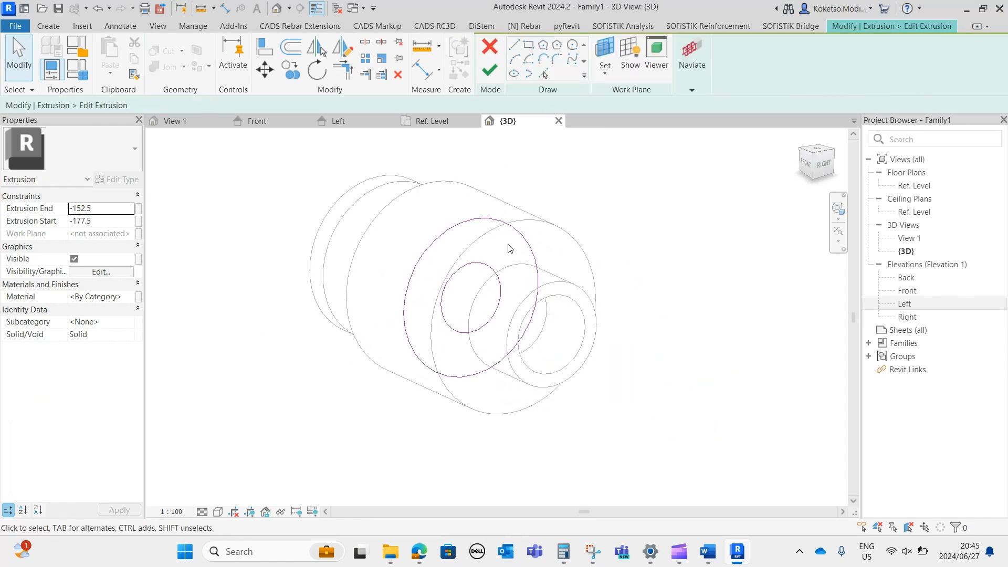
click(493, 222)
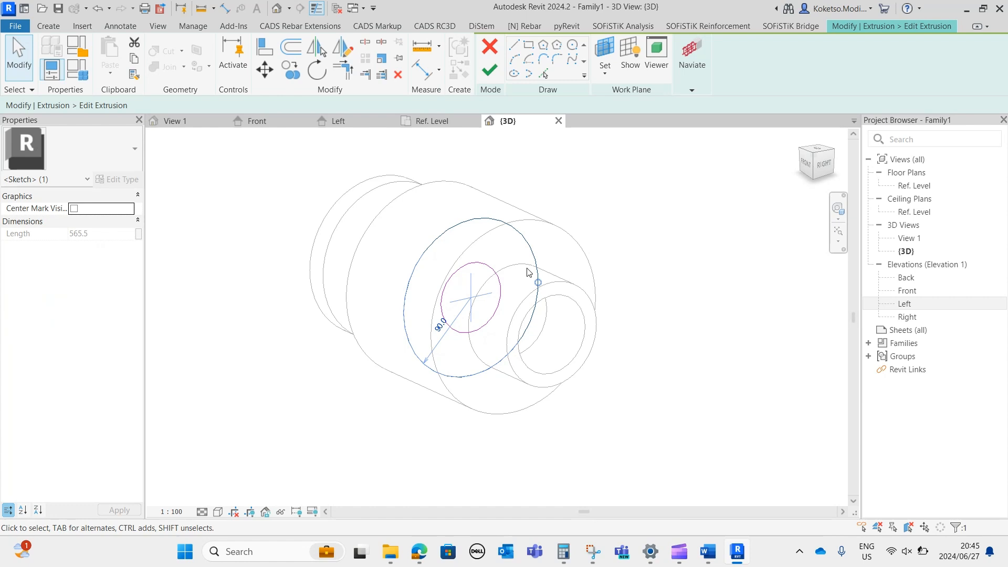
click(439, 327)
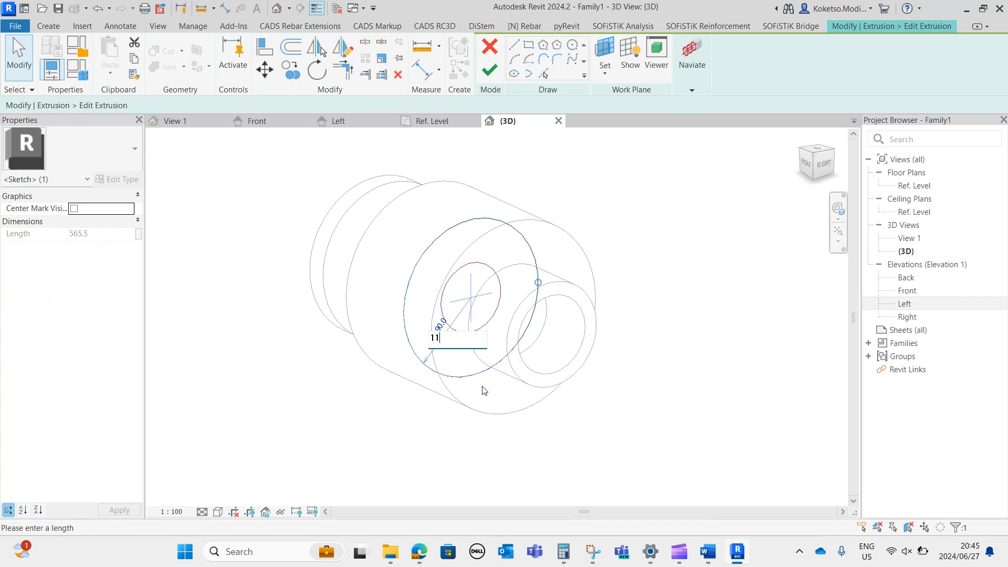
text(110)
key(Return)
click(476, 153)
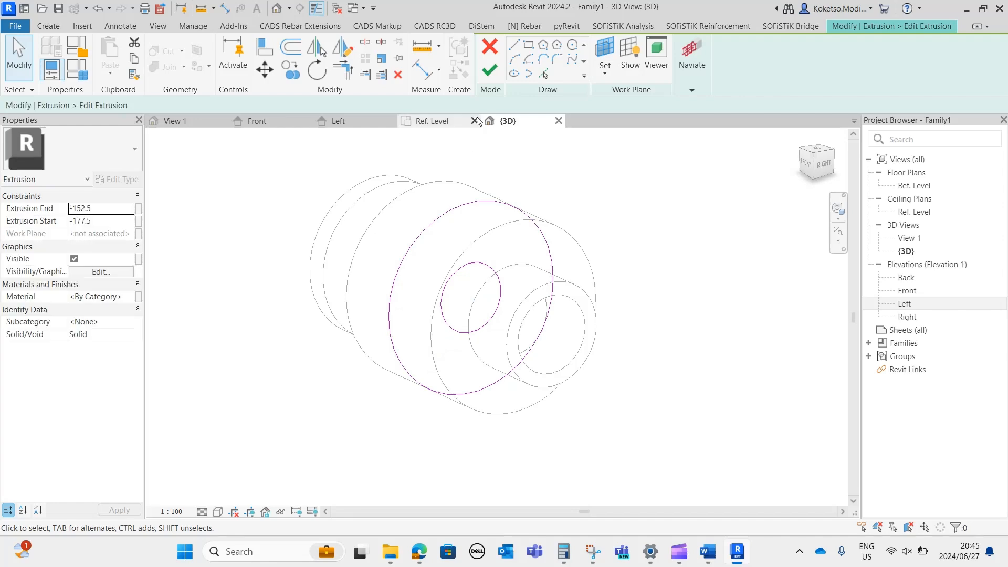
click(489, 70)
click(404, 150)
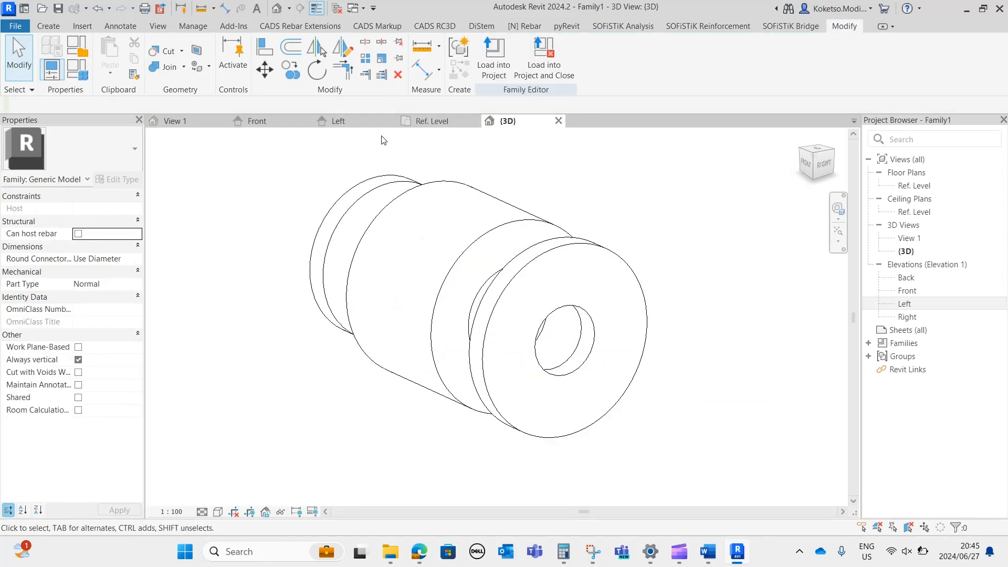
Check the family in the Front elevation, then set the 3D view to Fine detail level and Realistic visual style.
click(257, 121)
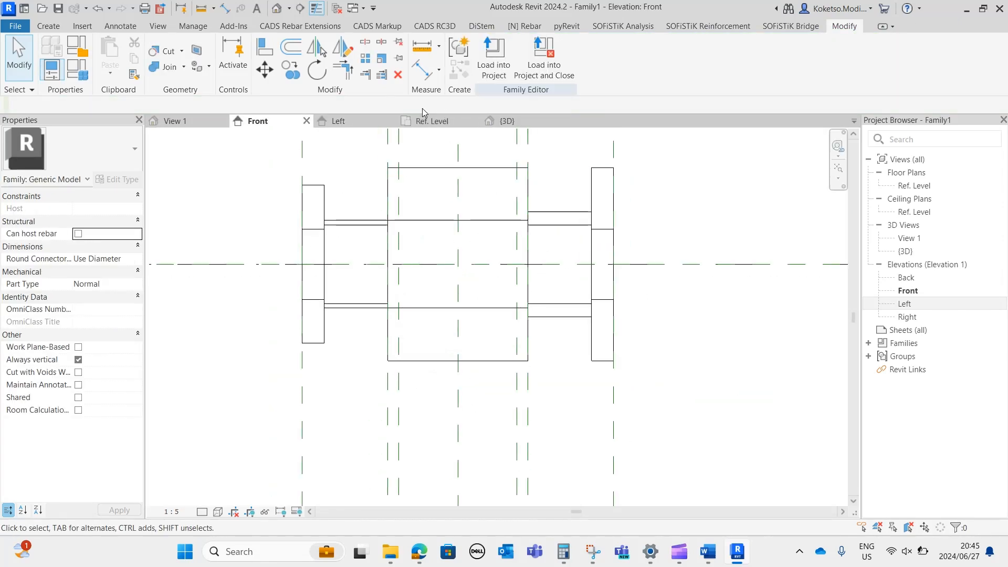
click(506, 121)
shift+middle_drag(624, 366, 606, 388)
scroll(674, 310, down, 3)
scroll(605, 388, up, 1)
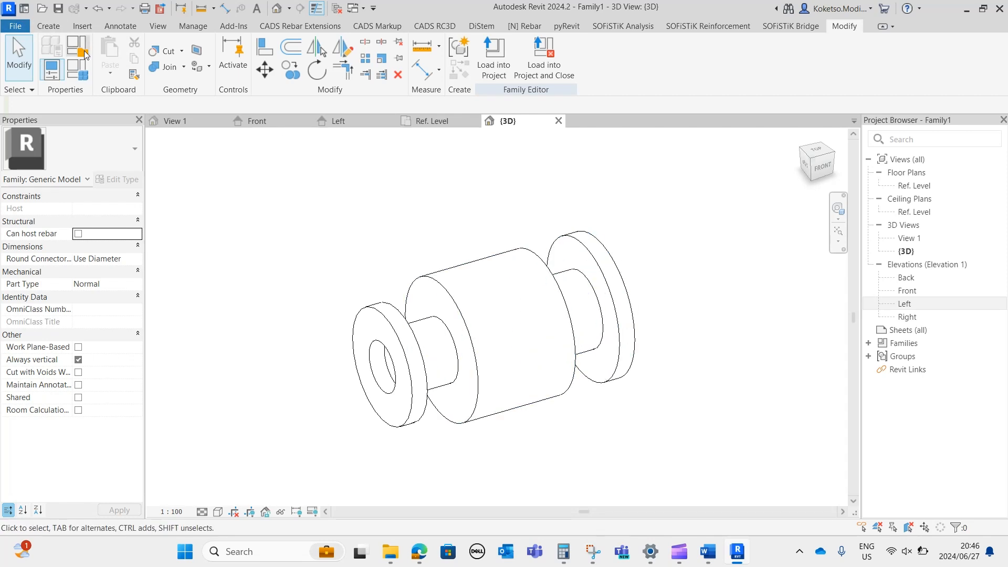
click(202, 512)
click(215, 498)
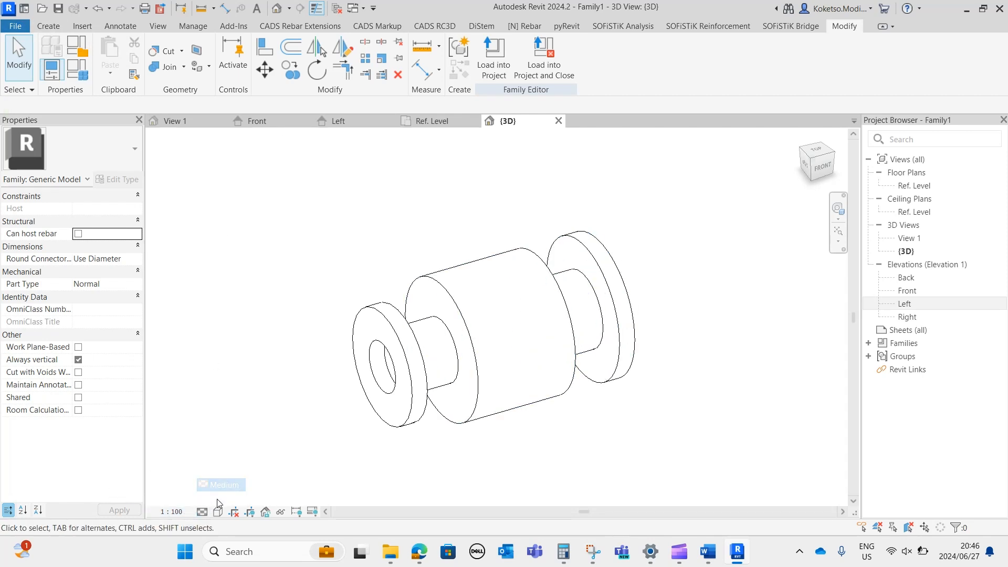
click(202, 512)
click(218, 512)
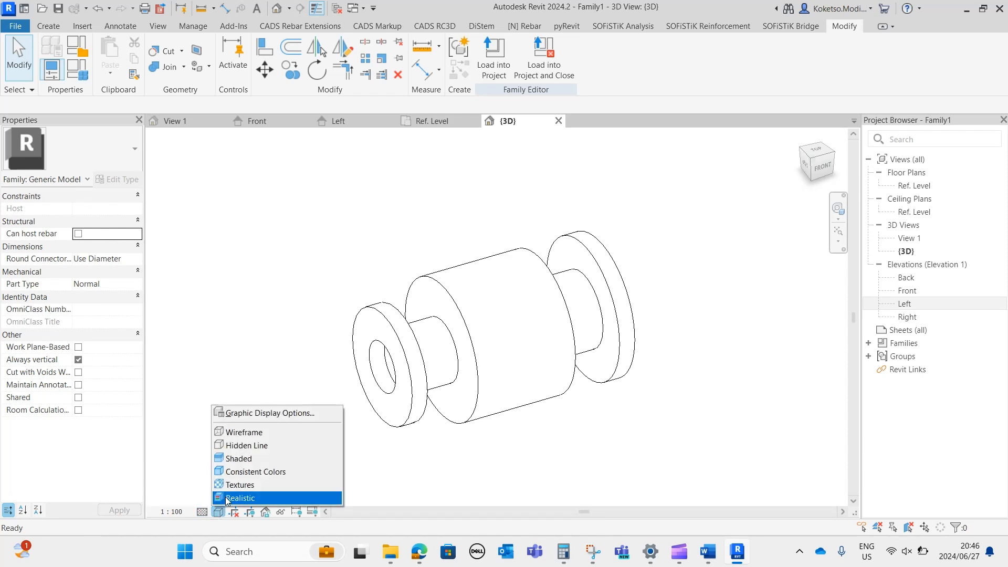
click(225, 497)
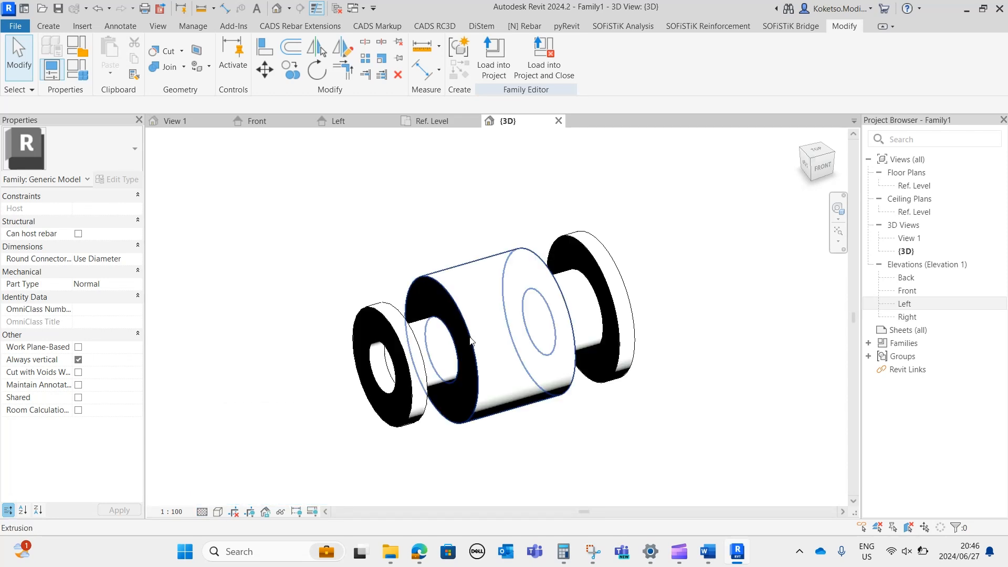
mouse_move(502, 436)
shift+middle_down()
mouse_move(556, 427)
mouse_move(547, 427)
shift+middle_up()
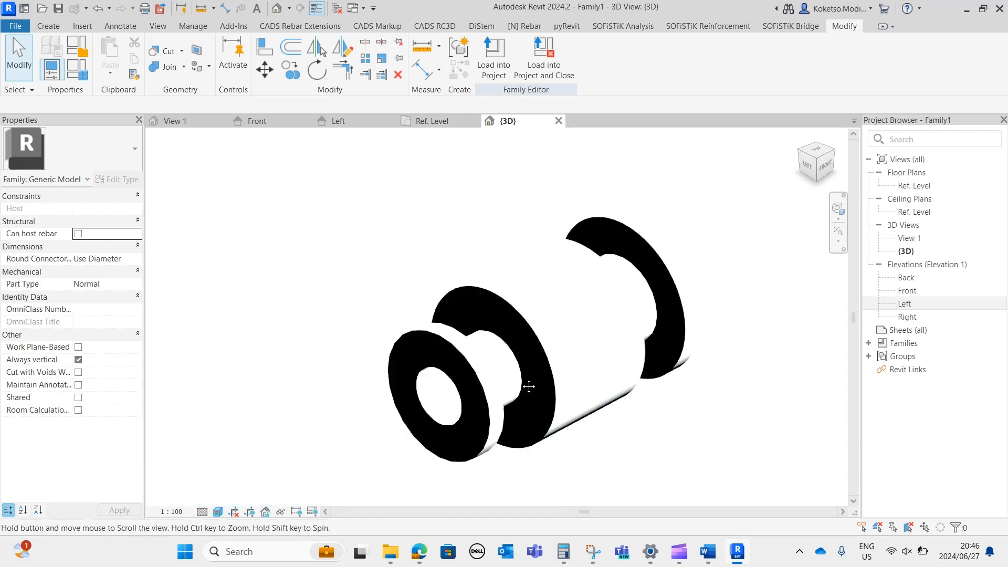
Assign the Steel ASTM A53 pipe material to all the extrusions in the 3D view, then inspect the textured model.
drag(715, 457, 239, 172)
click(130, 298)
click(129, 297)
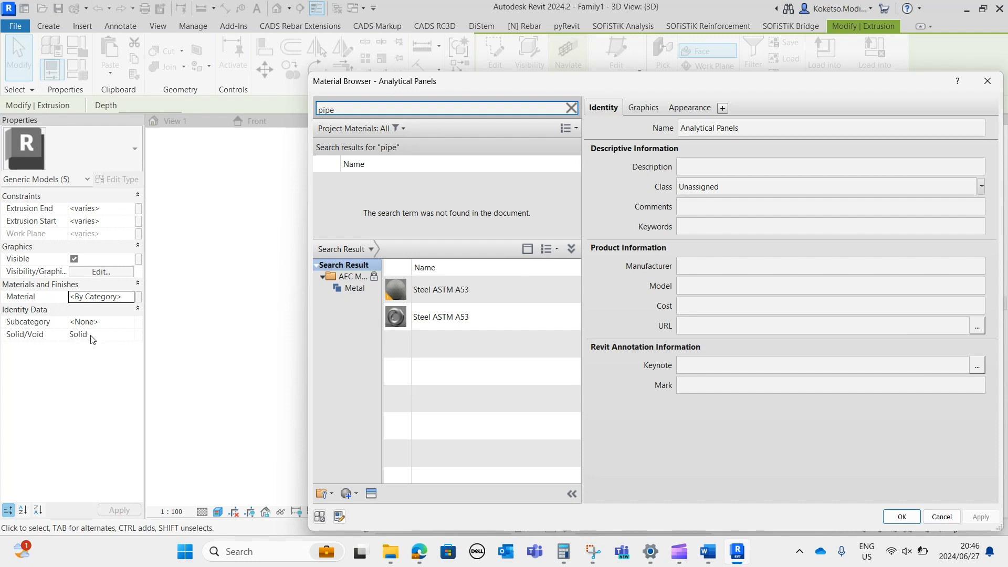
click(560, 289)
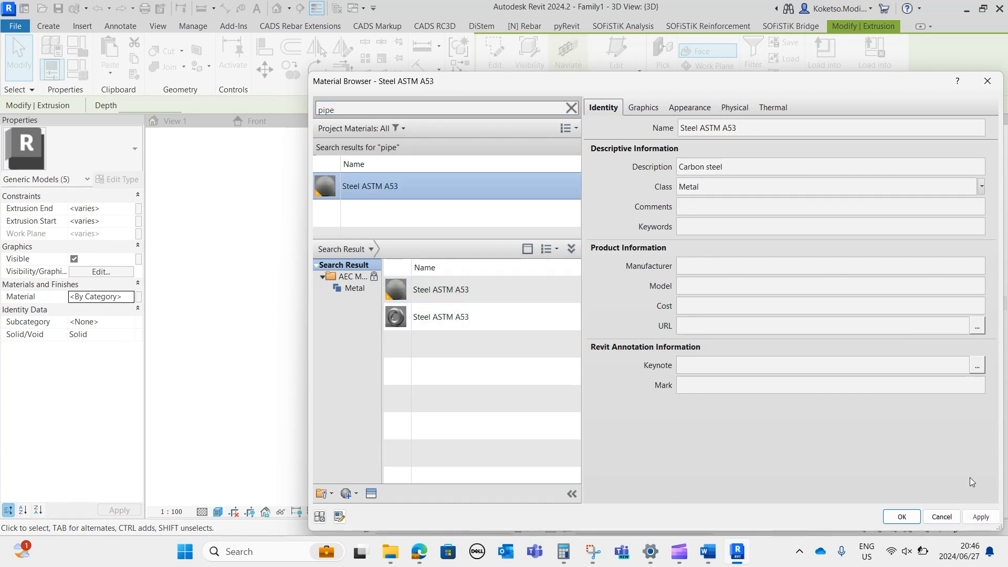
click(979, 517)
click(901, 516)
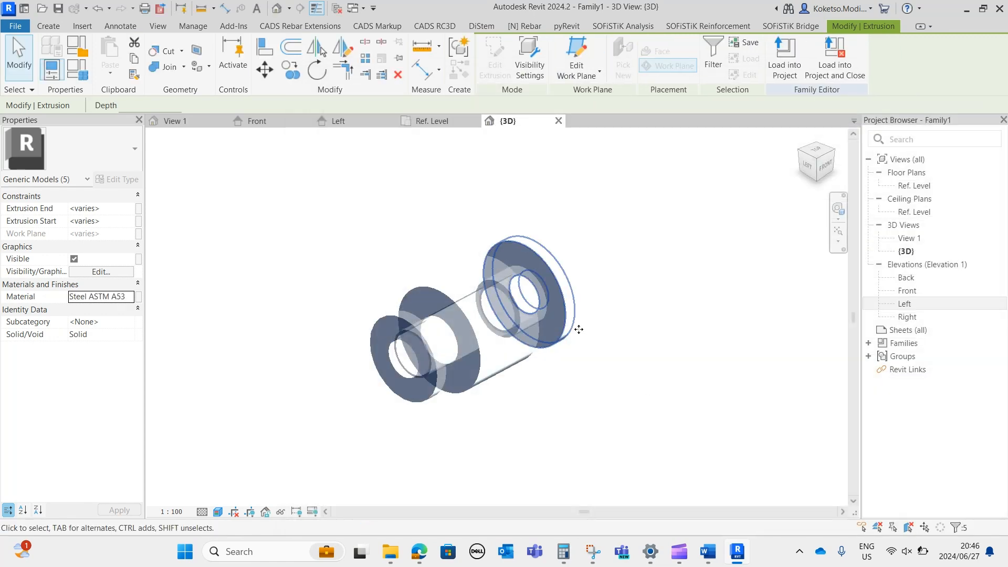
click(535, 366)
shift+middle_drag(693, 459, 492, 260)
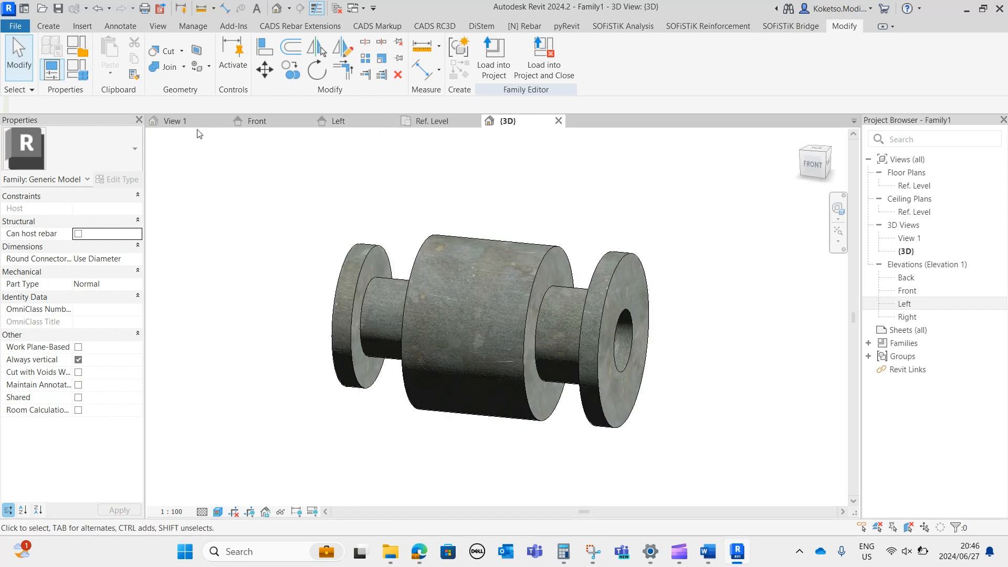
In the Ref. Level plan, begin a new extrusion with a circle of radius =355/2 mm centred on the reference plane intersection.
click(432, 120)
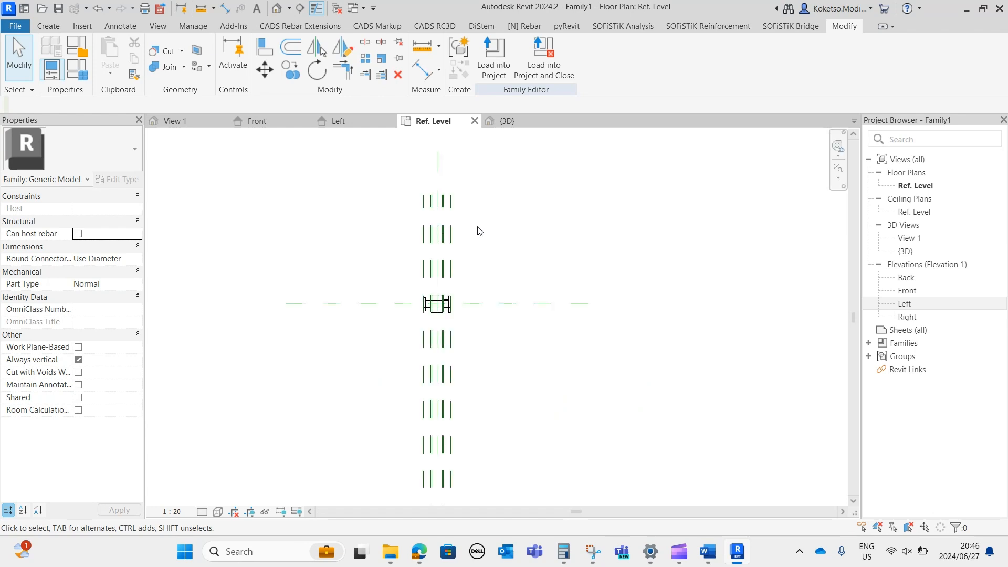
scroll(443, 310, up, 5)
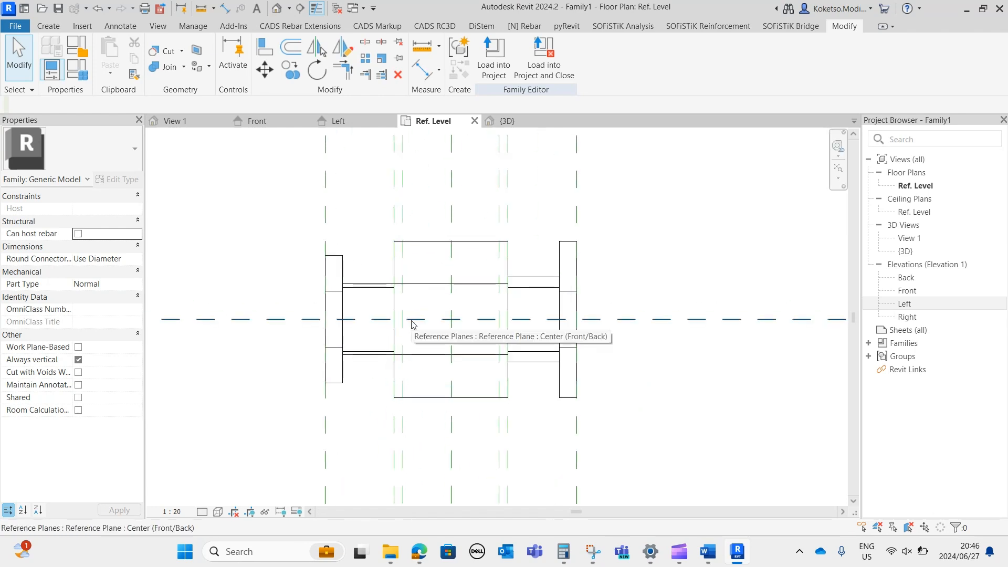
click(48, 26)
click(113, 55)
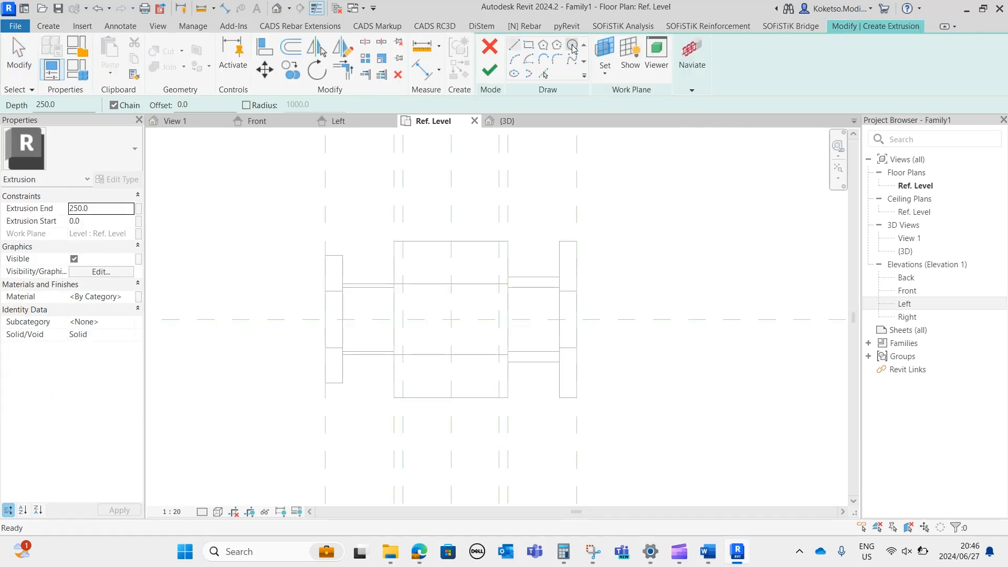
click(451, 319)
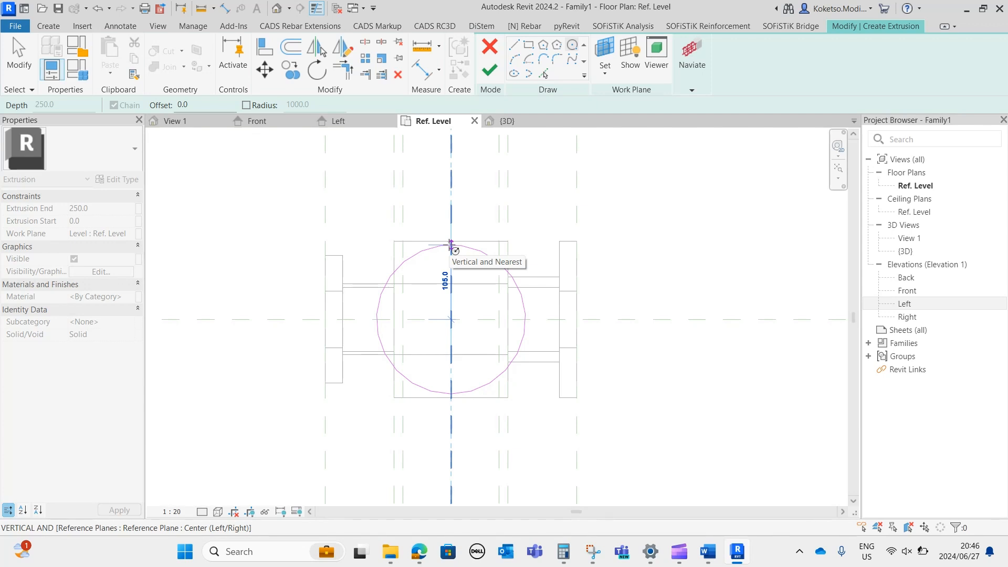
text(=)
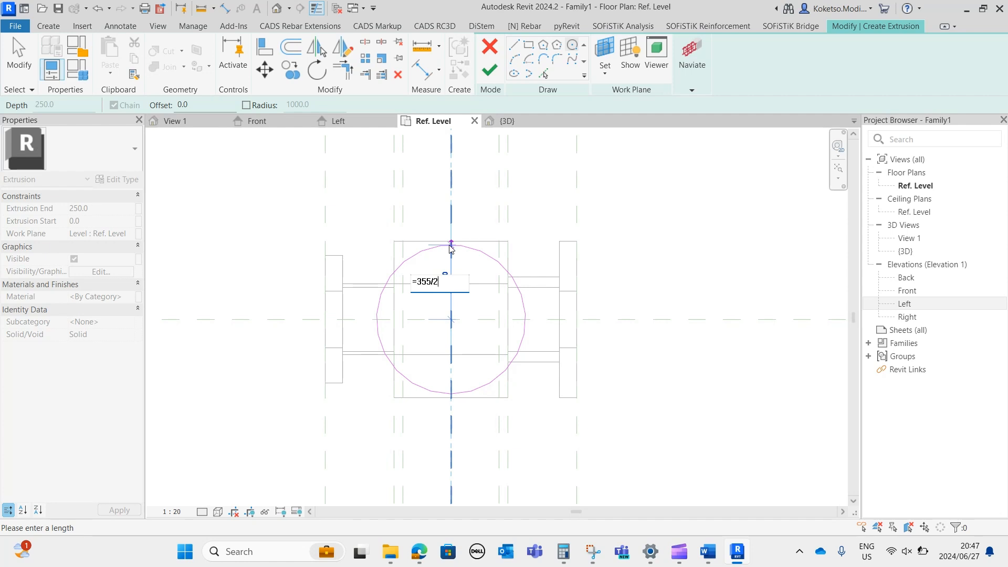
text(355/2)
key(Return)
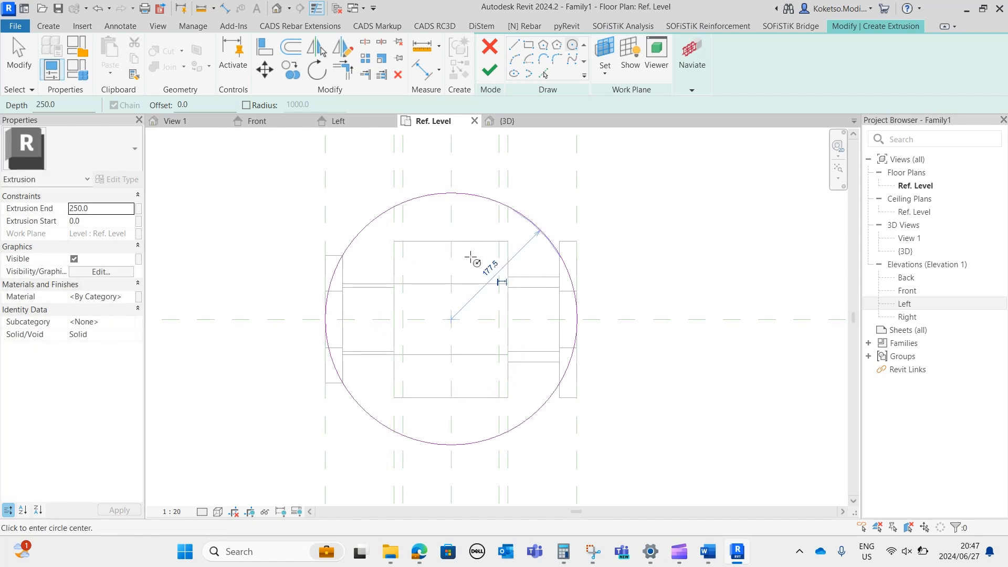
Sketch a concentric inner circle with a radius of 34 mm.
click(450, 319)
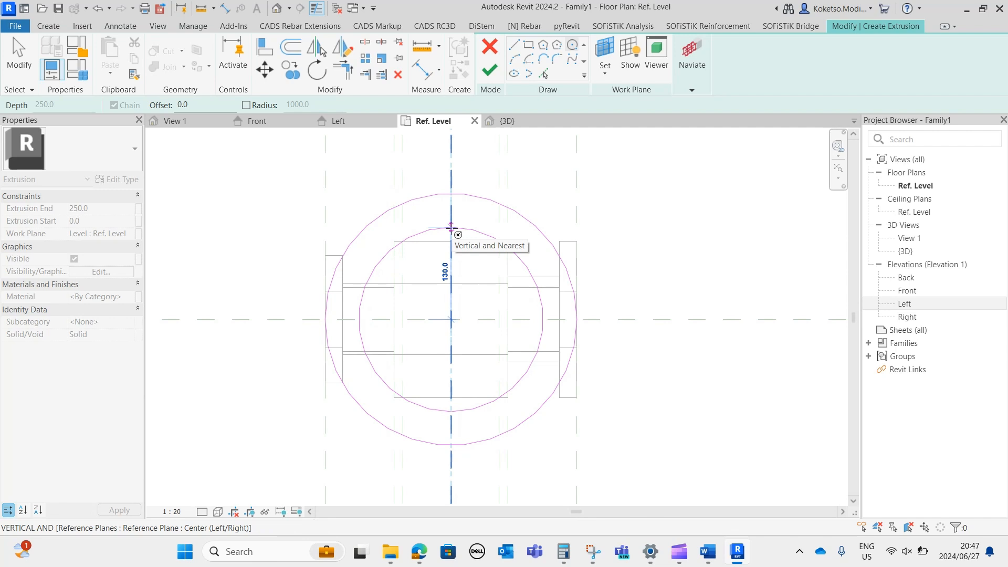
text(34)
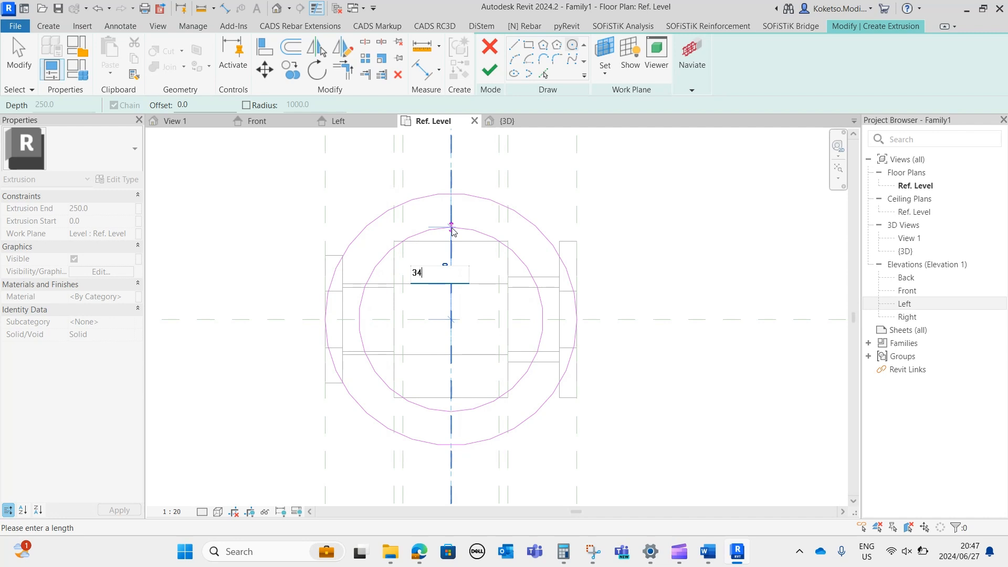
key(Return)
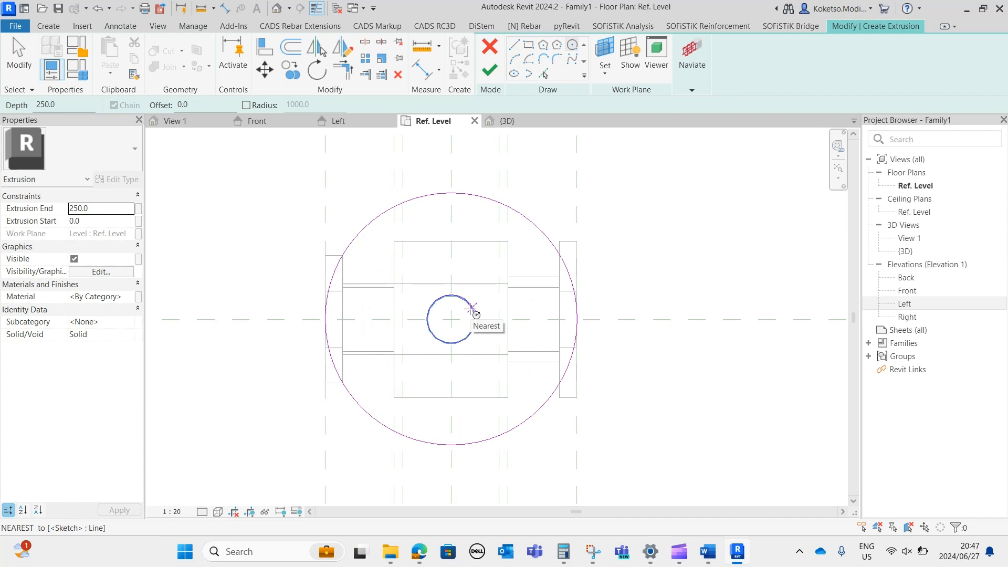
Set the outer circle's radius to 80 mm.
key(Escape)
click(458, 193)
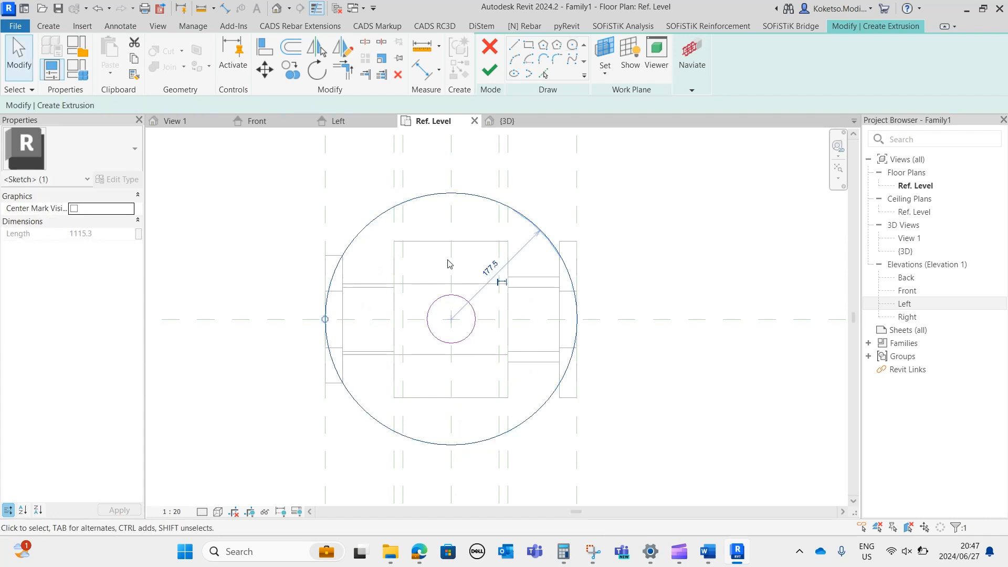
click(491, 271)
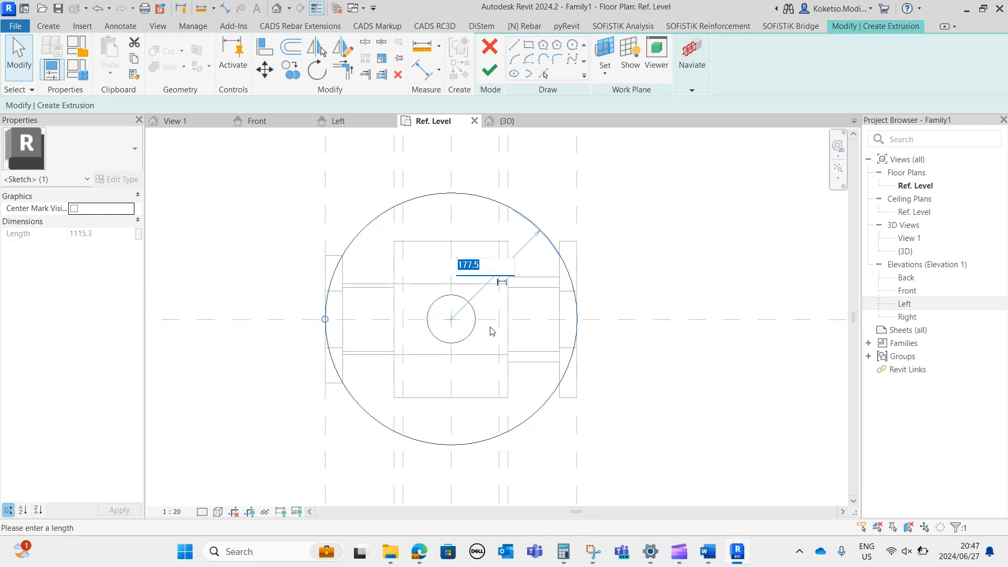
text(80)
key(Return)
Set the inner circle's radius to 35 mm and finish the extrusion sketch.
click(466, 353)
scroll(466, 354, up, 1)
scroll(459, 306, up, 3)
click(474, 285)
scroll(462, 290, up, 2)
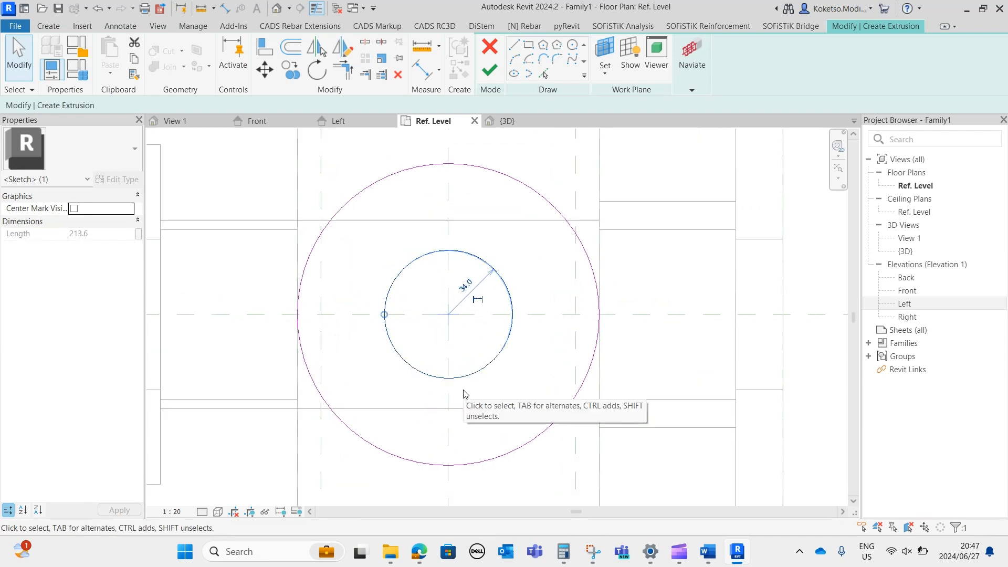
click(465, 286)
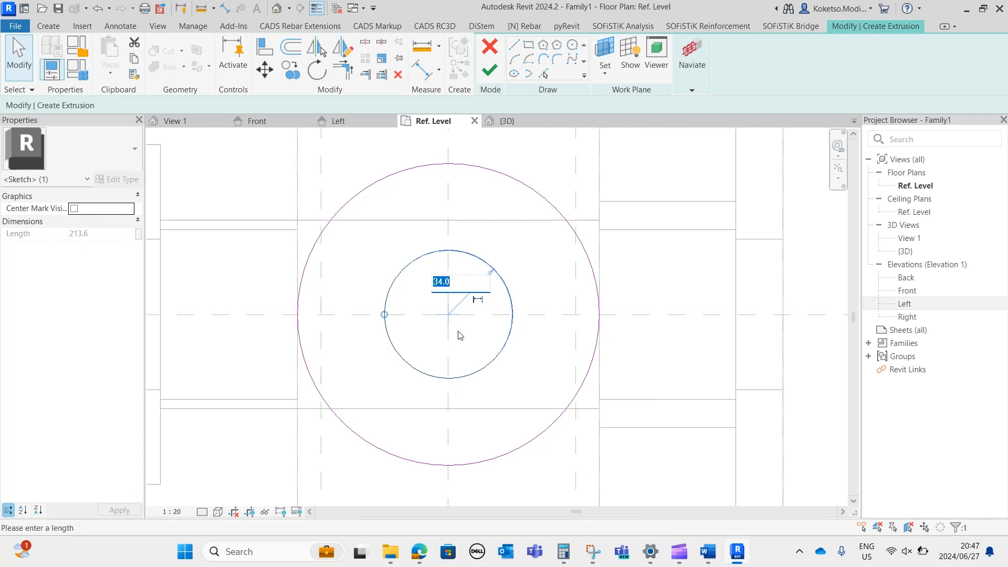
text(35)
key(Return)
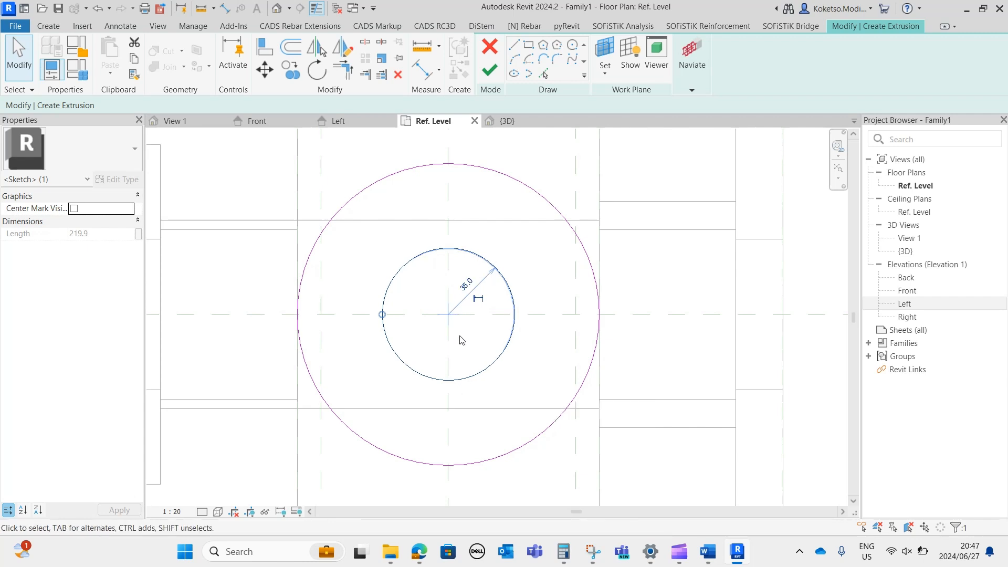
key(Escape)
click(479, 74)
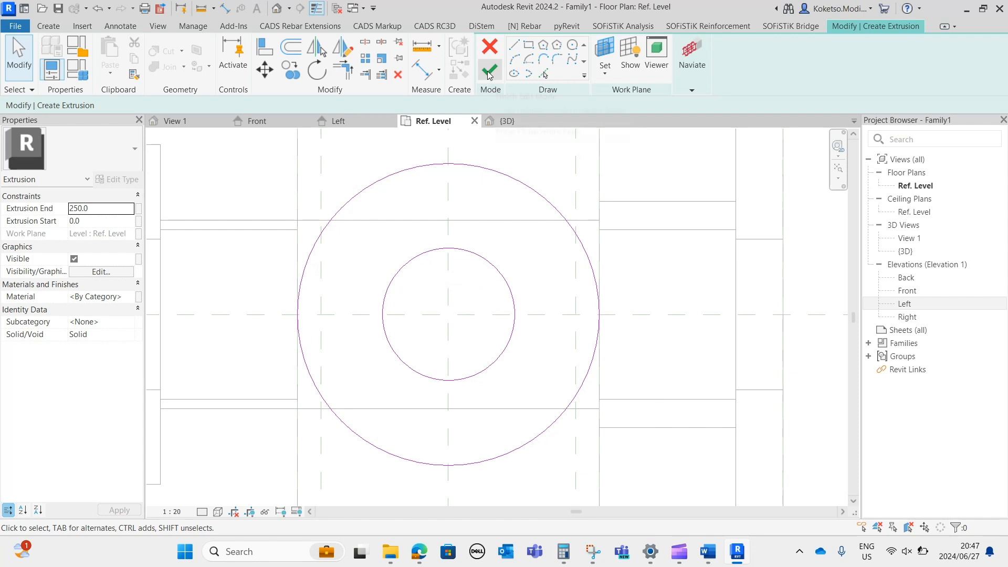
key(Escape)
In the Front elevation, delete the 178, 80 and 68 dimensions above the body.
click(274, 121)
middle_drag(466, 264, 462, 411)
scroll(461, 407, down, 2)
scroll(457, 300, up, 1)
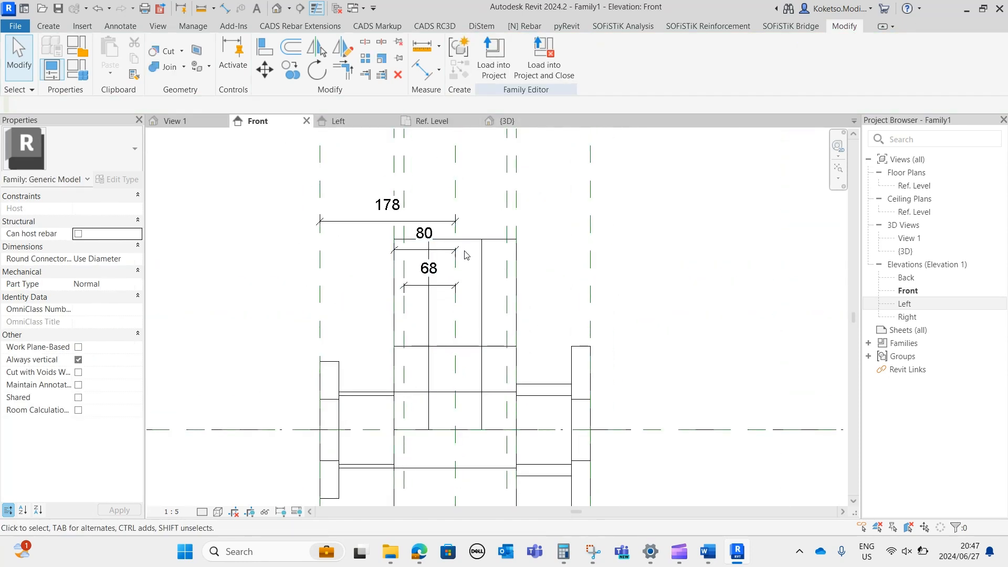
click(404, 220)
ctrl+click(441, 251)
ctrl+click(448, 287)
key(Delete)
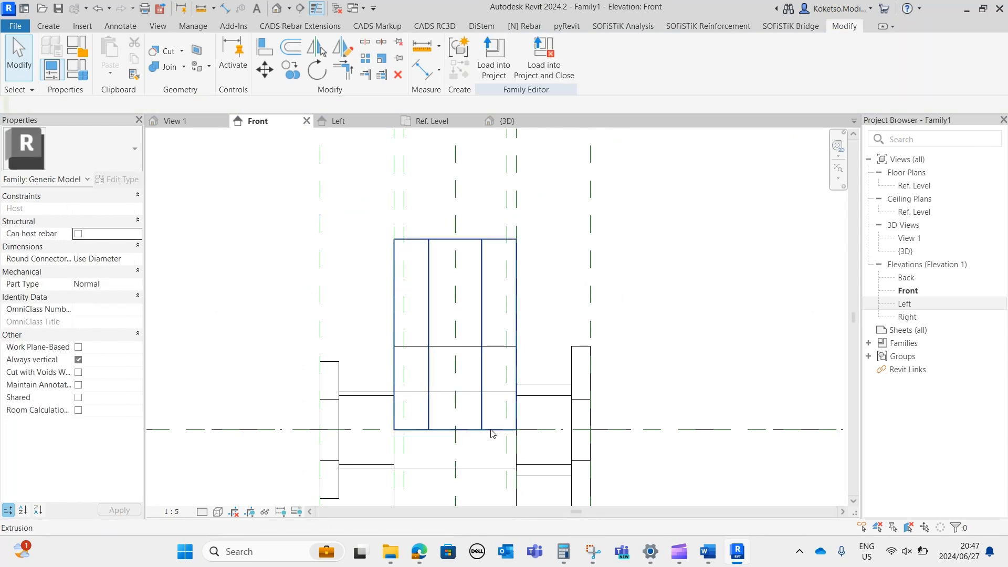
Raise the underside of the new vertical ring extrusion so that the ring is 20 mm thick, keeping its top at 250 mm.
click(481, 341)
drag(461, 343, 459, 319)
middle_drag(458, 400, 463, 320)
scroll(477, 212, up, 1)
middle_drag(482, 237, 473, 327)
drag(450, 375, 455, 297)
click(568, 280)
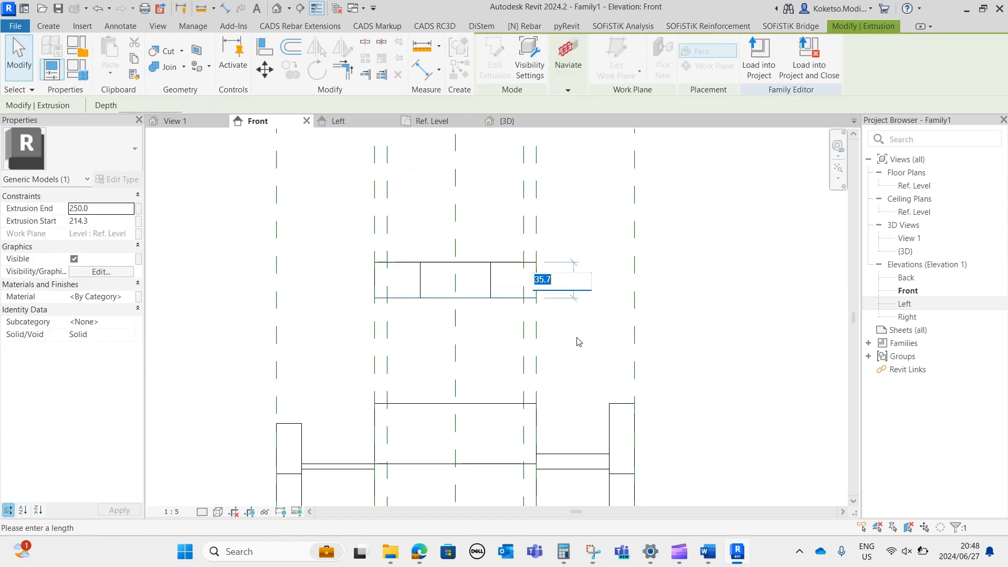
text(1)
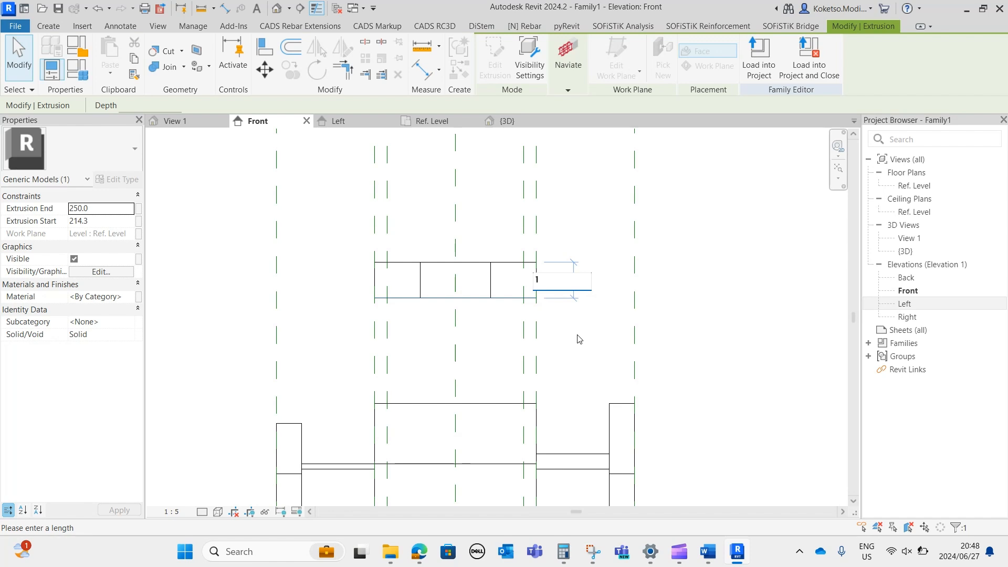
key(Return)
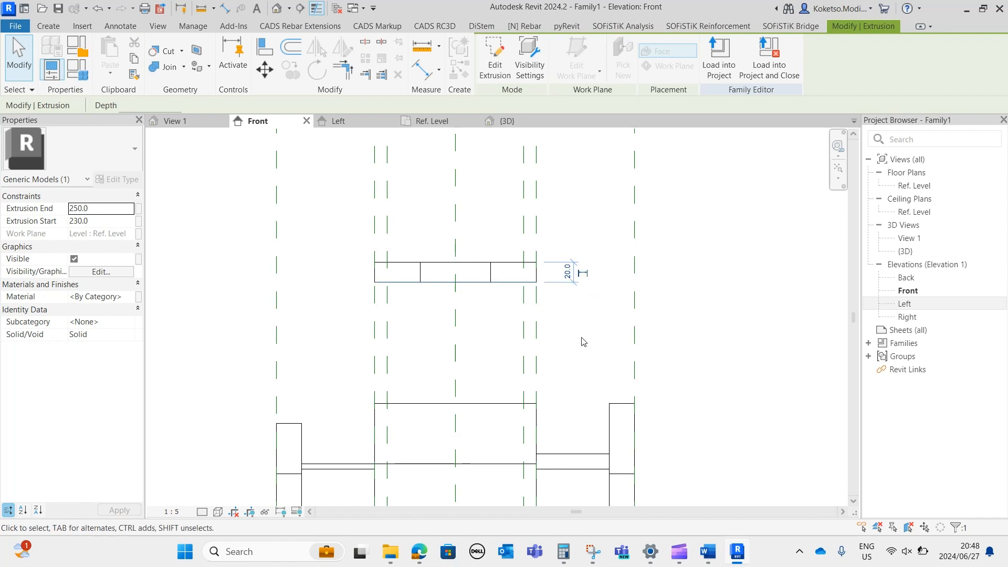
click(565, 338)
middle_drag(488, 297, 498, 228)
scroll(498, 227, down, 1)
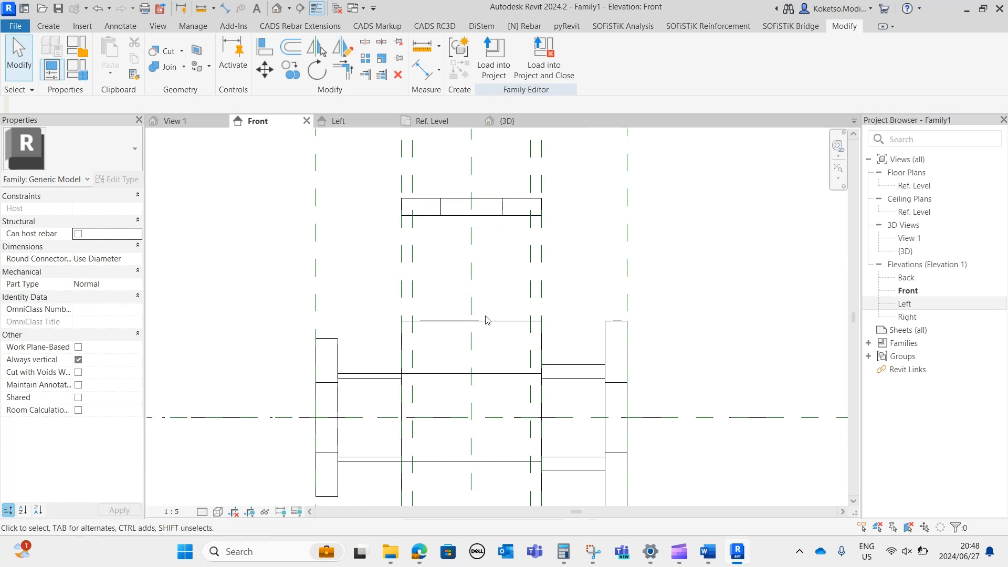
In the Ref. Level plan, create a solid circular extrusion of 35 mm radius matching the ring's inner circle.
click(433, 122)
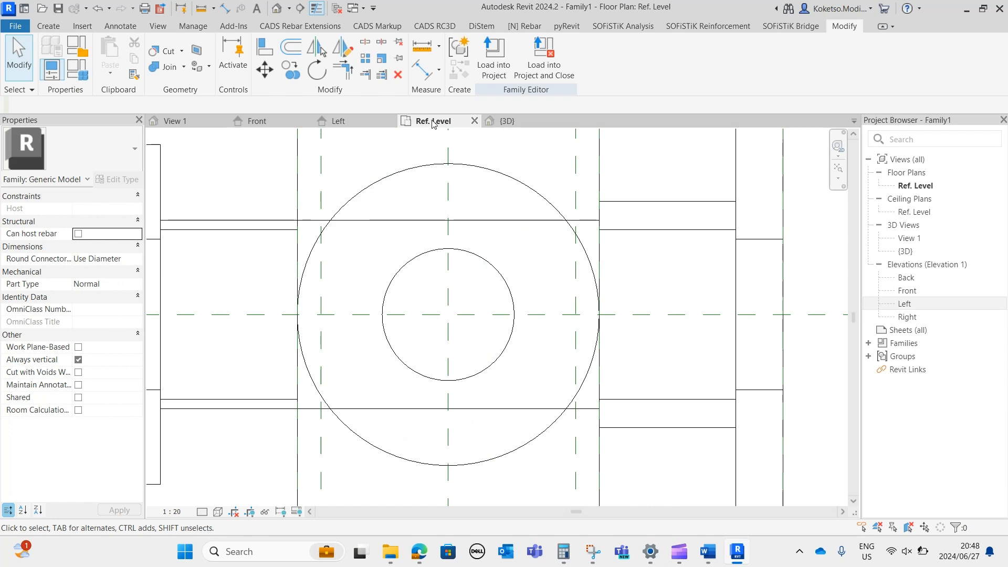
click(48, 26)
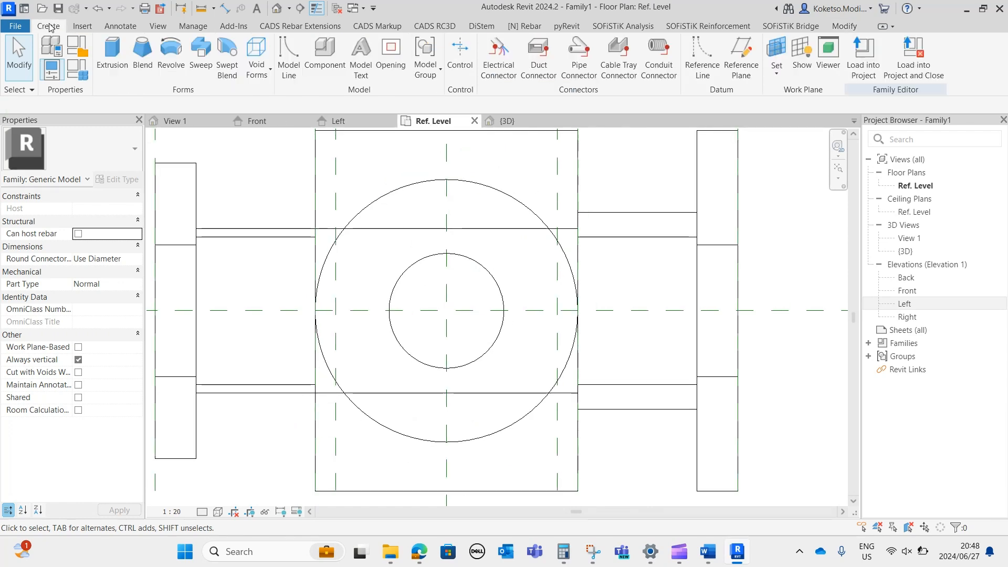
click(105, 54)
click(572, 45)
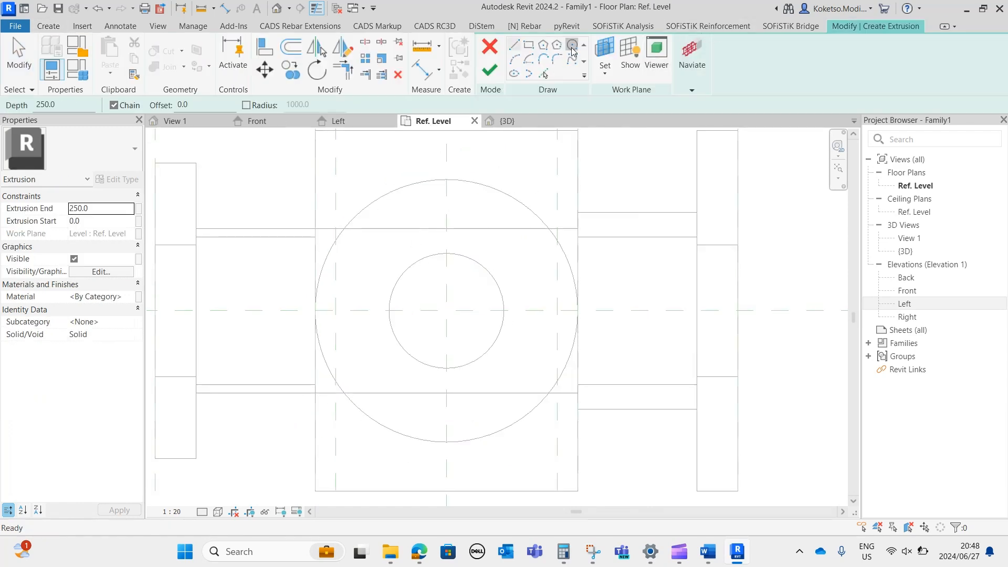
click(447, 310)
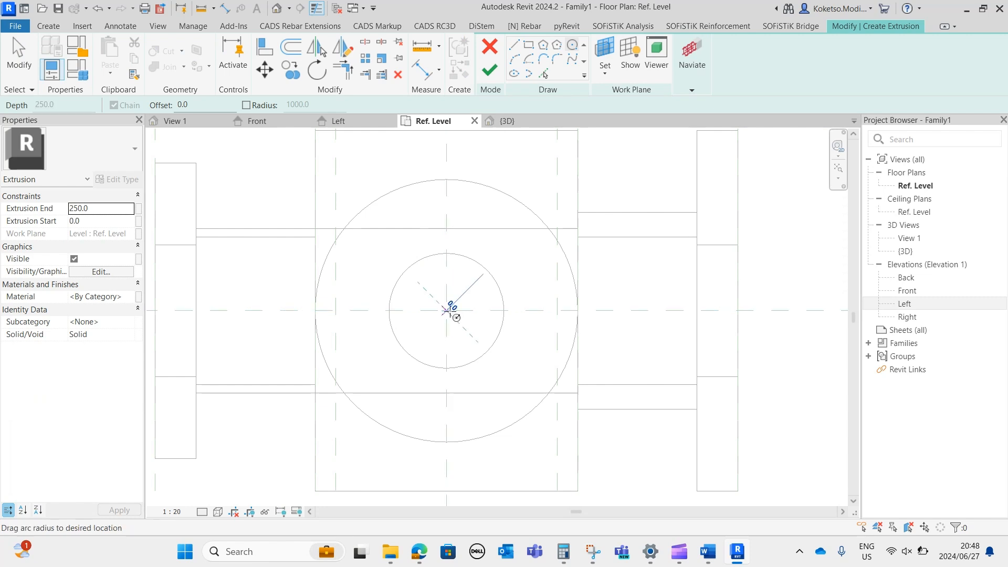
click(446, 254)
scroll(488, 286, up, 1)
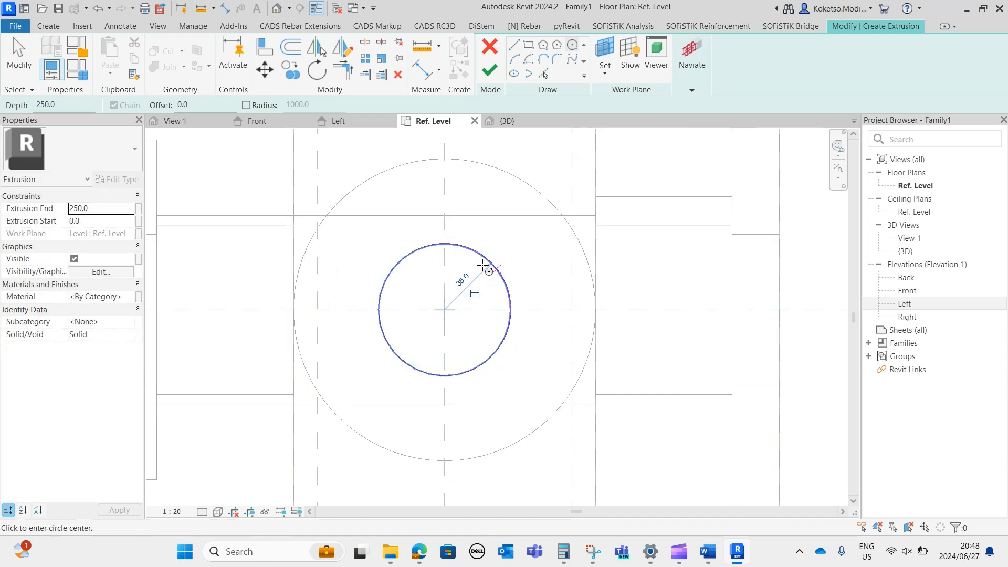
key(Escape)
key(Escape)
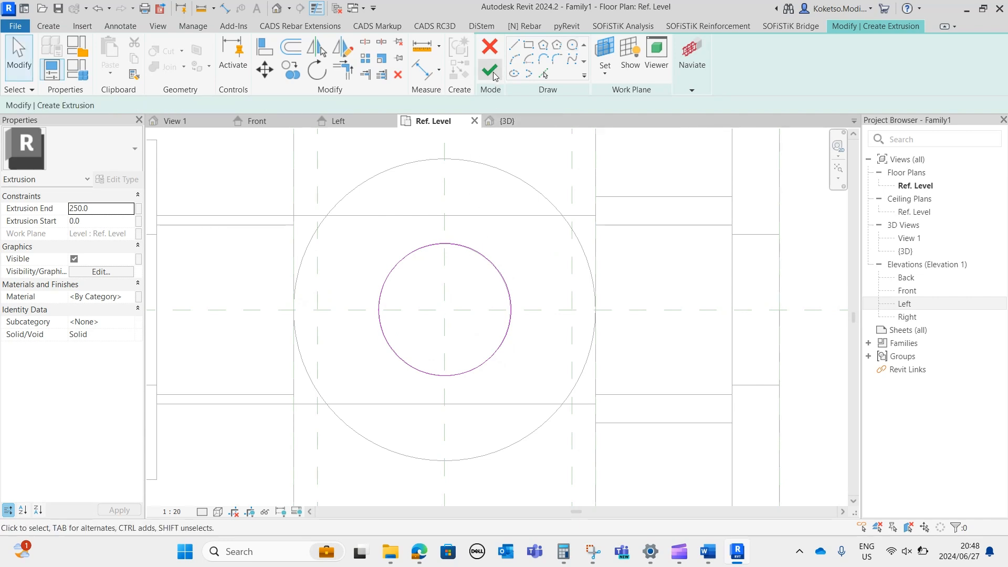
click(490, 71)
In the Front elevation, shorten the new cylinder from both ends so it sits between the top ring and the main body.
click(269, 122)
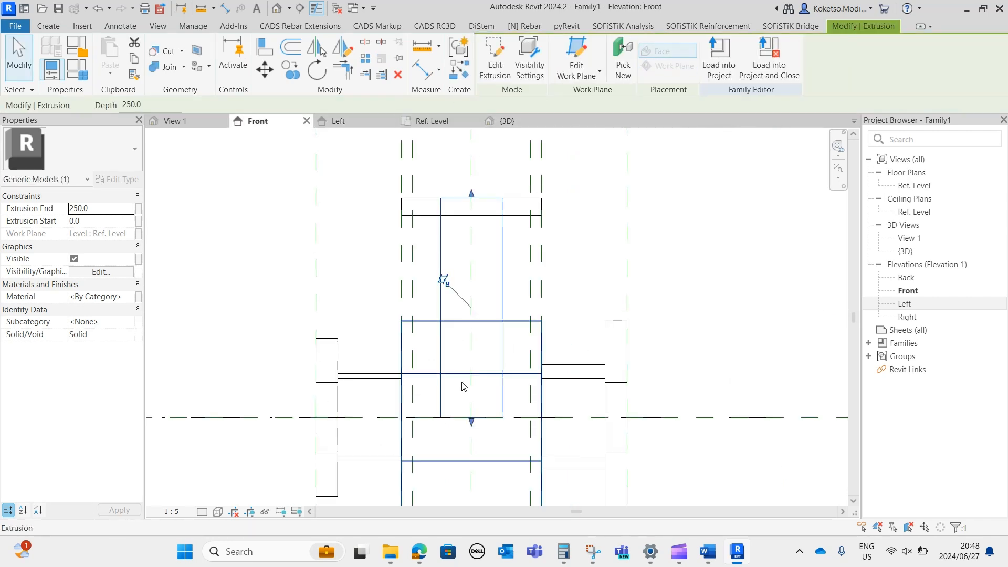
drag(471, 422, 471, 317)
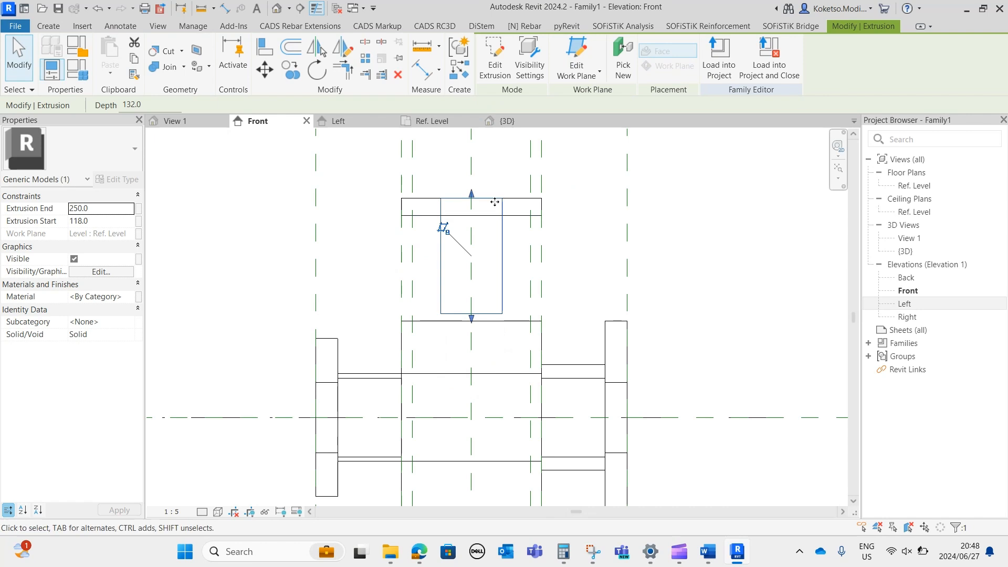
click(473, 231)
scroll(480, 320, up, 2)
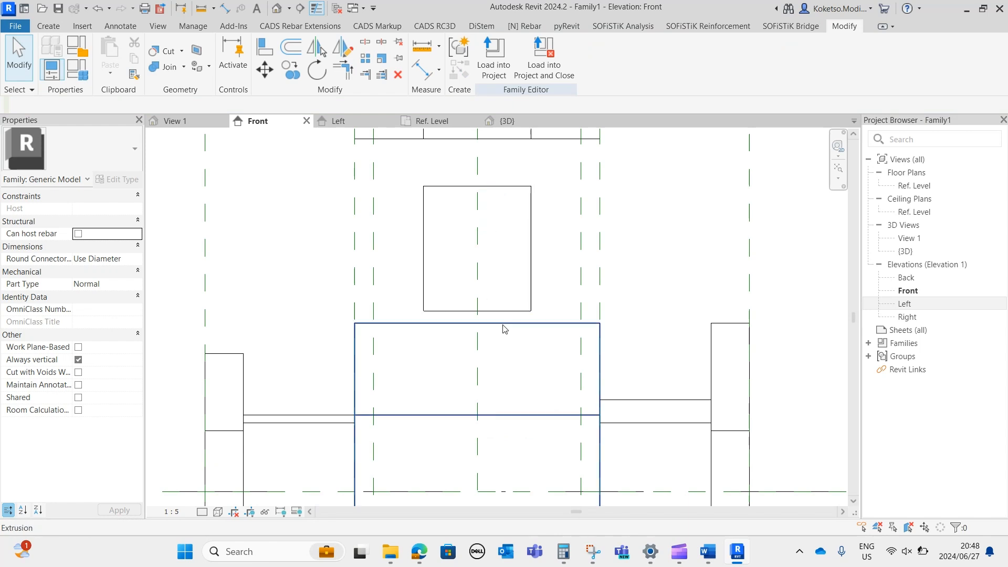
key(a)
key(l)
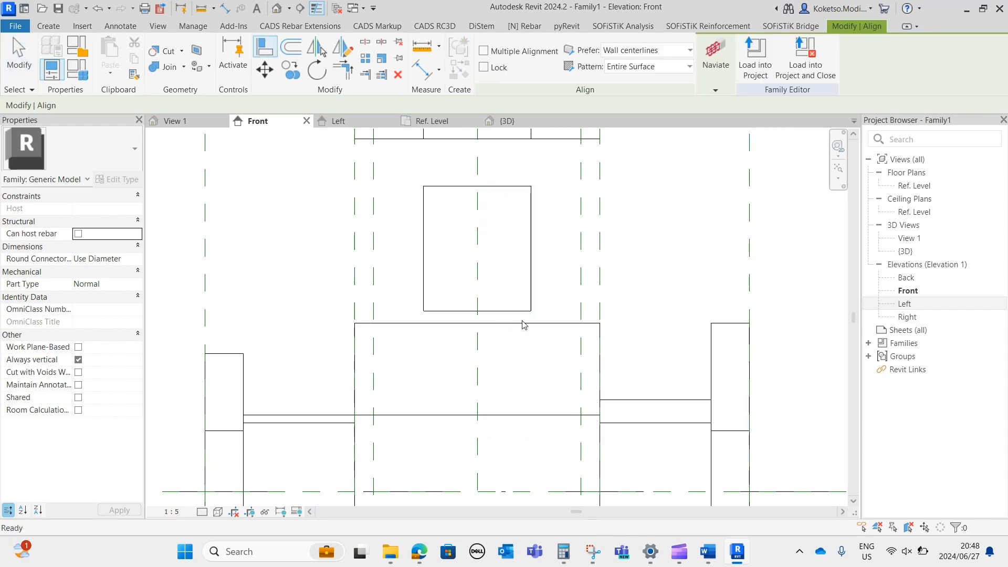
key(Escape)
Draw a horizontal reference plane along the top edge of the main body, extending it past both end flanges.
click(52, 26)
click(734, 61)
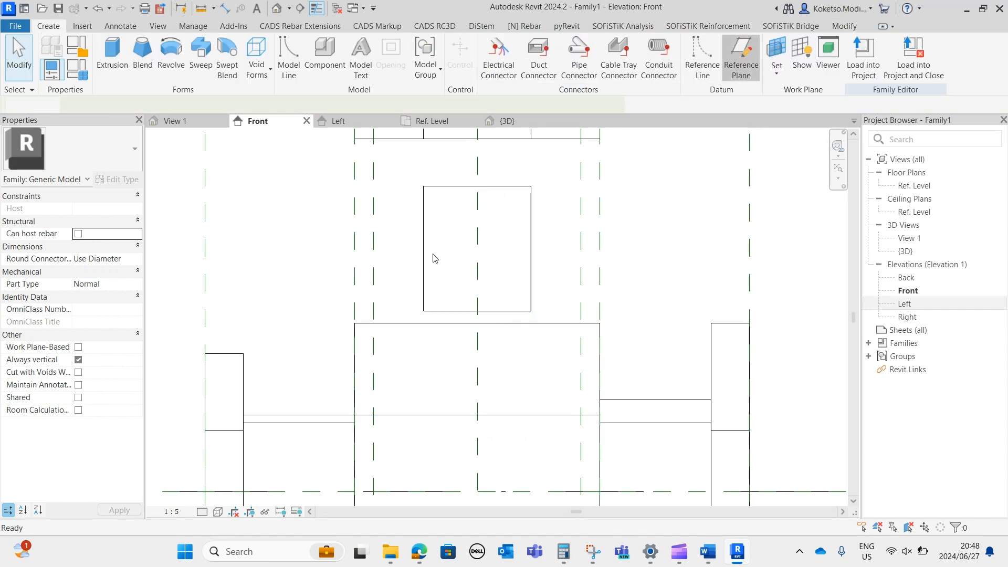
click(353, 322)
click(791, 317)
key(Escape)
click(643, 325)
drag(355, 323, 196, 321)
Extend the vertical cylinder's underside down to the reference plane at the top of the body.
click(475, 310)
drag(478, 324, 477, 325)
key(Escape)
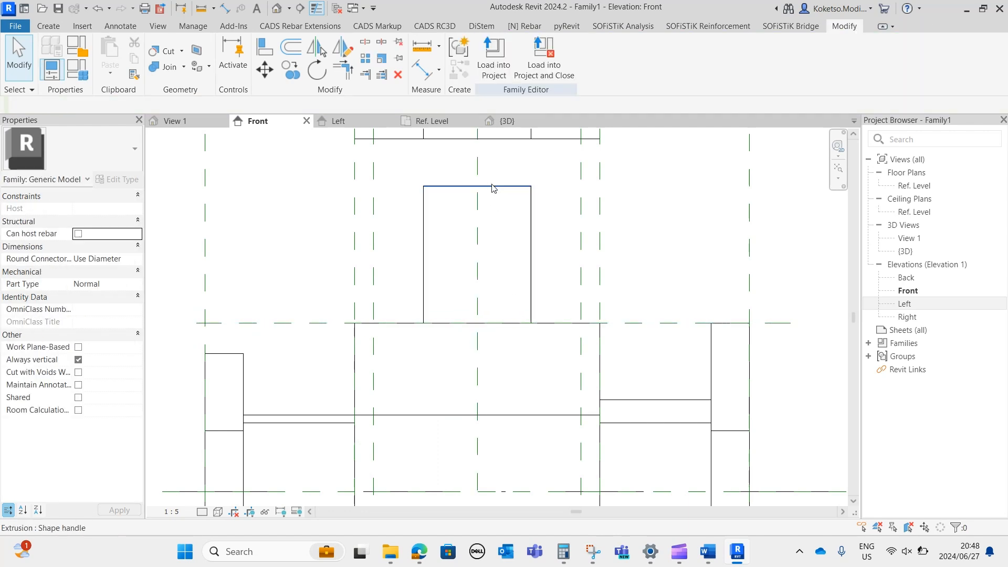
Set the vertical cylinder's height to 70 mm by moving its top edge.
click(492, 187)
click(563, 253)
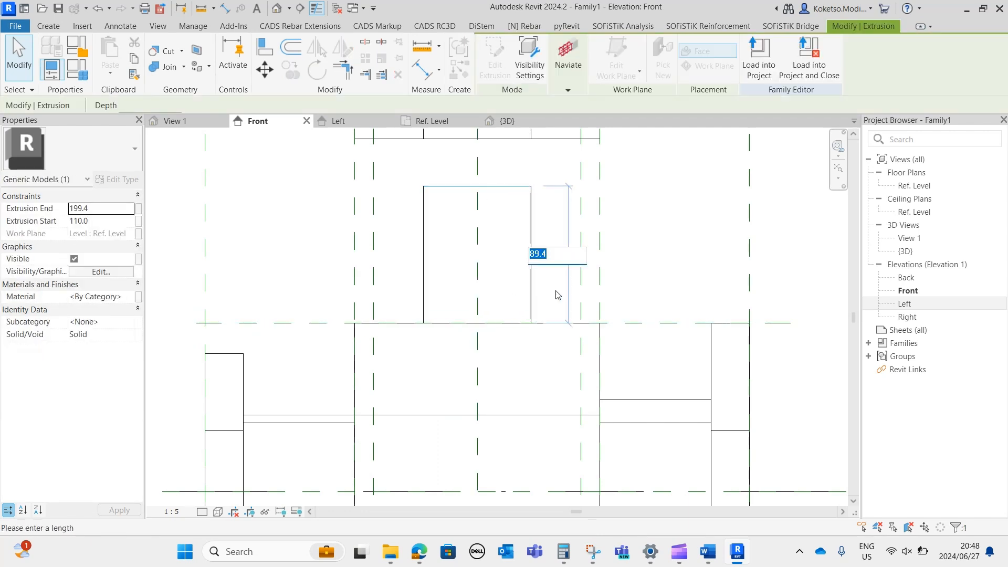
text(70)
key(Return)
scroll(538, 280, down, 2)
key(Escape)
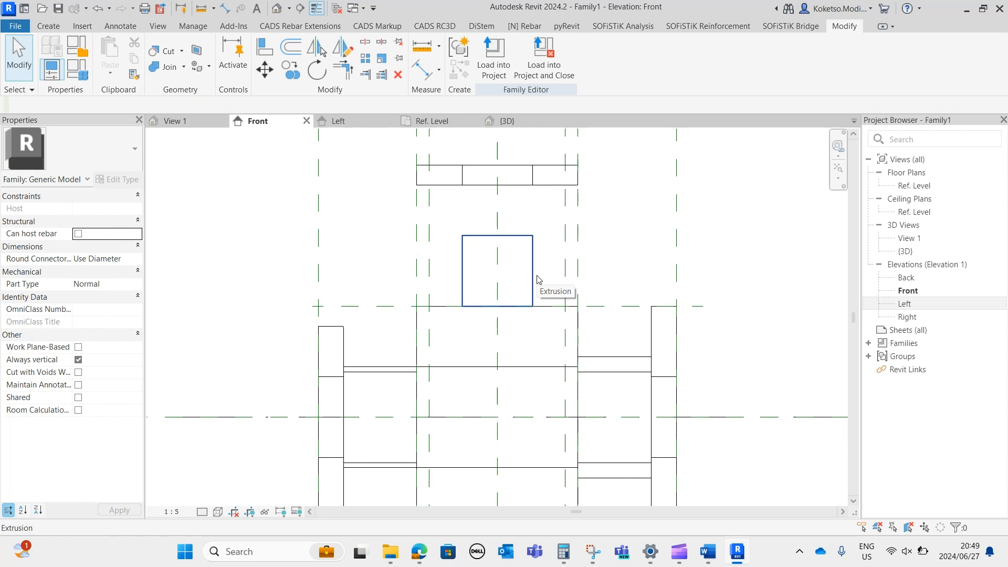
Set the vertical cylinder's height to 60 mm by moving its top edge.
scroll(537, 251, up, 2)
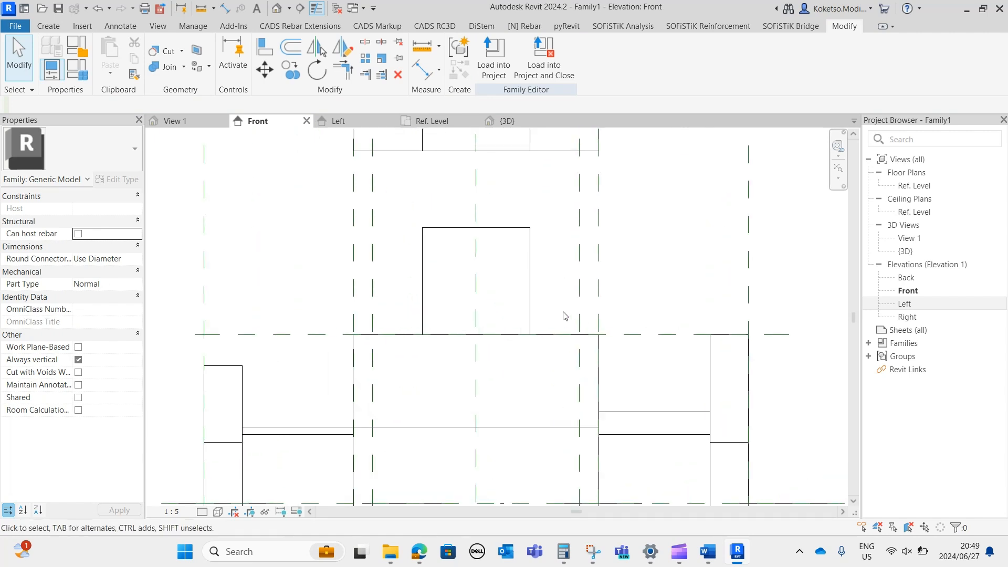
click(514, 234)
click(559, 283)
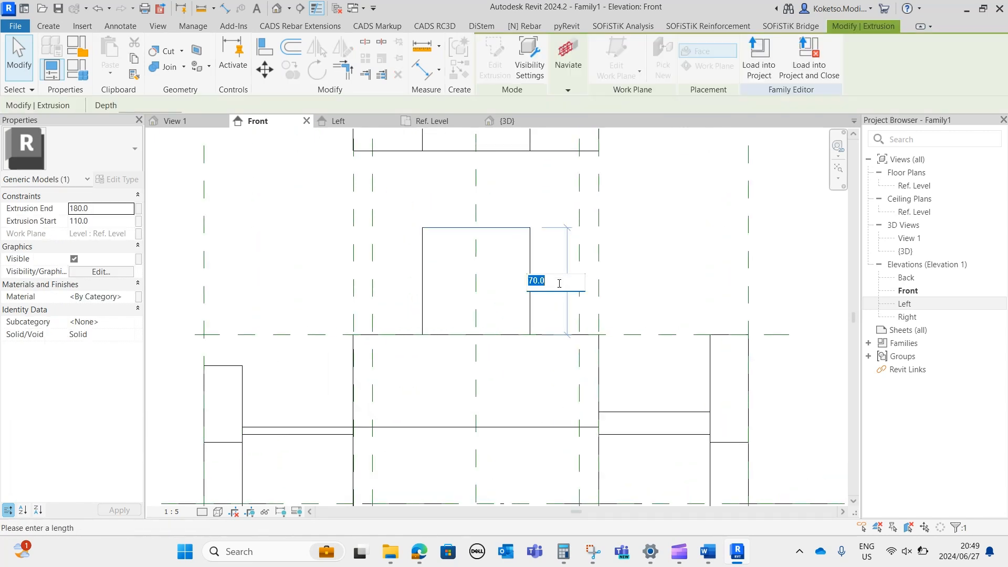
text(6)
key(Return)
scroll(476, 272, down, 2)
key(Escape)
scroll(484, 183, up, 2)
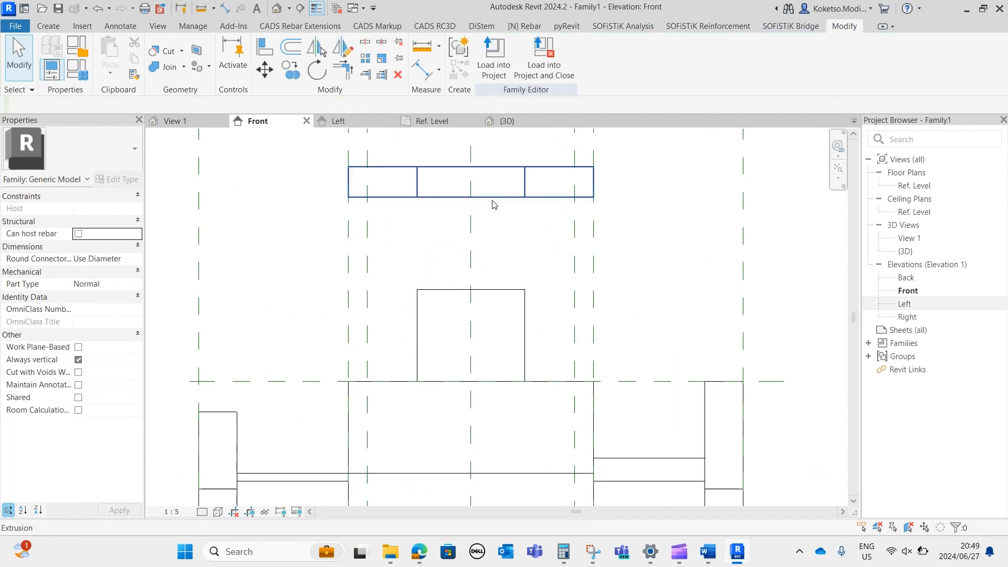
Extend the top ring's underside down to meet the top of the vertical cylinder.
click(491, 198)
drag(471, 203, 471, 289)
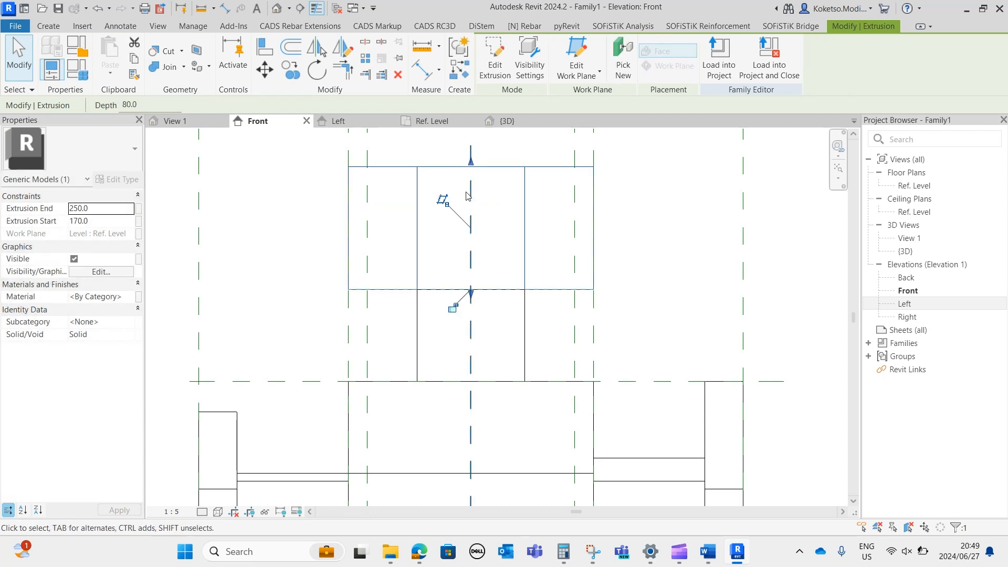
key(Escape)
Lower the top ring's upper edge so that the ring is 25 mm thick.
click(487, 167)
key(Tab)
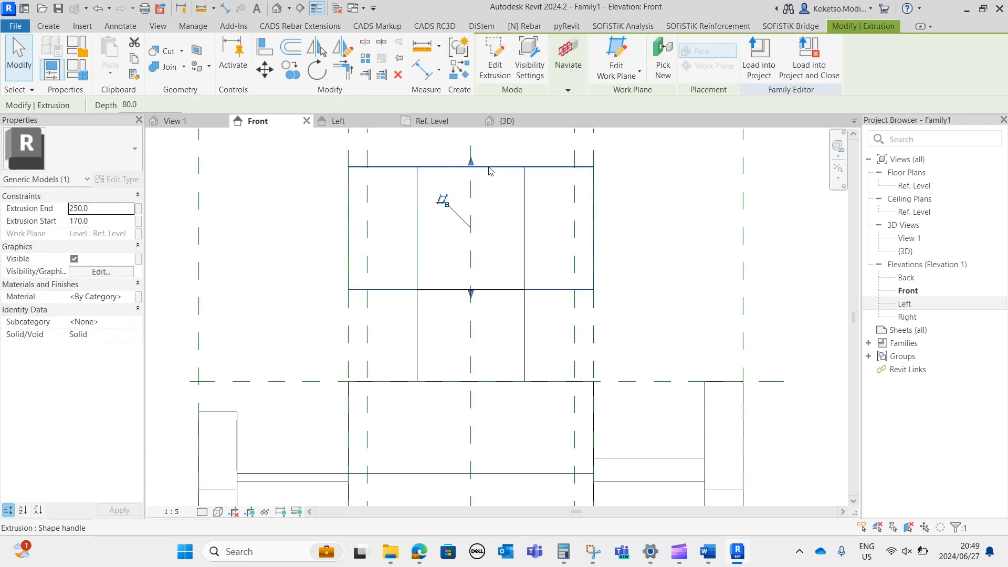
click(489, 167)
click(624, 227)
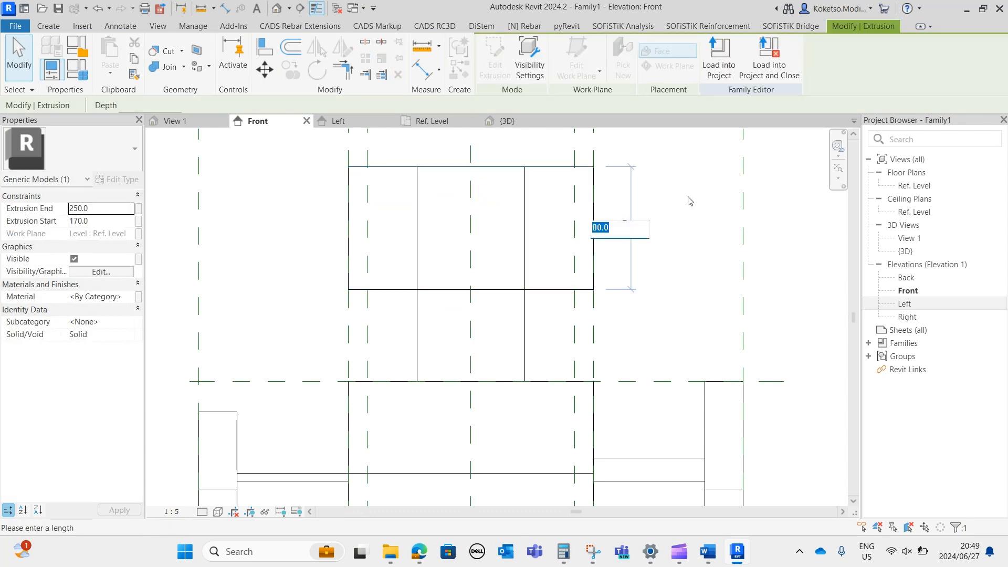
text(25)
key(Return)
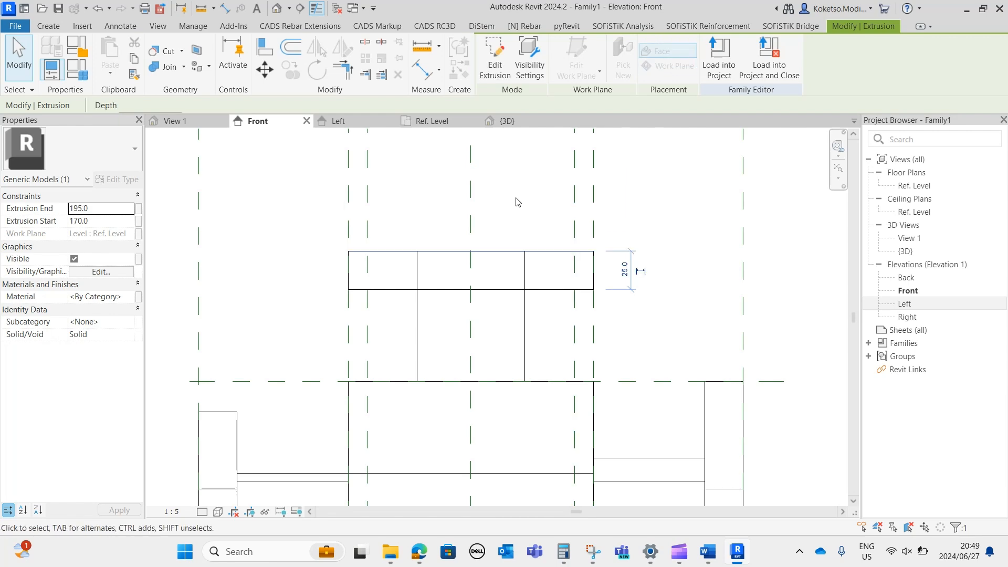
click(536, 218)
In the 3D view, join the vertical cylinder with the main body and the top ring using Join Geometry.
click(513, 122)
shift+middle_drag(514, 224, 520, 260)
shift+middle_drag(556, 347, 519, 310)
scroll(517, 307, down, 1)
scroll(517, 308, up, 1)
key(j)
key(g)
click(540, 350)
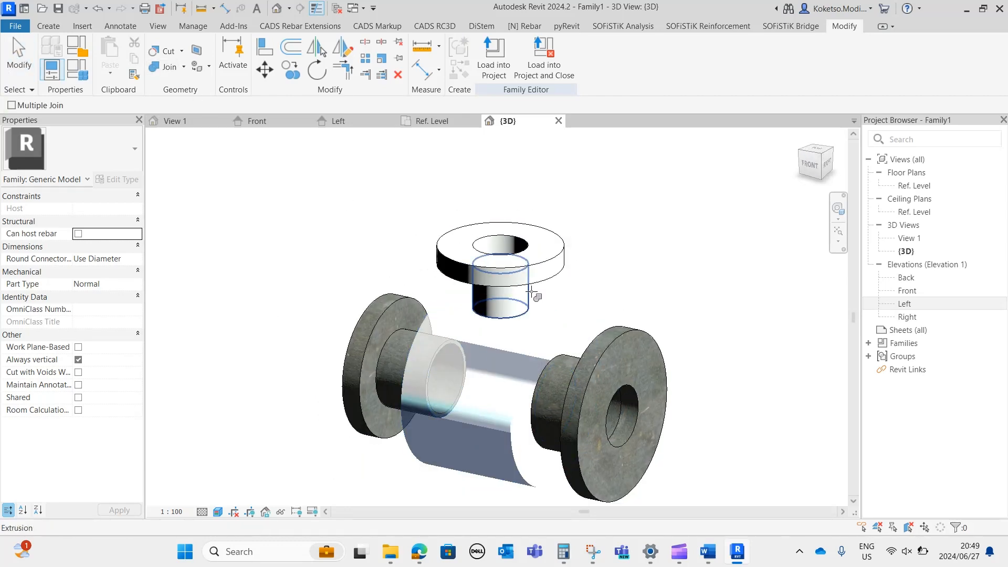
click(525, 302)
click(549, 323)
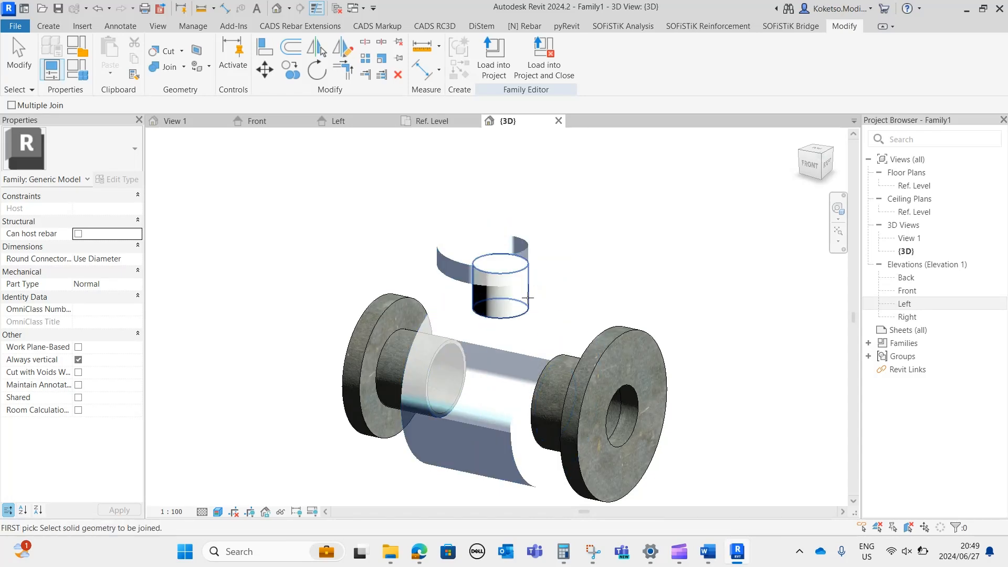
click(517, 306)
key(Escape)
Switch the Left elevation to the Shaded visual style.
shift+middle_drag(556, 457, 663, 409)
scroll(604, 379, down, 2)
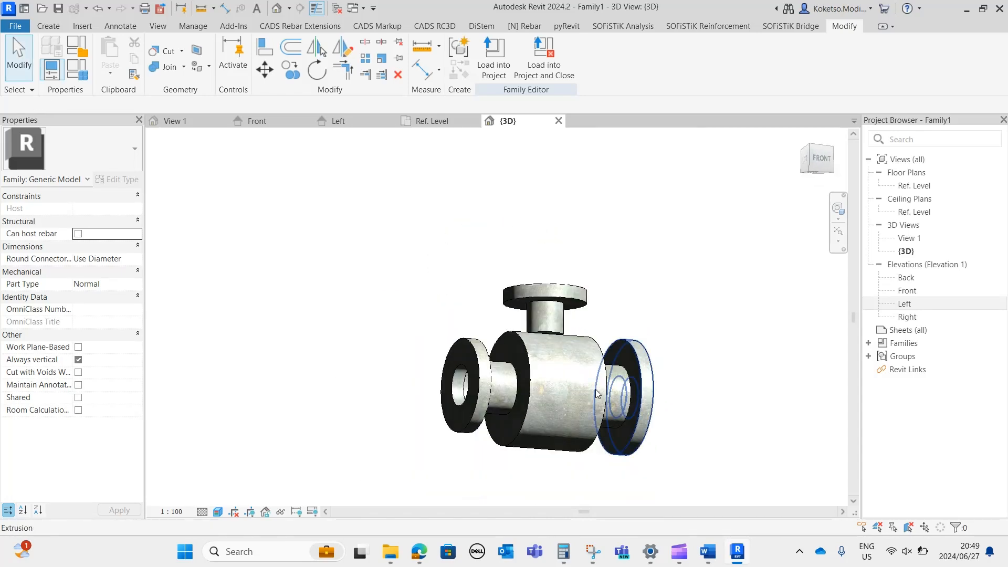
shift+middle_drag(598, 389, 532, 386)
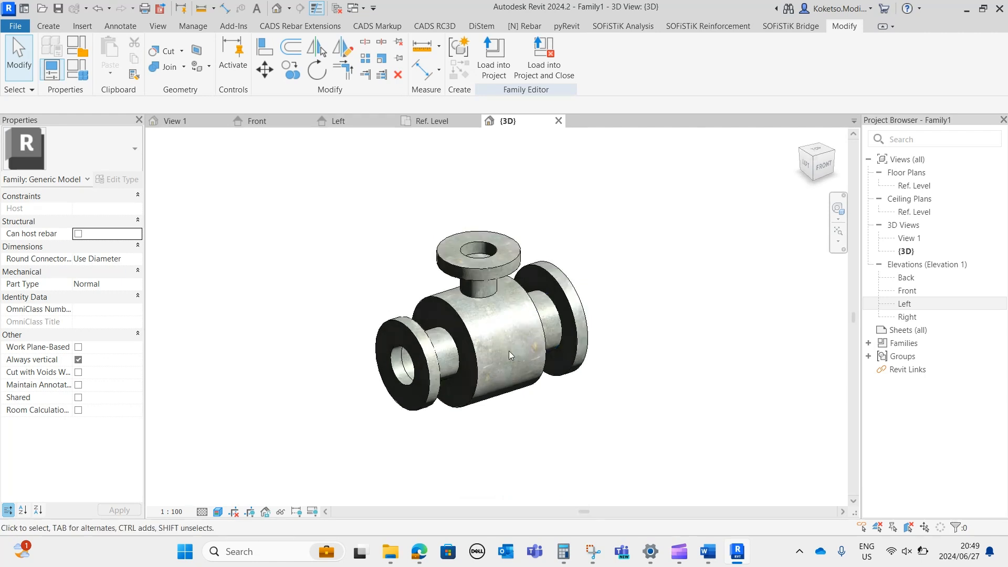
scroll(479, 321, up, 2)
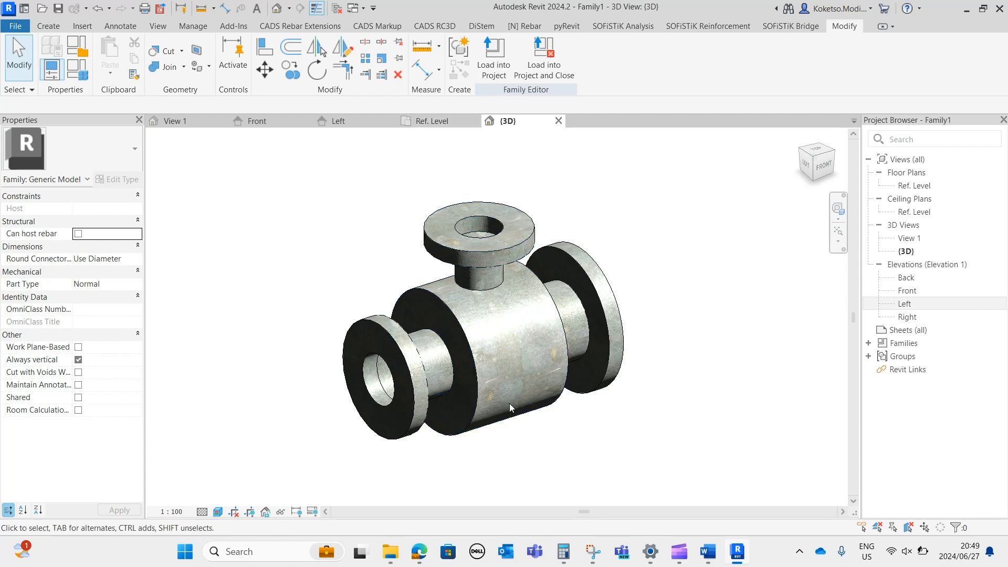
click(348, 122)
scroll(221, 498, down, 2)
click(216, 513)
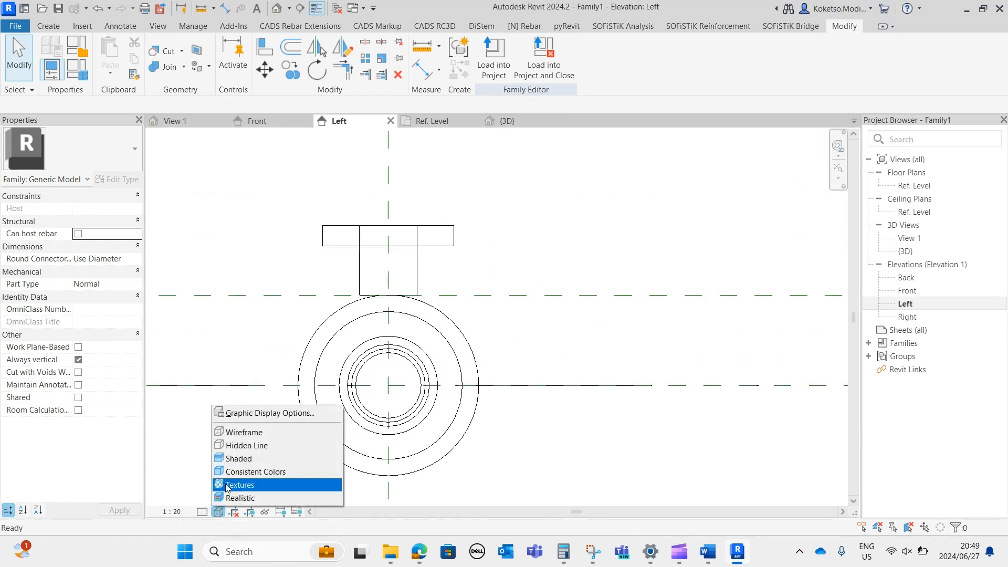
click(250, 460)
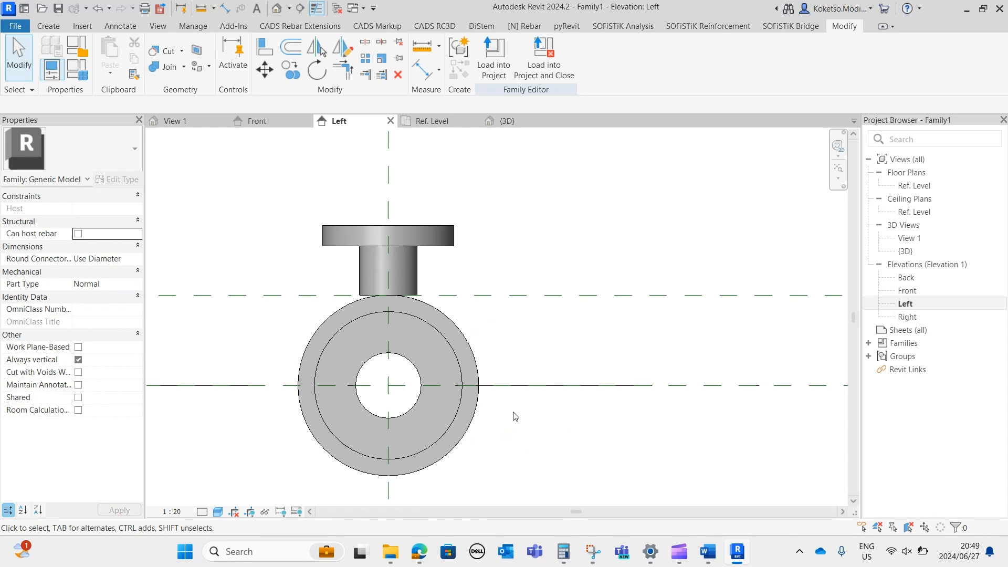
In the Left elevation, extend the vertical cylinder's underside slightly below the reference plane to meet the body's curved surface.
scroll(508, 414, up, 4)
click(508, 289)
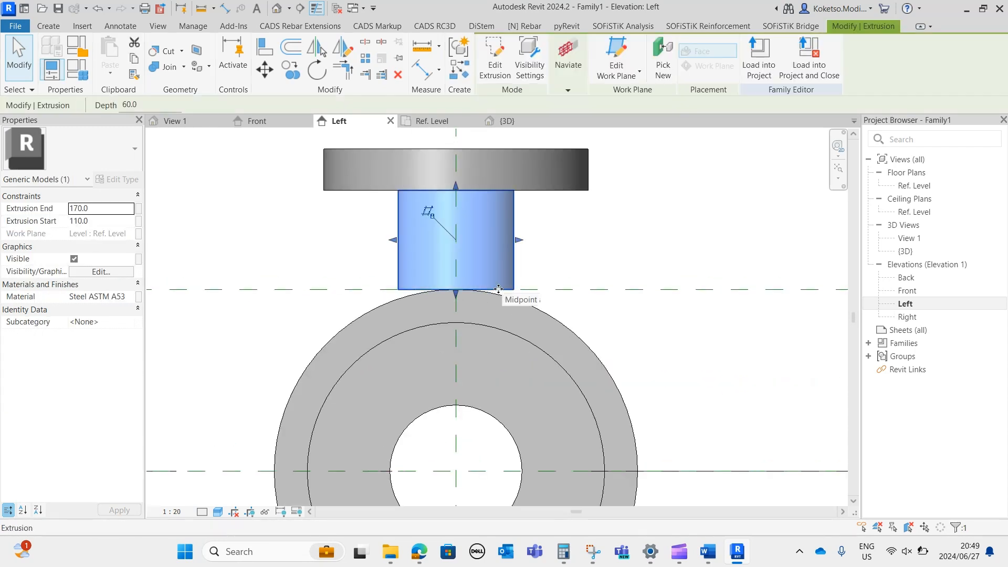
drag(456, 292, 458, 300)
key(Escape)
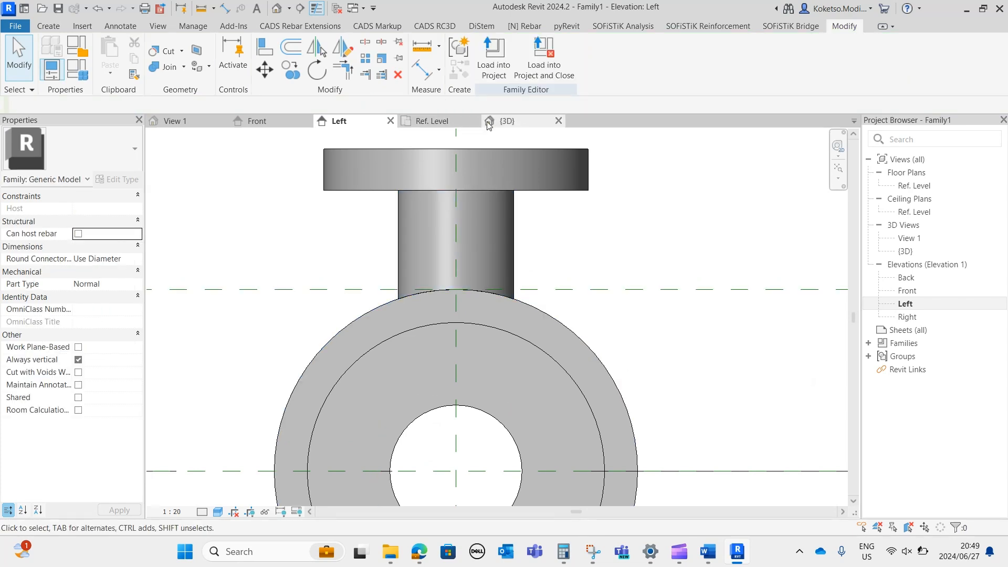
Examine in the 3D view how the vertical cylinder meets the curved surface of the main body.
click(500, 122)
shift+middle_drag(544, 302, 480, 286)
scroll(462, 310, up, 3)
shift+middle_drag(424, 360, 414, 318)
shift+middle_drag(565, 388, 559, 392)
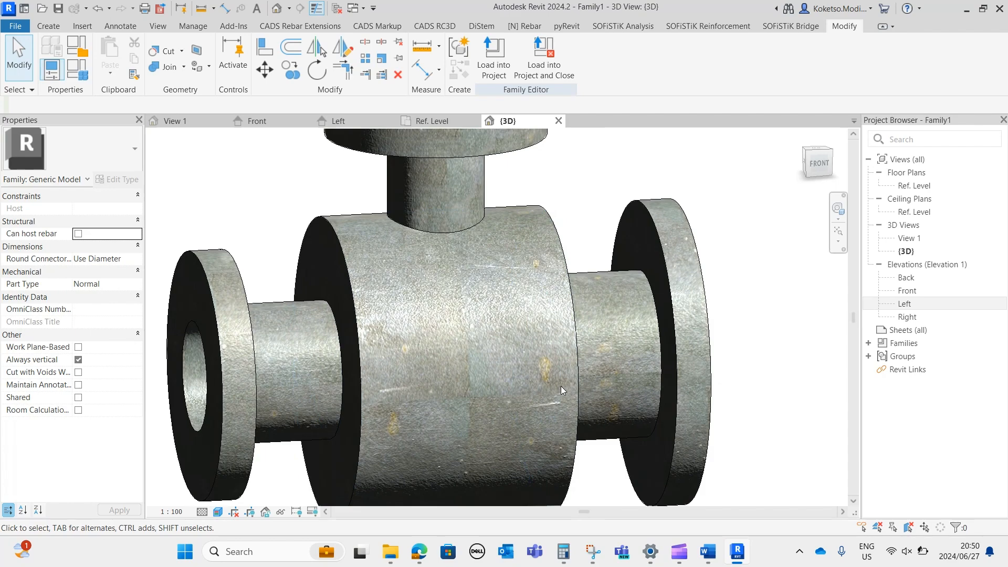
scroll(560, 386, down, 3)
shift+middle_drag(526, 353, 738, 383)
scroll(578, 273, down, 2)
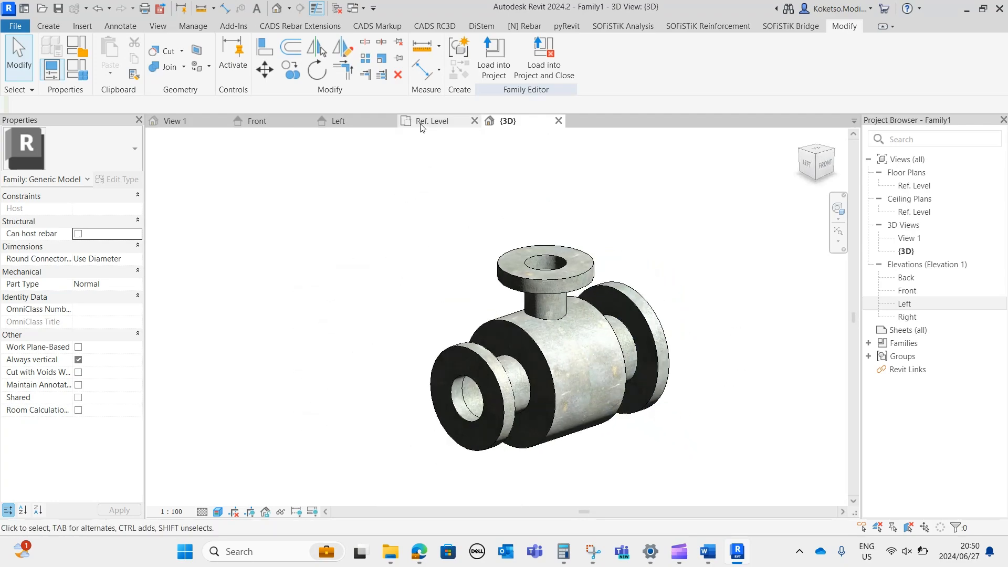
In the Left elevation, open the sketch of the nearest end flange's extrusion for editing.
click(338, 121)
scroll(477, 329, down, 3)
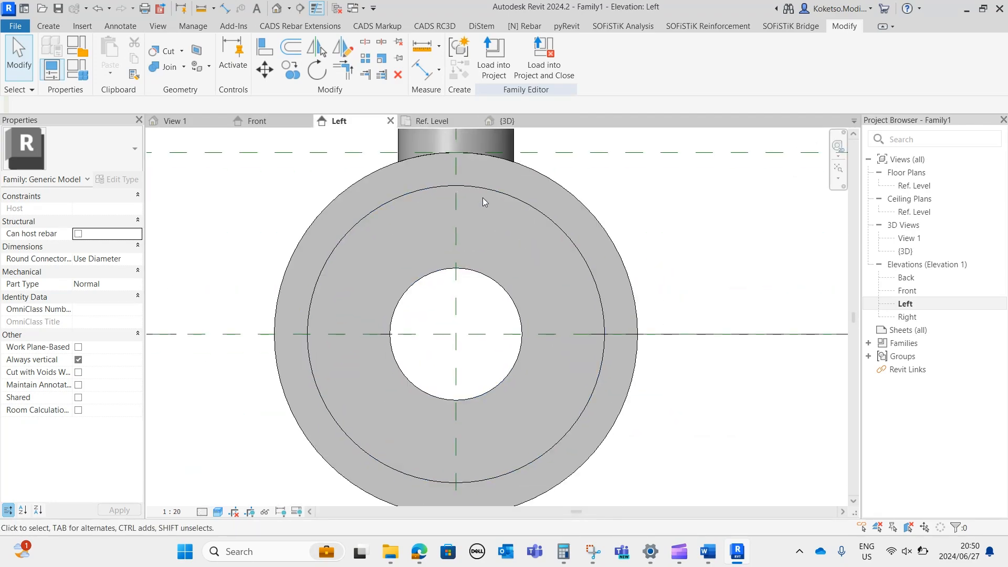
click(467, 186)
middle_drag(504, 261, 518, 232)
key(Escape)
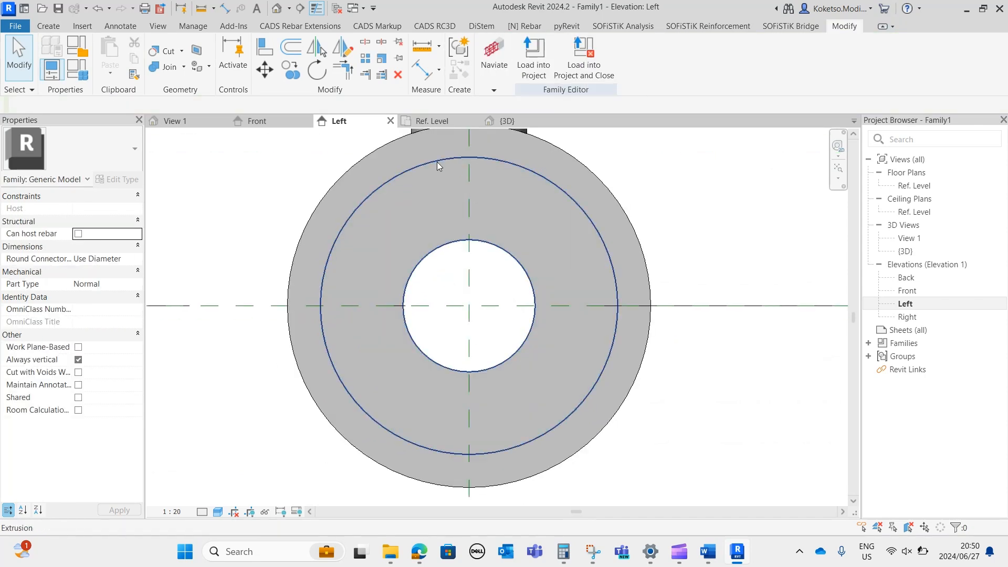
click(440, 162)
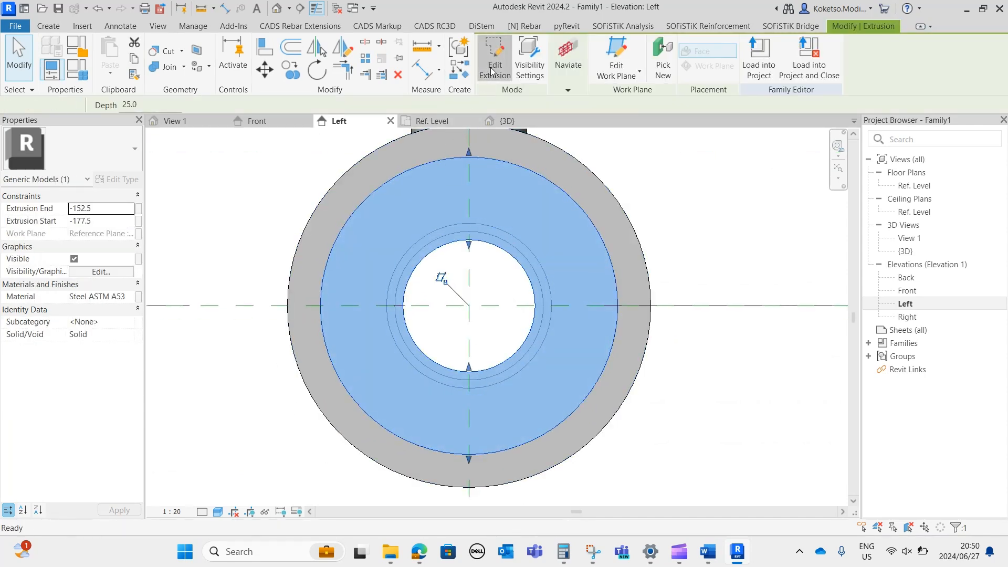
click(495, 57)
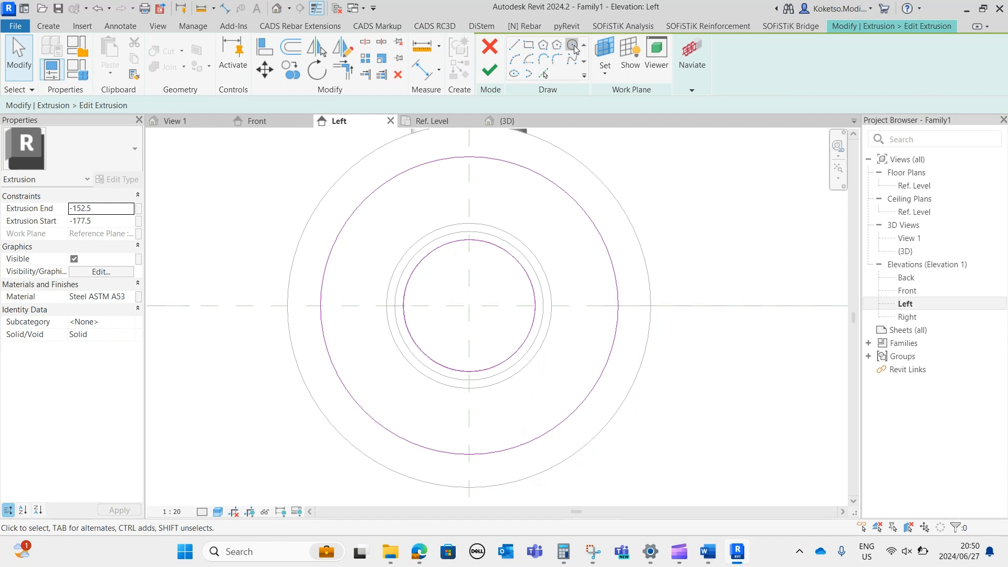
Sketch a bolt-hole circle of 2.5 mm radius on the vertical centreline, between the flange's bore and outer edge.
click(573, 45)
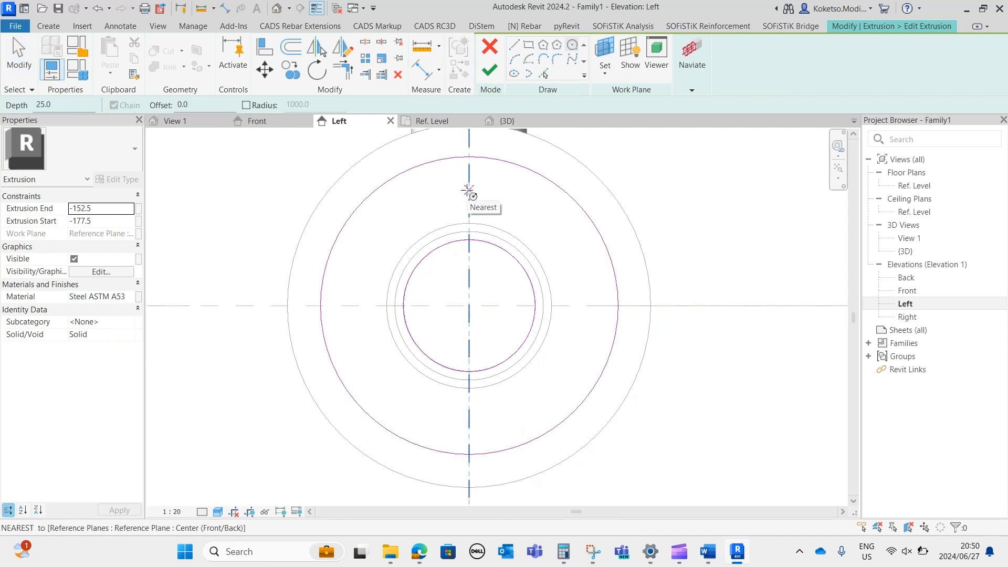
click(468, 193)
scroll(469, 186, up, 3)
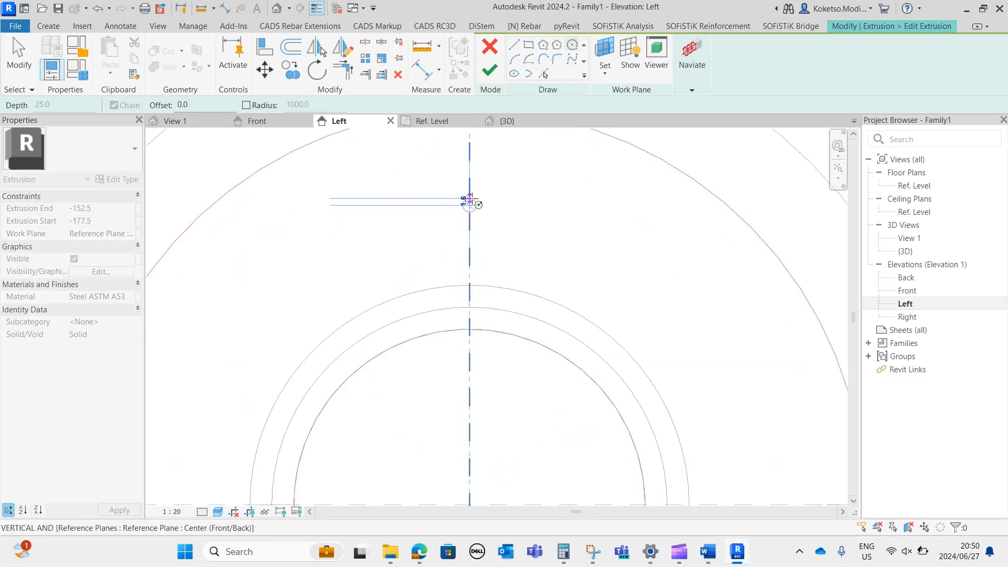
scroll(469, 184, up, 3)
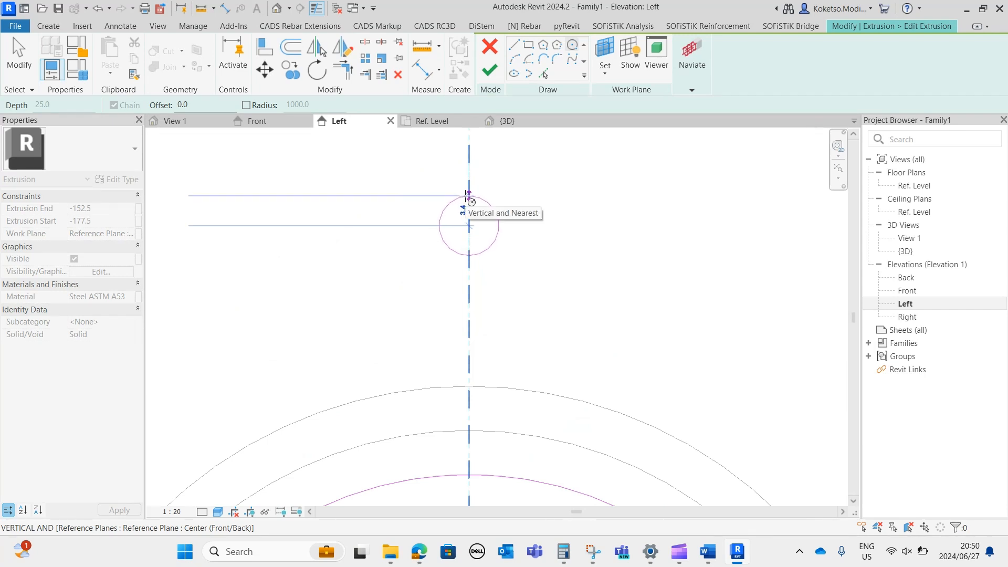
text(152)
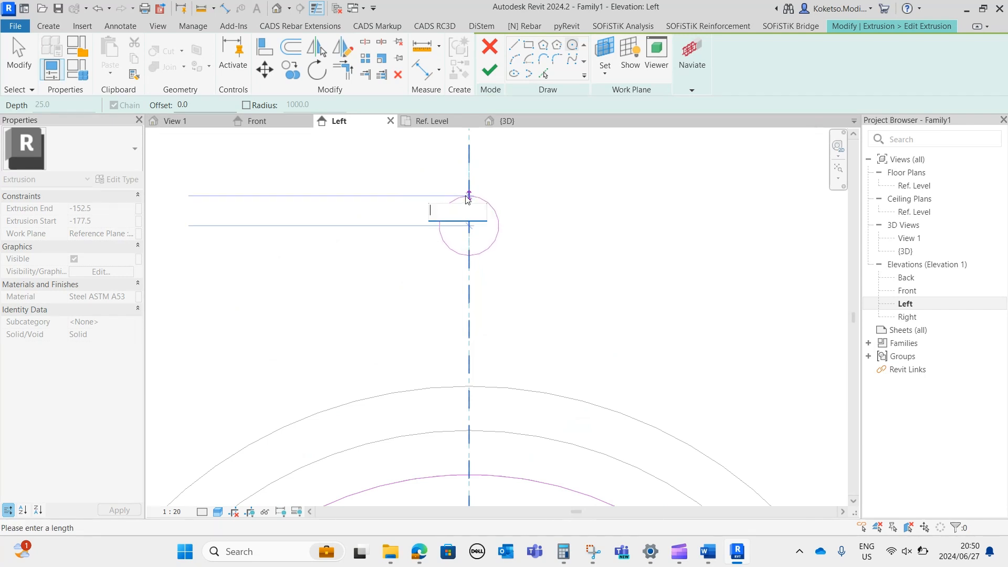
text(.5)
key(Return)
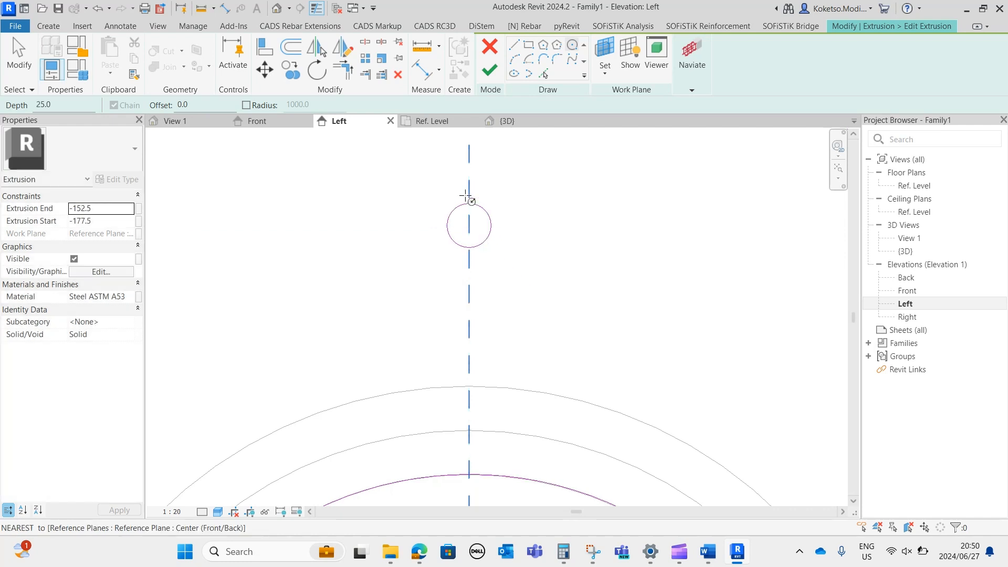
key(Escape)
key(Escape)
Try mirroring the bolt-hole circle about the flange's horizontal centreline, and delete the mirrored copy.
scroll(426, 220, down, 4)
click(437, 235)
middle_drag(460, 272, 462, 166)
scroll(461, 168, down, 1)
middle_drag(440, 201, 442, 211)
click(317, 47)
click(590, 297)
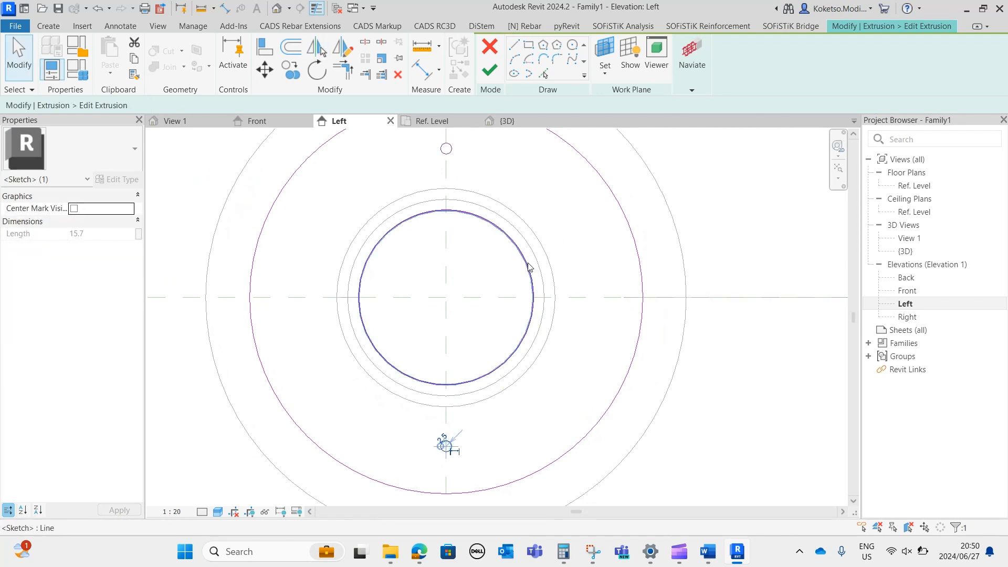
key(Escape)
middle_drag(464, 171, 475, 202)
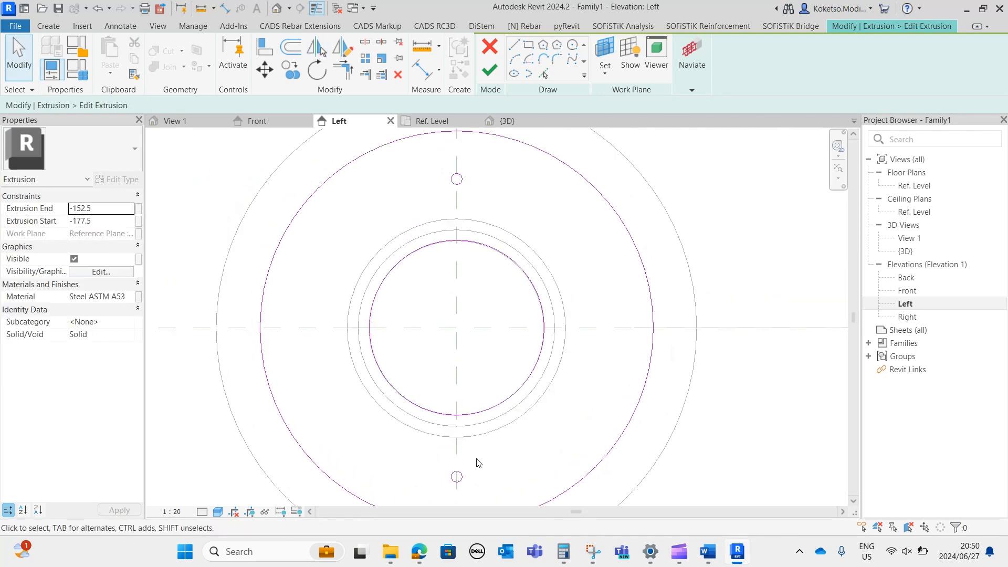
drag(403, 489, 404, 488)
Mirror the bolt-hole circle about the flange's horizontal centreline, keeping the original.
middle_drag(483, 239, 490, 267)
drag(487, 199, 454, 223)
middle_drag(441, 272, 437, 258)
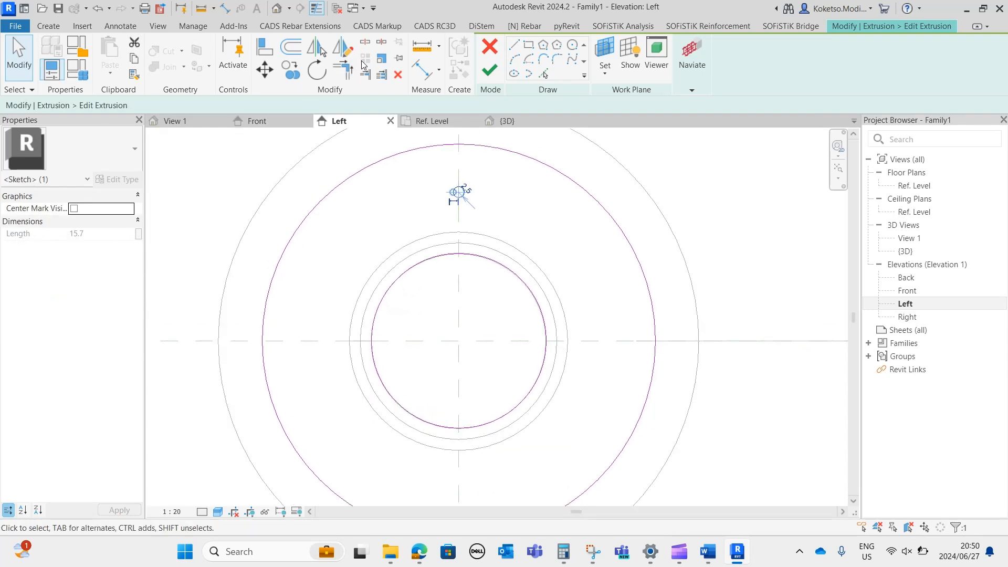
click(463, 294)
click(465, 192)
scroll(462, 216, up, 1)
click(486, 209)
click(464, 185)
scroll(463, 218, down, 1)
middle_drag(471, 254, 451, 207)
click(310, 51)
click(661, 278)
click(493, 293)
middle_drag(493, 292, 502, 317)
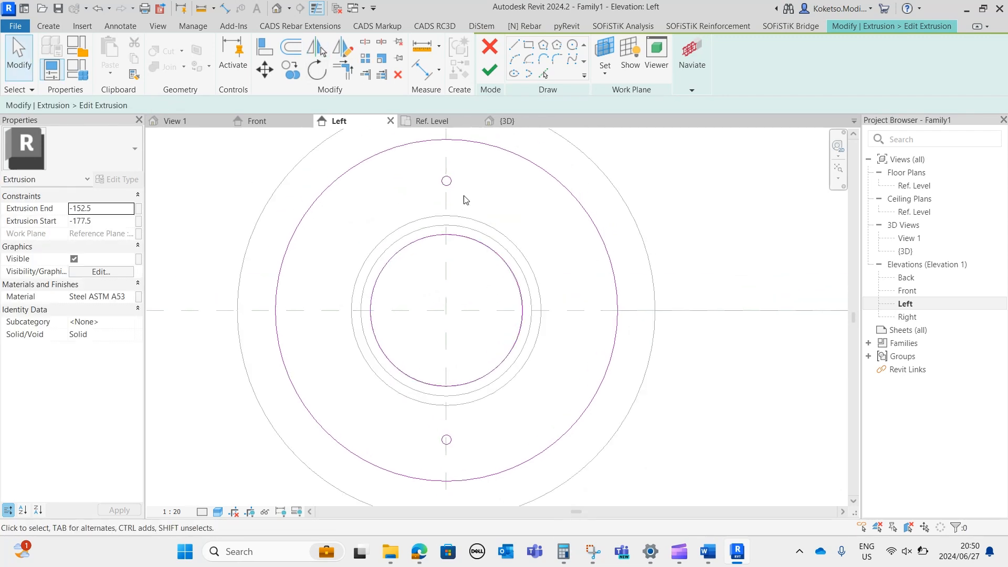
Rotate a copy of the top bolt-hole circle 90° clockwise about the flange centre.
scroll(473, 178, up, 1)
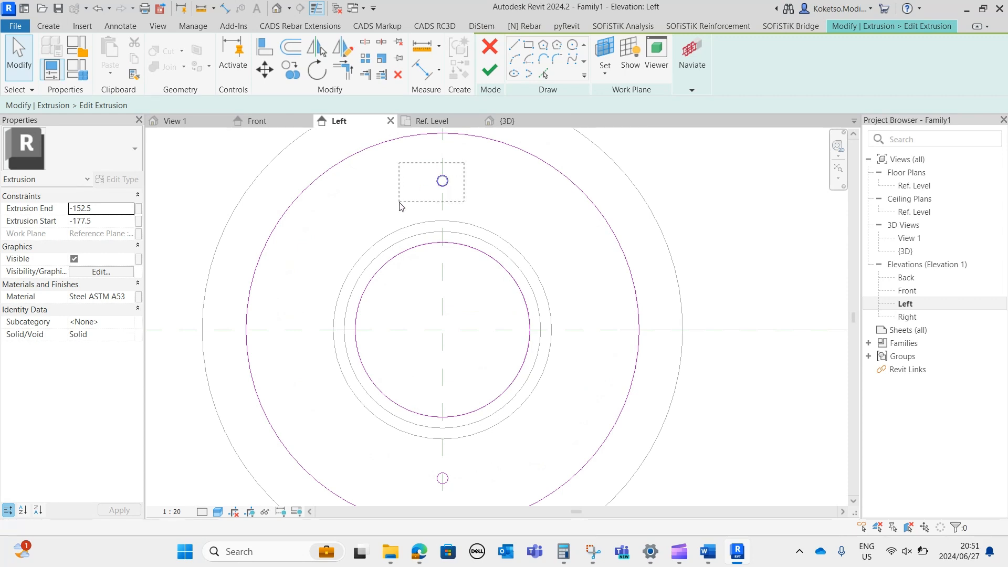
drag(399, 208, 399, 207)
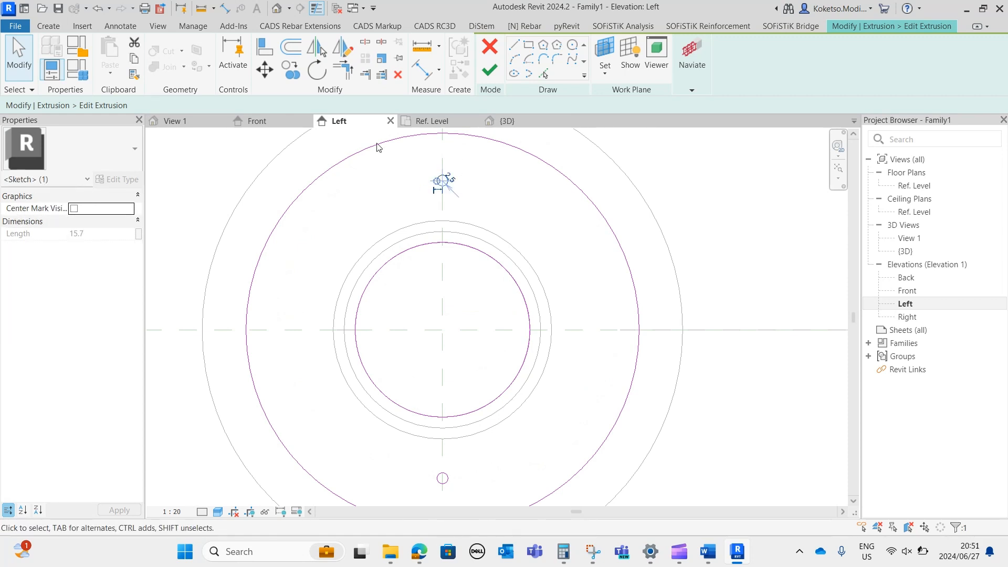
click(319, 73)
click(418, 105)
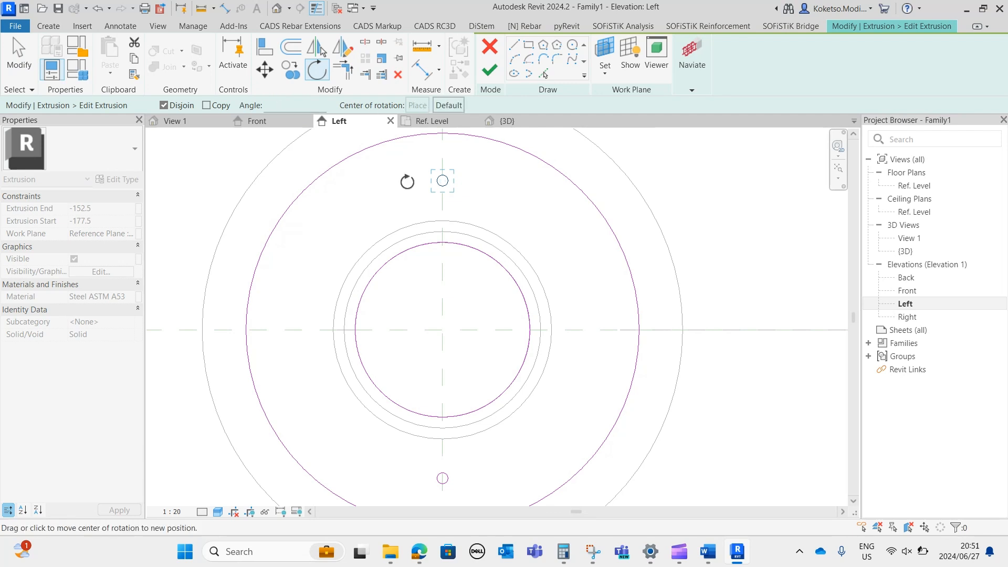
click(443, 330)
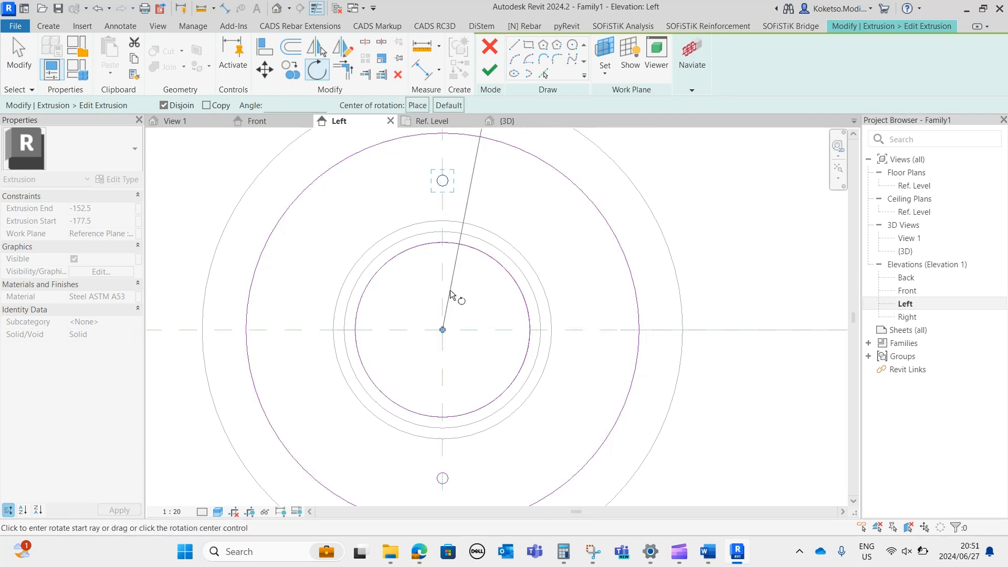
click(442, 209)
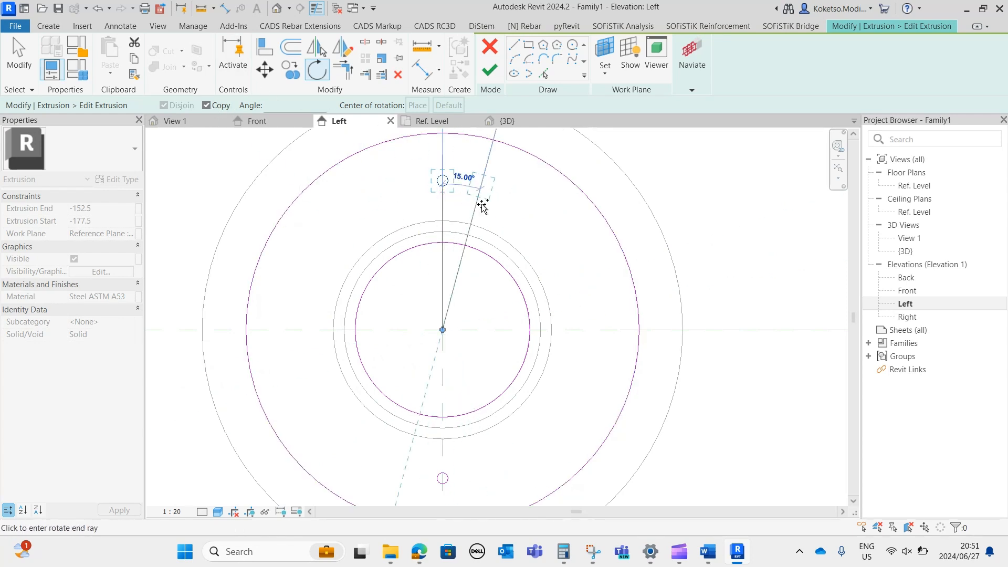
click(580, 332)
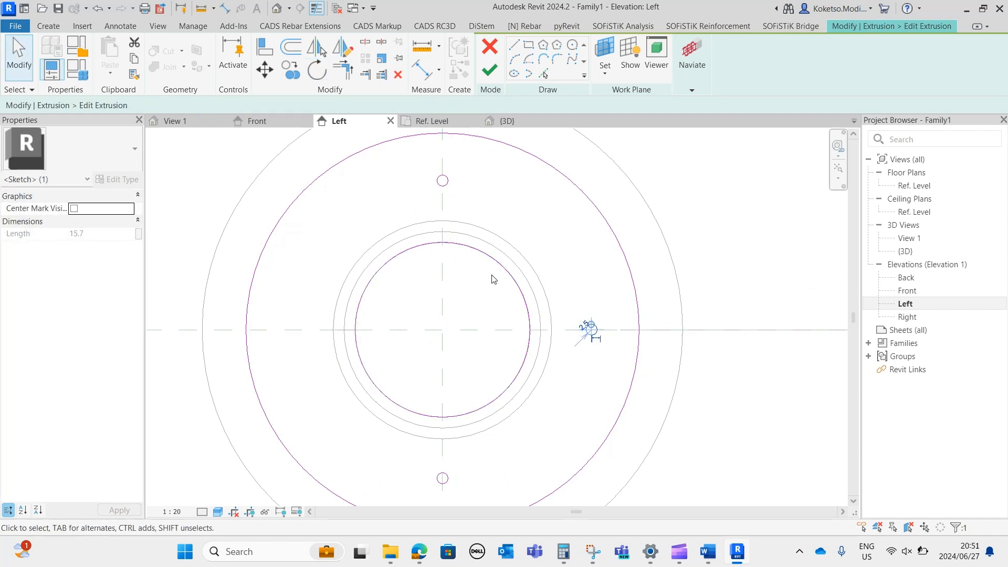
Rotate a copy of the right-hand bolt-hole circle 180° about the flange centre onto the opposite side.
click(316, 75)
click(417, 105)
click(442, 329)
click(623, 335)
click(294, 330)
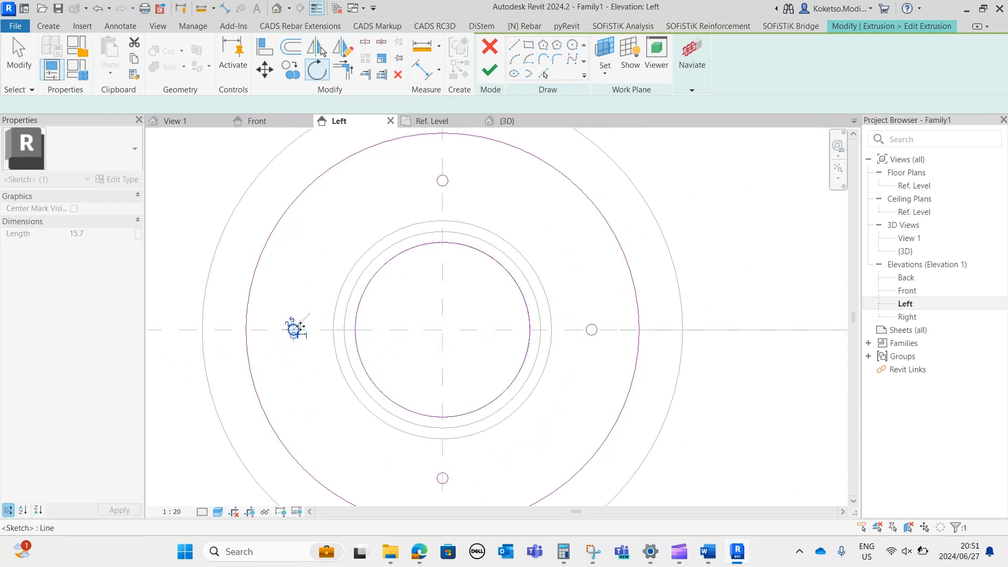
Rotate a copy of the top bolt-hole circle 45° counterclockwise about the flange centre.
click(437, 338)
click(444, 185)
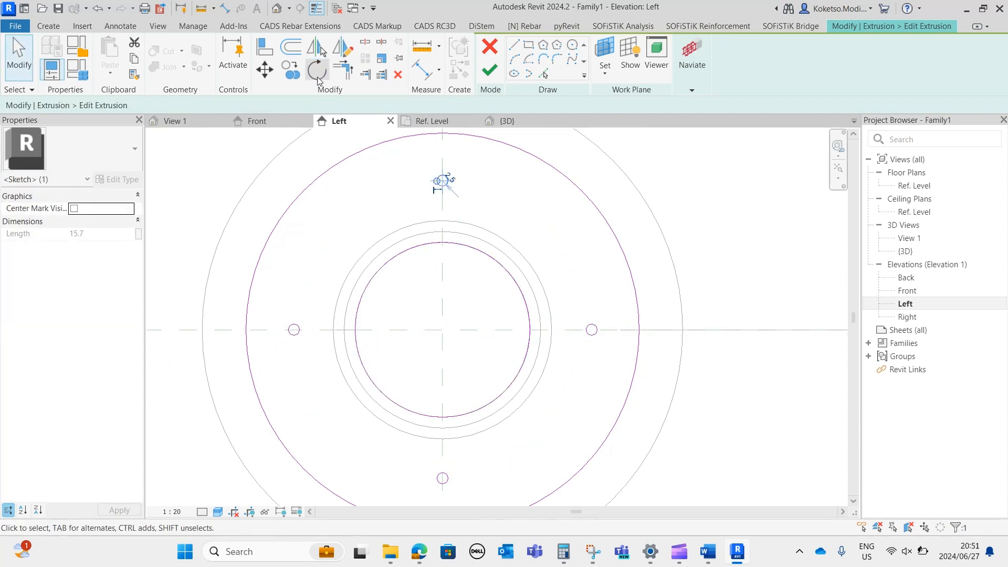
click(315, 71)
drag(435, 219, 443, 330)
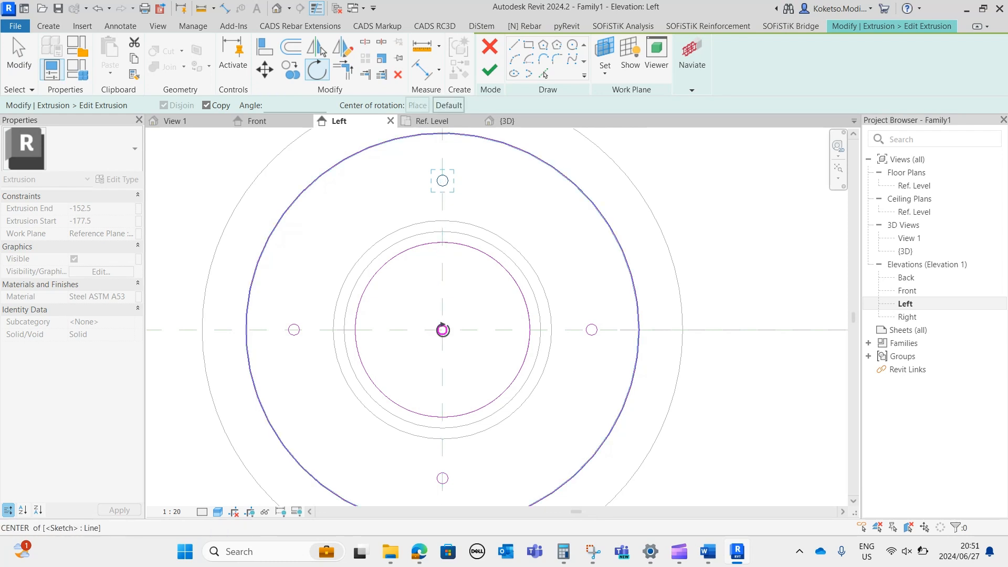
click(443, 173)
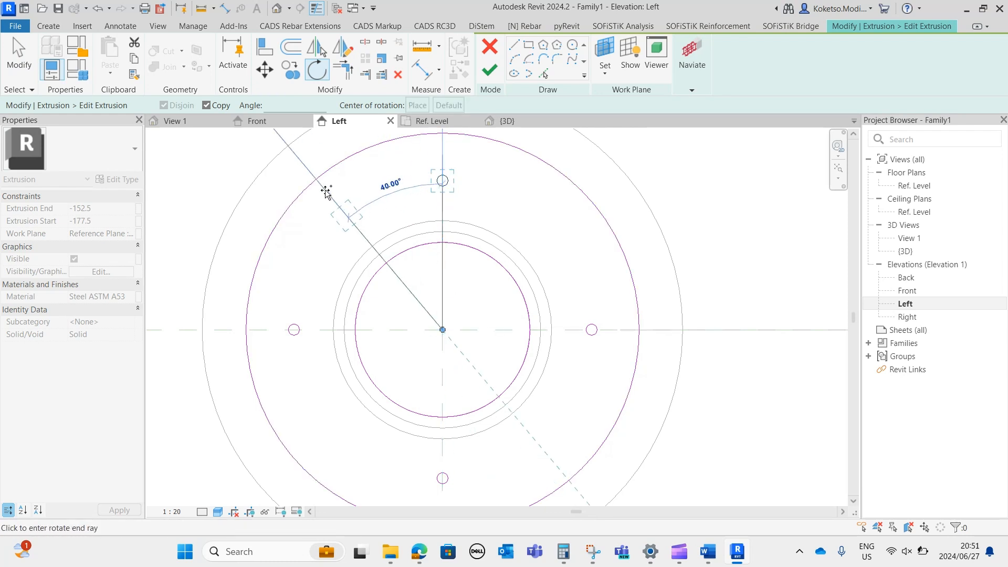
click(315, 195)
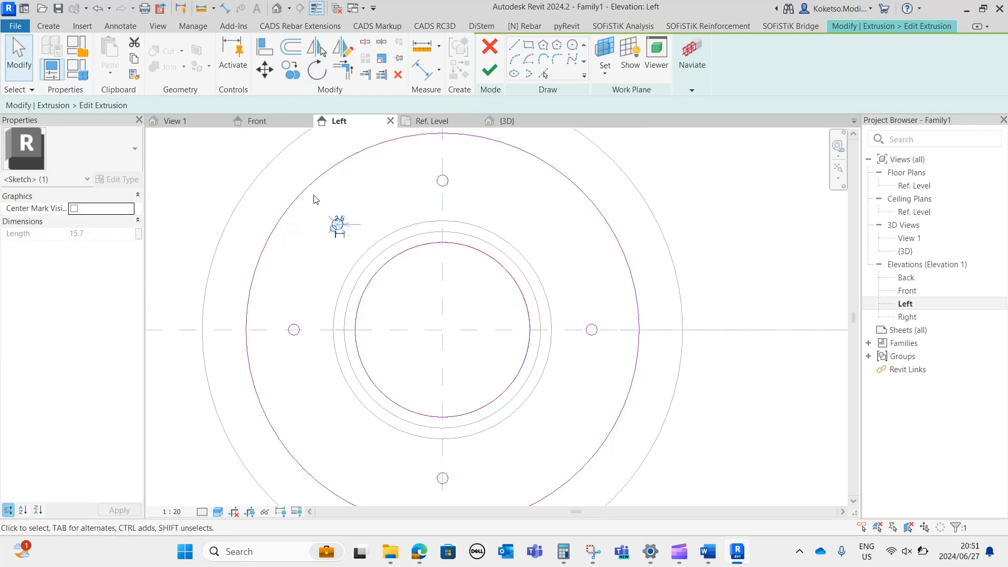
Mirror the upper-left bolt-hole circle across a diagonal axis drawn through the flange centre.
click(341, 226)
click(344, 52)
click(443, 330)
click(533, 231)
Rotate a copy of the right-hand bolt-hole circle 45° counterclockwise about the flange centre.
middle_drag(545, 432, 550, 403)
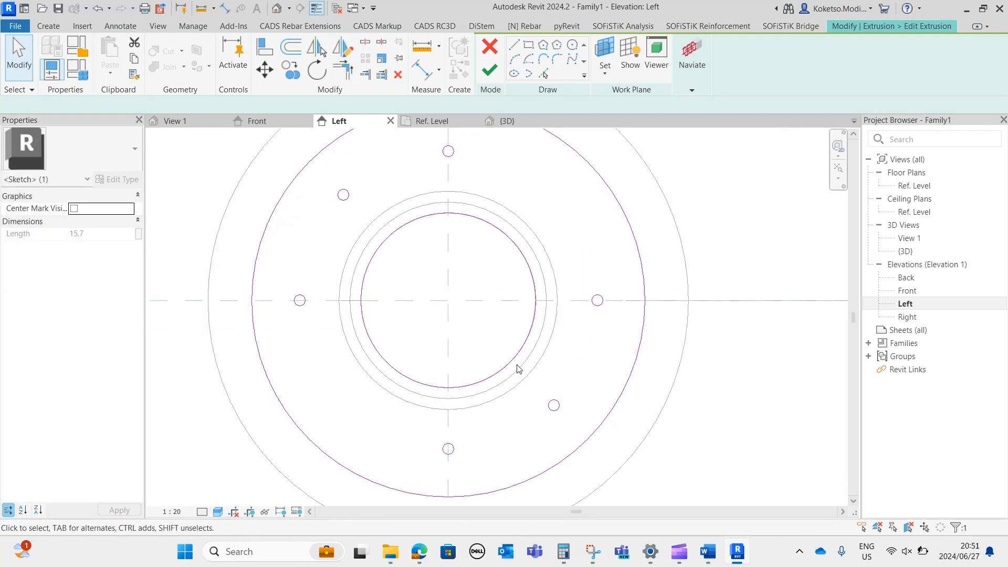
click(593, 303)
click(318, 70)
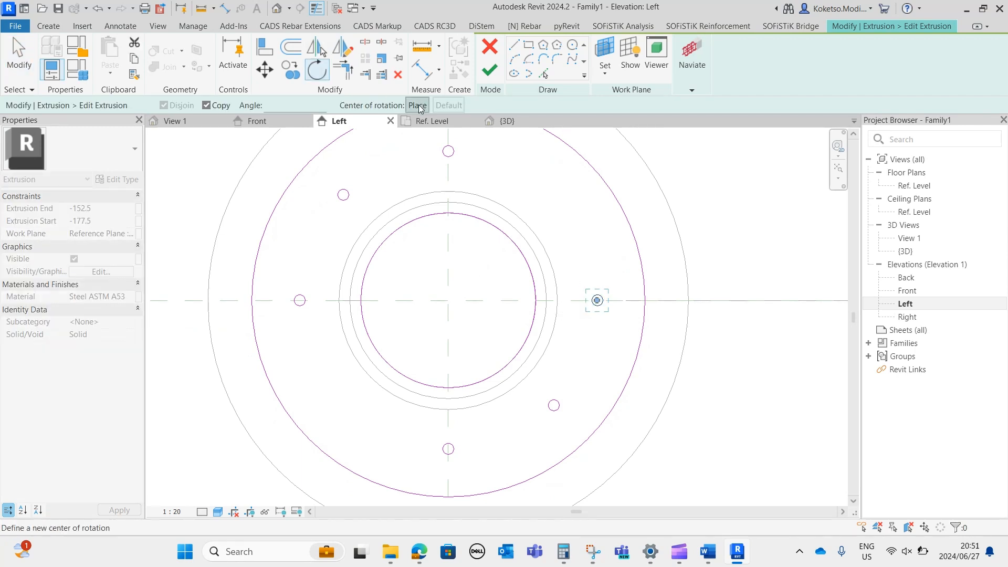
click(626, 300)
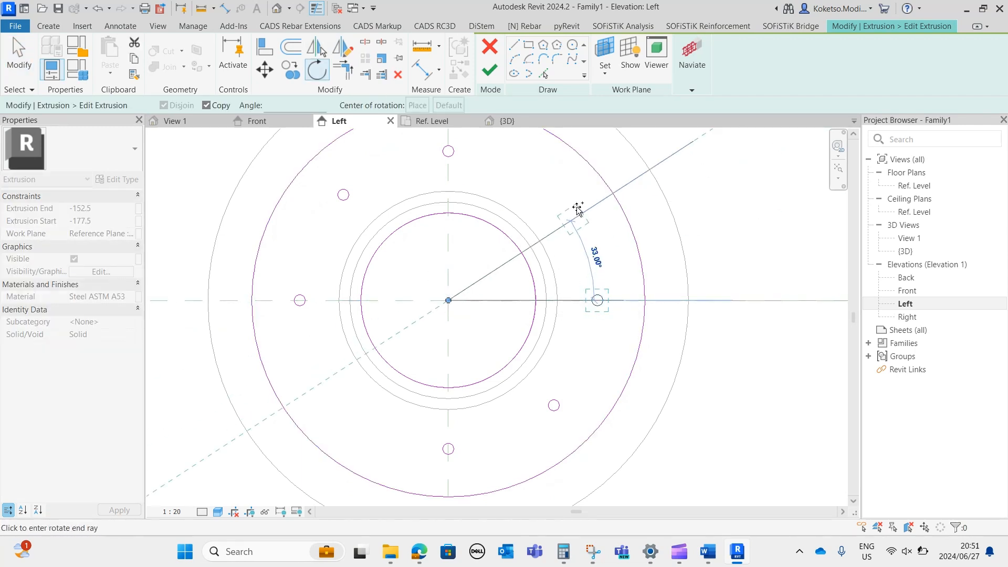
click(564, 193)
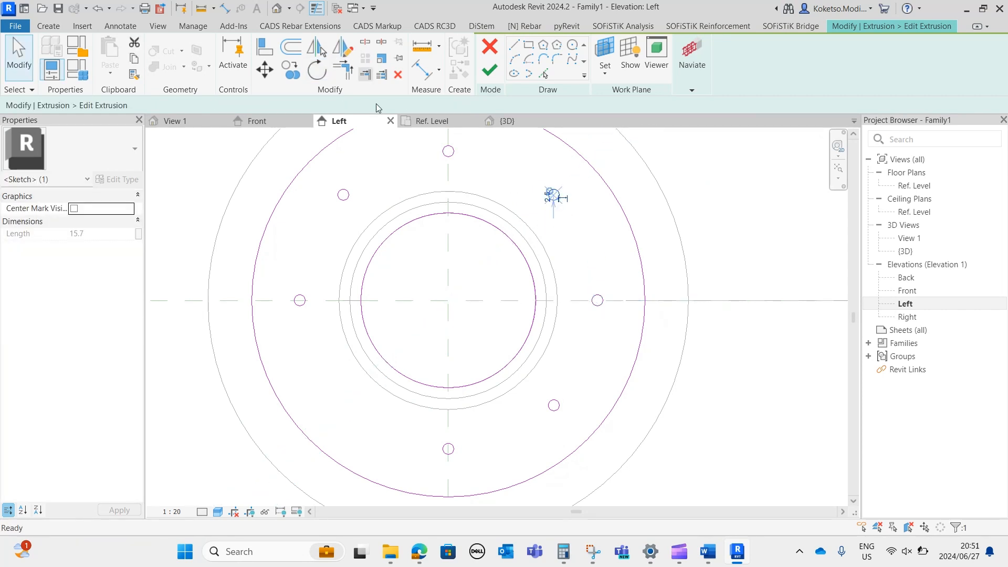
Mirror the upper-right bolt-hole circle across a diagonal axis drawn through the flange centre, and finish the extrusion sketch.
key(d)
key(m)
click(448, 300)
click(412, 265)
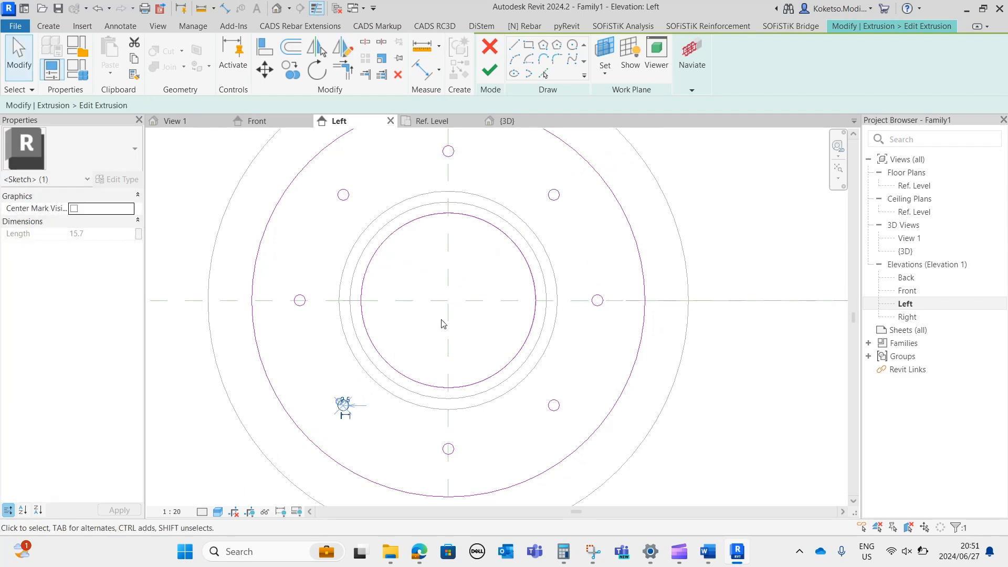
click(490, 69)
key(Escape)
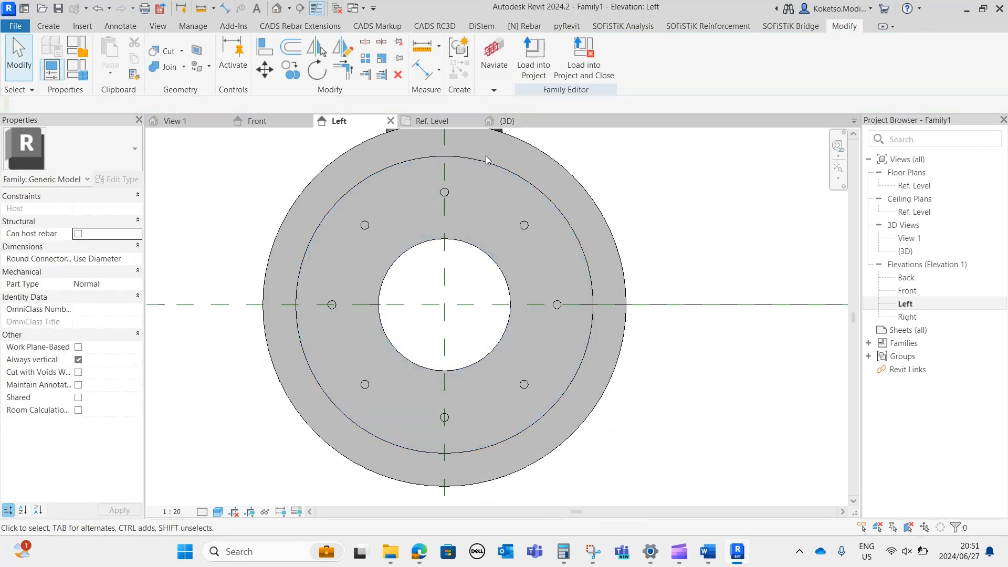
Examine the bolt holes of the edited end flange and the face of the opposite end flange in the 3D view.
click(505, 120)
scroll(691, 462, up, 5)
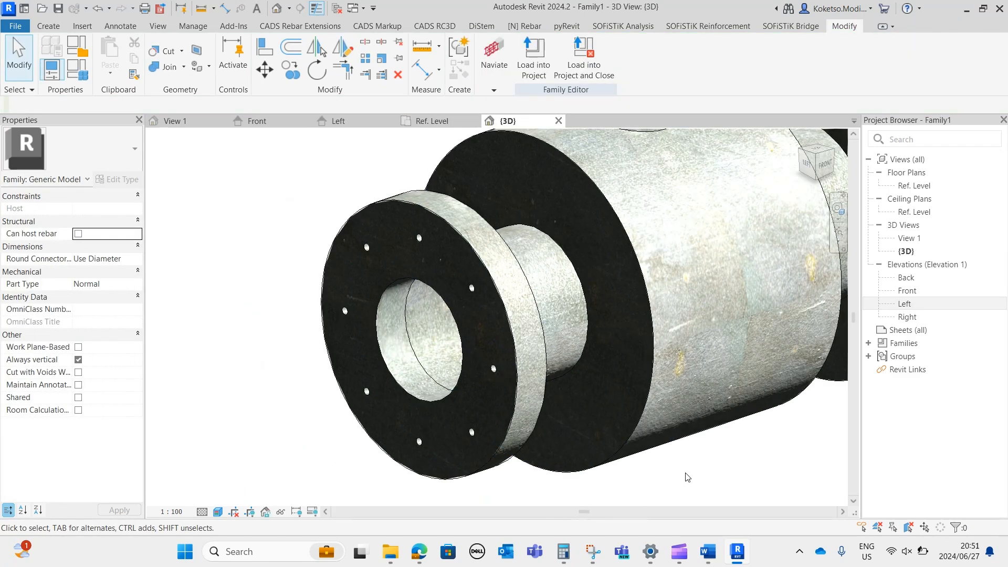
scroll(515, 341, down, 5)
click(582, 350)
mouse_move(648, 361)
shift+middle_down()
mouse_move(726, 297)
mouse_move(617, 362)
mouse_move(799, 376)
mouse_move(455, 348)
shift+middle_up()
key(Escape)
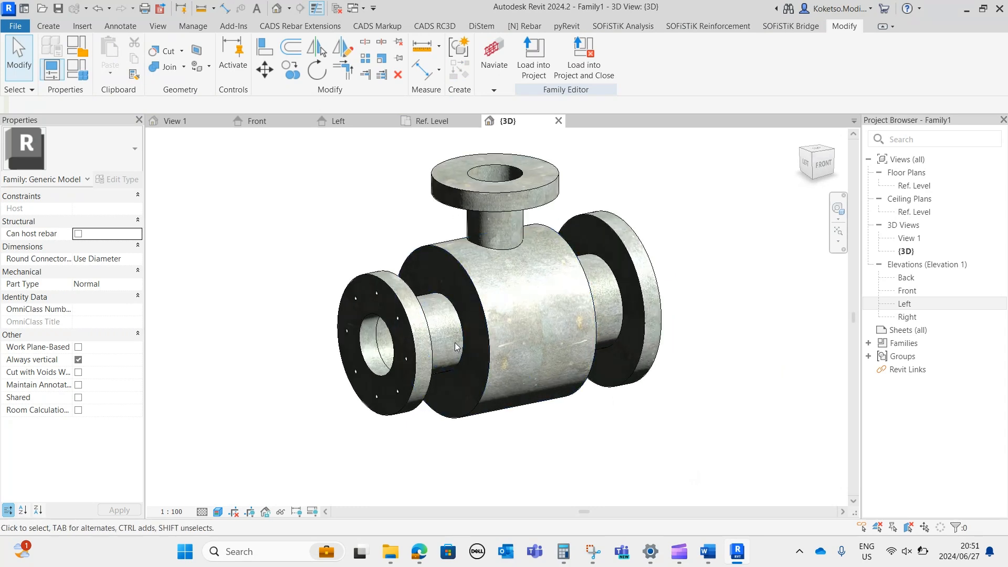
click(418, 302)
shift+middle_drag(418, 302, 614, 318)
key(Escape)
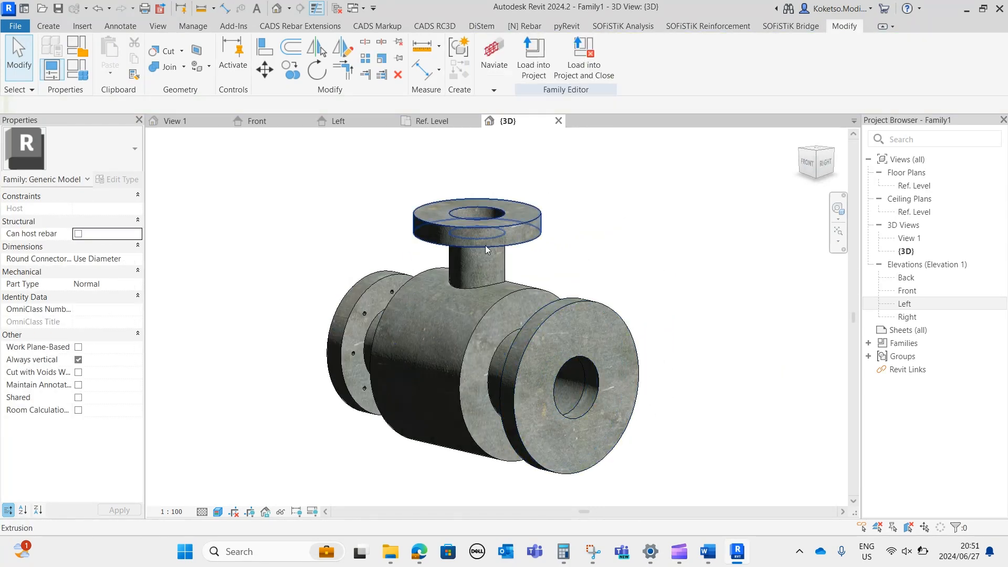
Open the Right elevation and set its visual style to Shaded.
double_click(914, 321)
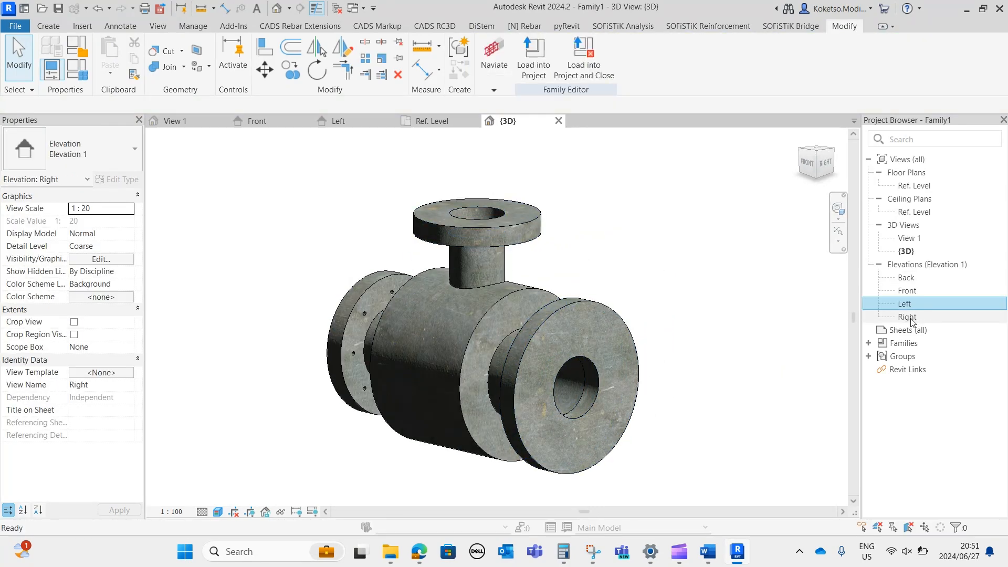
scroll(603, 408, up, 6)
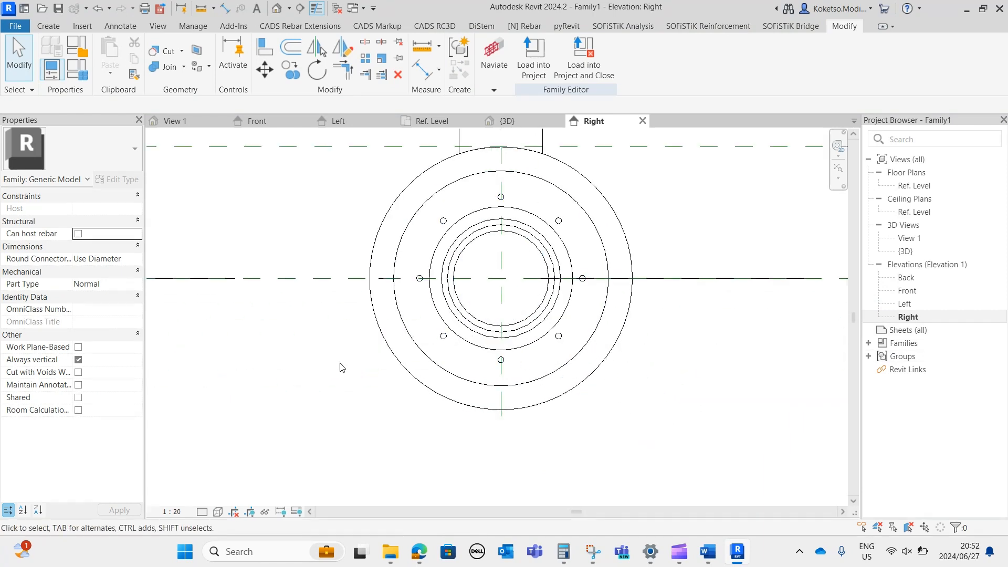
click(217, 511)
click(236, 458)
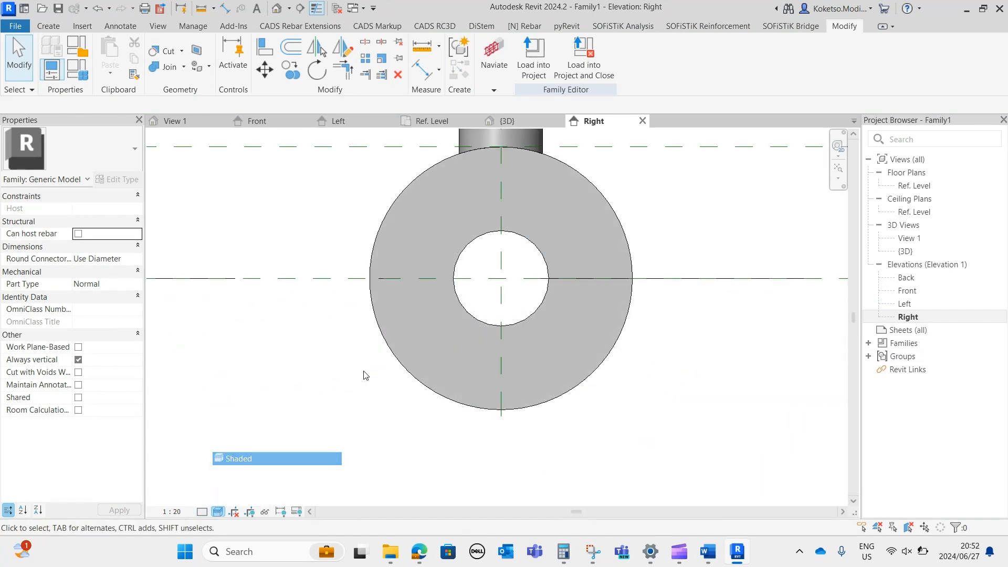
Open the sketch of the nearest end flange's extrusion for editing in the Right elevation.
click(583, 168)
scroll(581, 279, up, 2)
middle_drag(578, 278, 587, 337)
click(497, 56)
Sketch a bolt-hole circle of 2.5 mm radius on the vertical centreline above this flange's bore.
scroll(484, 204, up, 1)
scroll(482, 200, up, 2)
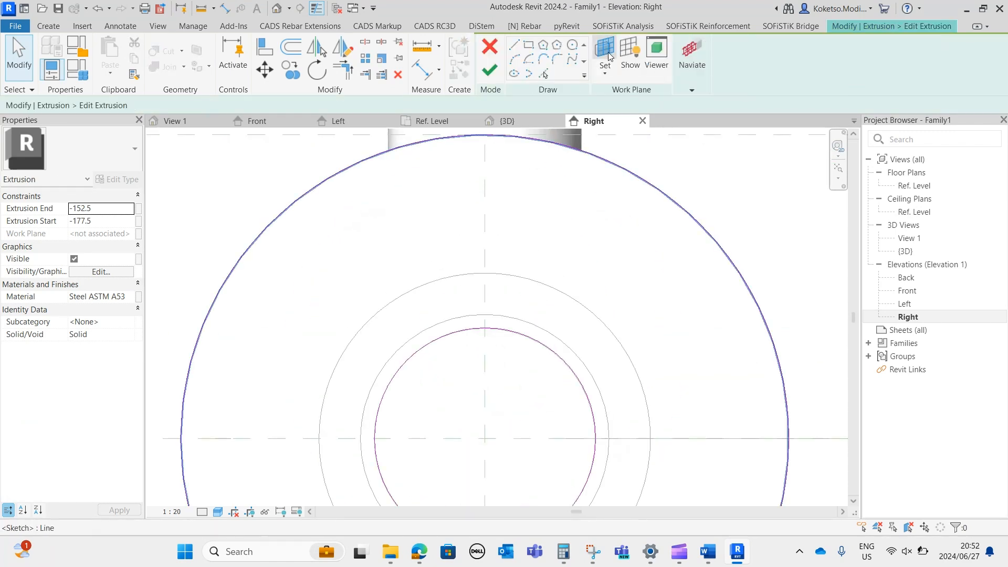
click(572, 45)
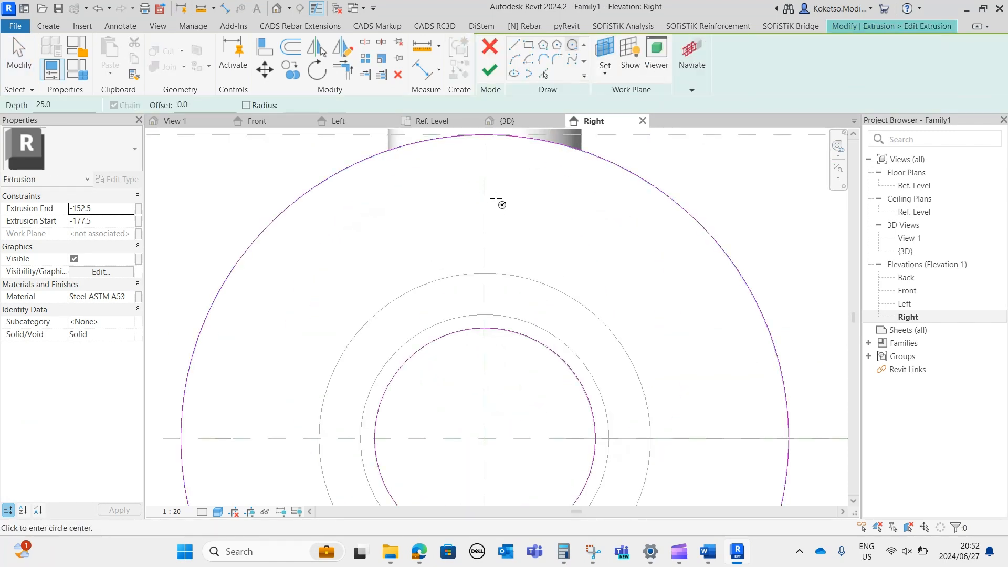
click(484, 234)
scroll(484, 226, up, 4)
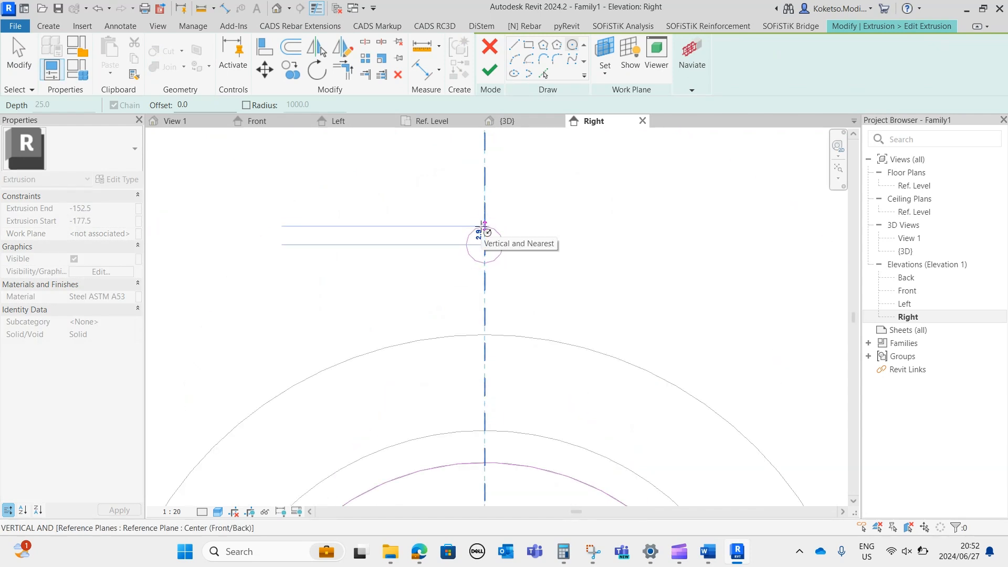
text(2.5)
key(Return)
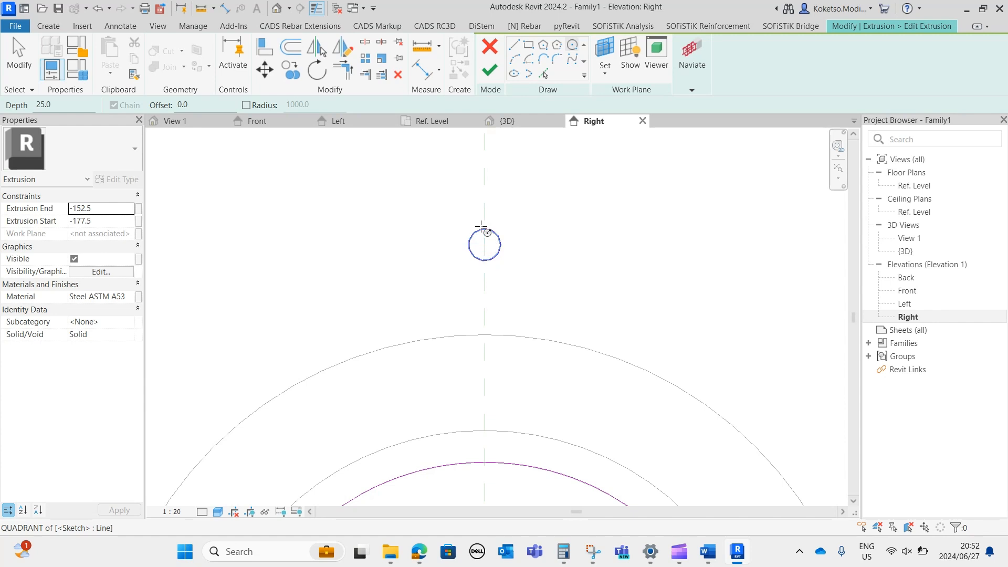
key(Escape)
Mirror the new bolt-hole circle about the horizontal centreline to the lower part of this flange.
scroll(508, 286, up, 2)
scroll(509, 286, down, 4)
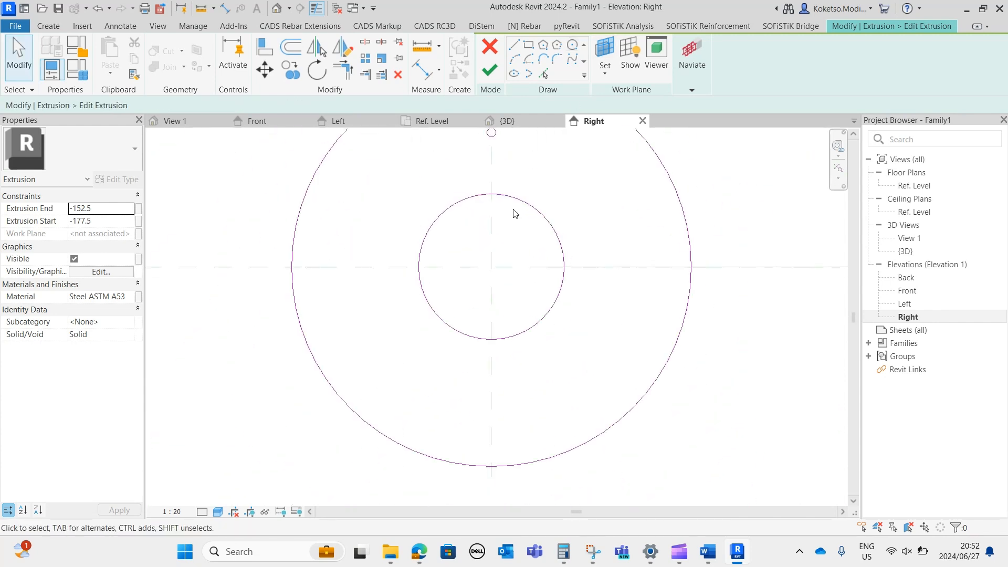
drag(426, 240, 424, 242)
middle_drag(482, 254, 481, 225)
scroll(512, 191, up, 3)
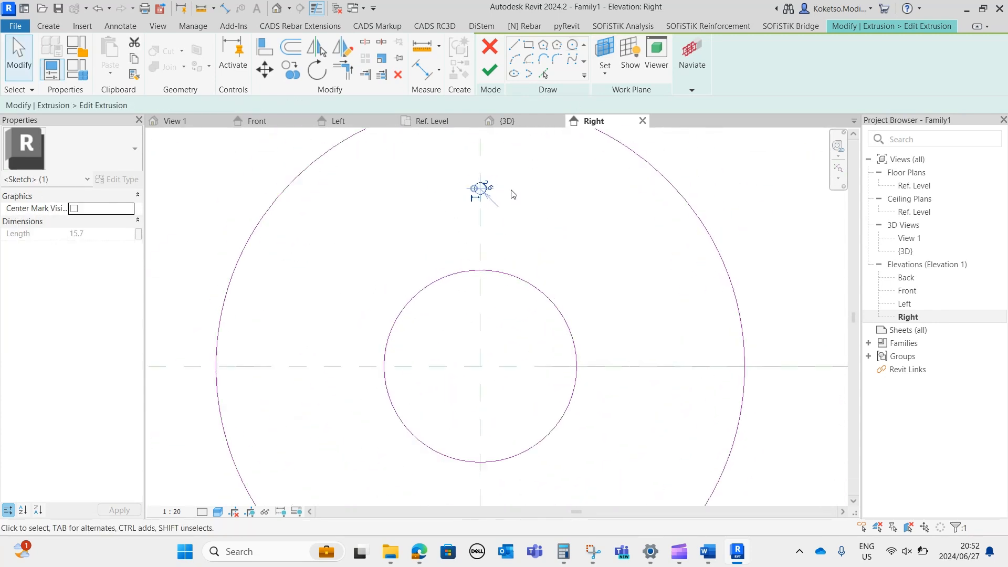
click(486, 189)
drag(505, 166, 440, 213)
scroll(440, 212, down, 1)
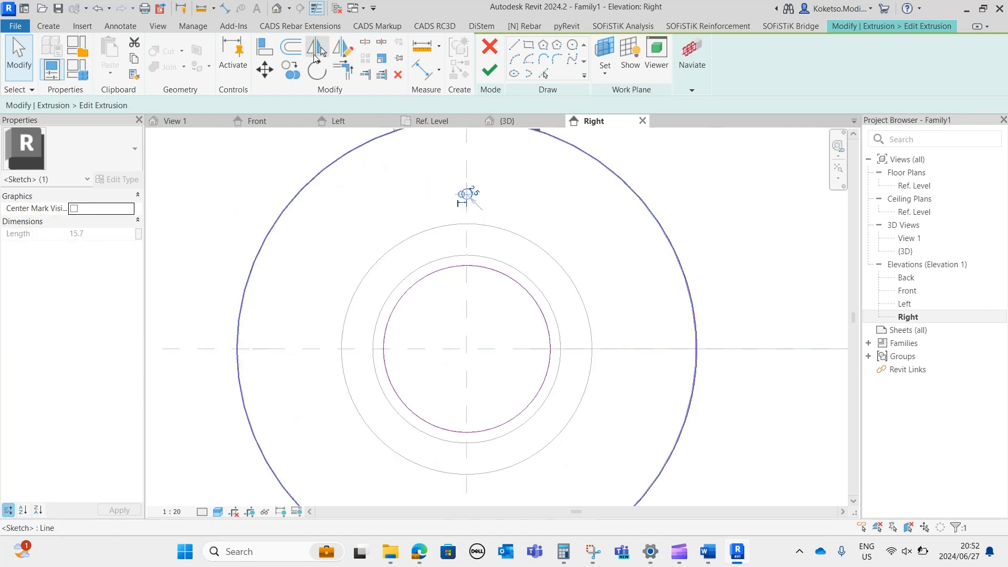
click(318, 49)
click(628, 350)
Rotate a copy of the top and bottom bolt-hole circles 45° counterclockwise about the flange centre.
middle_drag(558, 311, 558, 274)
scroll(518, 368, down, 1)
ctrl+drag(433, 435, 432, 435)
click(316, 70)
click(417, 105)
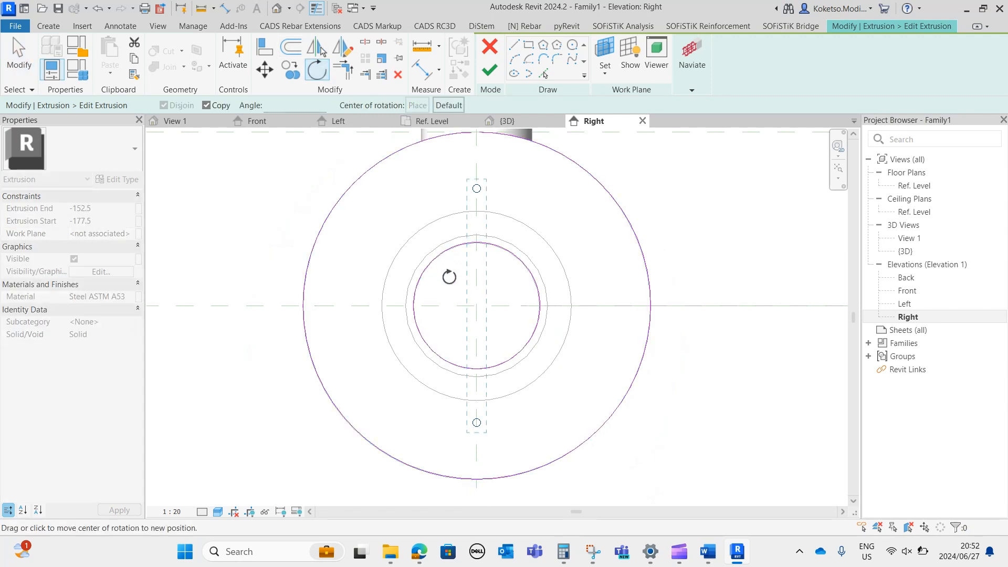
click(477, 307)
click(609, 312)
click(579, 211)
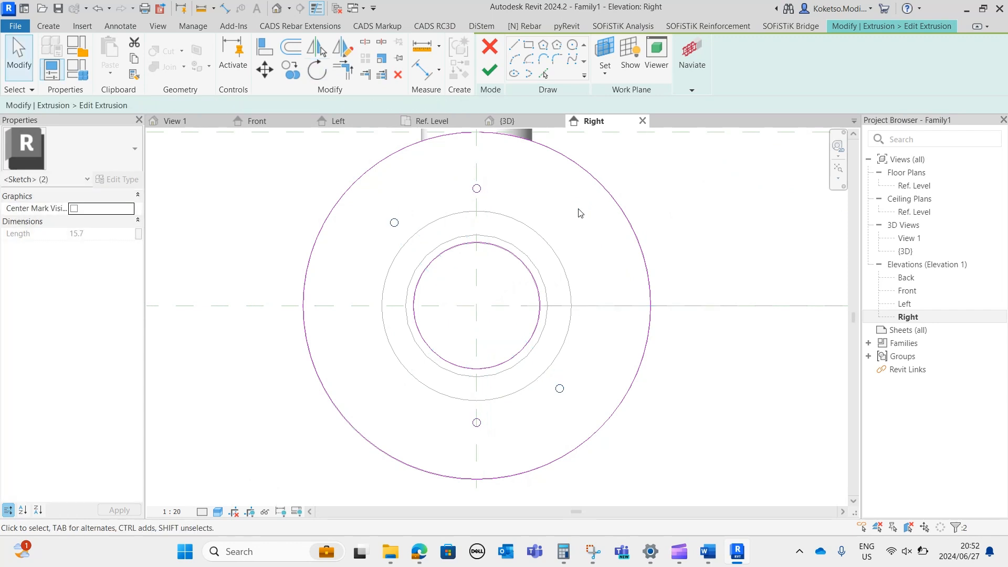
Rotate a copy of the top and bottom bolt-hole circles 45° clockwise about the flange centre.
drag(457, 164, 486, 194)
click(318, 70)
click(417, 105)
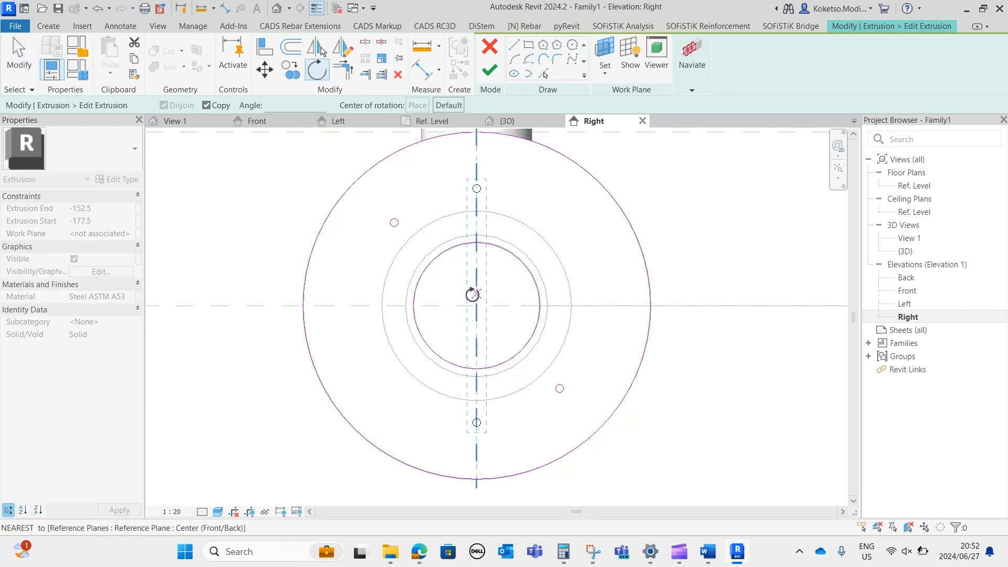
click(476, 306)
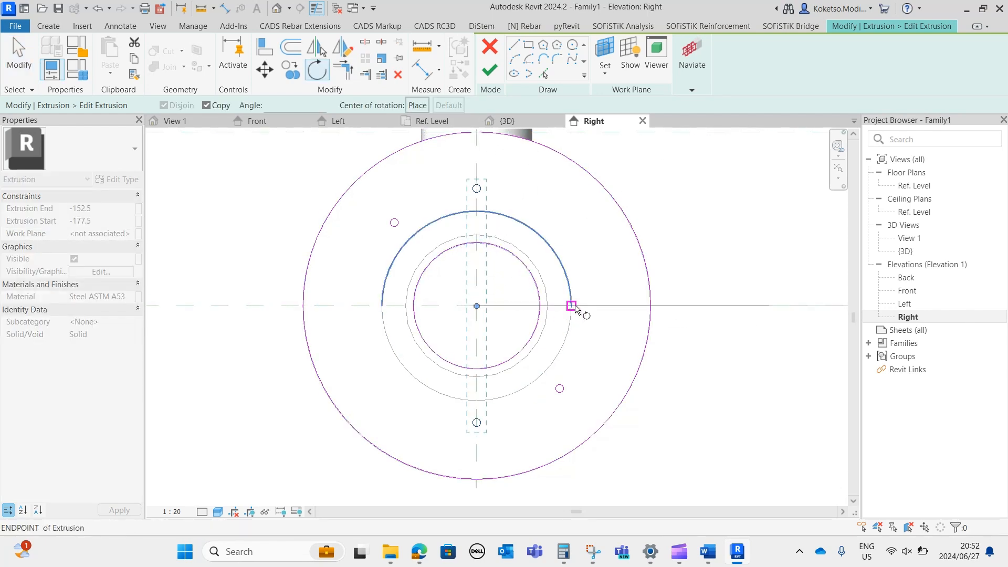
click(477, 450)
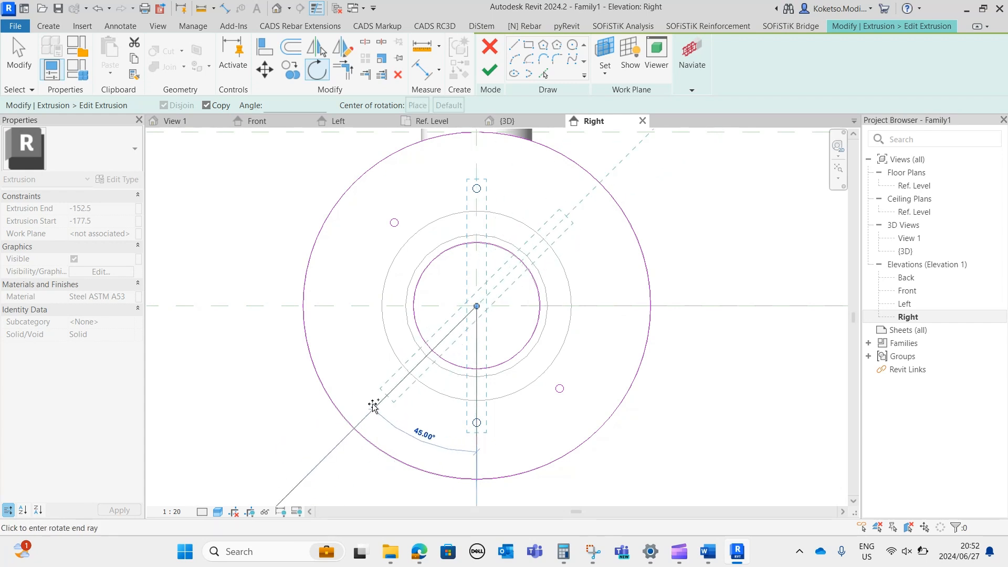
click(373, 405)
scroll(559, 339, up, 1)
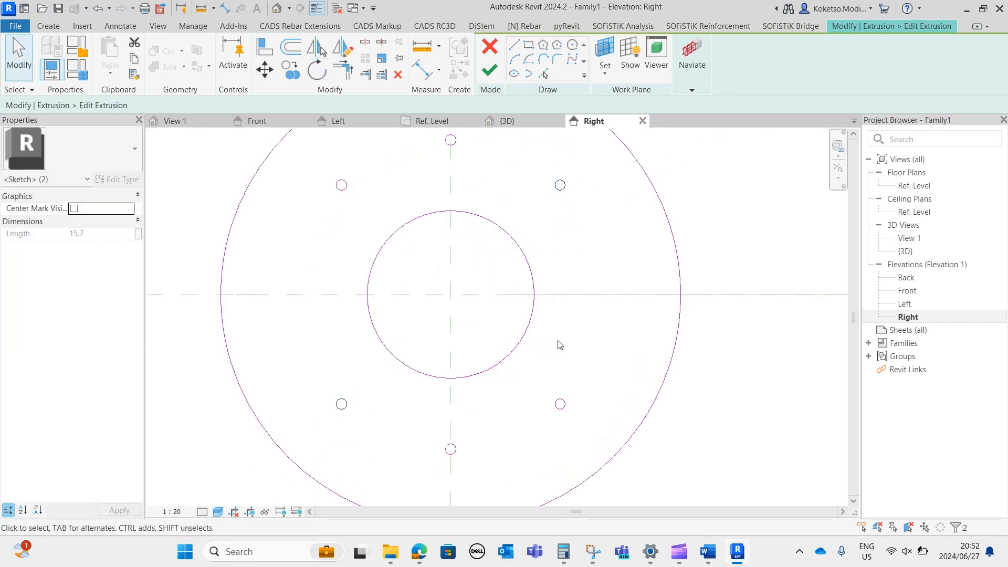
scroll(572, 304, down, 1)
key(Escape)
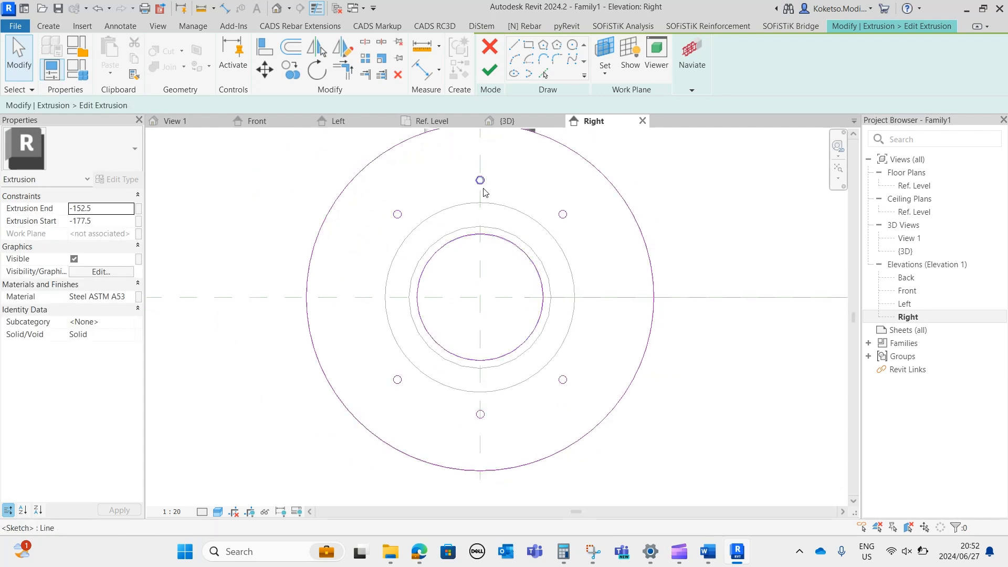
Rotate a copy of the top and bottom bolt-hole circles 90° onto the horizontal centreline and finish the flange sketch.
drag(435, 205, 434, 204)
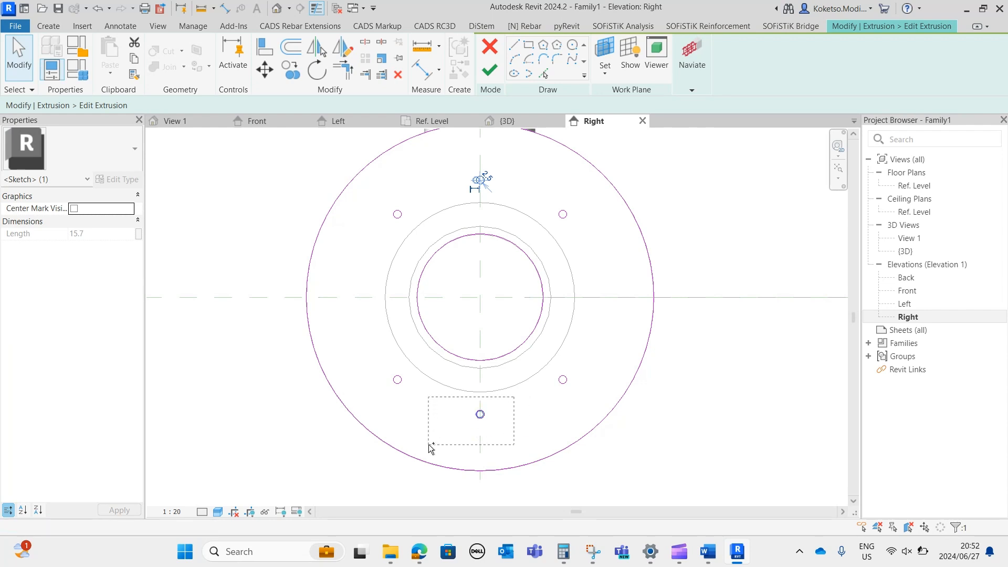
click(317, 70)
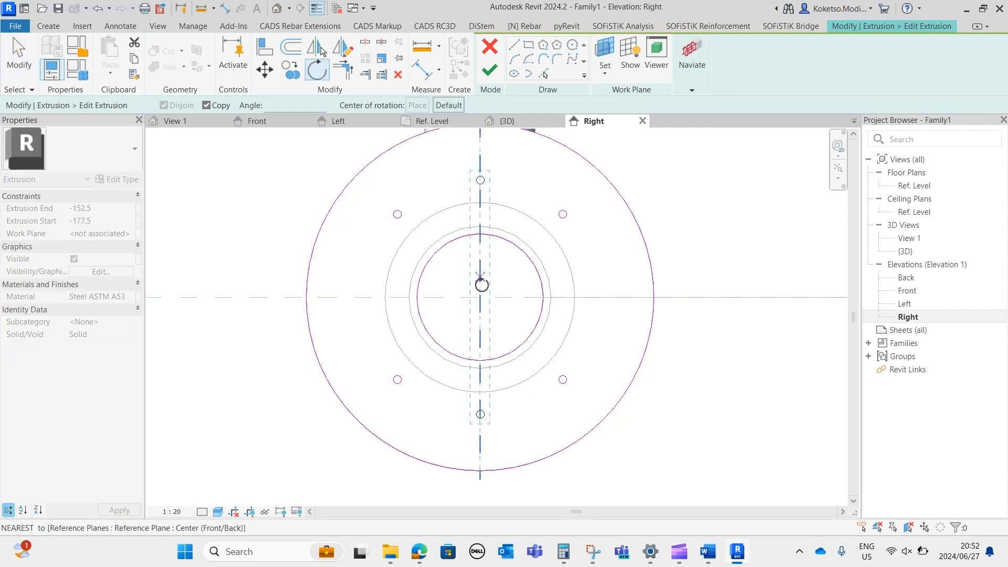
click(480, 205)
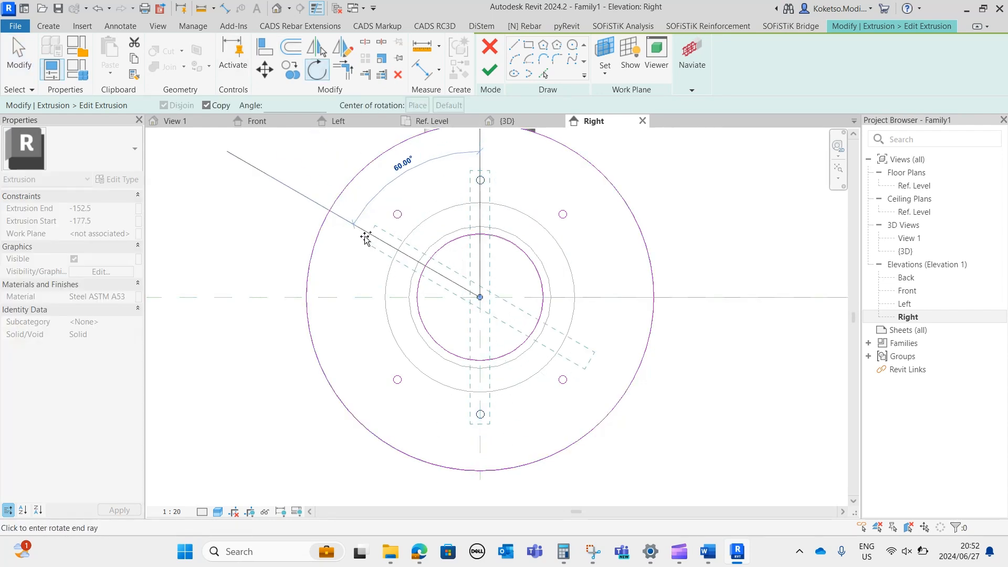
click(340, 298)
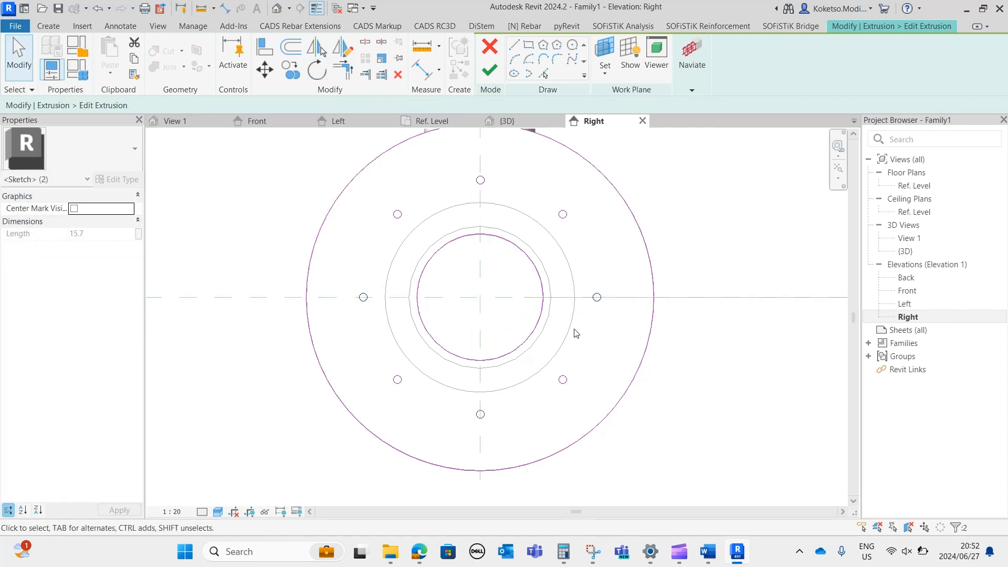
click(572, 346)
click(491, 78)
key(Escape)
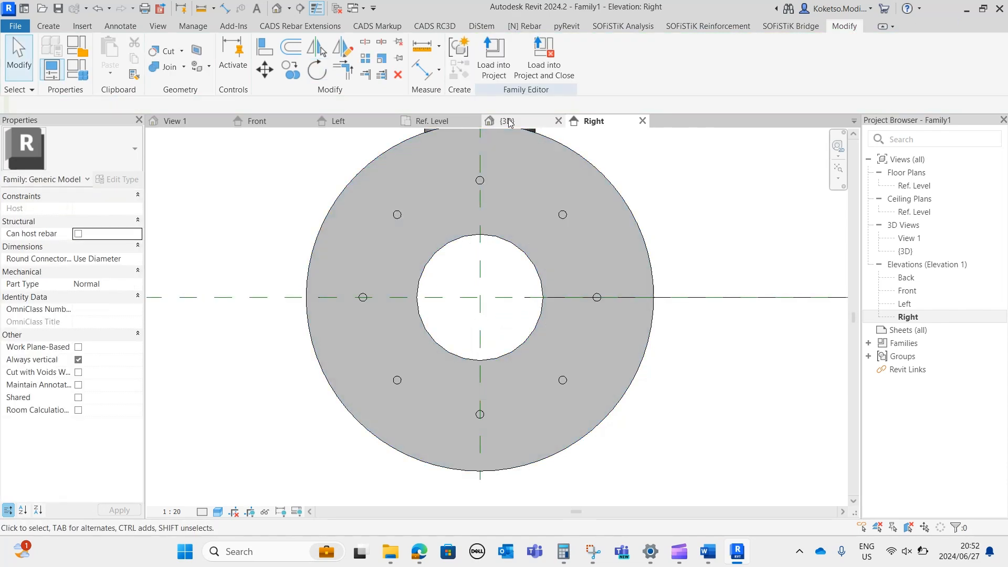
Examine the bolt holes on both end flanges of the fitting from several sides in the 3D view.
click(507, 121)
shift+middle_drag(678, 408, 731, 373)
scroll(669, 428, up, 3)
click(627, 415)
shift+middle_drag(628, 415, 868, 381)
key(Escape)
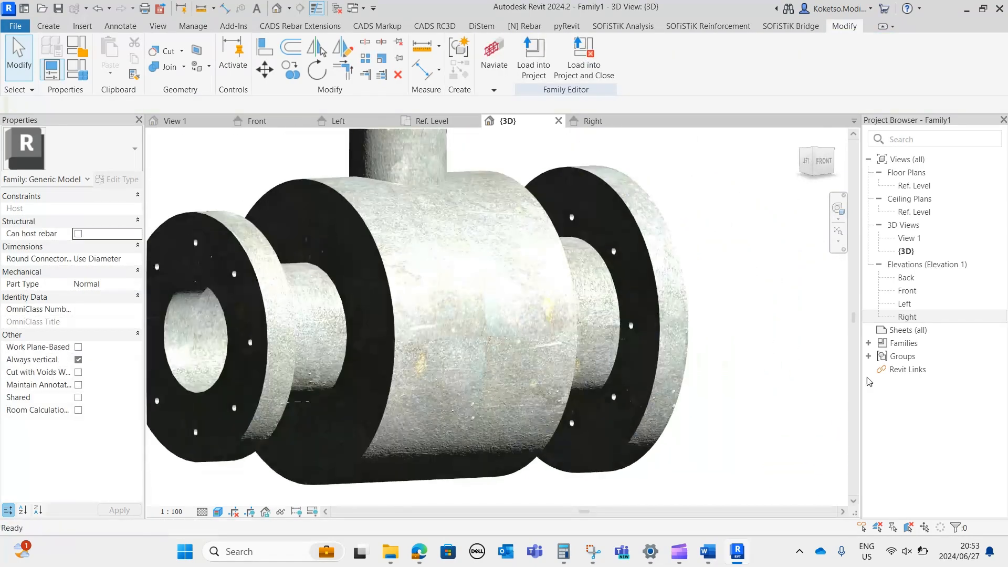
scroll(741, 300, down, 1)
shift+middle_drag(650, 308, 671, 353)
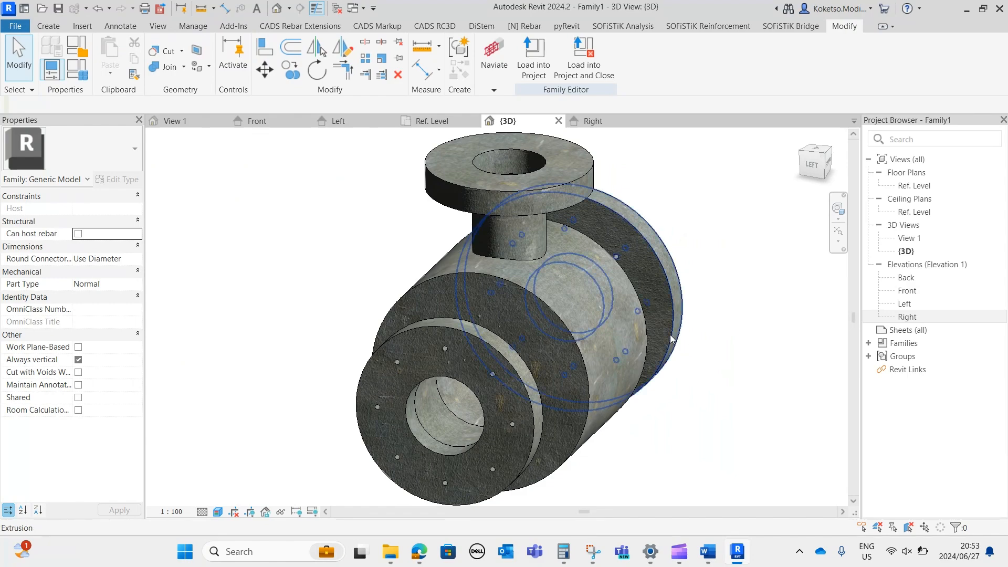
scroll(421, 396, up, 4)
click(524, 315)
shift+middle_drag(628, 437, 569, 278)
scroll(519, 384, down, 1)
key(Escape)
Open the left end flange's extrusion sketch in the Left elevation and set its top bolt-hole circle's radius to 5 mm.
shift+middle_drag(417, 225, 550, 362)
click(476, 301)
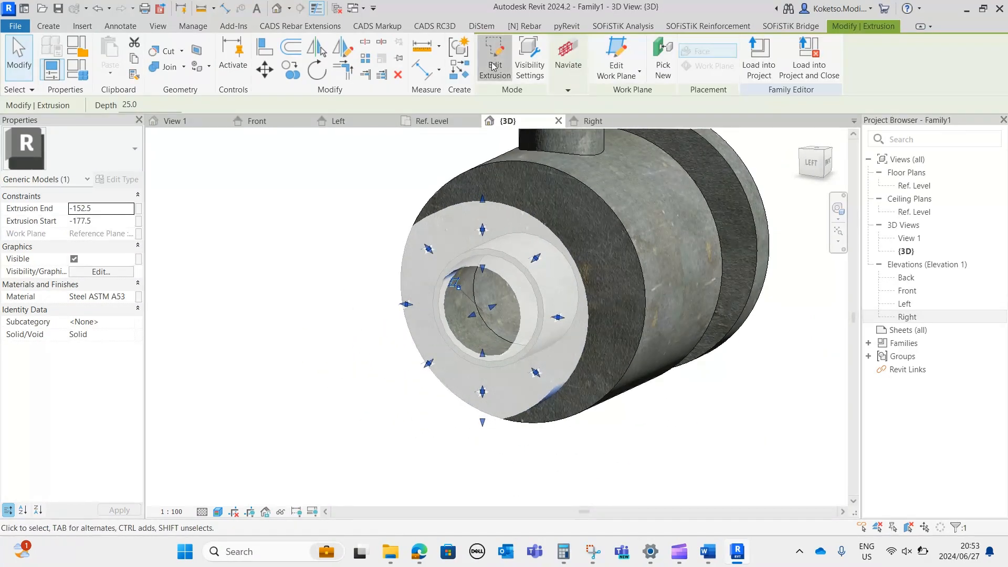
click(569, 181)
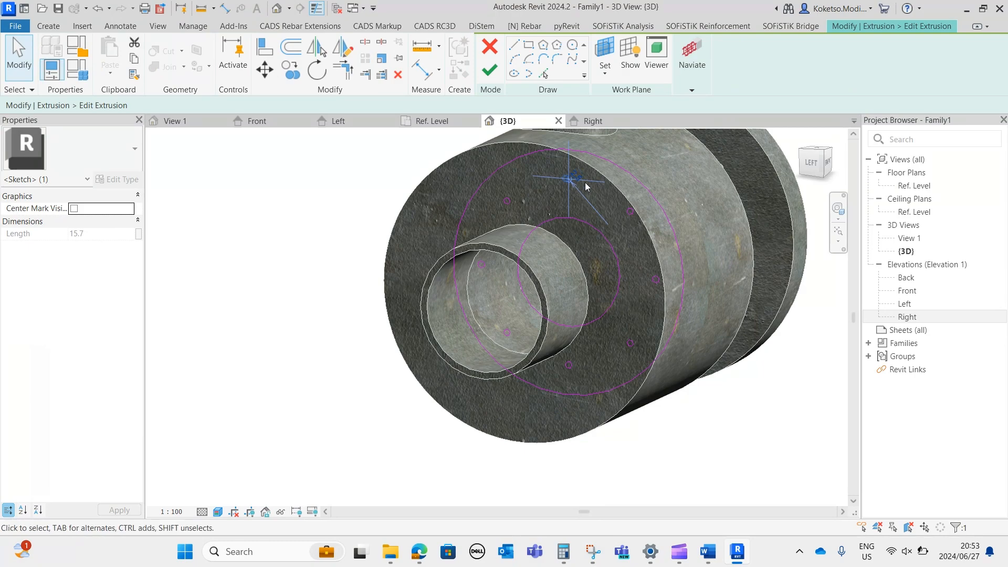
scroll(554, 176, up, 4)
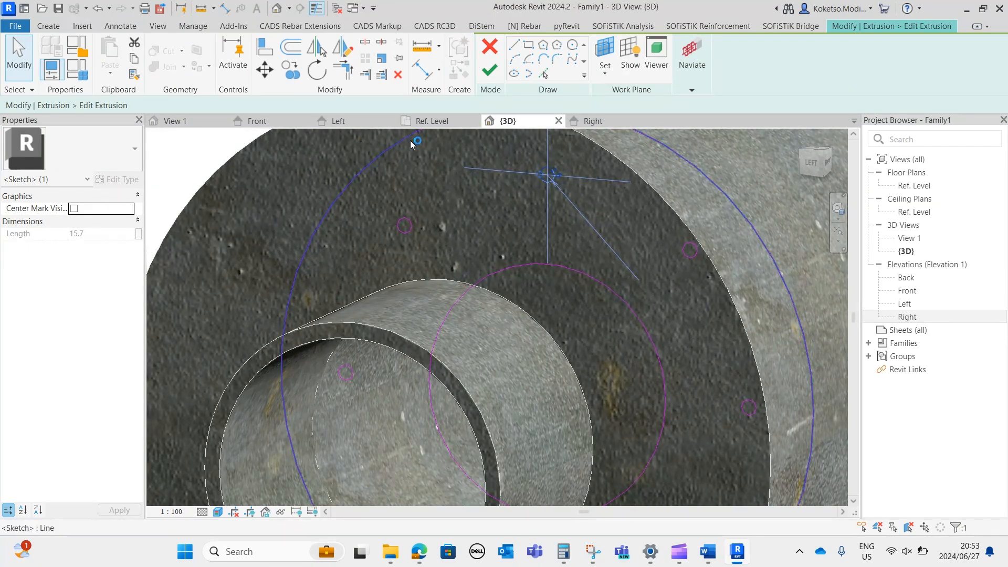
click(340, 122)
scroll(450, 194, up, 3)
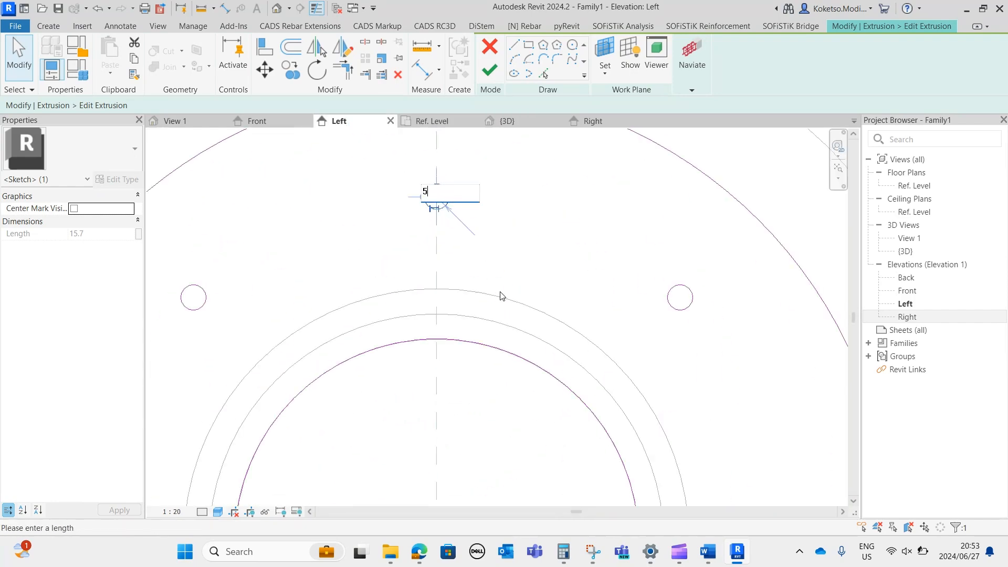
key(Return)
Set the radius of this flange's upper-right, right and lower-right bolt-hole circles to 5 mm.
scroll(495, 225, down, 4)
click(588, 264)
scroll(591, 264, up, 4)
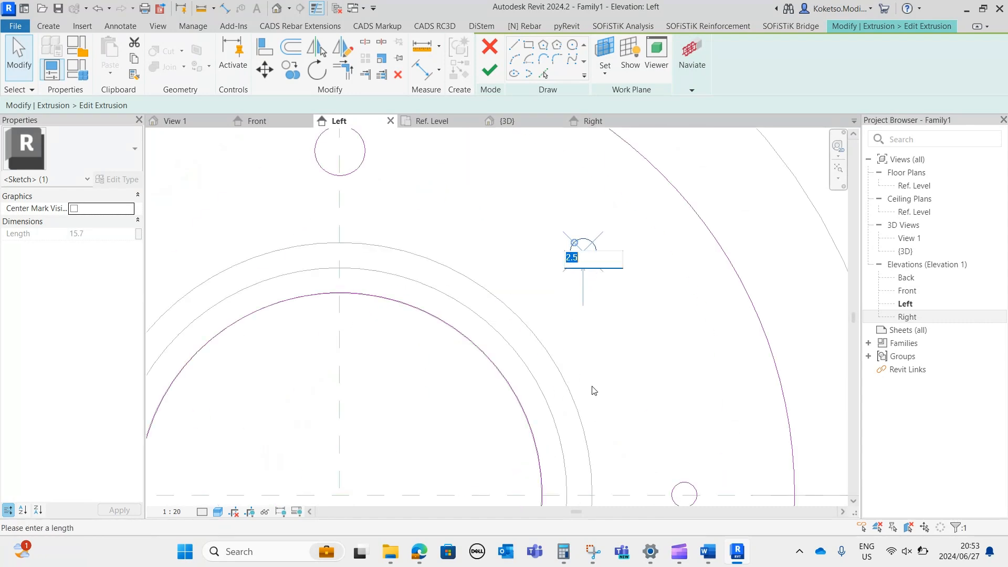
key(Return)
scroll(604, 375, down, 4)
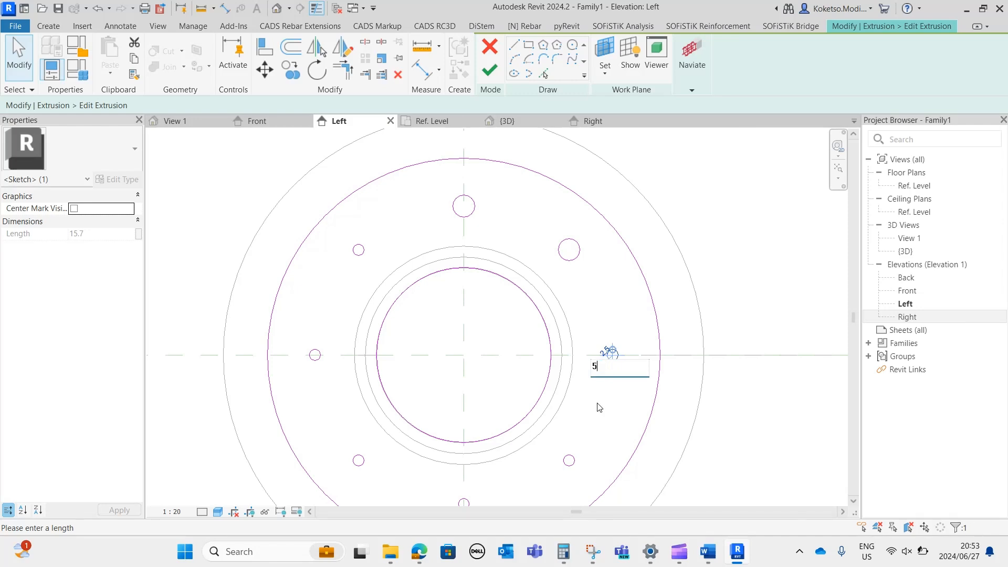
key(Return)
scroll(604, 396, down, 2)
scroll(598, 381, up, 2)
click(612, 367)
key(Return)
Set the radius of this flange's bottom and lower-left bolt-hole circles to 5 mm.
click(485, 428)
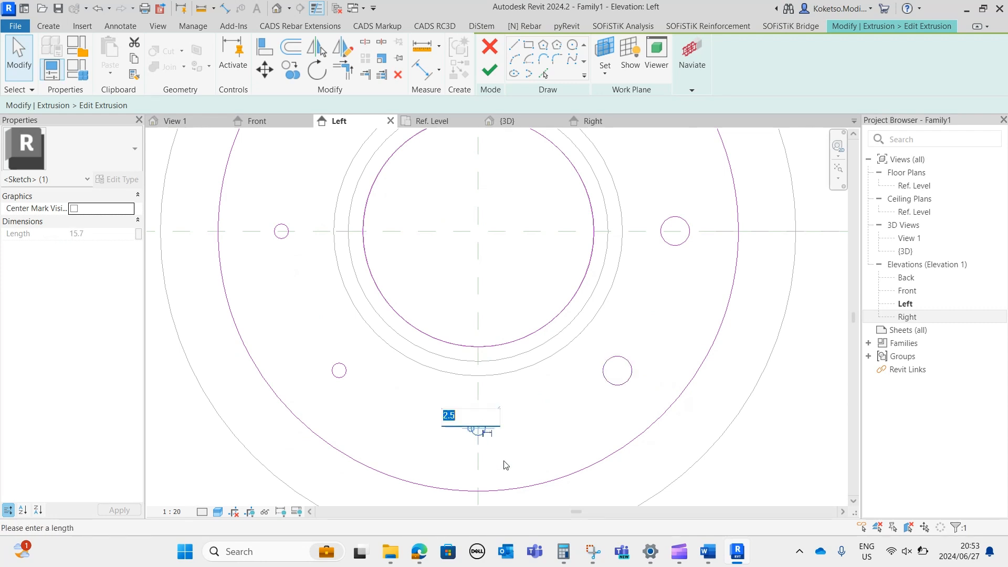
key(Return)
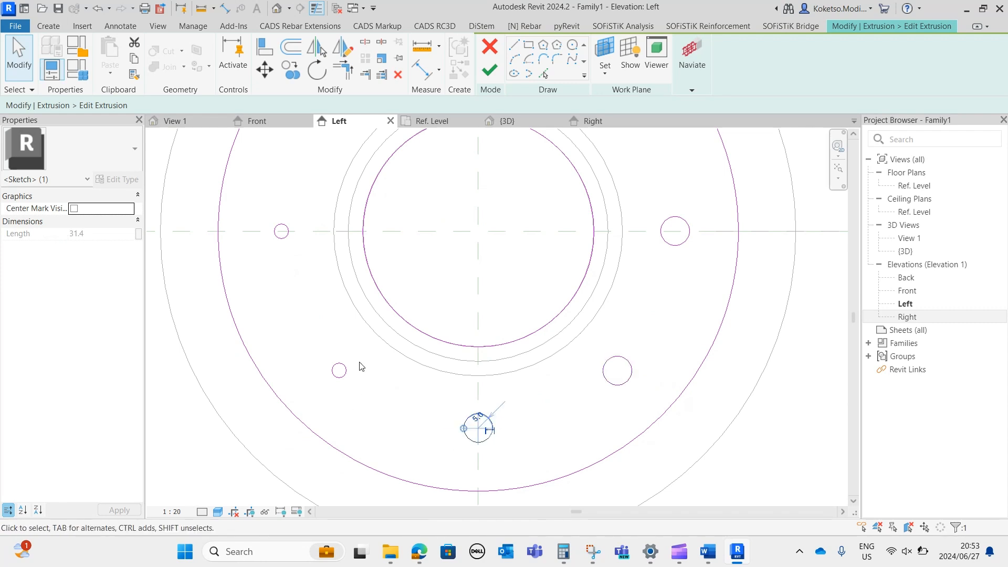
click(337, 364)
click(357, 384)
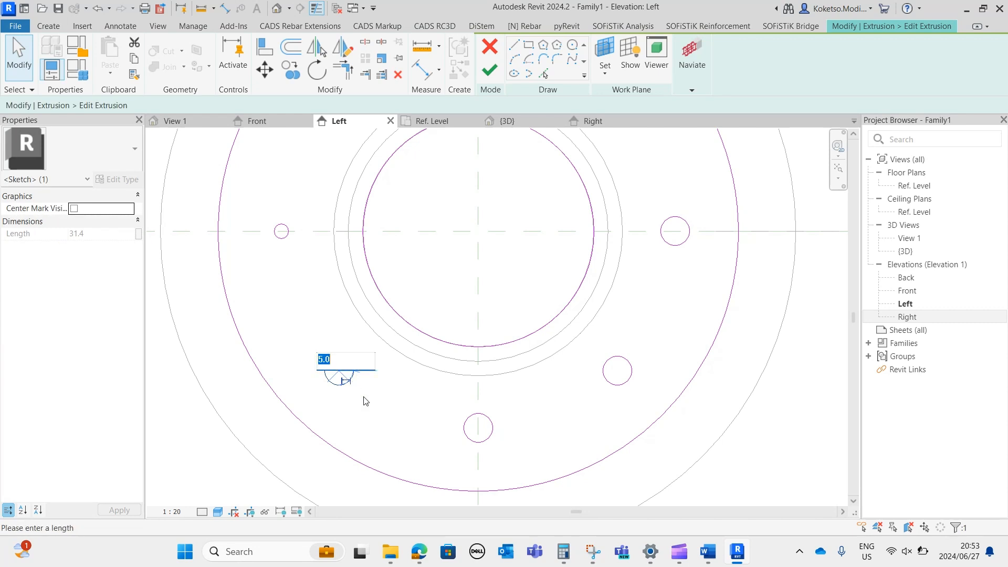
key(Return)
Set the radius of this flange's left and upper-left bolt-hole circles to 5 mm.
click(291, 224)
click(286, 226)
scroll(282, 228, up, 3)
click(294, 220)
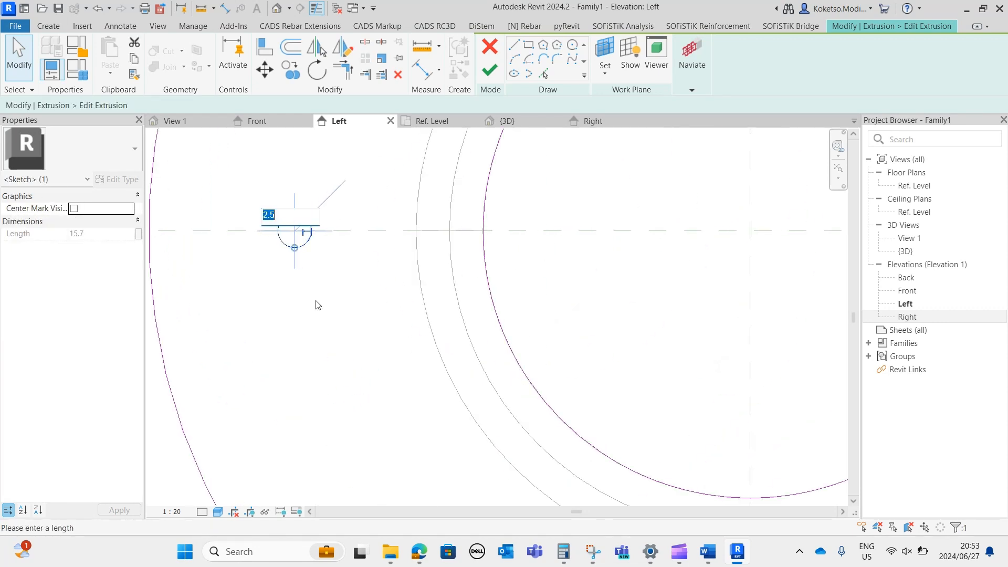
key(Return)
scroll(356, 367, down, 3)
middle_drag(398, 271, 349, 386)
scroll(349, 387, down, 2)
click(357, 226)
scroll(355, 228, up, 3)
click(359, 226)
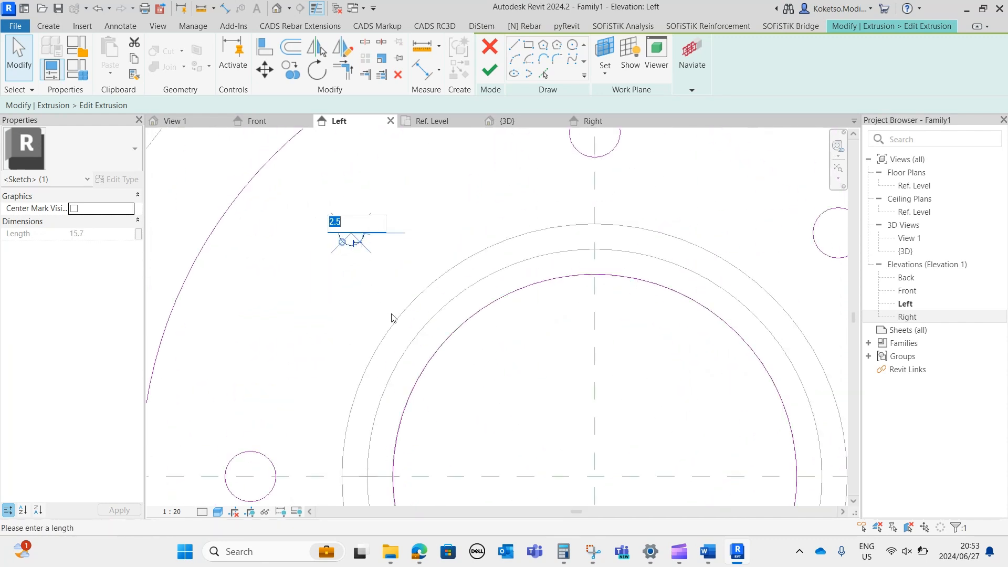
key(Return)
Finish the left end flange's sketch and return to the 3D view.
scroll(450, 263, down, 3)
click(447, 261)
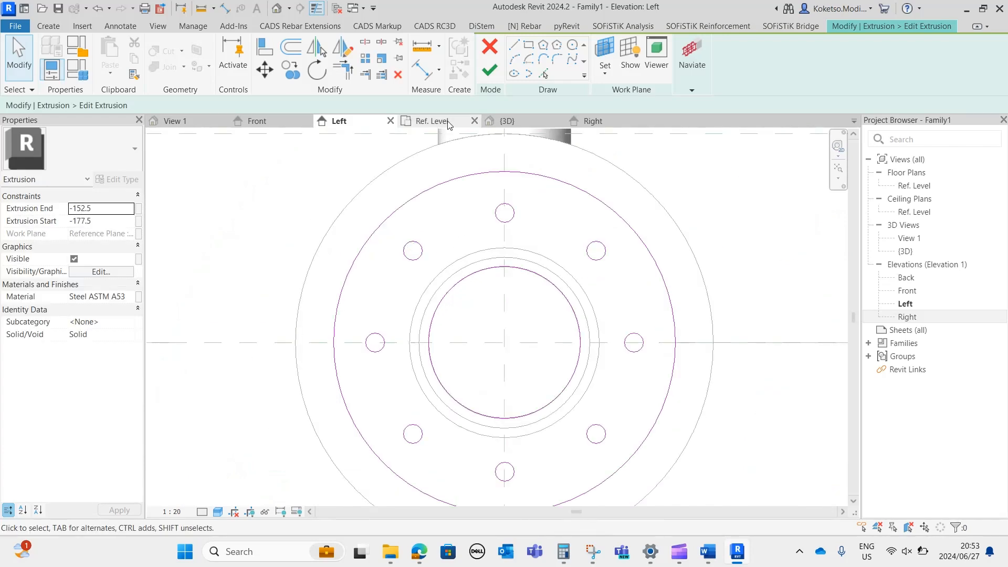
click(488, 65)
click(525, 120)
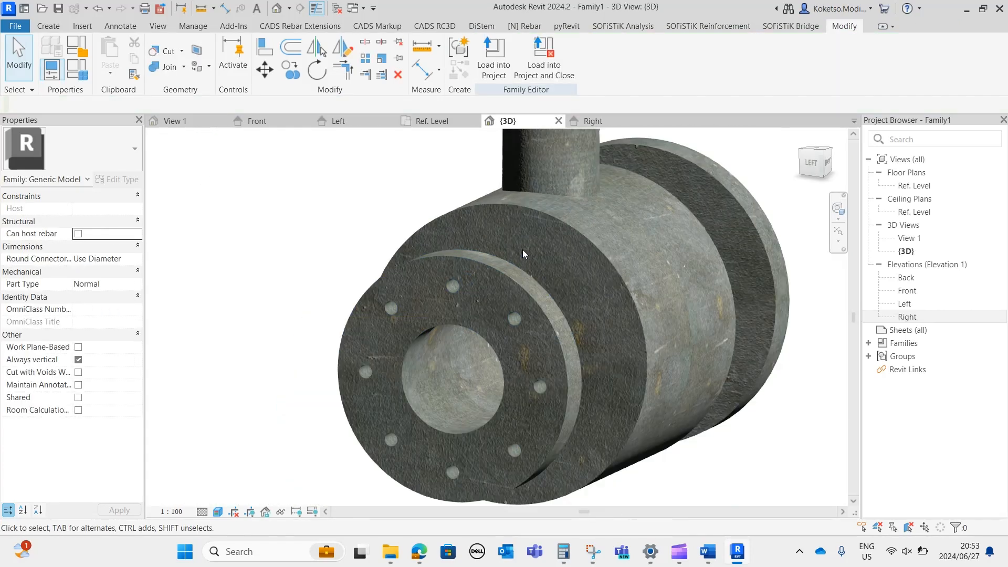
Open the right end flange's extrusion sketch for editing and show it in the Right elevation.
scroll(522, 251, down, 2)
shift+middle_drag(736, 360, 586, 372)
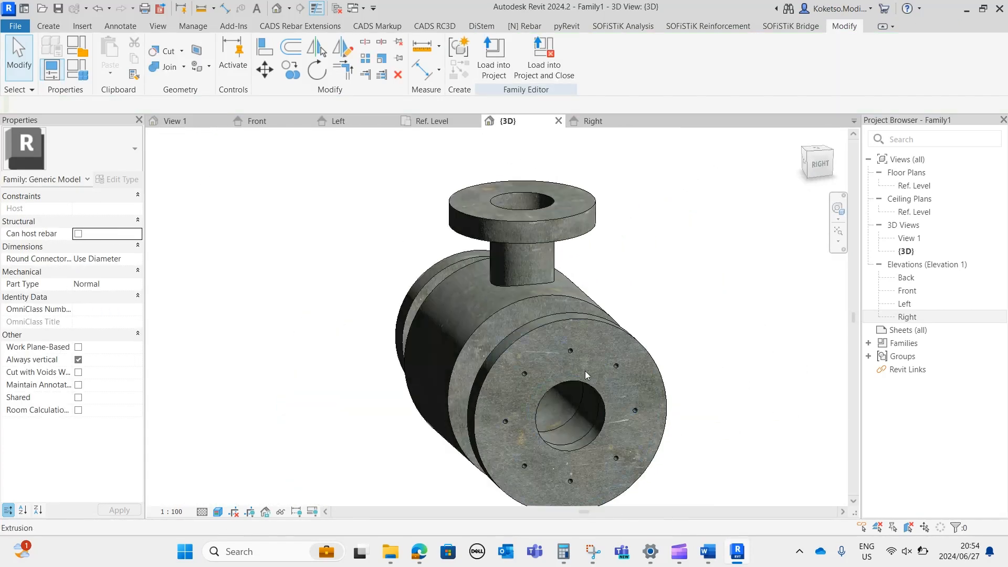
scroll(567, 323, up, 2)
click(572, 314)
scroll(572, 314, up, 1)
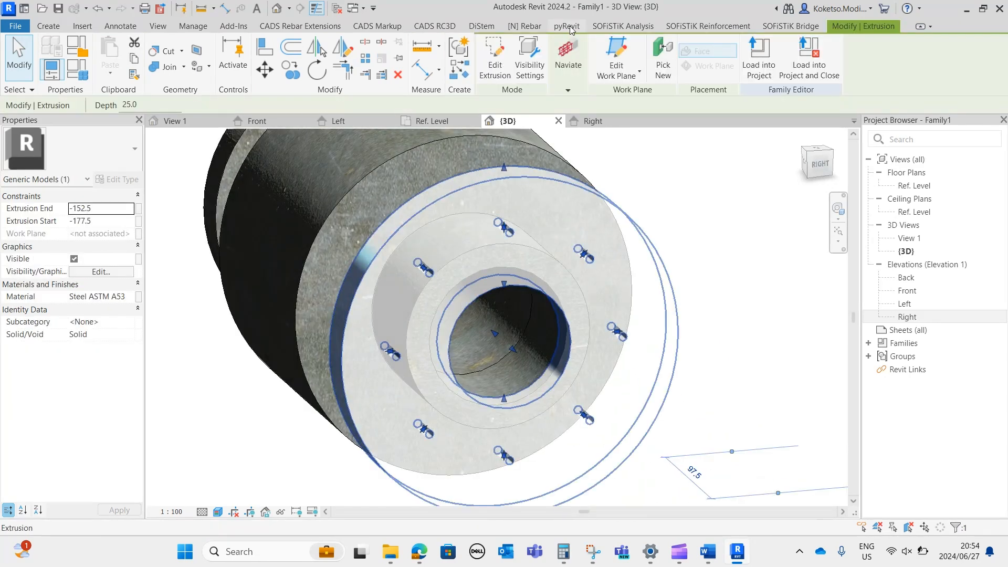
click(500, 61)
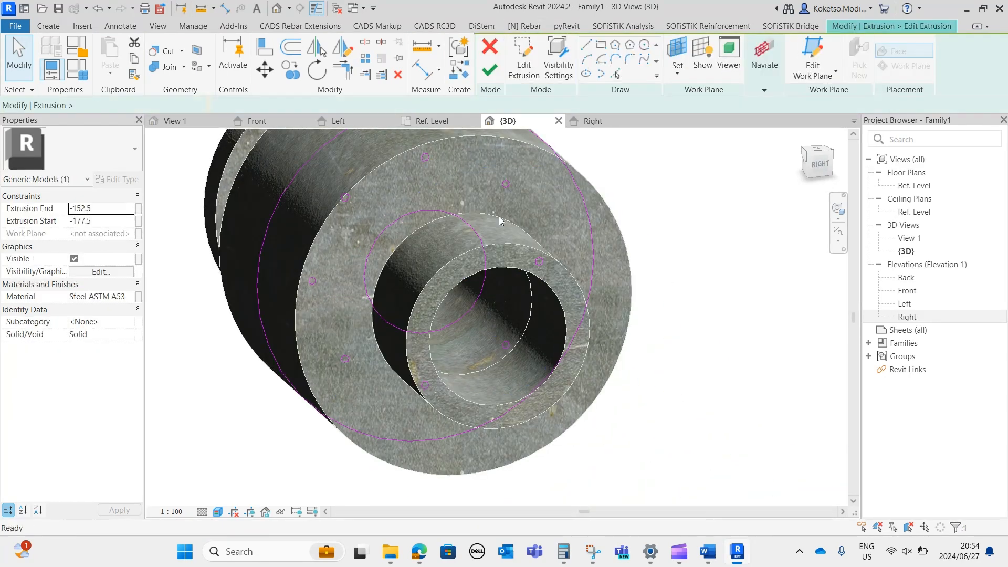
click(505, 185)
click(593, 120)
Set the radius of the right end flange's upper-right and top bolt-hole circles to 5 mm.
scroll(557, 220, up, 5)
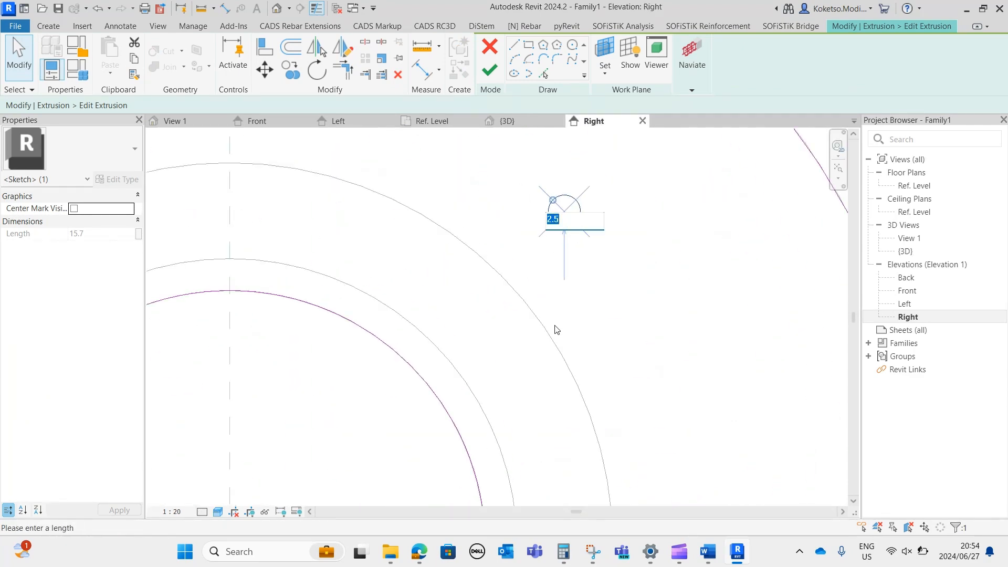
text(5)
key(Return)
scroll(560, 329, down, 2)
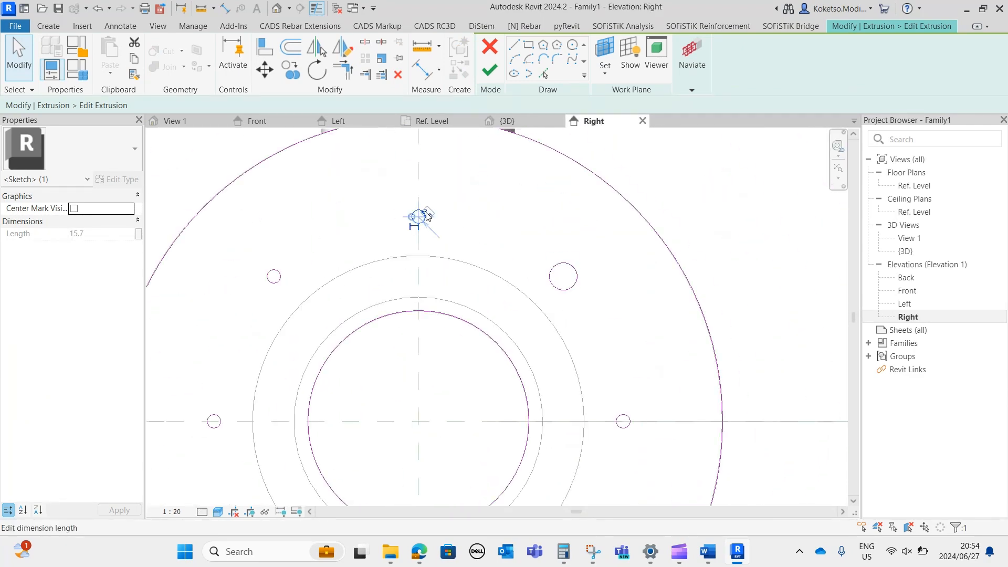
key(Return)
Set the radius of the right end flange's upper-left and left bolt-hole circles to 5 mm.
middle_drag(438, 246, 543, 222)
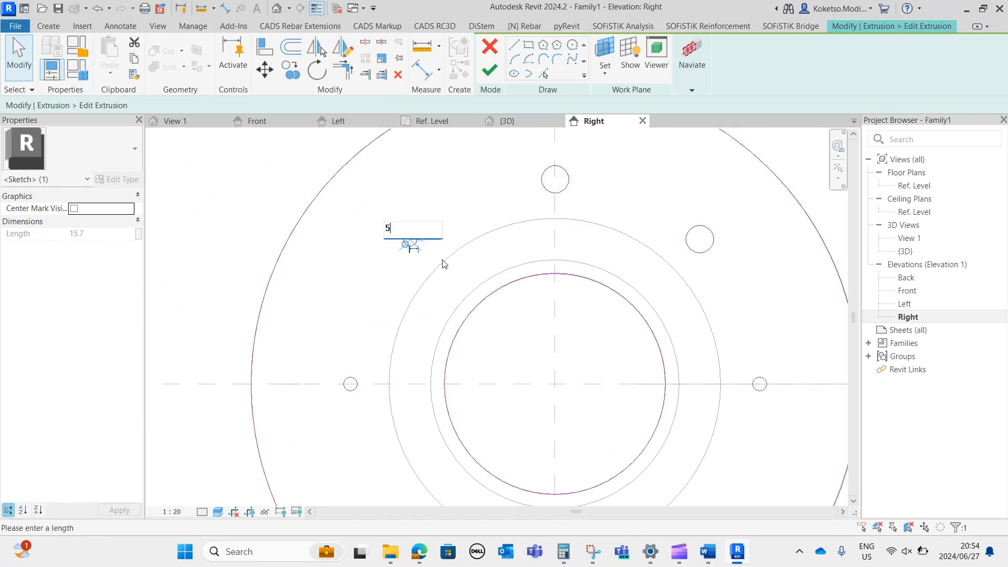
key(Return)
middle_drag(441, 276, 455, 154)
click(368, 250)
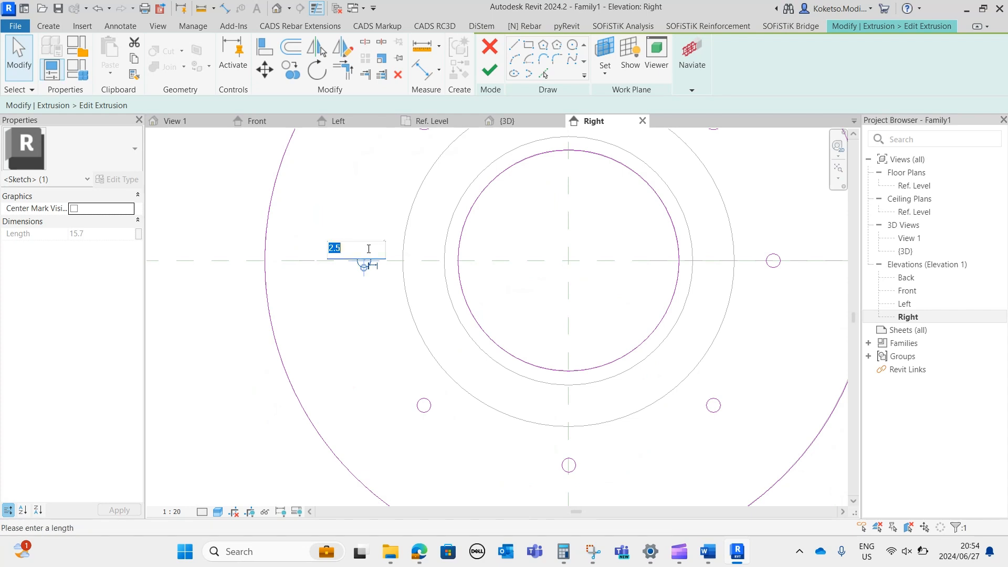
key(Return)
Set the radius of the right end flange's lower-left and bottom bolt-hole circles to 5 mm.
middle_drag(456, 382, 446, 286)
click(418, 316)
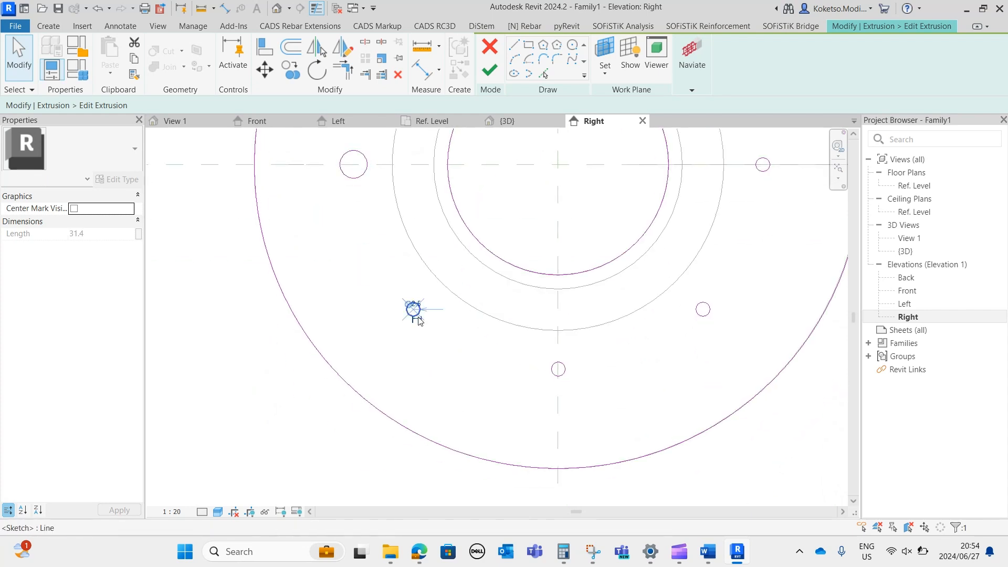
drag(418, 305, 422, 298)
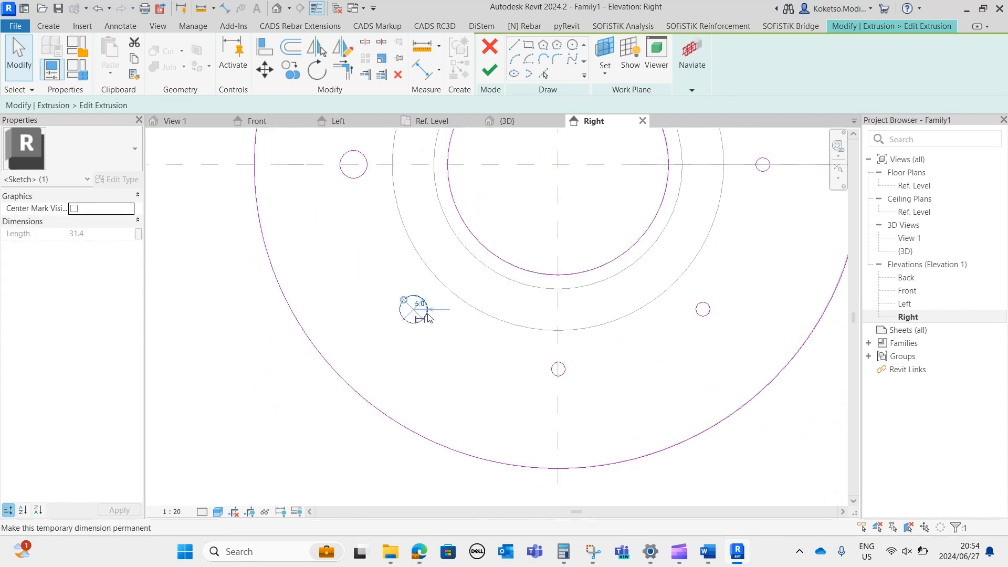
key(Return)
click(557, 363)
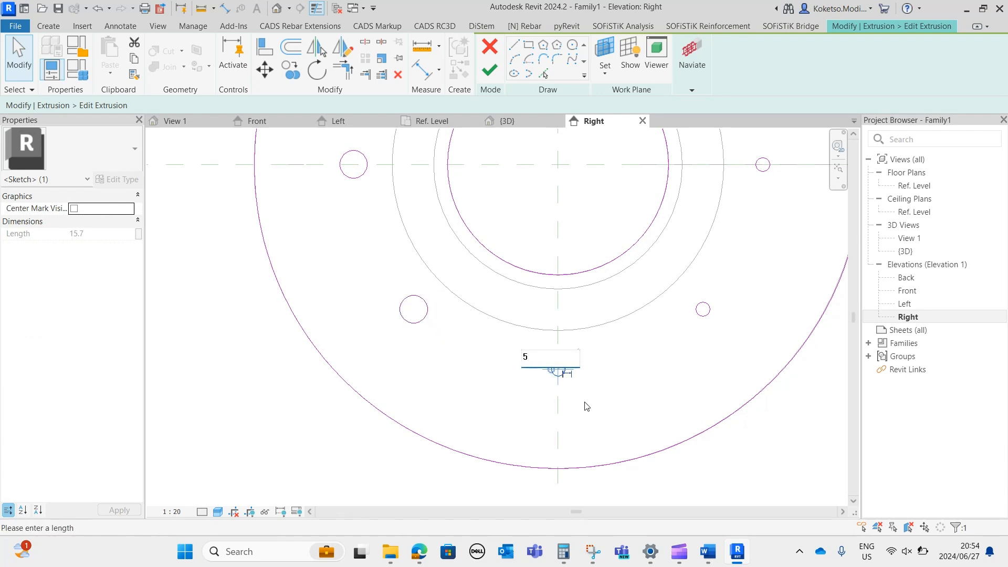
key(Return)
Set the radius of the right end flange's lower-right and right bolt-hole circles to 5 mm.
middle_drag(698, 347, 528, 373)
click(540, 339)
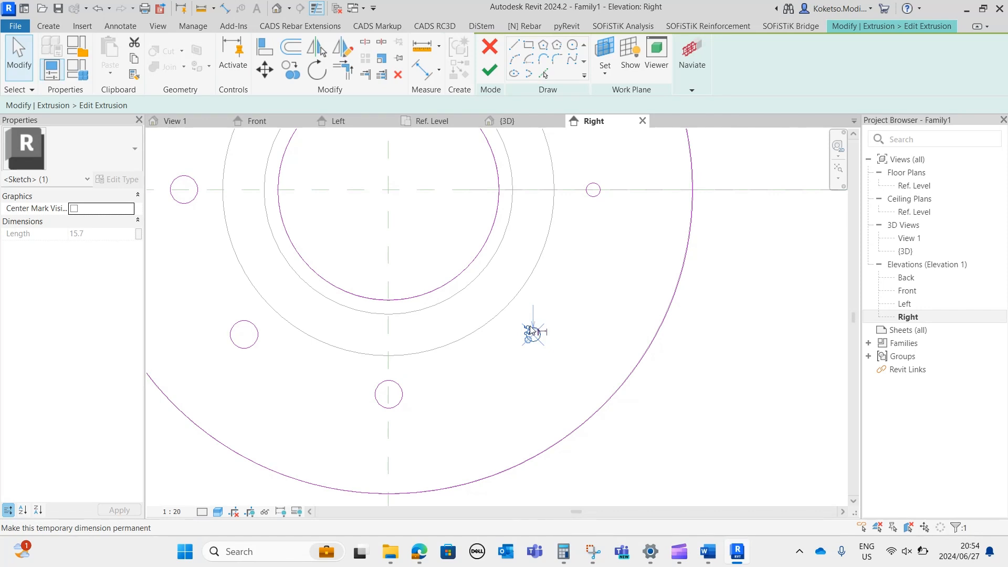
key(Return)
middle_drag(604, 142, 576, 247)
click(566, 291)
click(569, 286)
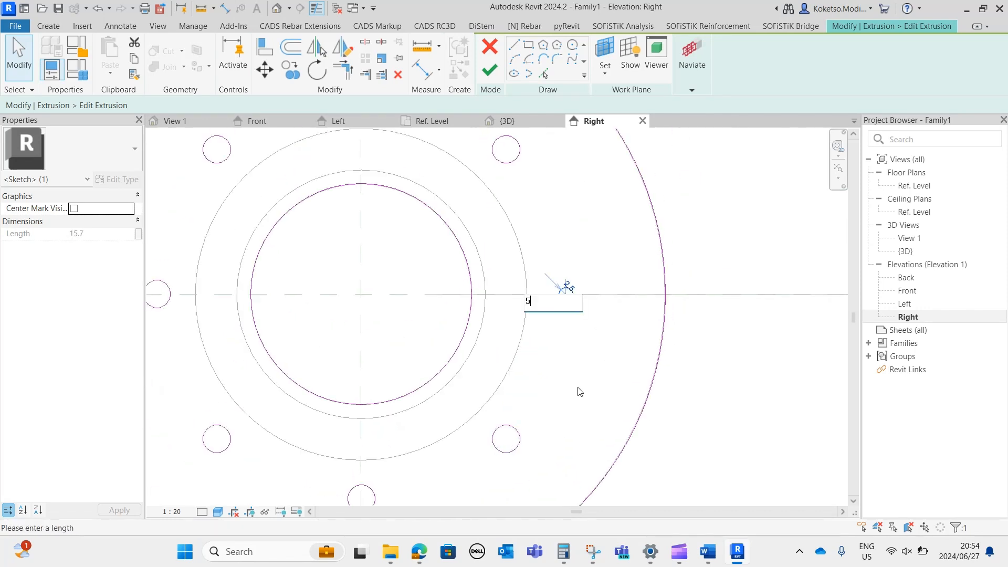
key(Return)
Finish the right end flange's sketch and inspect the resized bolt holes in the 3D view.
scroll(597, 414, down, 2)
scroll(588, 404, down, 2)
key(Escape)
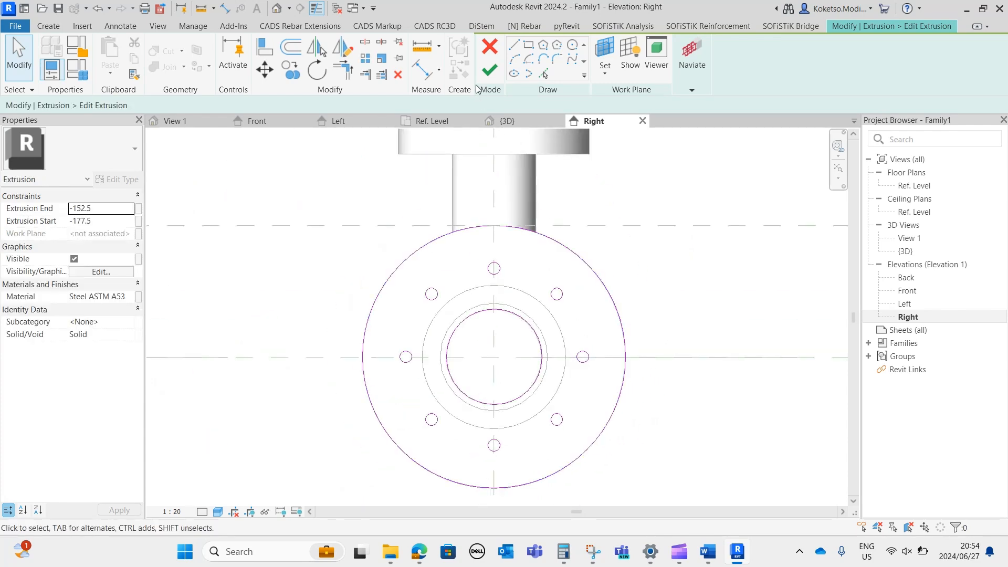
click(489, 70)
click(509, 122)
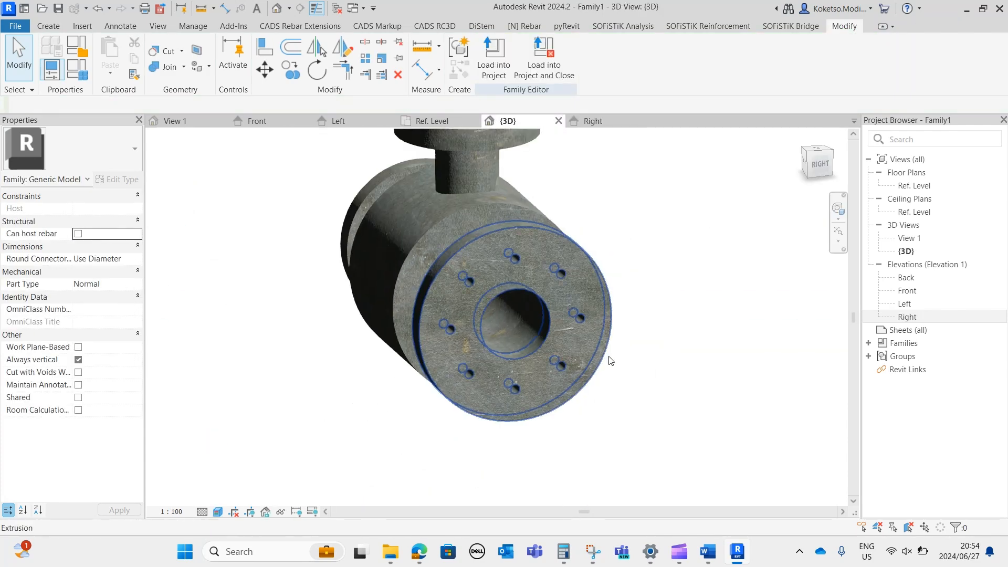
click(685, 270)
shift+middle_drag(686, 270, 674, 336)
scroll(676, 336, up, 2)
click(716, 420)
shift+middle_drag(716, 420, 722, 460)
Open the vertical branch pipe's extrusion sketch, just below the top flange, for editing in the Ref. Level floor plan.
shift+middle_drag(632, 231, 504, 235)
click(506, 236)
shift+middle_drag(522, 283, 533, 342)
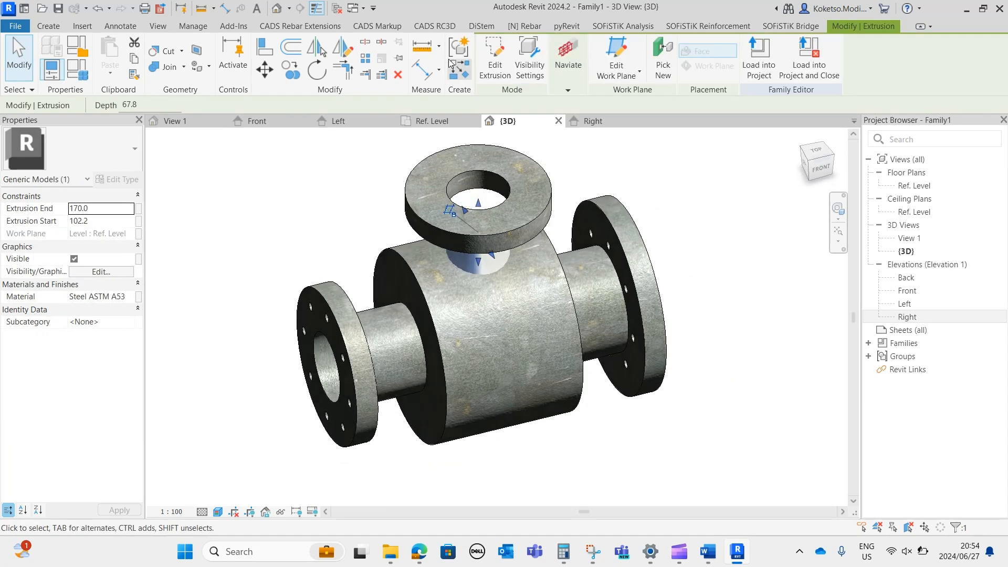
click(429, 121)
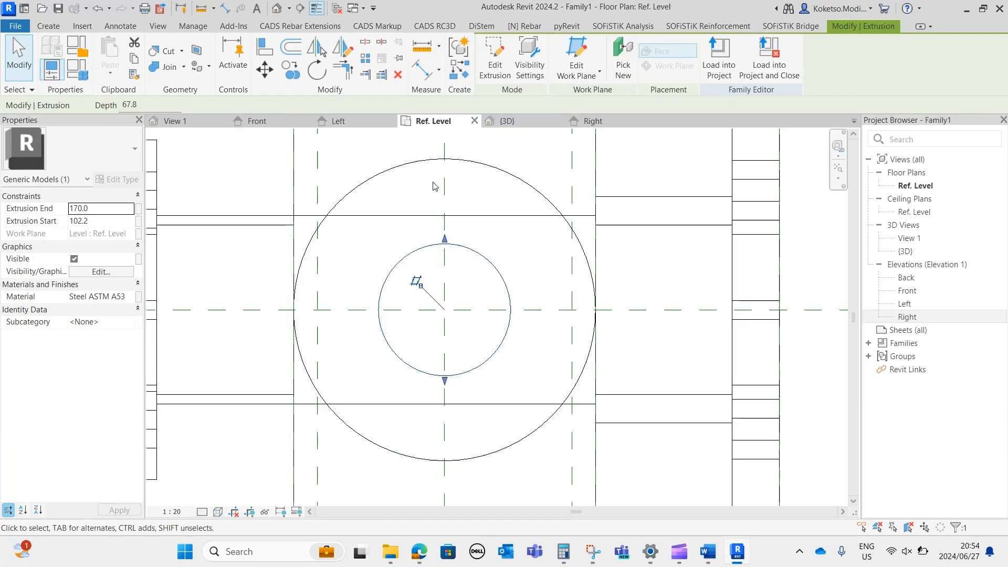
click(495, 65)
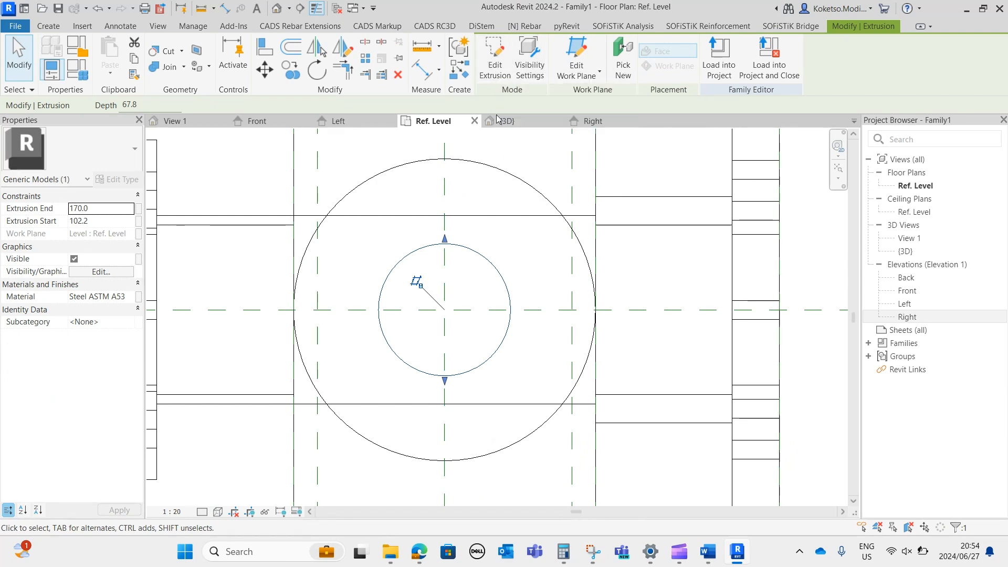
Try a 60 mm radius for the branch pipe's circle and settle on 50 mm.
click(449, 244)
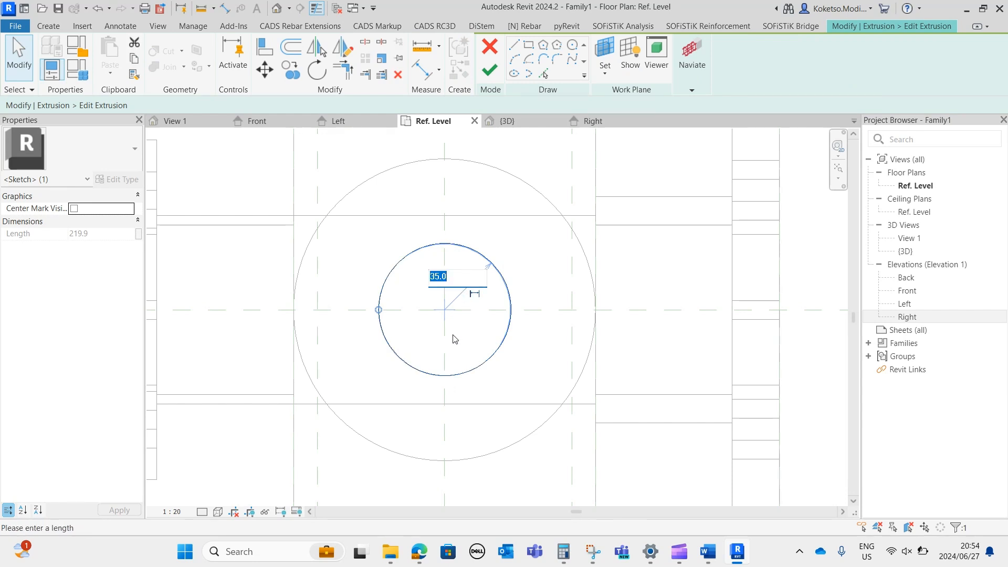
text(60)
key(Return)
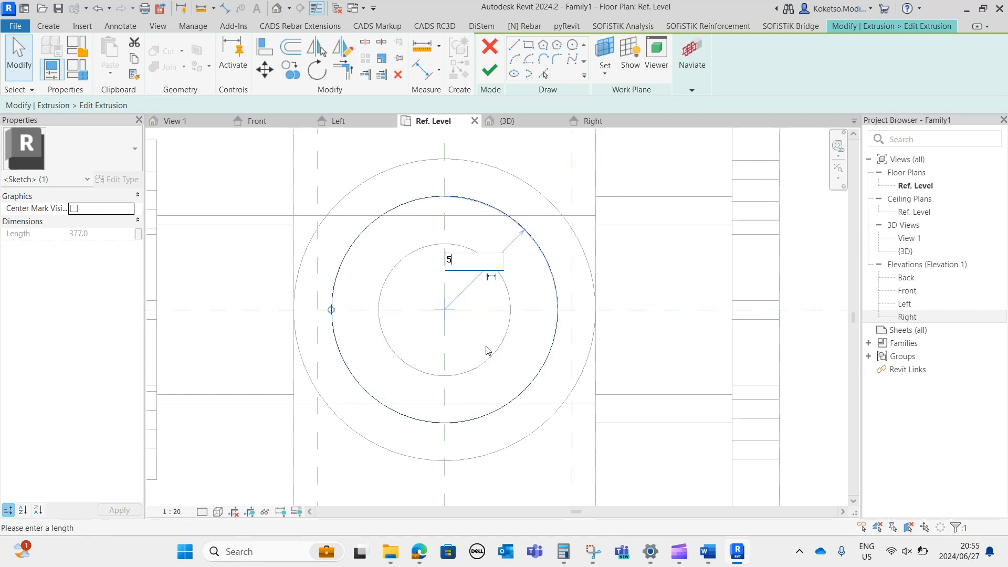
key(Return)
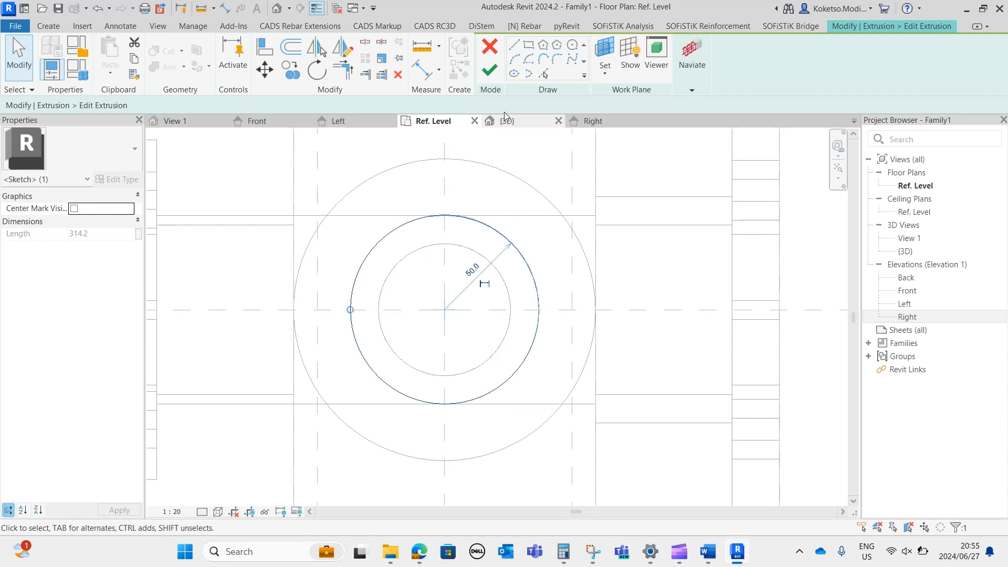
Draw a concentric inner circle of about 35 mm radius matching the flange bore, finish the branch pipe's sketch and return to the 3D view.
key(Escape)
click(572, 45)
click(445, 309)
click(444, 243)
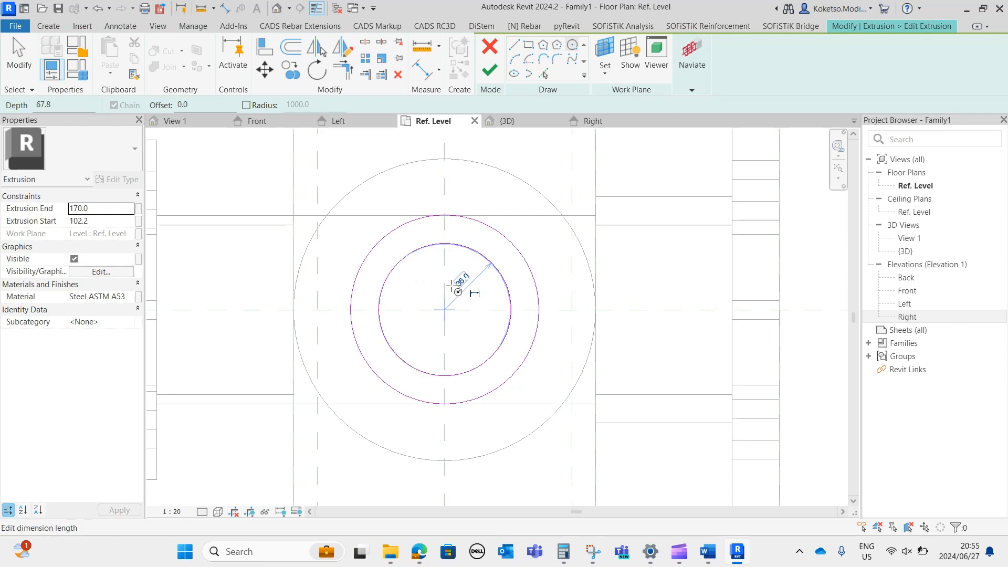
click(489, 70)
click(507, 121)
Select the central horizontal body extrusion between the two end pipes in the 3D view.
mouse_move(462, 179)
shift+middle_down()
mouse_move(554, 277)
mouse_move(560, 223)
mouse_move(503, 312)
shift+middle_up()
click(570, 307)
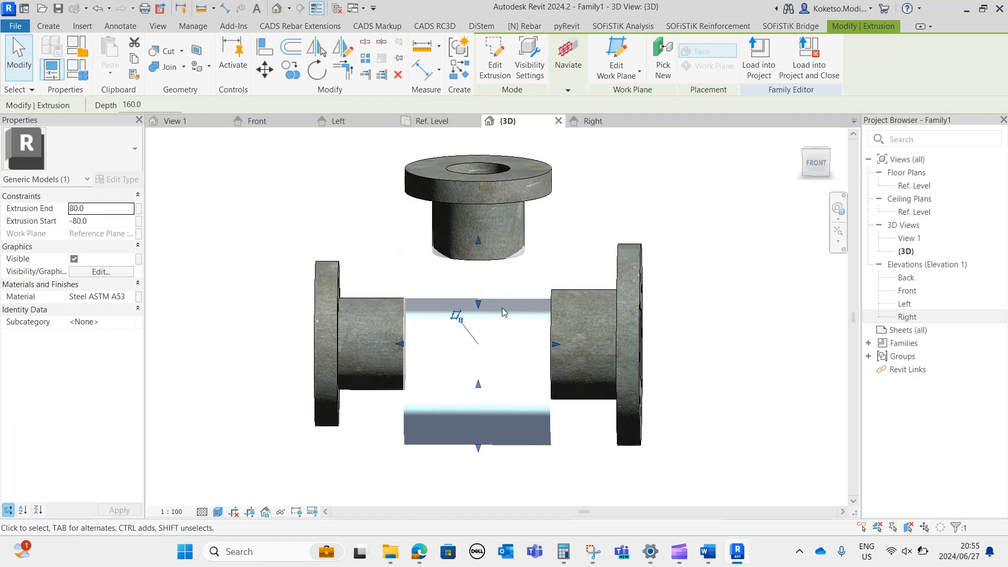
Create a void extrusion in the Ref. Level floor plan from a circle matching the vertical branch pipe's bore, centred on its axis.
key(Escape)
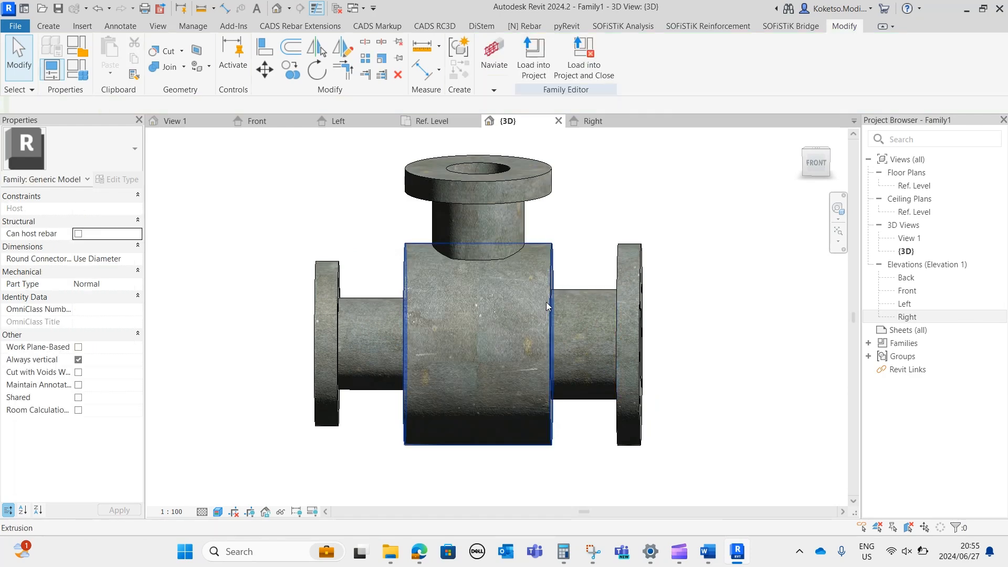
click(546, 302)
key(Escape)
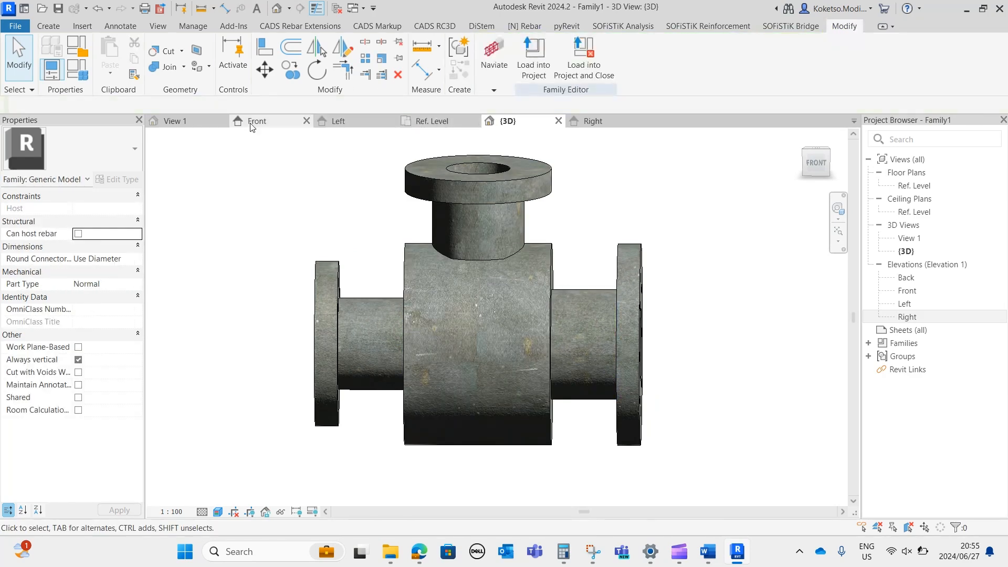
click(447, 120)
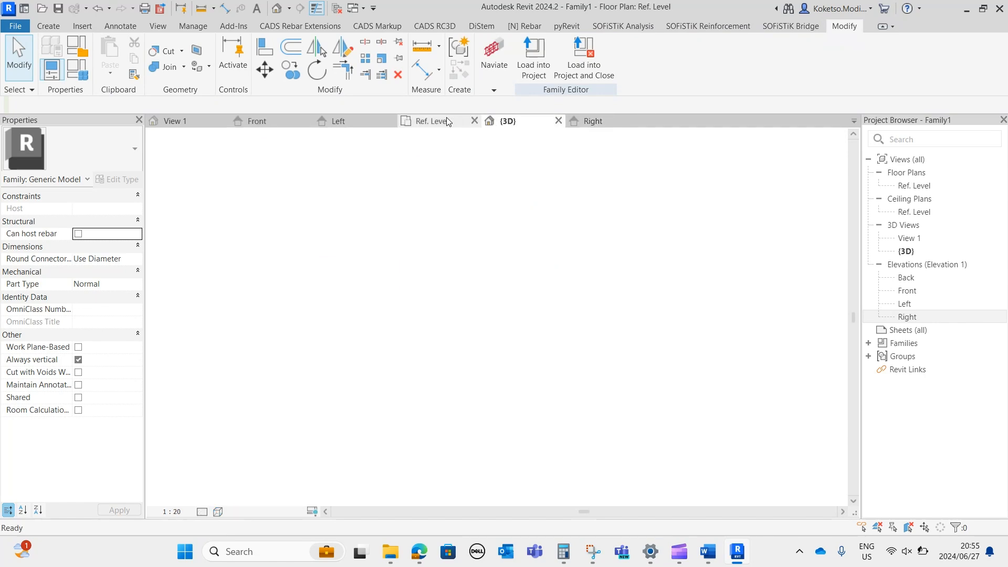
click(48, 26)
click(257, 58)
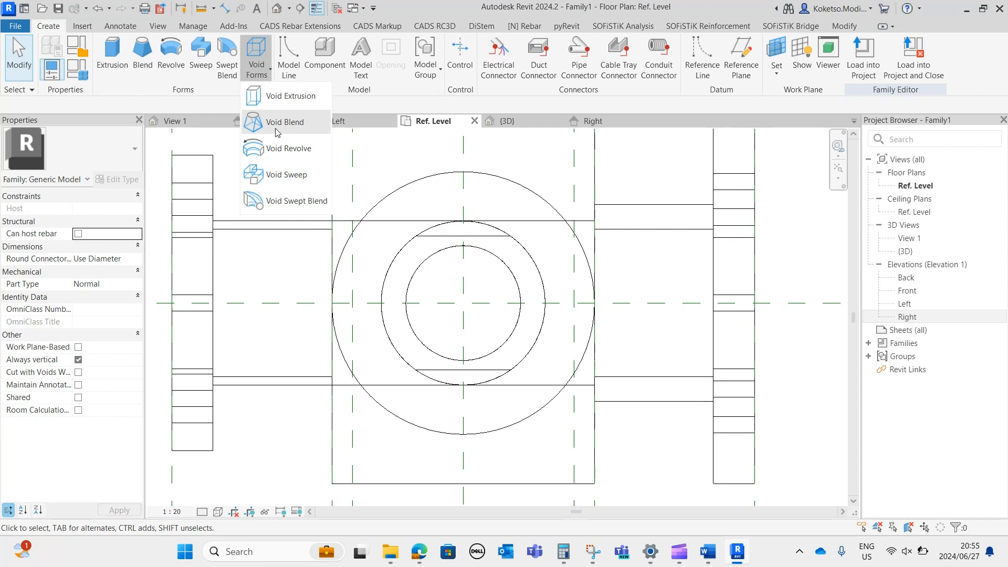
click(282, 97)
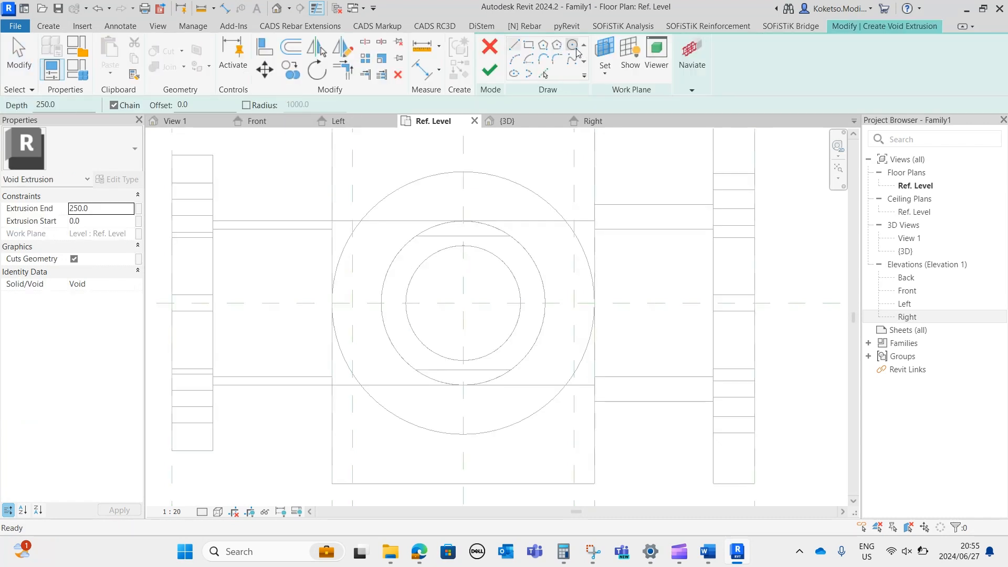
click(573, 46)
click(463, 303)
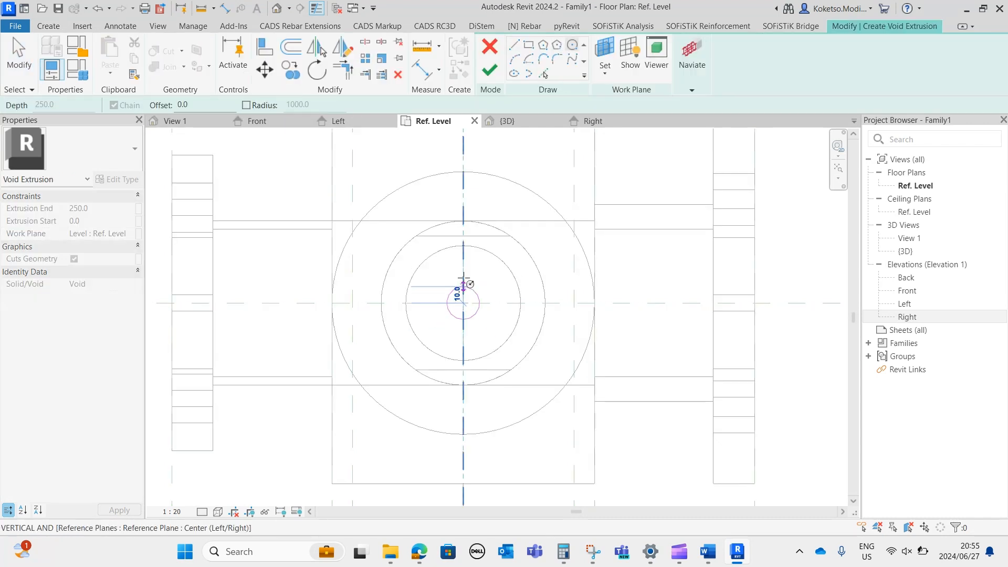
click(463, 245)
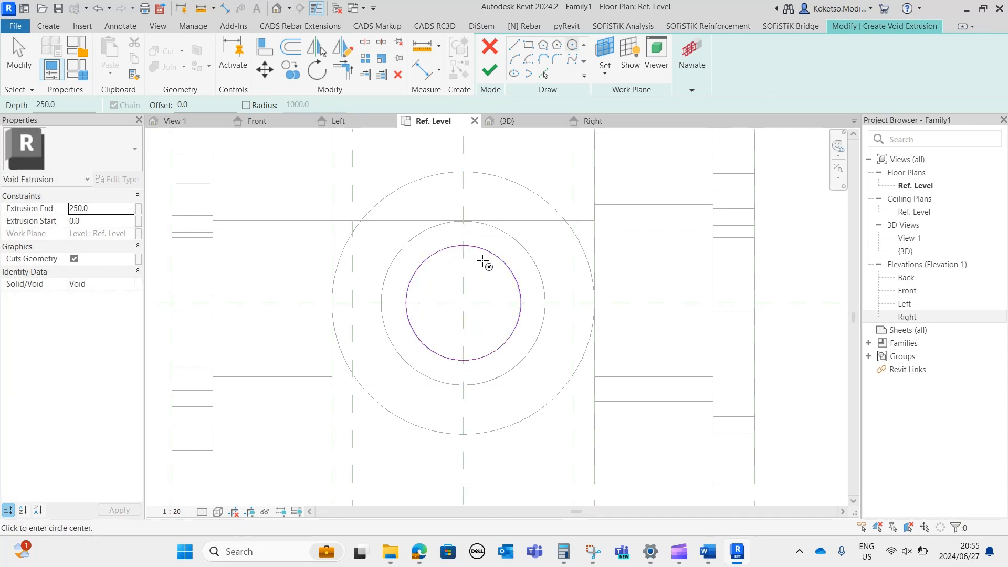
click(490, 73)
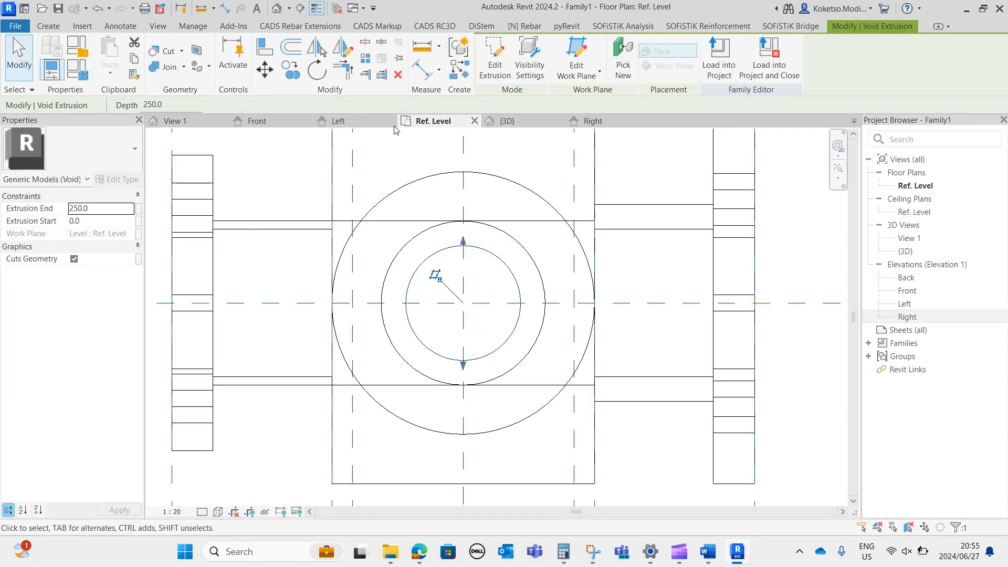
In the Front elevation, adjust the void's vertical extent to about 102.2 mm at its upper end and -44.6 mm at its lower end.
click(286, 123)
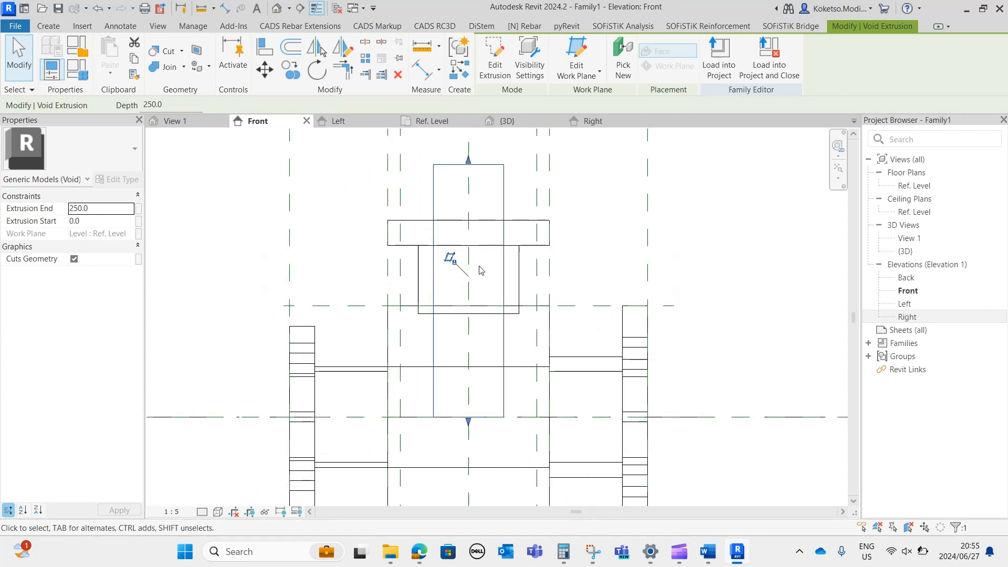
drag(468, 159, 473, 315)
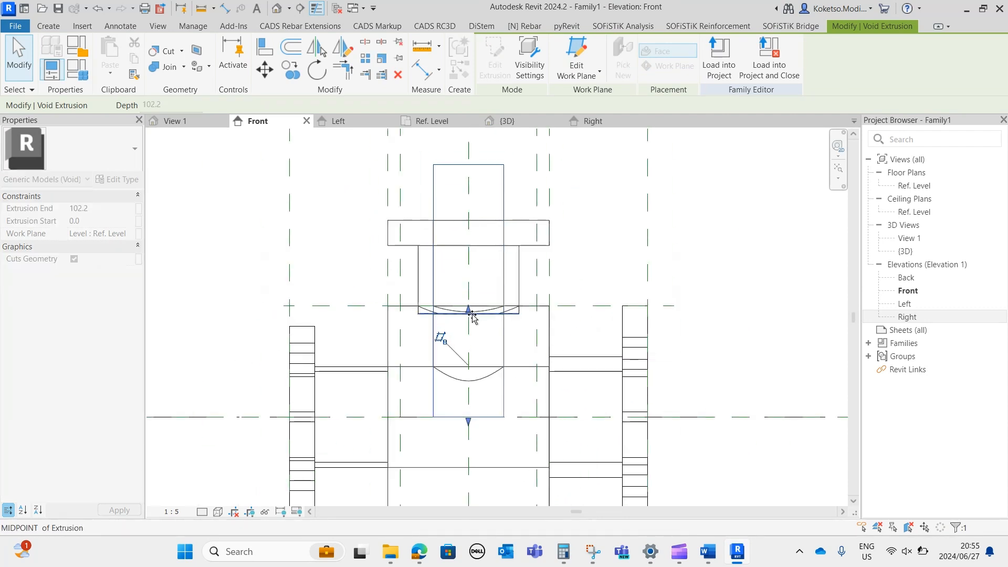
middle_drag(502, 349, 518, 160)
middle_drag(495, 246, 495, 295)
drag(484, 282, 486, 362)
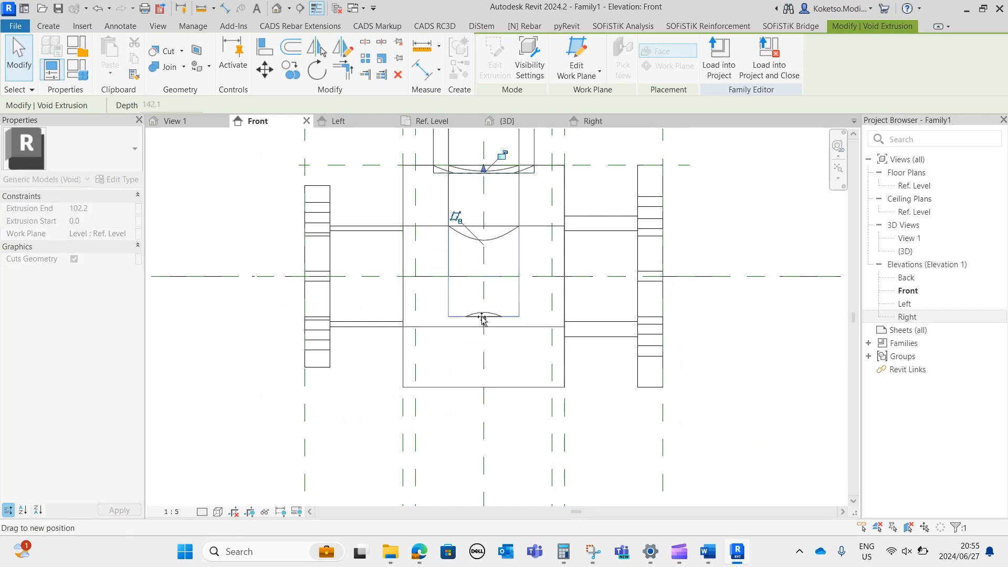
drag(482, 324, 484, 325)
middle_drag(484, 331, 506, 331)
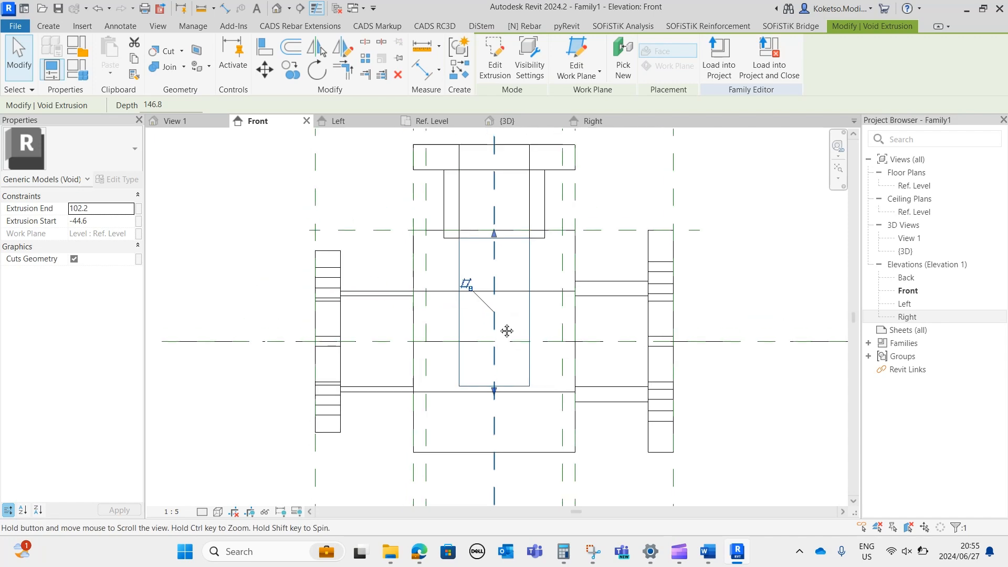
key(Escape)
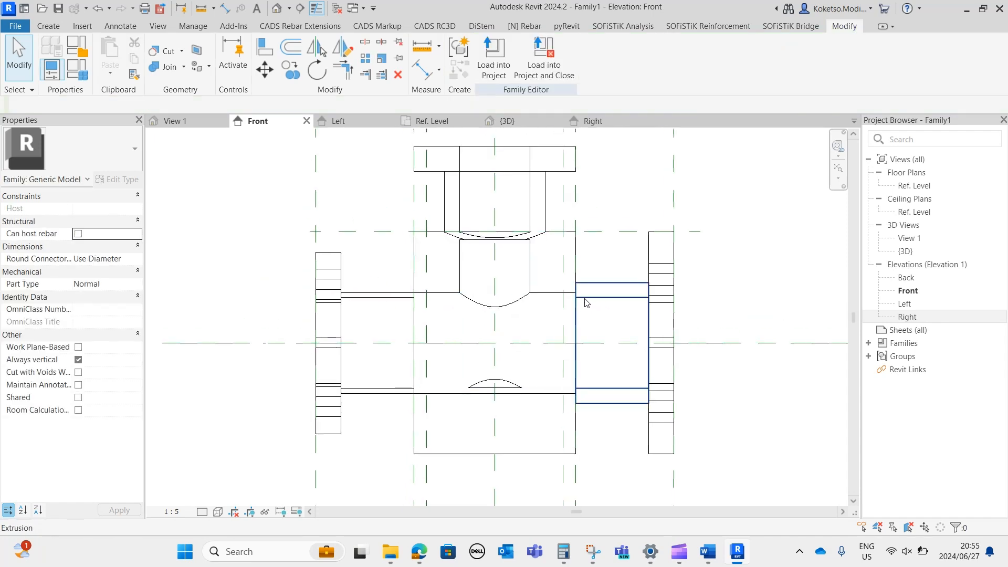
Set the 3D view to wireframe display and examine how the void passes through the central body.
click(507, 121)
mouse_move(506, 264)
shift+middle_down()
mouse_move(555, 345)
mouse_move(572, 339)
mouse_move(481, 418)
mouse_move(490, 401)
mouse_move(457, 414)
mouse_move(474, 424)
shift+middle_up()
click(587, 347)
click(315, 500)
click(201, 512)
click(241, 432)
shift+middle_drag(514, 340, 546, 367)
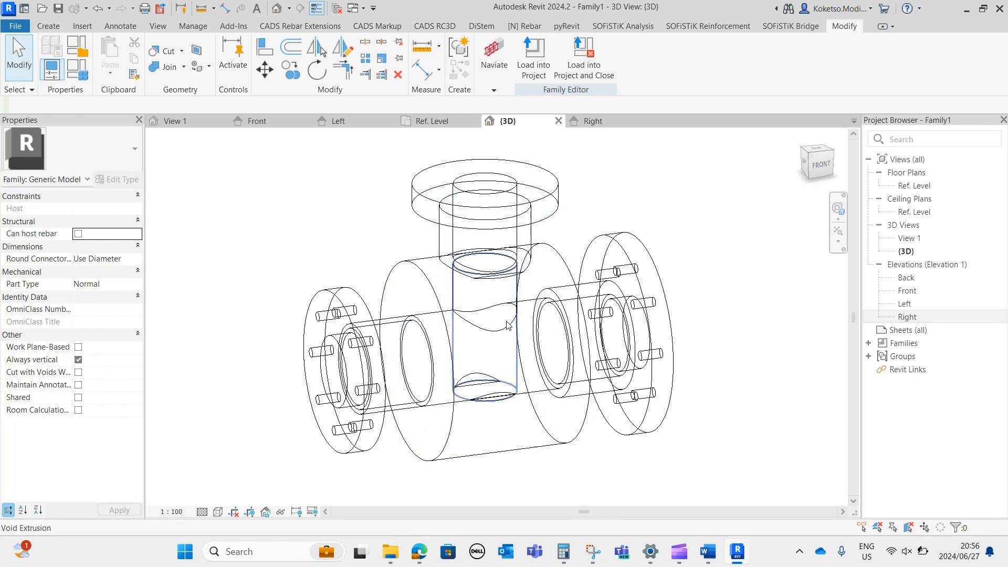
In the Front elevation, extend the void's upper end to the reference plane at the top of the central body, at 110 mm.
click(278, 121)
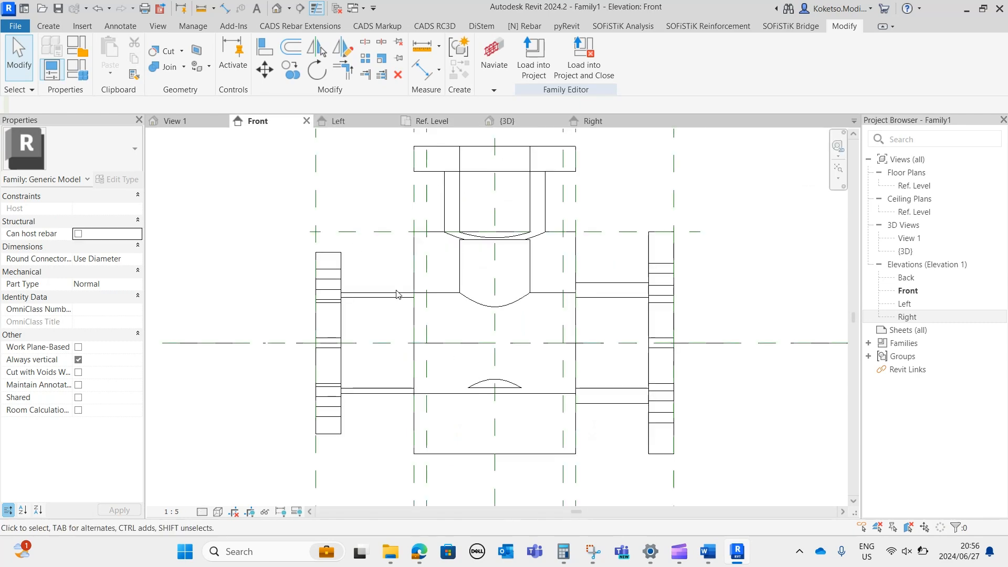
click(529, 255)
key(Escape)
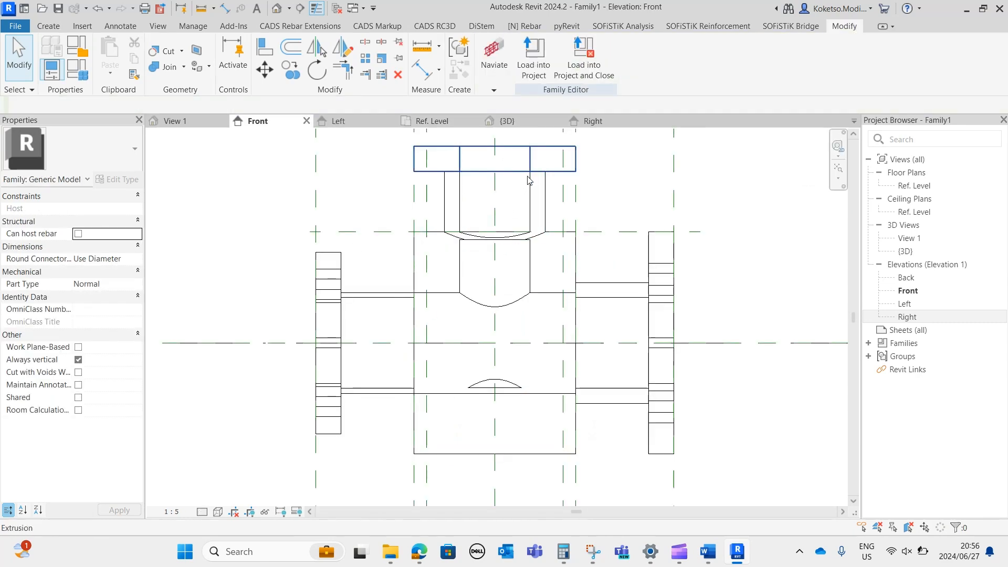
scroll(533, 273, up, 2)
click(530, 272)
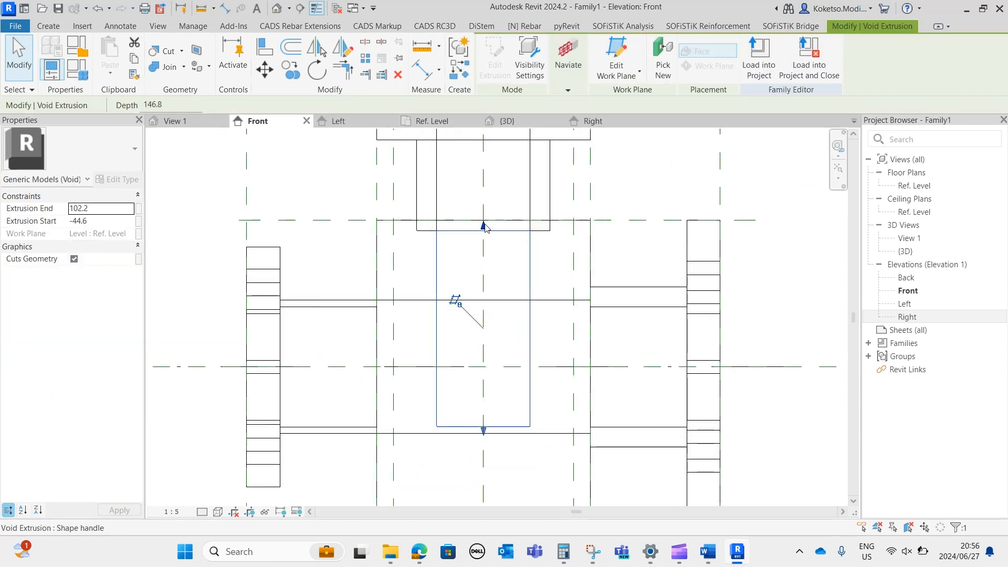
click(484, 219)
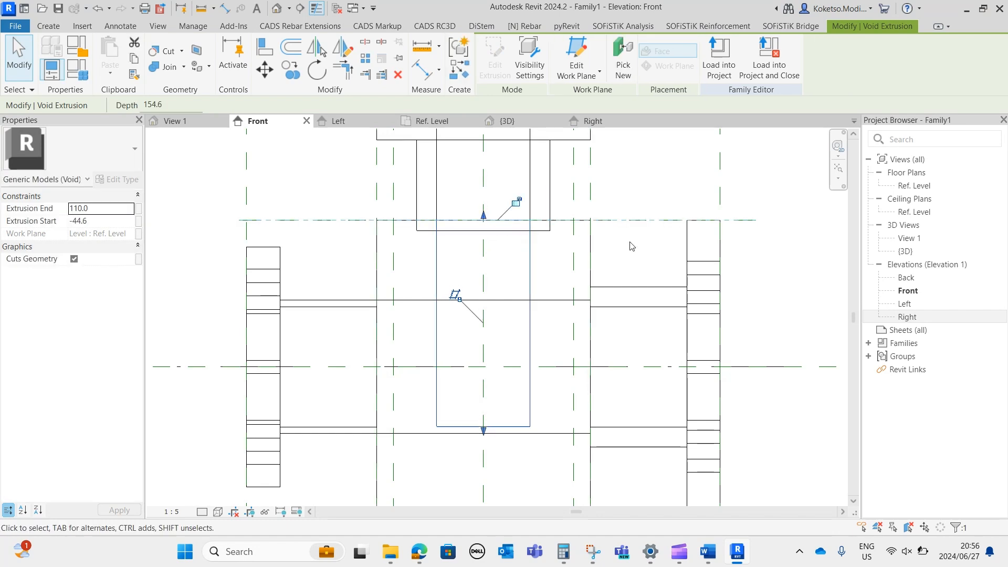
click(681, 232)
scroll(681, 232, down, 2)
scroll(623, 304, up, 1)
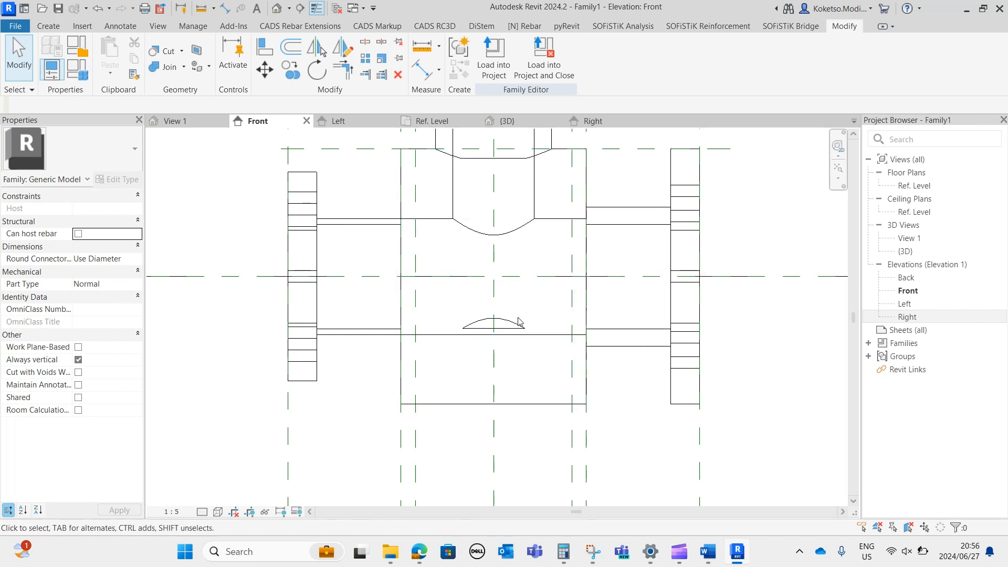
click(461, 211)
key(Escape)
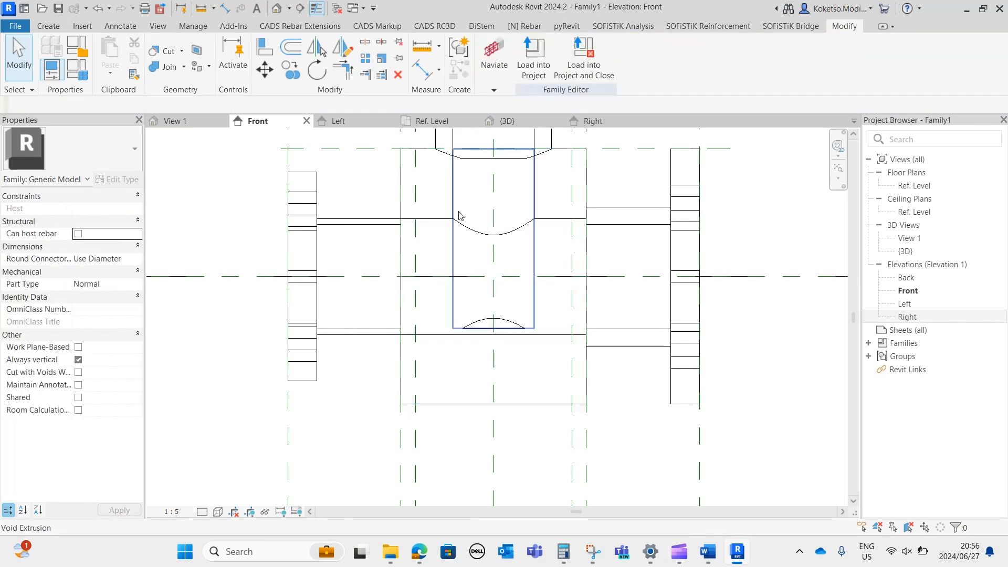
scroll(480, 203, up, 1)
middle_drag(493, 226, 501, 324)
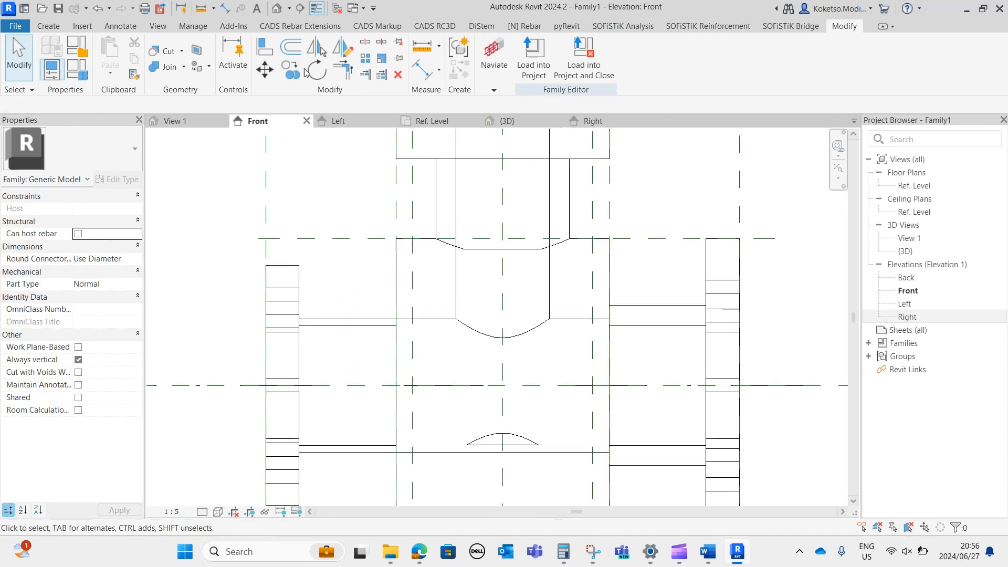
Set the 3D view's visual style to Realistic and inspect the bore through the top flange.
click(517, 123)
shift+middle_drag(546, 397, 485, 456)
click(228, 513)
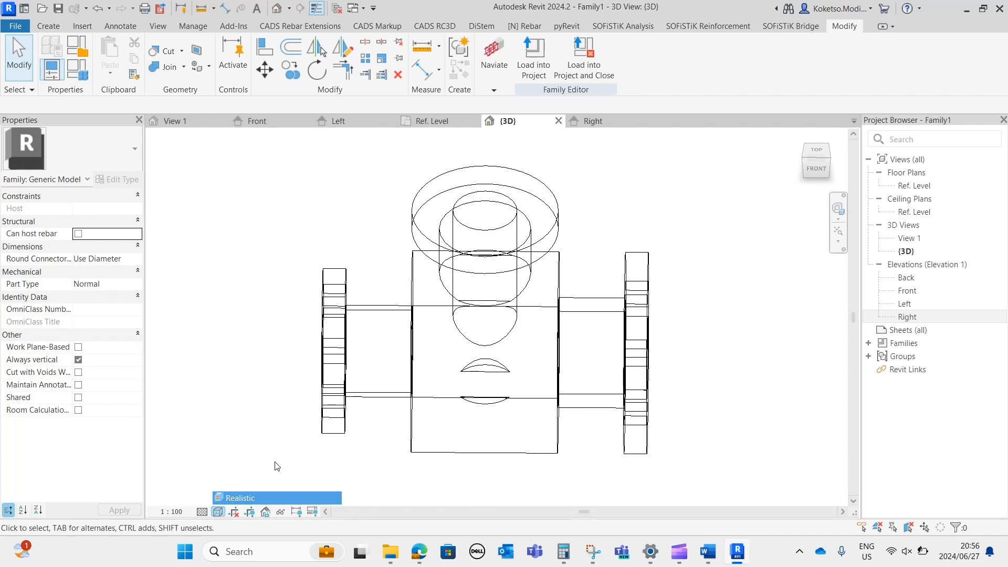
click(236, 492)
mouse_move(569, 286)
shift+middle_down()
mouse_move(619, 477)
mouse_move(698, 483)
mouse_move(731, 378)
mouse_move(593, 241)
mouse_move(572, 305)
mouse_move(596, 226)
mouse_move(547, 435)
mouse_move(541, 415)
shift+middle_up()
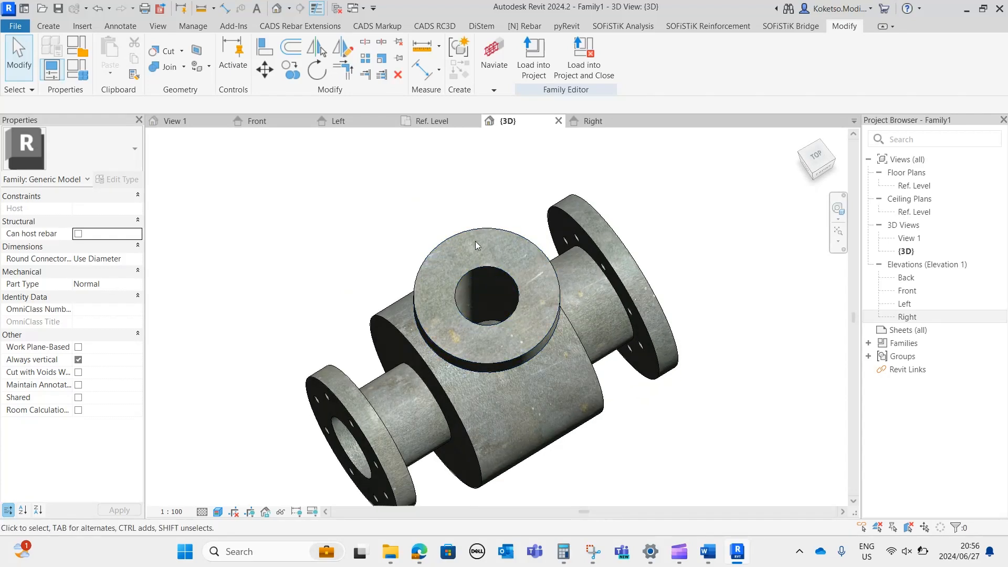
Switch the Ref. Level floor plan to a shaded display and open the top flange's extrusion sketch for editing.
click(510, 246)
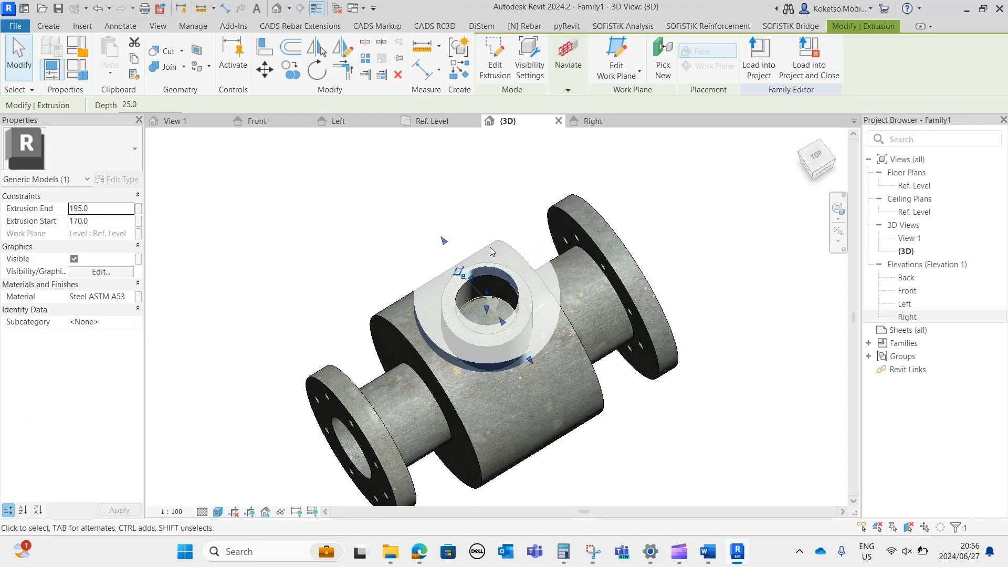
shift+middle_drag(495, 253, 383, 151)
click(383, 150)
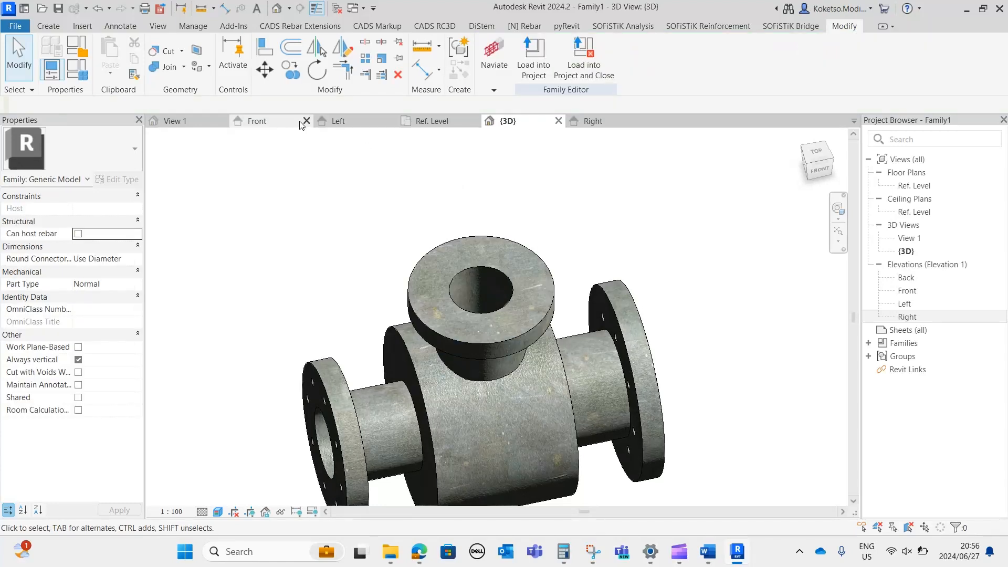
click(435, 121)
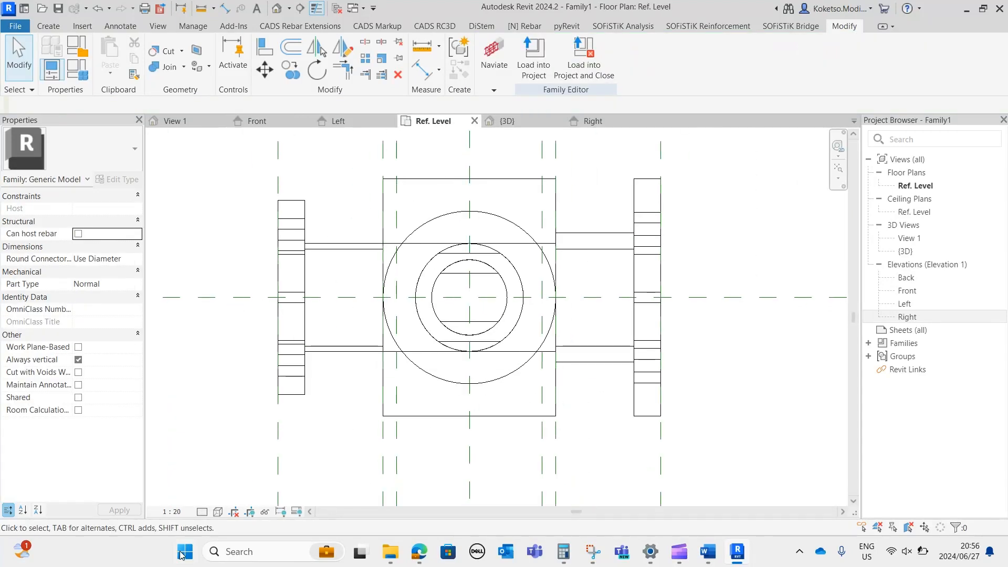
click(217, 512)
scroll(520, 262, up, 2)
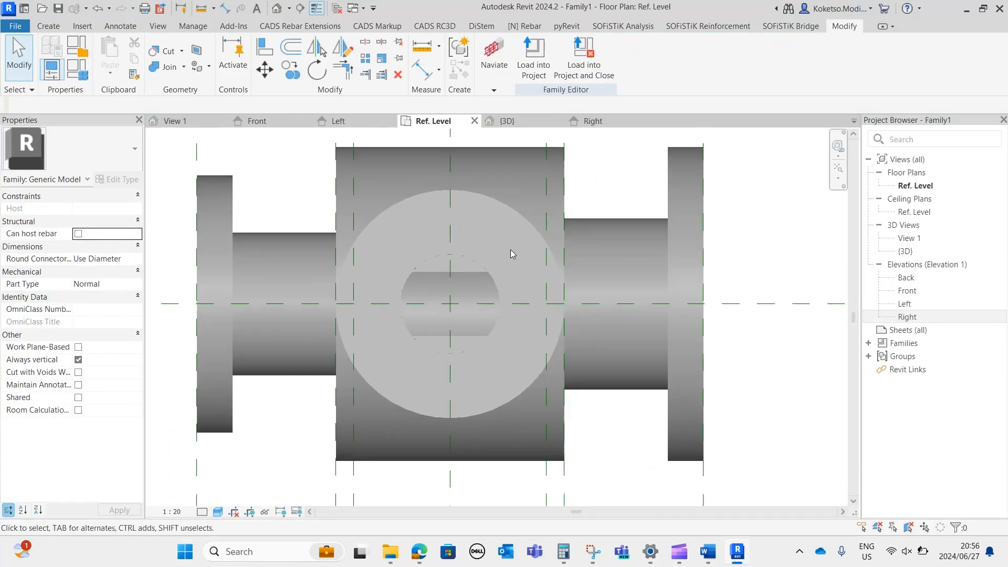
click(499, 206)
click(489, 59)
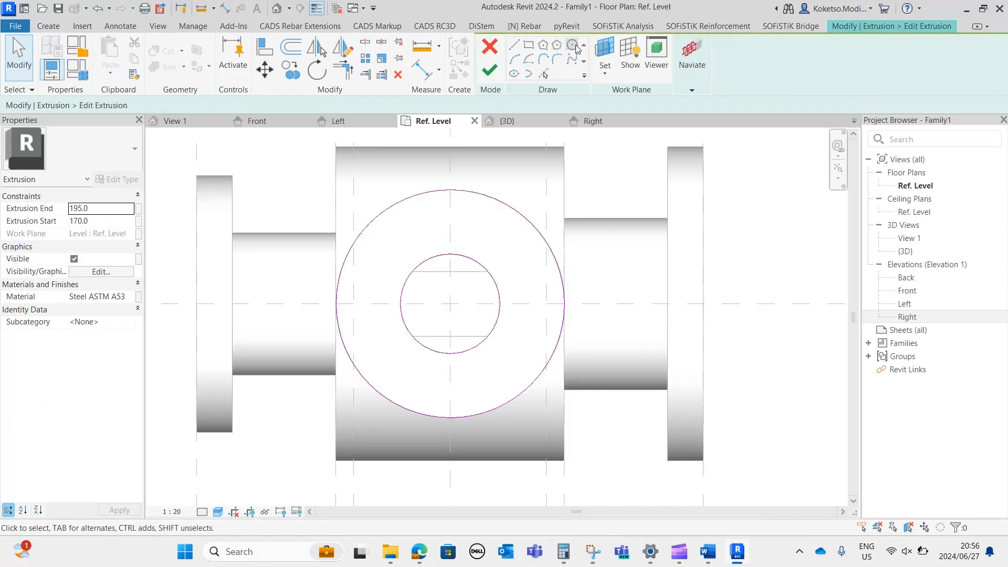
Draw a 5 mm radius bolt hole circle on the vertical centre plane, between the flange's bore and its outer edge.
click(573, 45)
scroll(465, 211, up, 2)
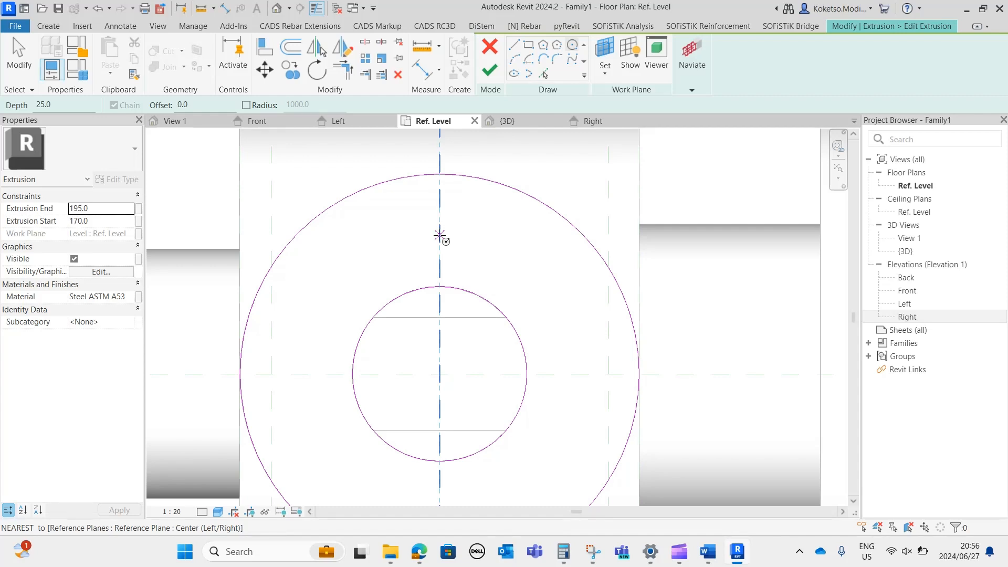
click(439, 233)
scroll(441, 220, up, 2)
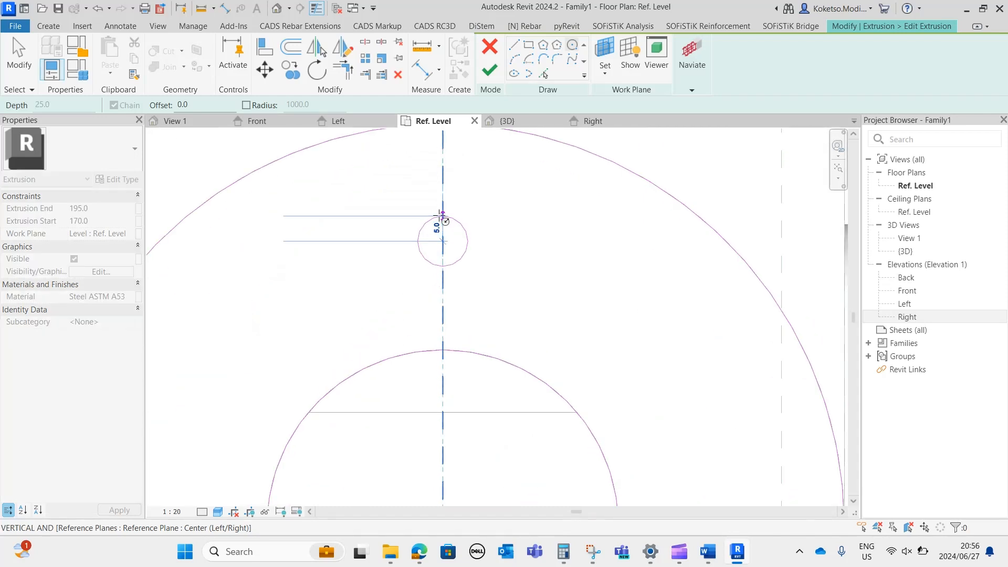
click(441, 215)
scroll(450, 225, down, 3)
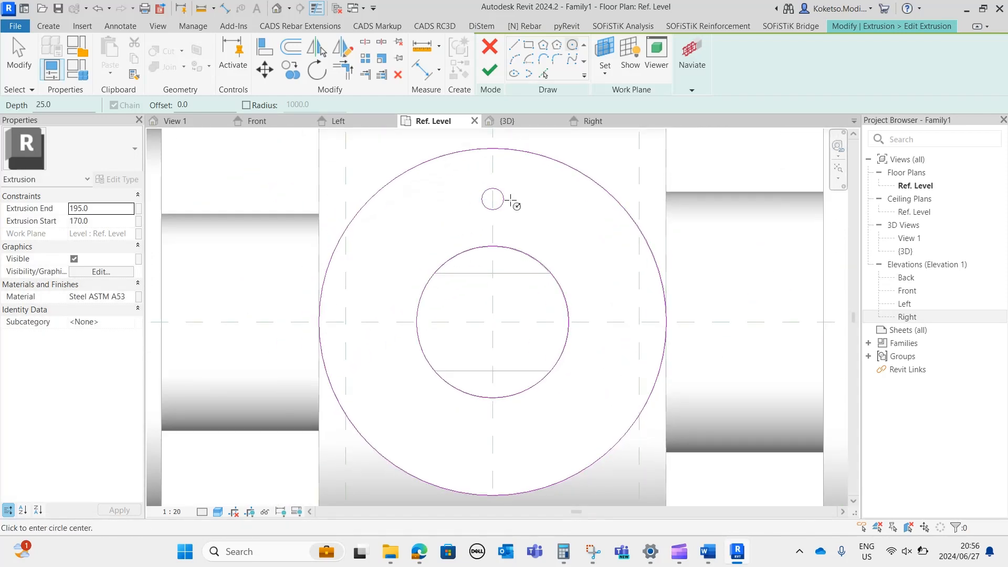
key(Escape)
Mirror the bolt hole circle across the flange's horizontal centre reference plane.
click(484, 191)
middle_drag(484, 191, 450, 157)
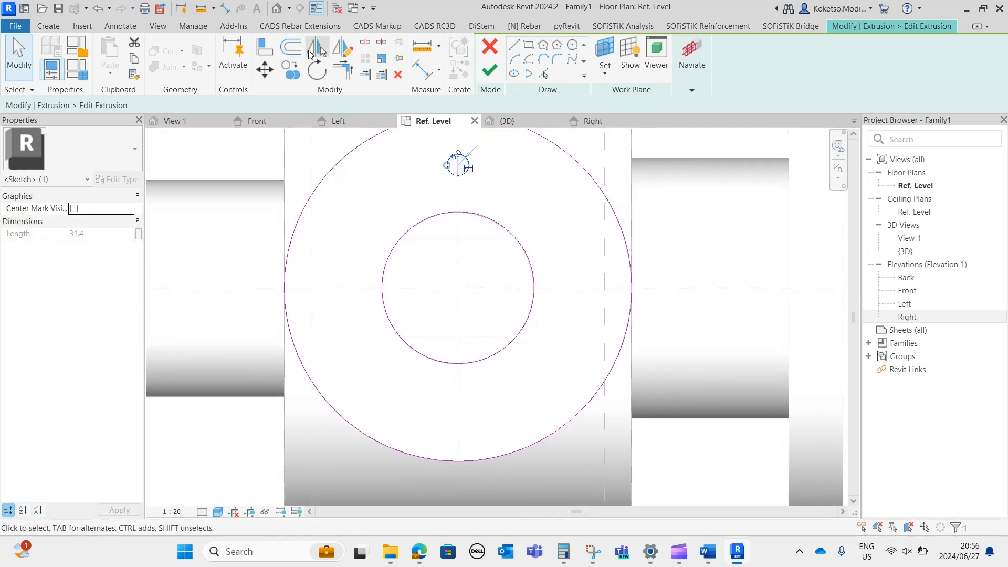
click(317, 48)
click(574, 288)
key(Escape)
Select both bolt hole circles and make a copy of them rotated about 45° counterclockwise around the flange centre.
click(467, 164)
ctrl+drag(480, 389, 416, 434)
click(316, 70)
click(578, 288)
click(551, 190)
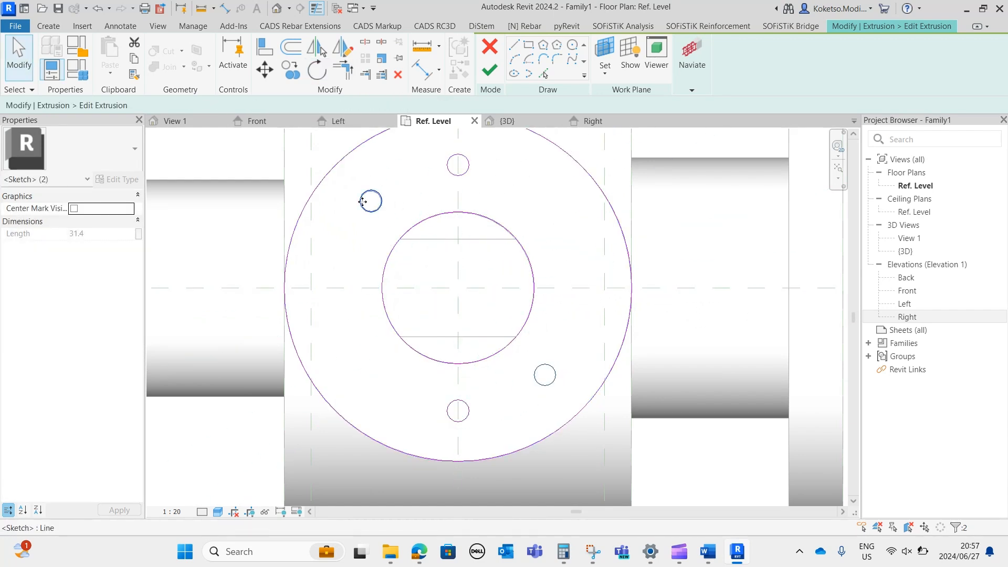
Select the two bolt holes on the vertical centre plane and make a copy rotated about 45° clockwise around the flange centre.
drag(496, 149, 411, 192)
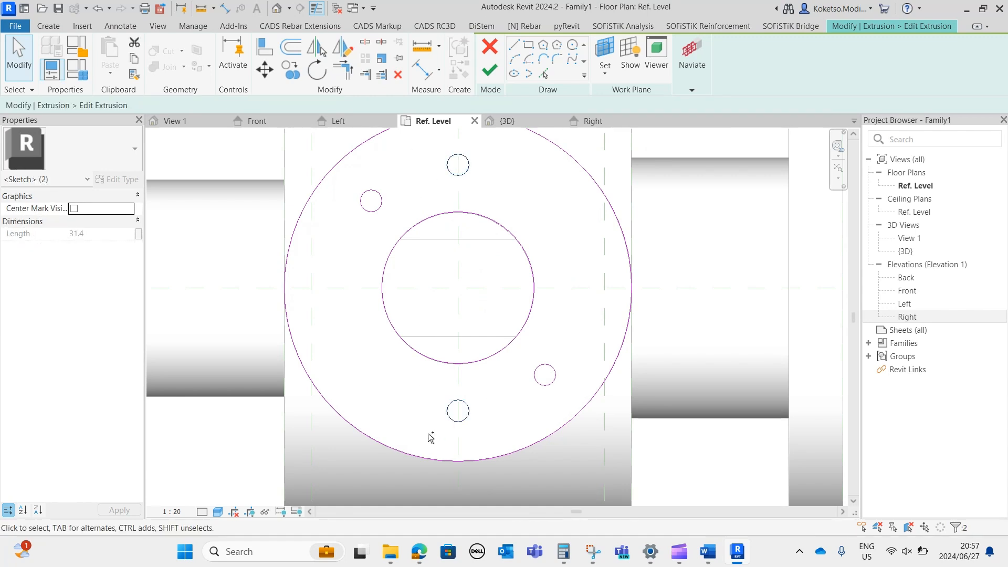
click(317, 69)
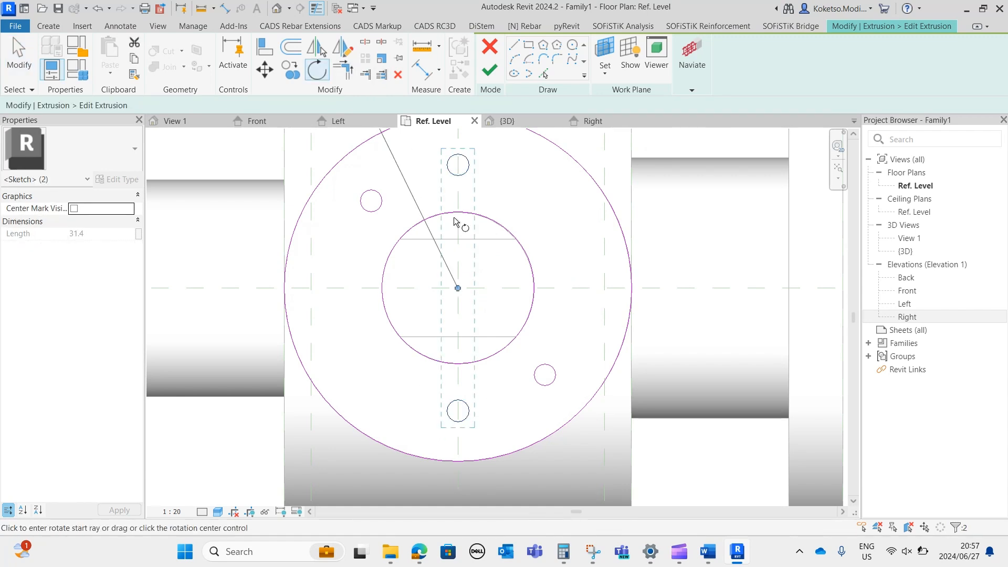
click(571, 288)
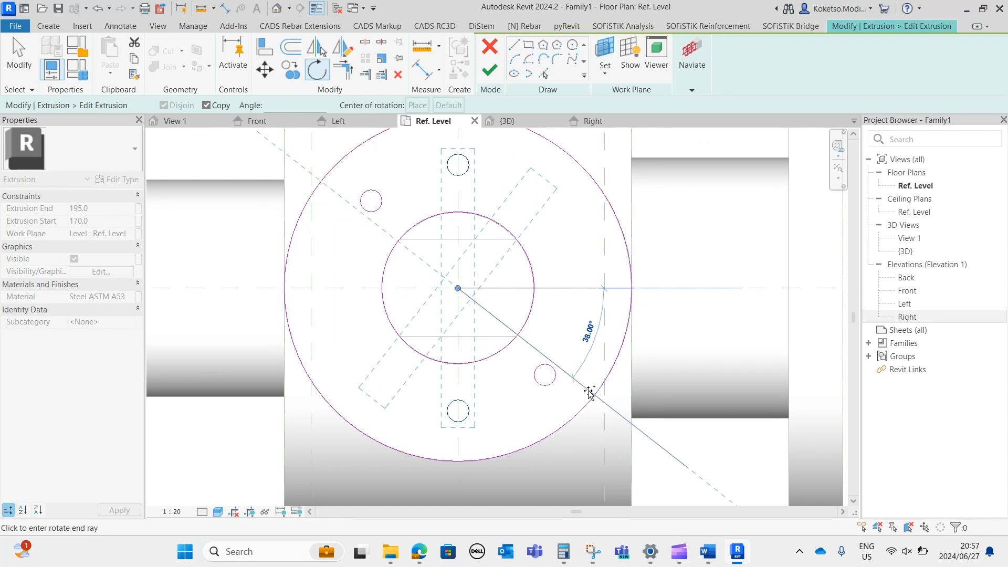
click(566, 402)
key(Escape)
Make a copy of the two vertical-centre-plane bolt holes rotated 90° counterclockwise, onto the horizontal centre plane.
drag(490, 147, 420, 195)
ctrl+drag(475, 382, 428, 449)
click(317, 70)
click(466, 141)
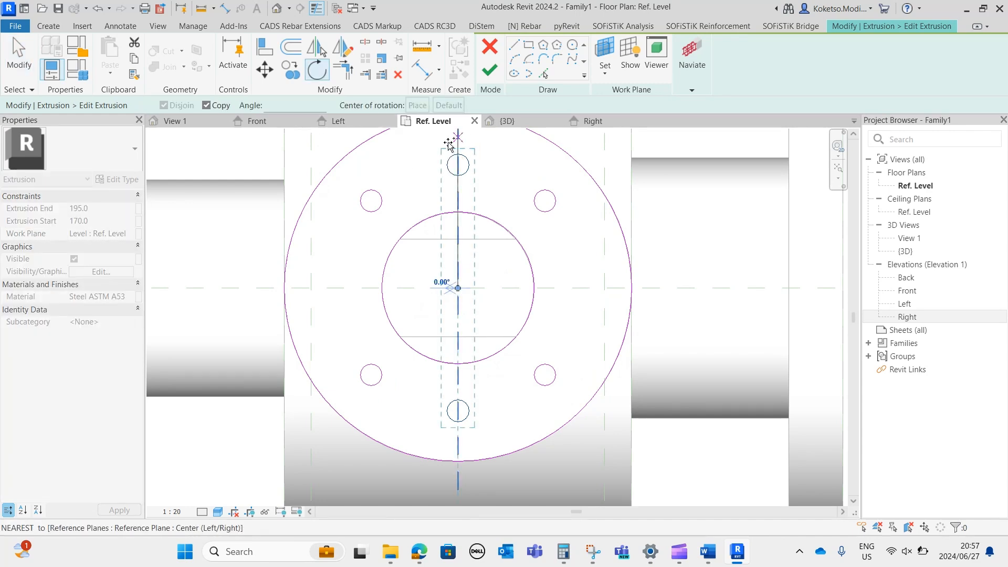
click(332, 286)
key(Escape)
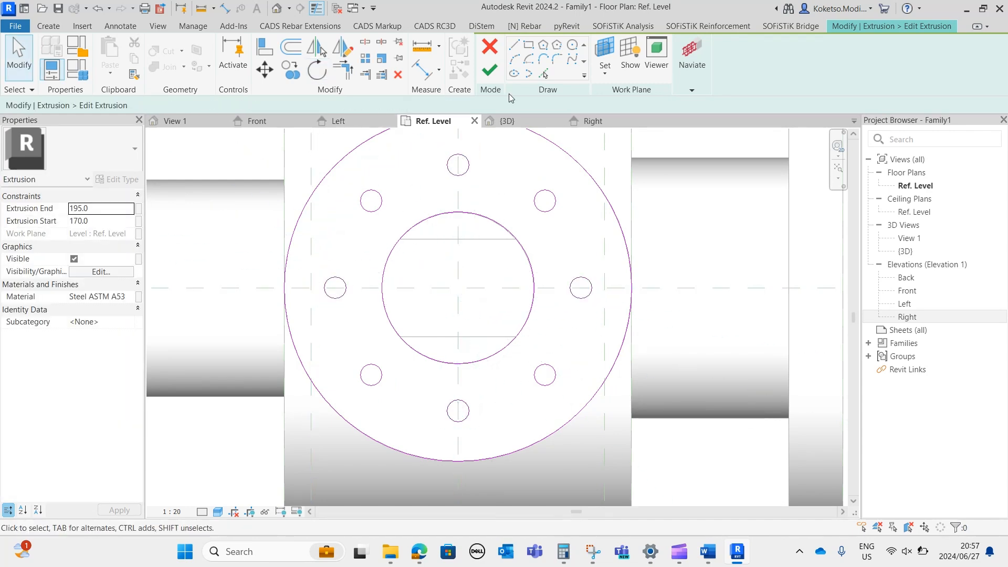
Finish the top flange's extrusion sketch and check the bolt holes in the 3D view.
click(489, 74)
key(Escape)
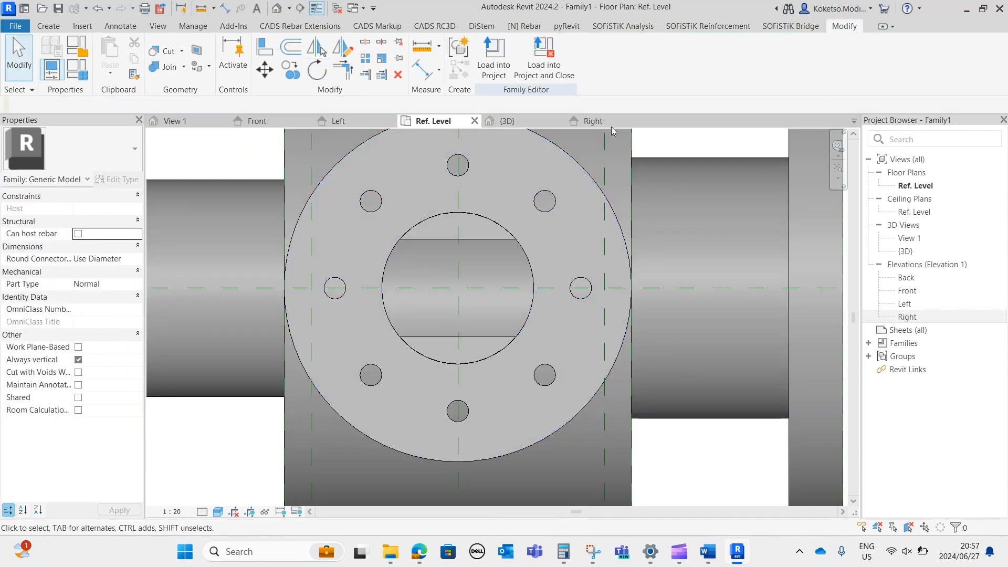
click(507, 120)
mouse_move(530, 316)
shift+middle_down()
mouse_move(659, 313)
mouse_move(746, 250)
mouse_move(702, 349)
mouse_move(622, 293)
mouse_move(522, 300)
shift+middle_up()
scroll(498, 344, down, 3)
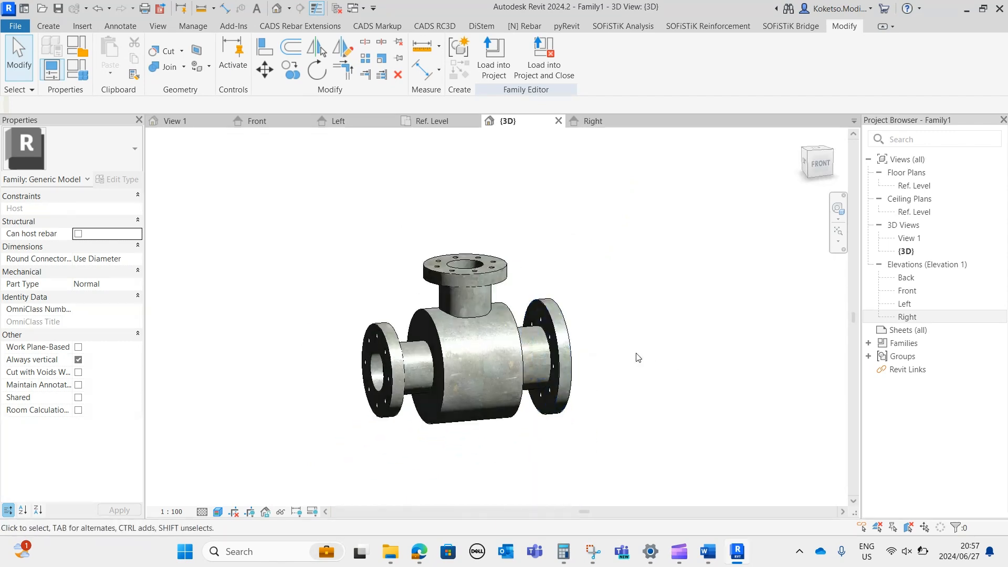
shift+middle_drag(497, 435, 551, 426)
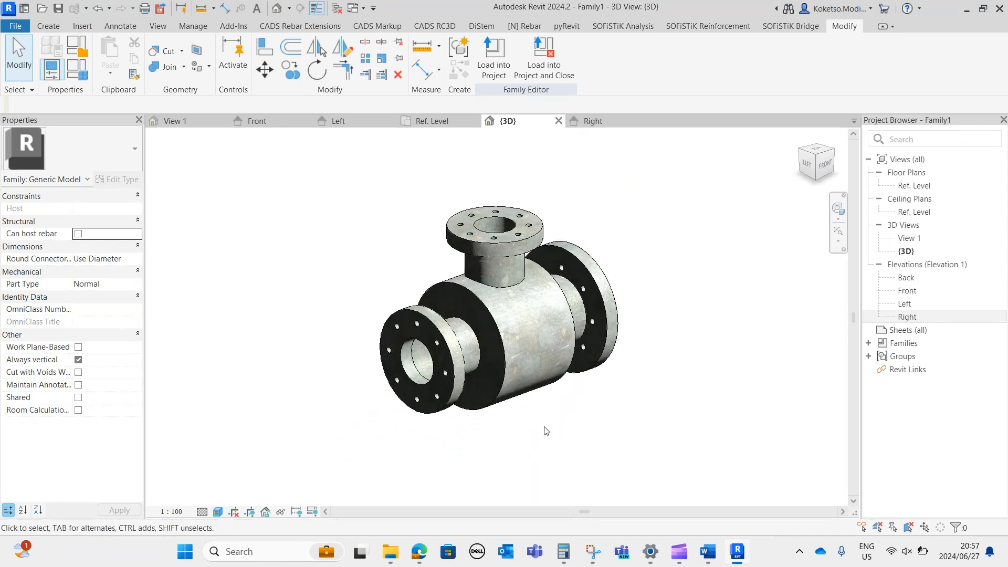
Open the family's OmniClass classification table and browse the Equipment and Furnishings and Waste Management branches for a suitable class.
double_click(134, 310)
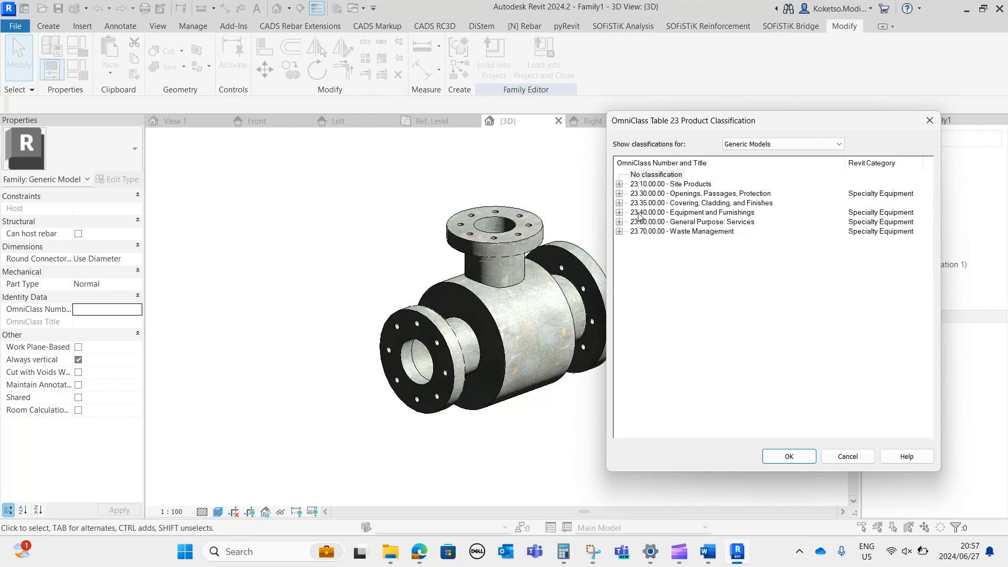
click(620, 213)
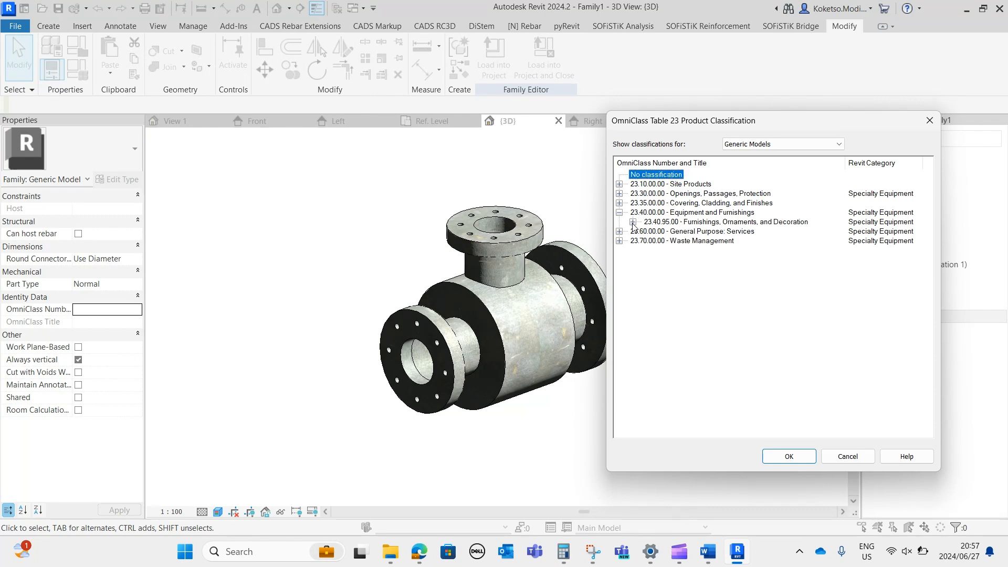
click(632, 222)
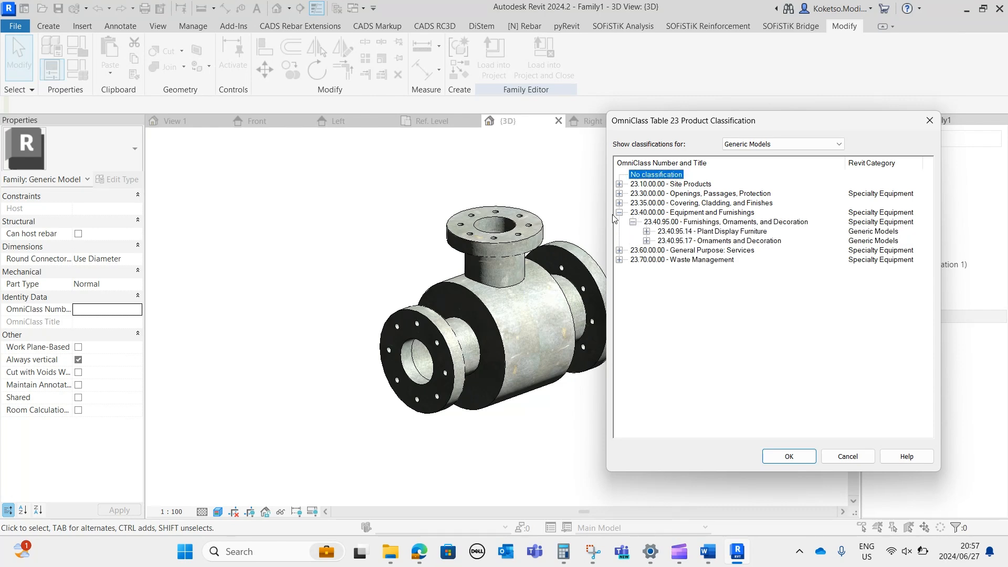
click(619, 213)
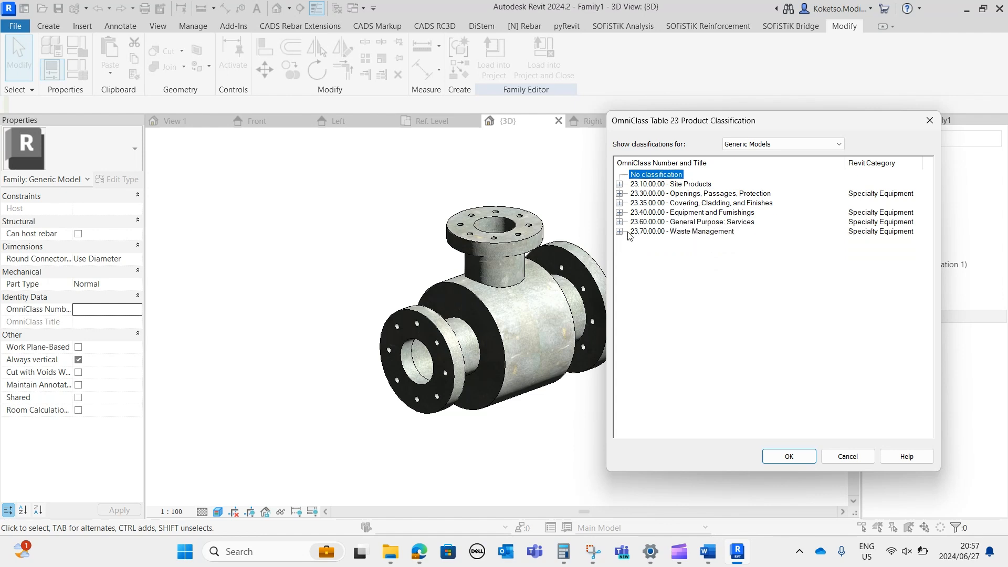
click(619, 231)
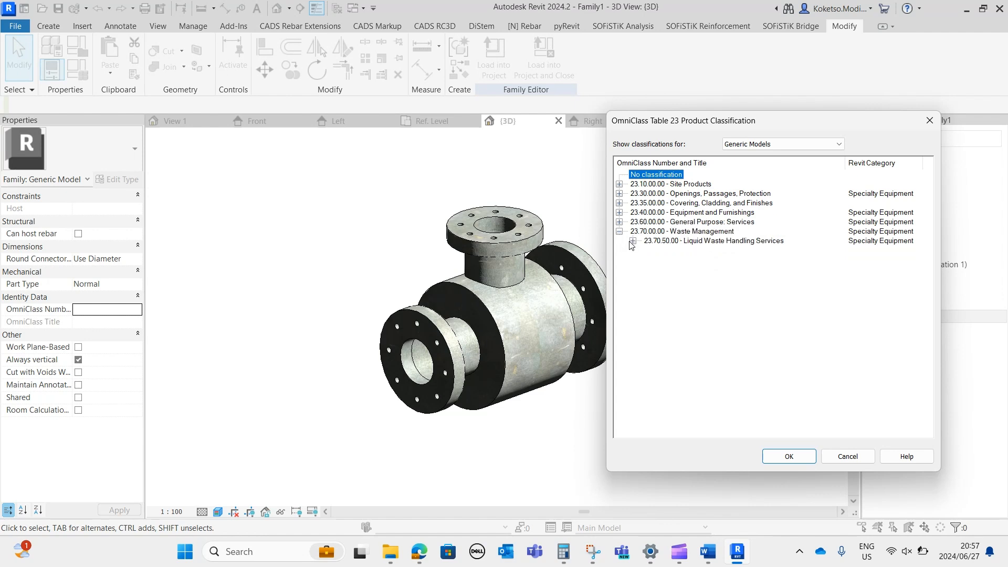
click(634, 242)
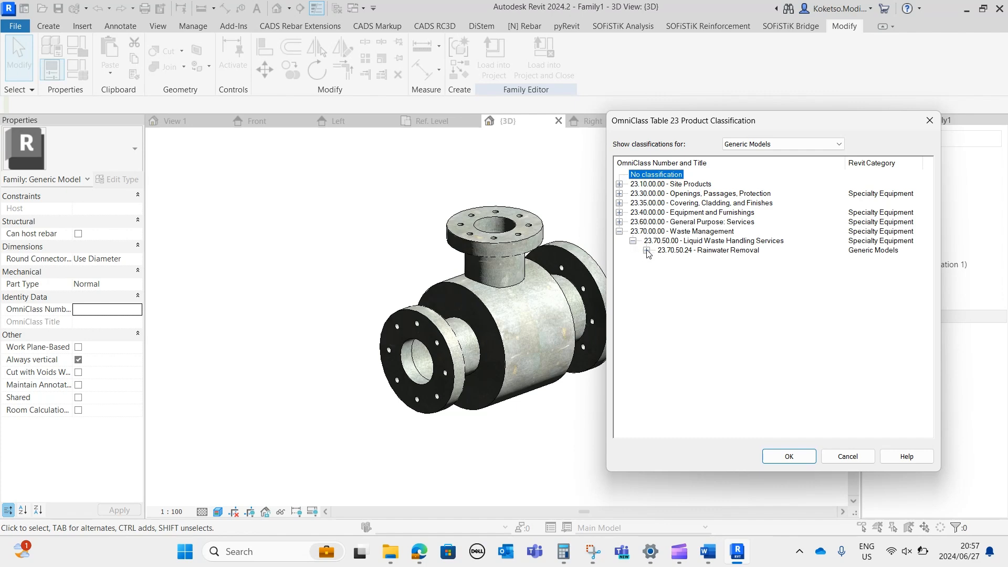
Filter the OmniClass table by MEP Fabrication Ductwork Stiffeners and browse Climate Control (HVAC) down to the Air Ductwork classes.
click(770, 144)
scroll(788, 221, up, 1)
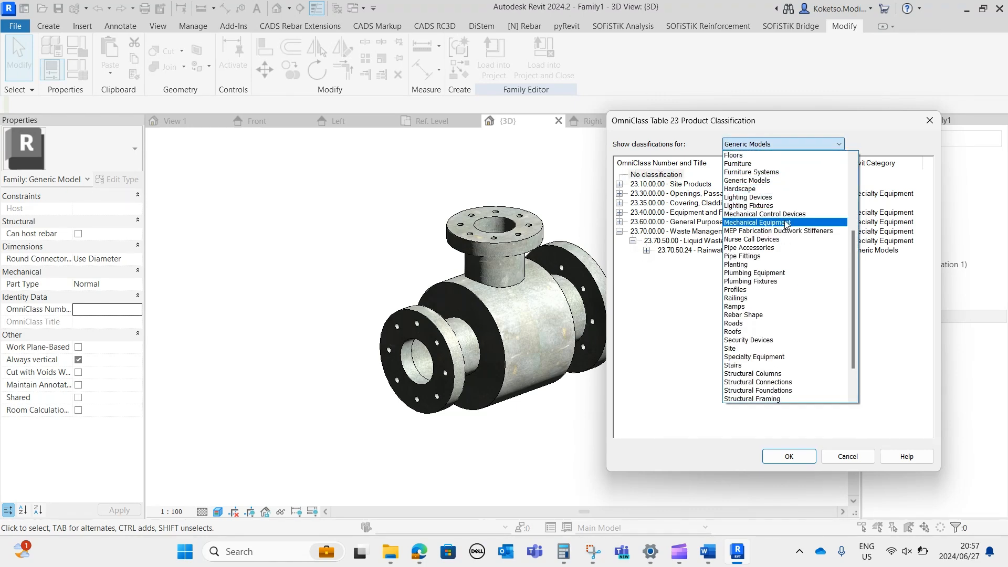
click(787, 231)
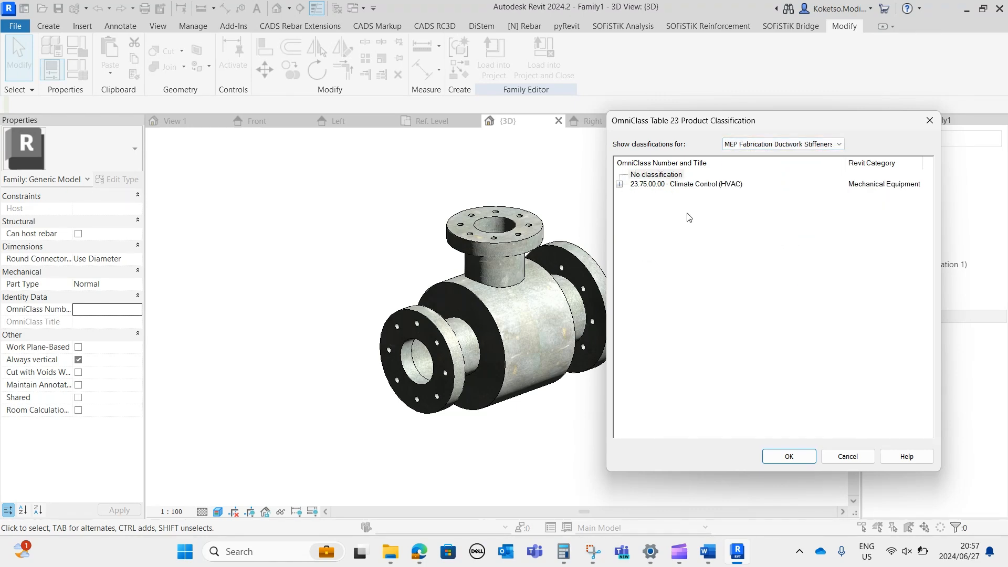
click(620, 185)
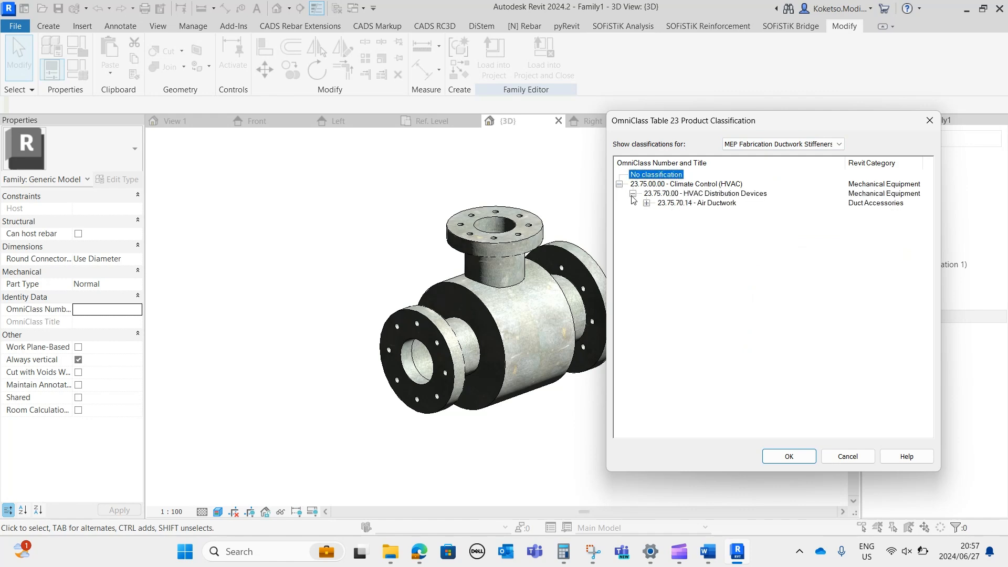
click(647, 204)
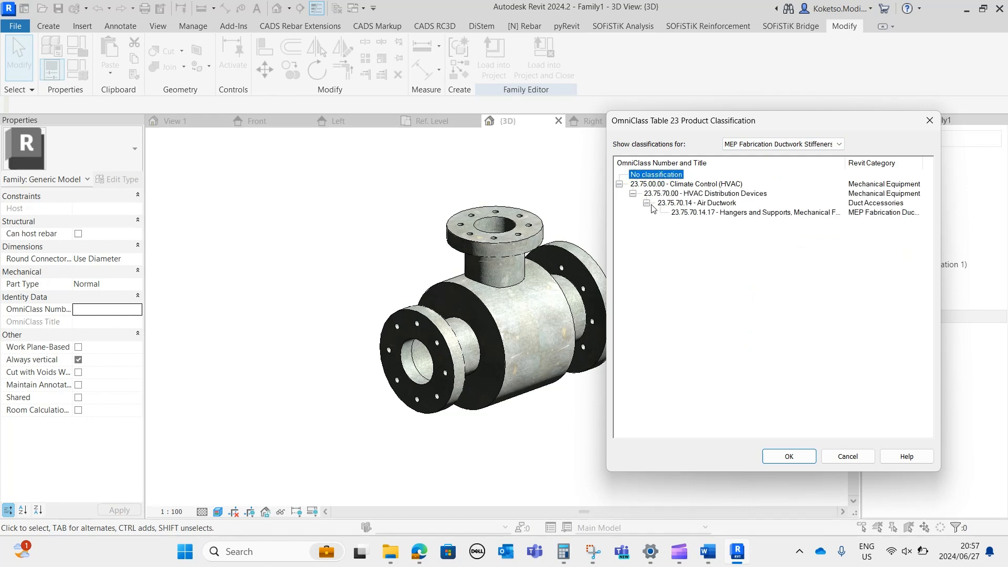
Filter the OmniClass table by Pipe Accessories and assign the family number 23.60.30.11.14 - Pipework Fittings.
click(790, 148)
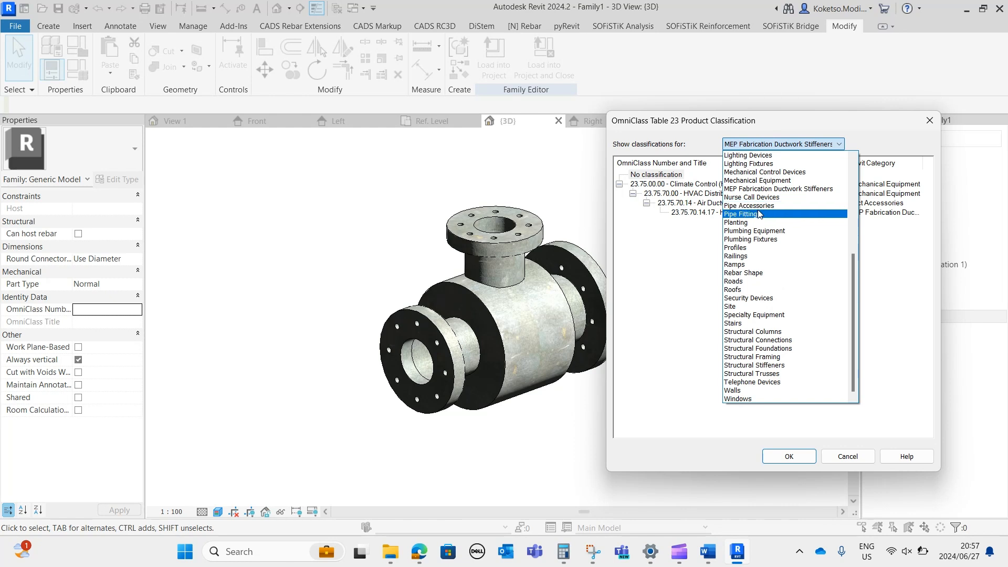
click(751, 205)
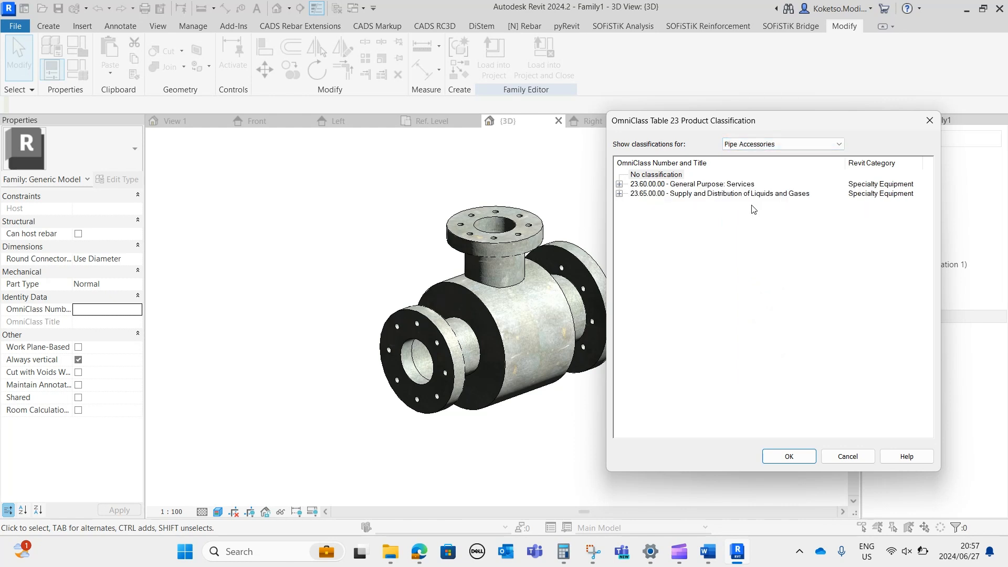
click(619, 184)
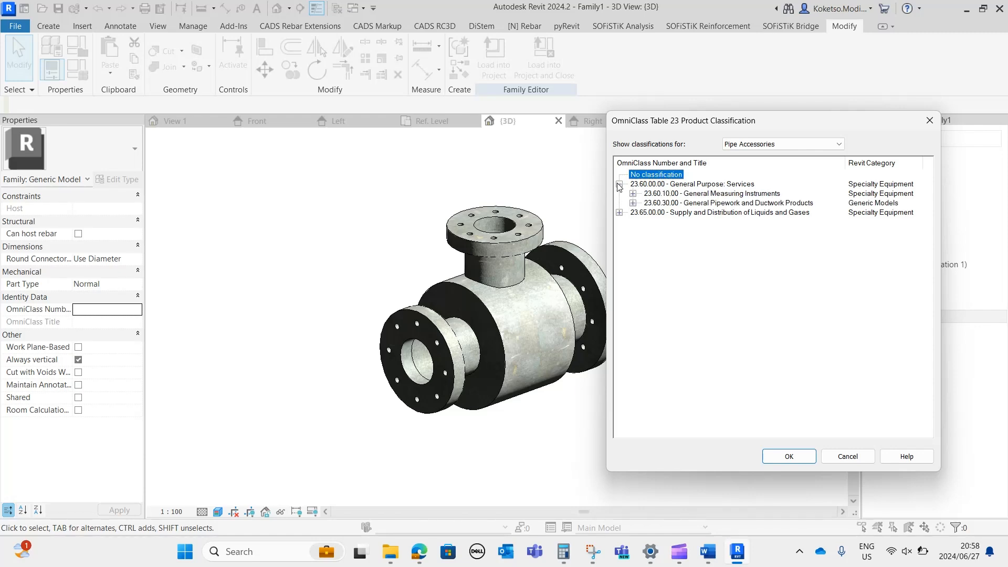
click(633, 203)
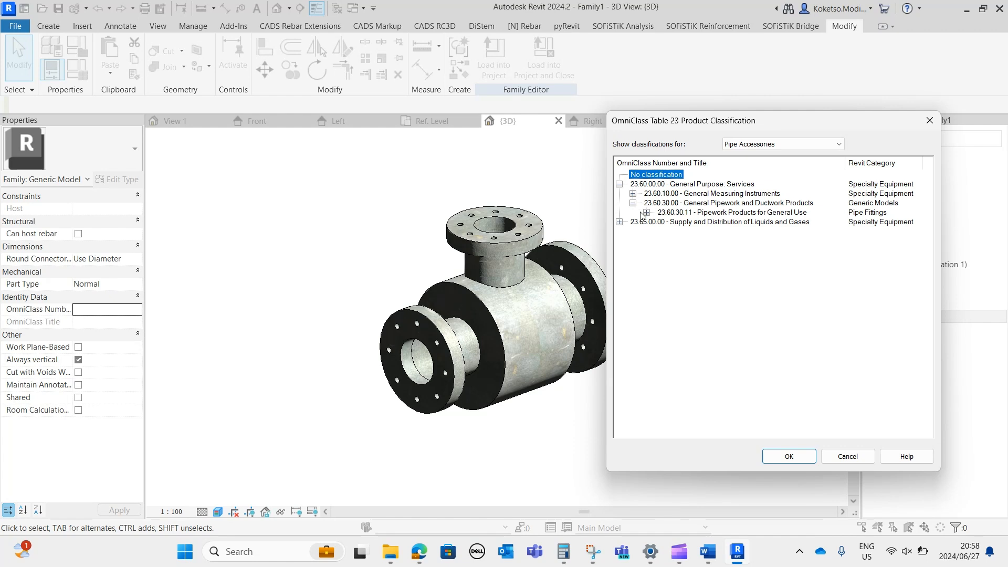
click(646, 213)
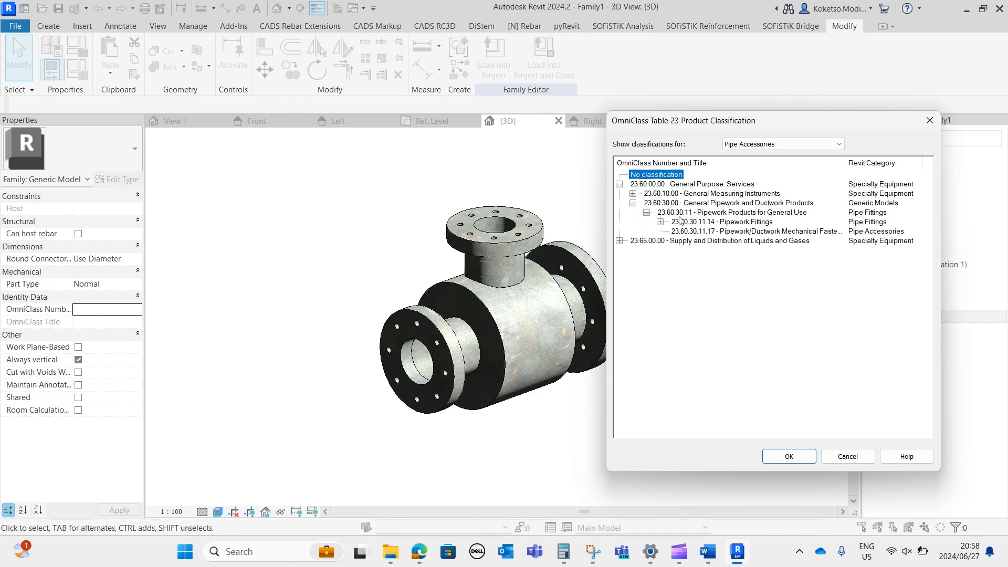
click(728, 223)
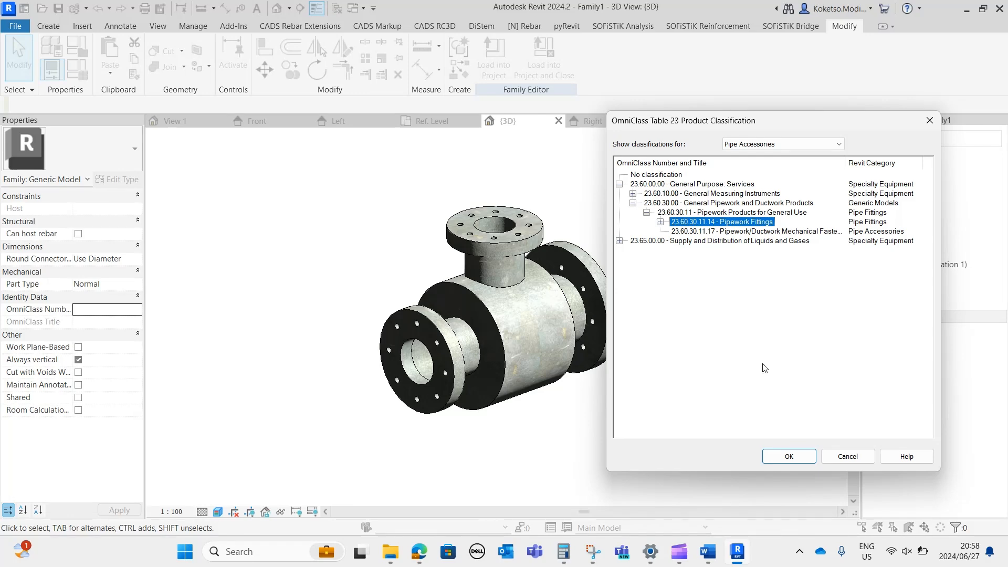
click(788, 457)
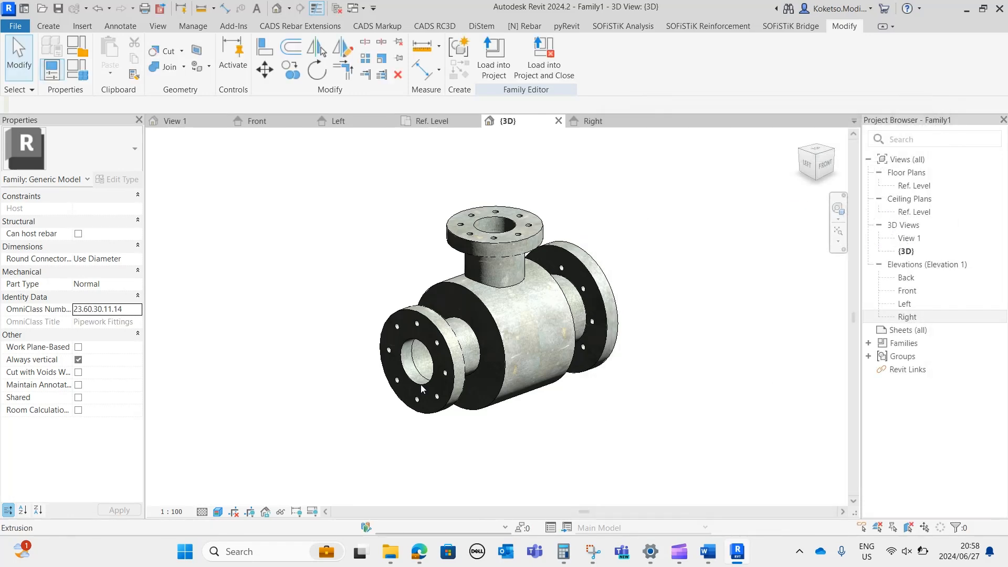
shift+middle_drag(611, 397, 495, 343)
shift+middle_drag(495, 343, 499, 356)
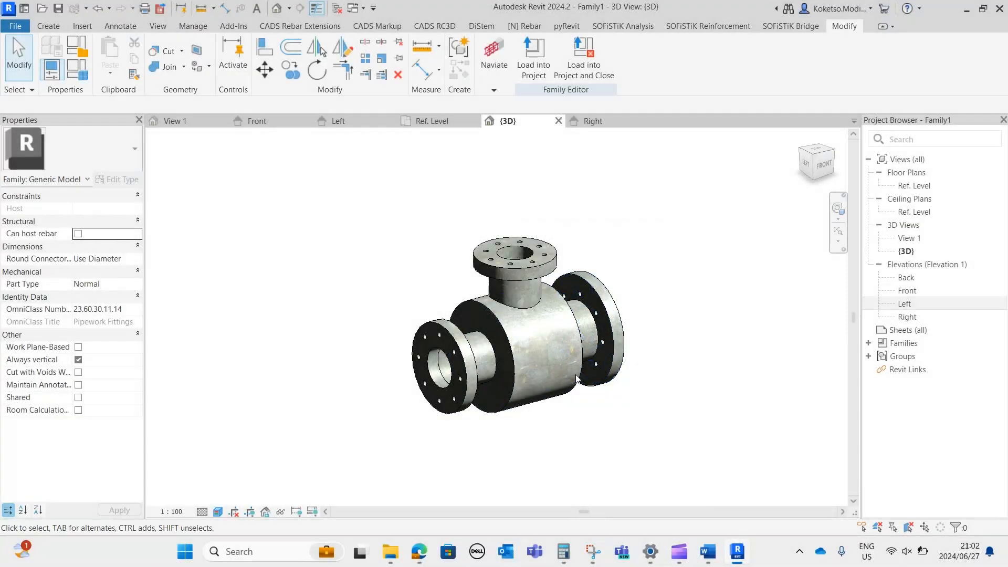
scroll(509, 390, up, 4)
mouse_move(536, 440)
shift+middle_down()
mouse_move(603, 441)
mouse_move(549, 445)
mouse_move(603, 420)
mouse_move(581, 409)
shift+middle_up()
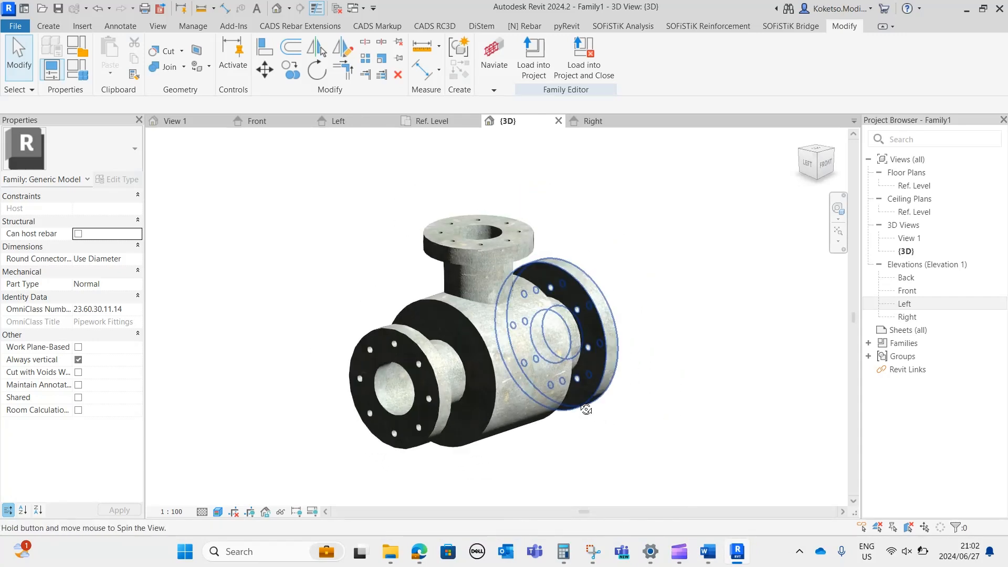
Place a face-hosted Hydronic Supply pipe connector on the bore edge of the left-end flange.
click(49, 26)
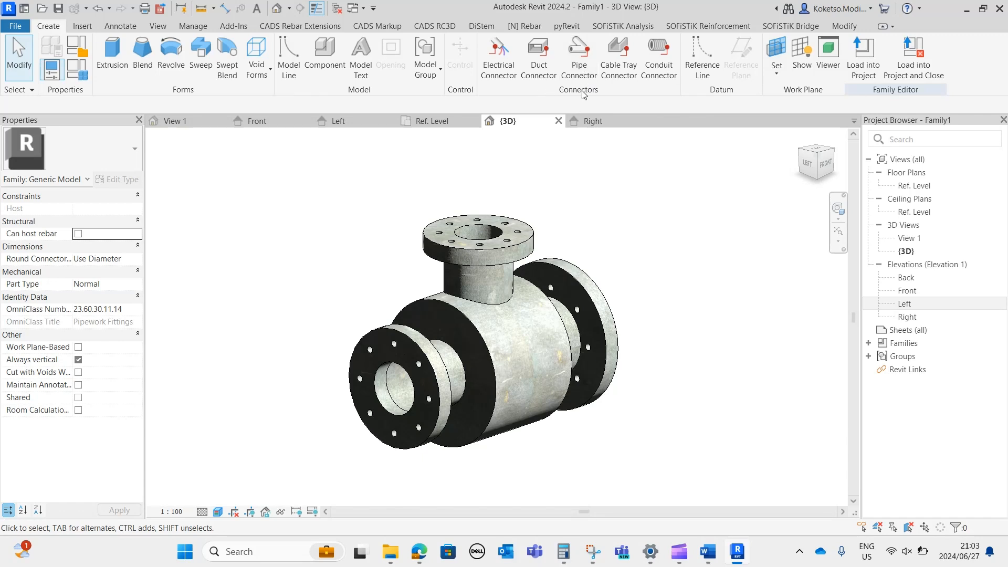
shift+middle_drag(403, 402, 391, 401)
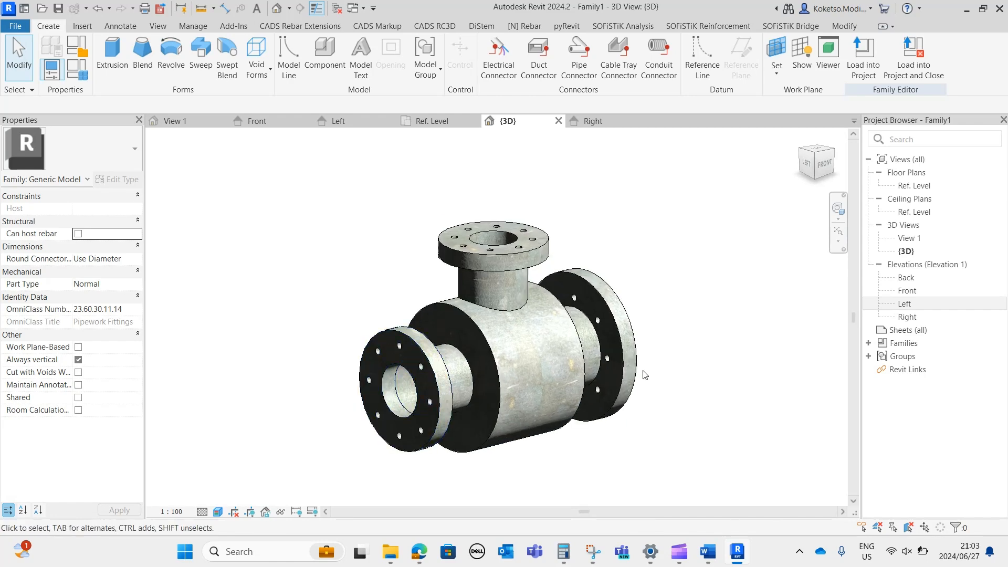
middle_drag(621, 423, 579, 352)
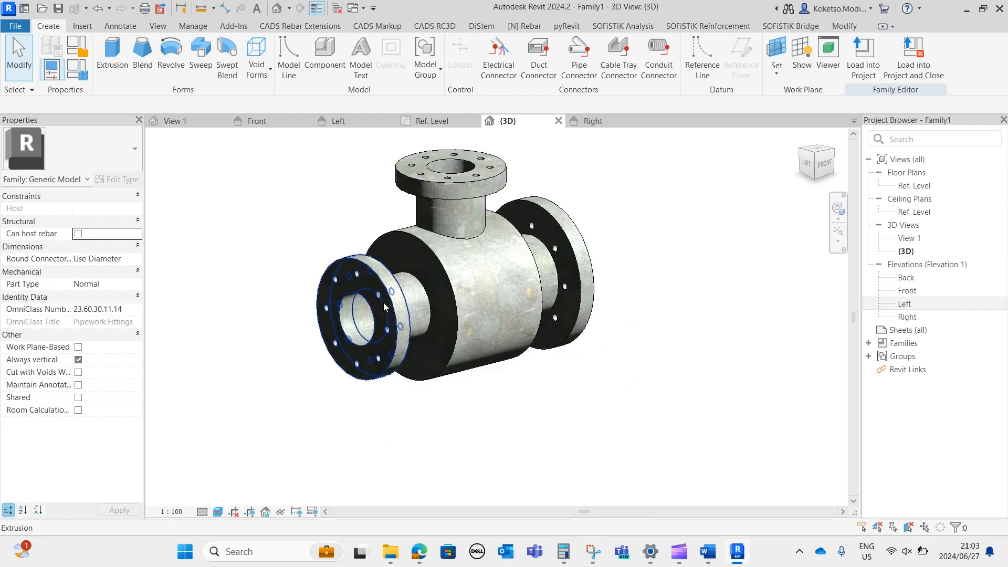
shift+middle_drag(367, 289, 571, 402)
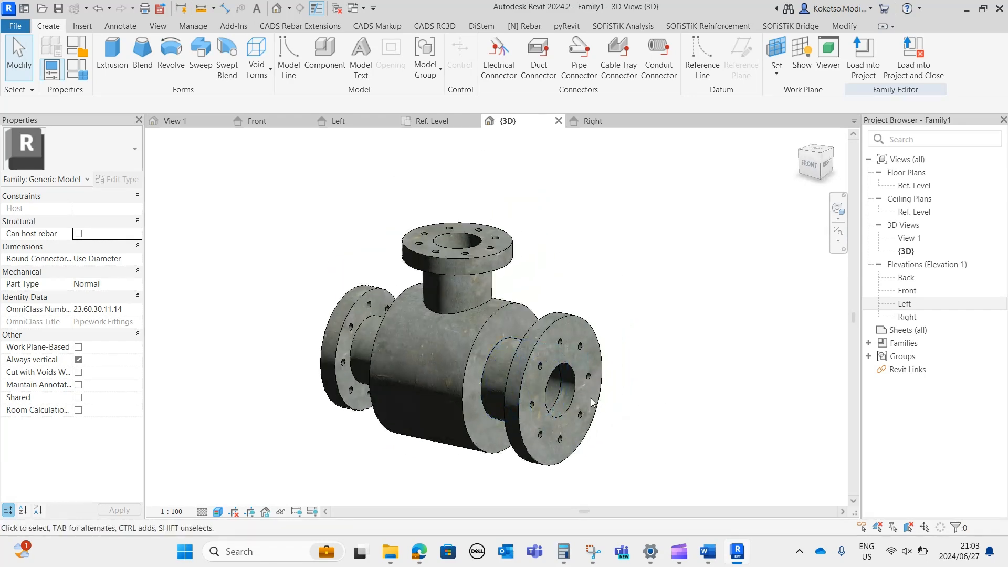
shift+middle_drag(458, 248, 606, 333)
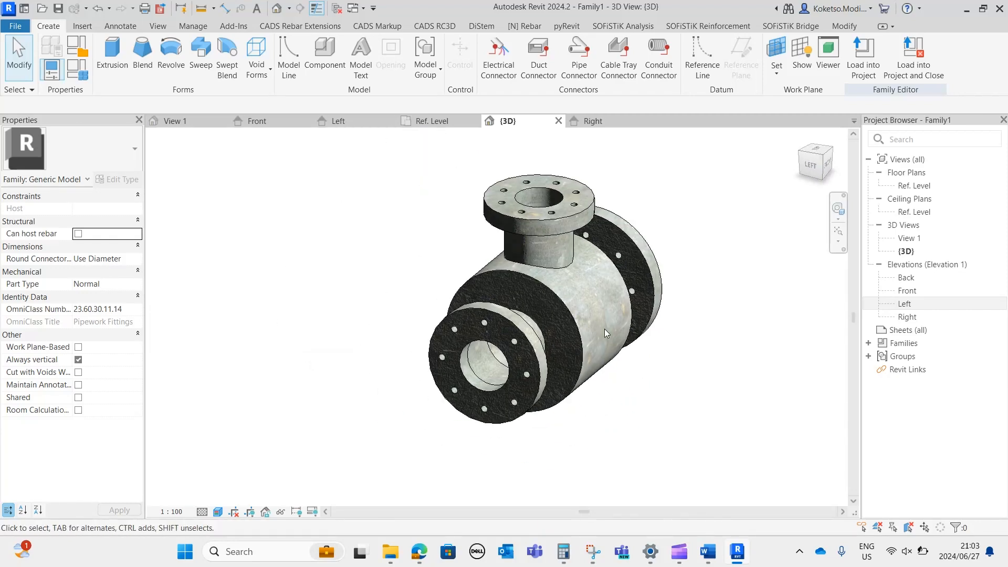
click(581, 67)
shift+middle_drag(569, 448, 552, 435)
scroll(501, 427, up, 3)
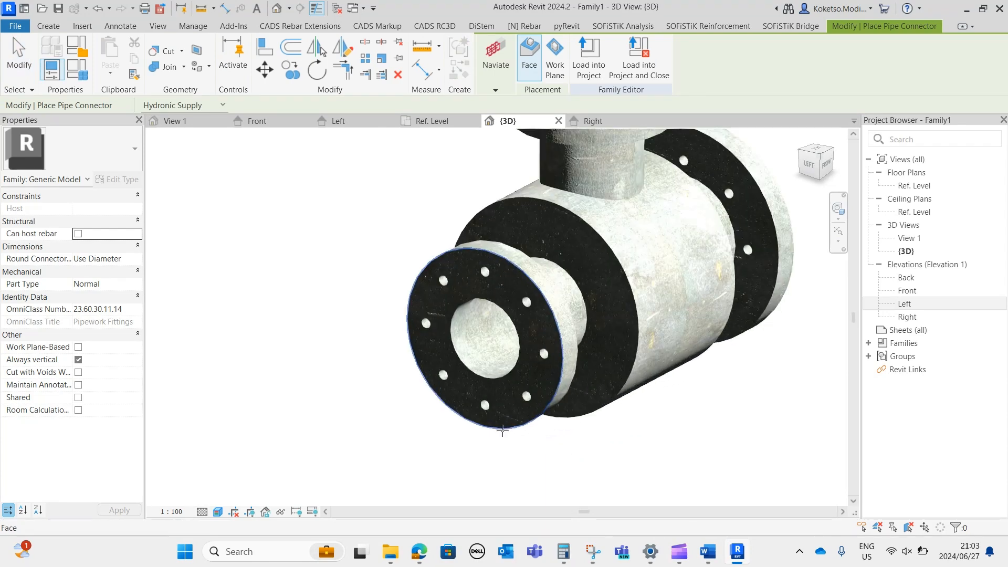
middle_drag(529, 224, 535, 280)
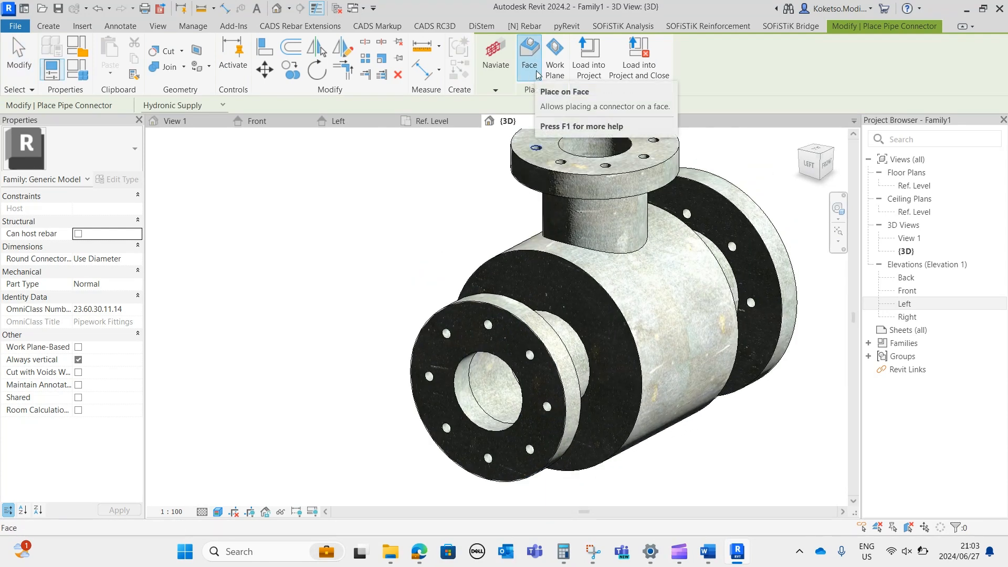
middle_drag(519, 462, 519, 359)
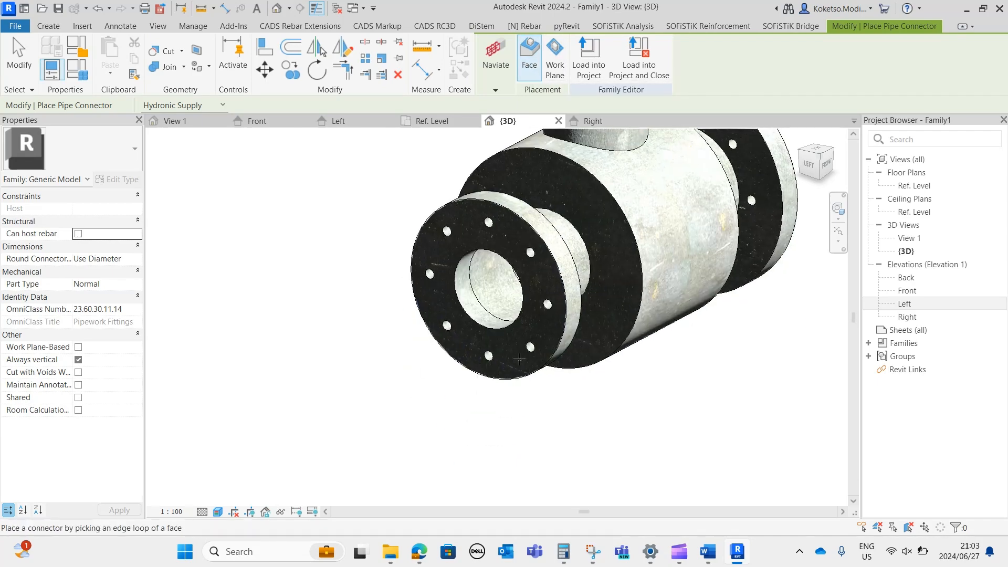
scroll(519, 360, up, 3)
middle_drag(471, 308, 487, 389)
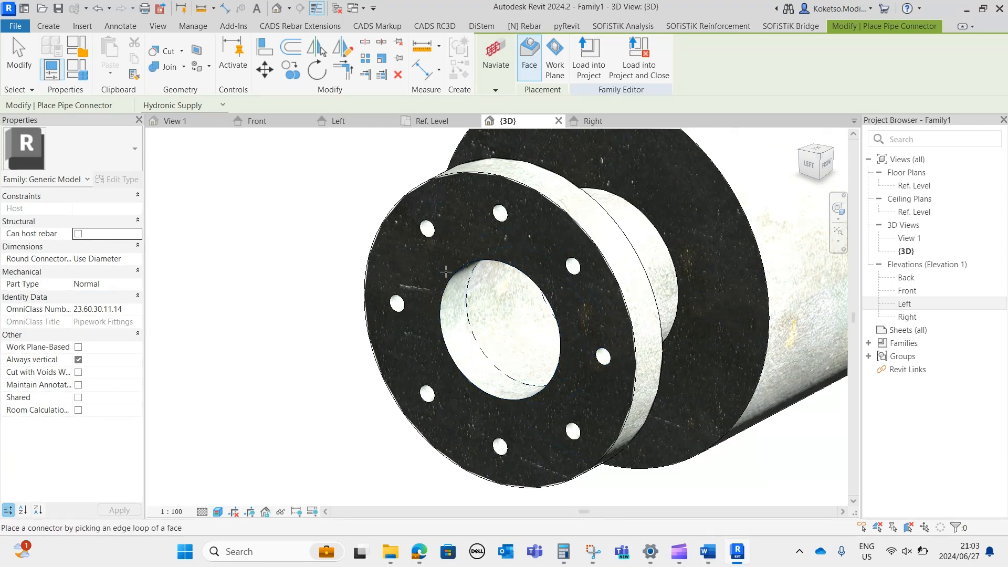
click(464, 378)
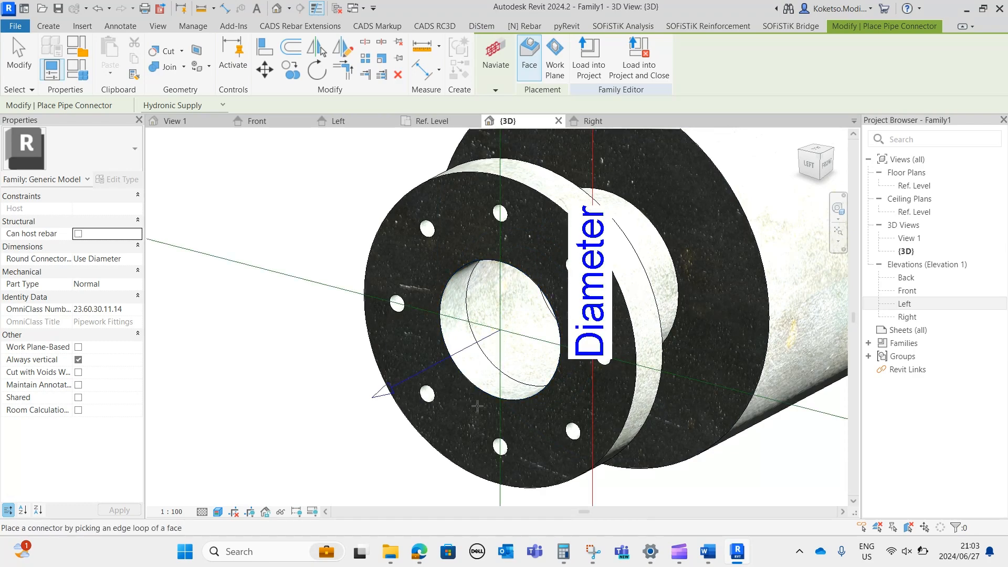
scroll(477, 404, down, 2)
shift+middle_drag(477, 403, 640, 436)
scroll(580, 393, down, 2)
scroll(554, 328, down, 2)
shift+middle_drag(553, 346, 613, 434)
scroll(574, 407, up, 2)
key(Escape)
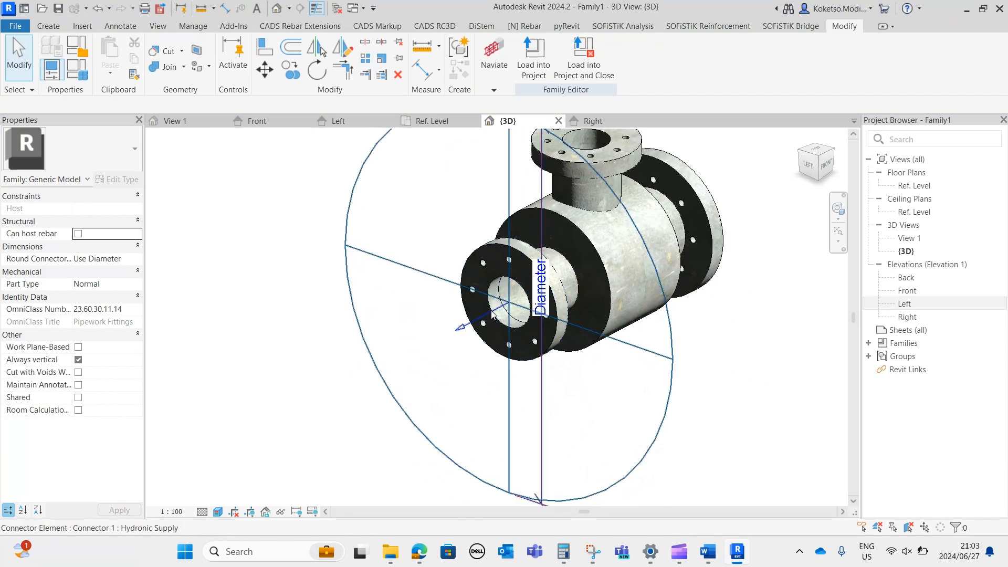
click(445, 284)
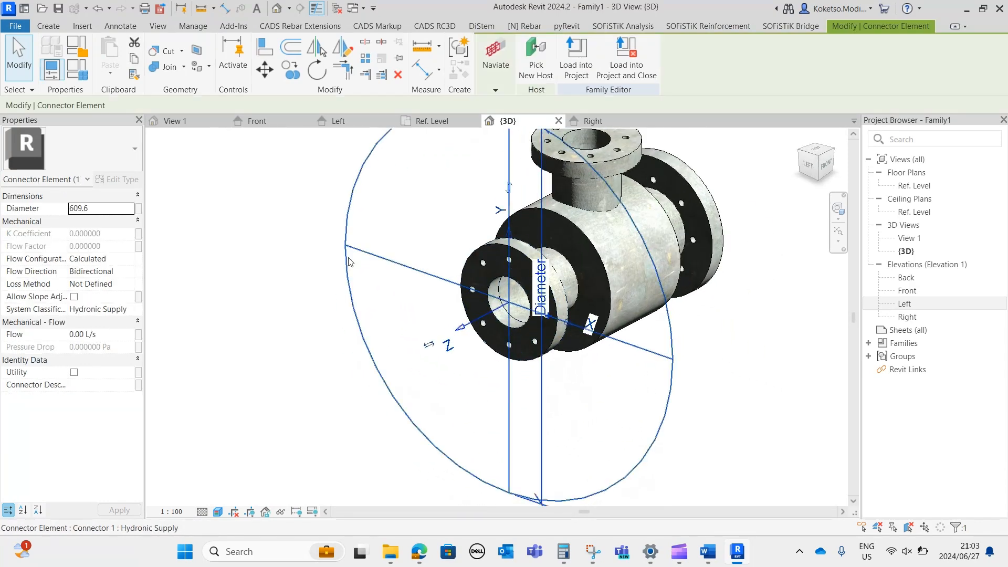
click(106, 209)
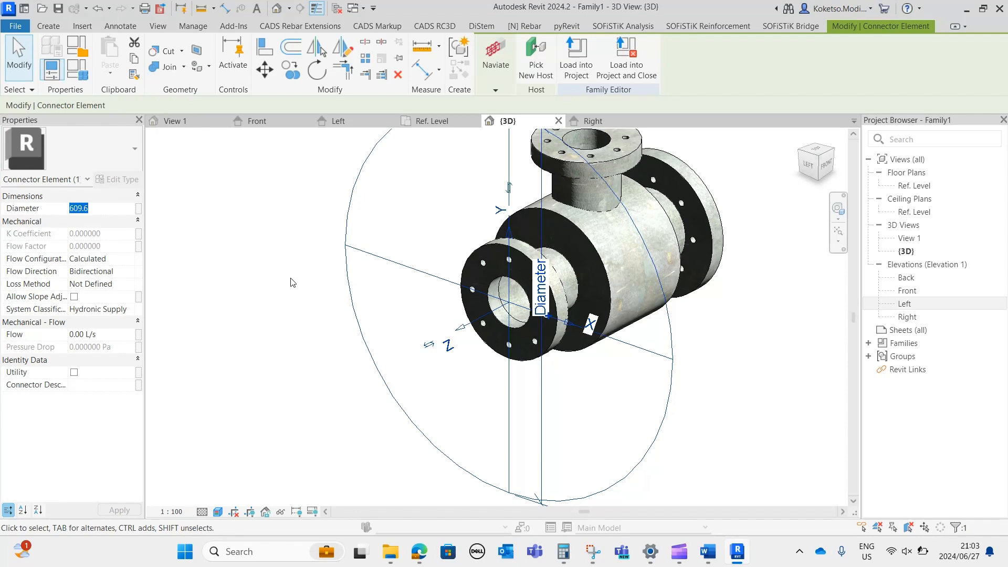
scroll(485, 282, up, 3)
key(Escape)
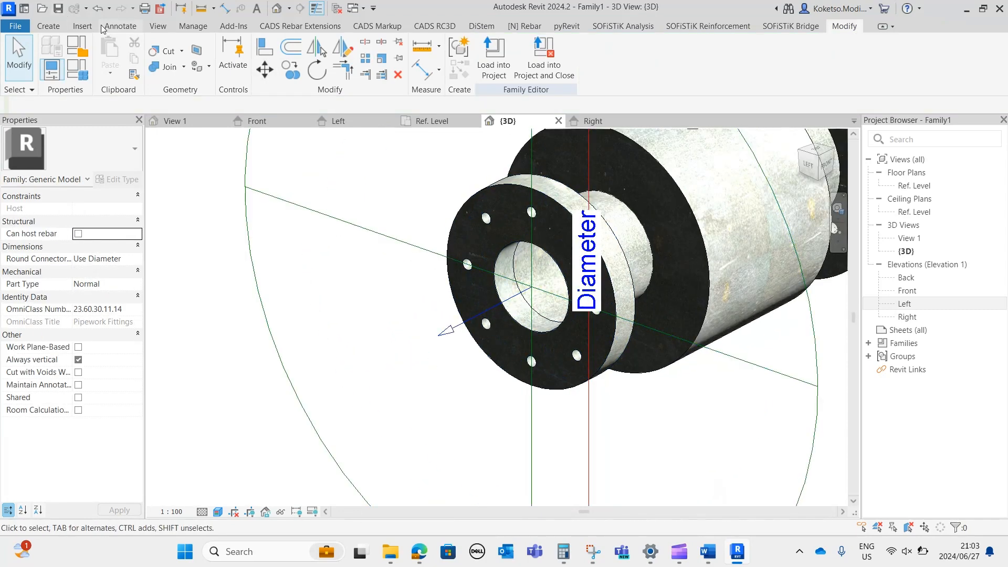
Measure the left-end flange's bore in the Left elevation with a diameter dimension, without placing it.
click(339, 122)
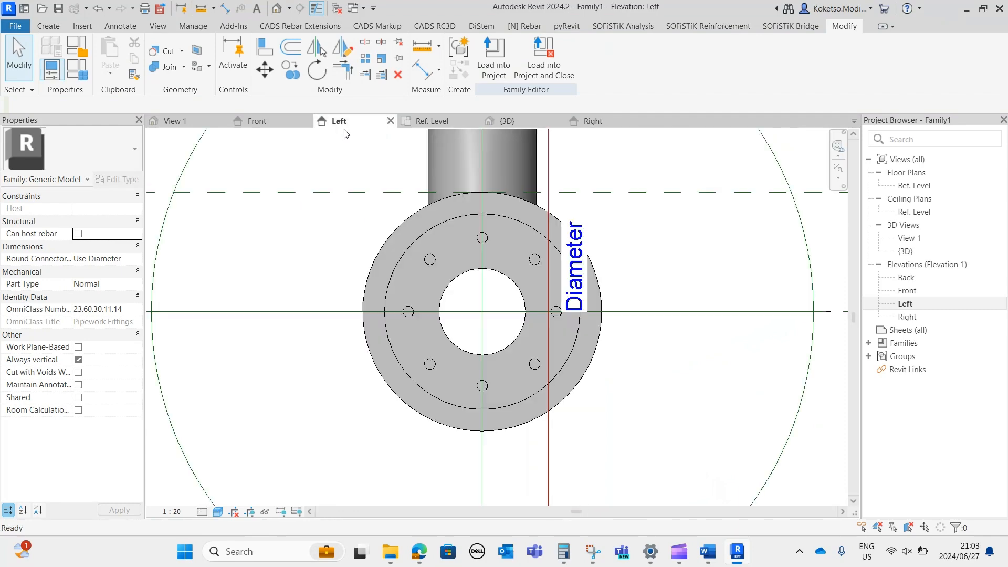
click(224, 8)
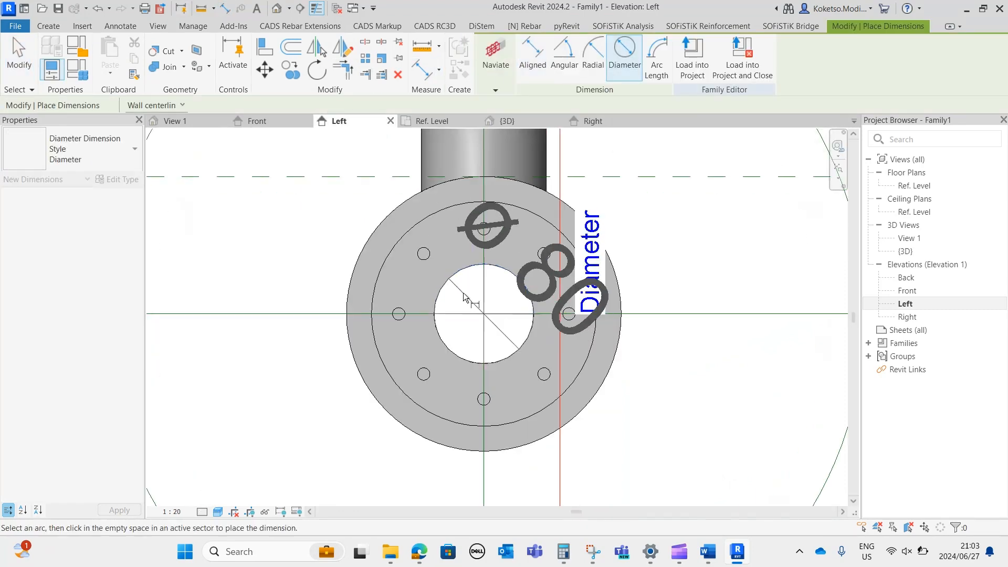
key(Escape)
Set the diameter of the left-end flange's pipe connector to 80.
click(486, 287)
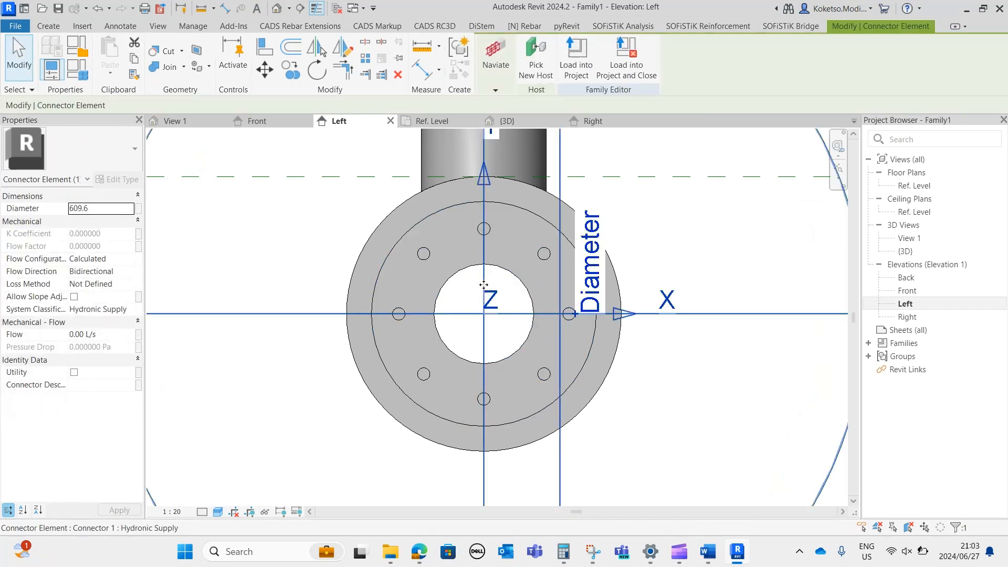
click(118, 210)
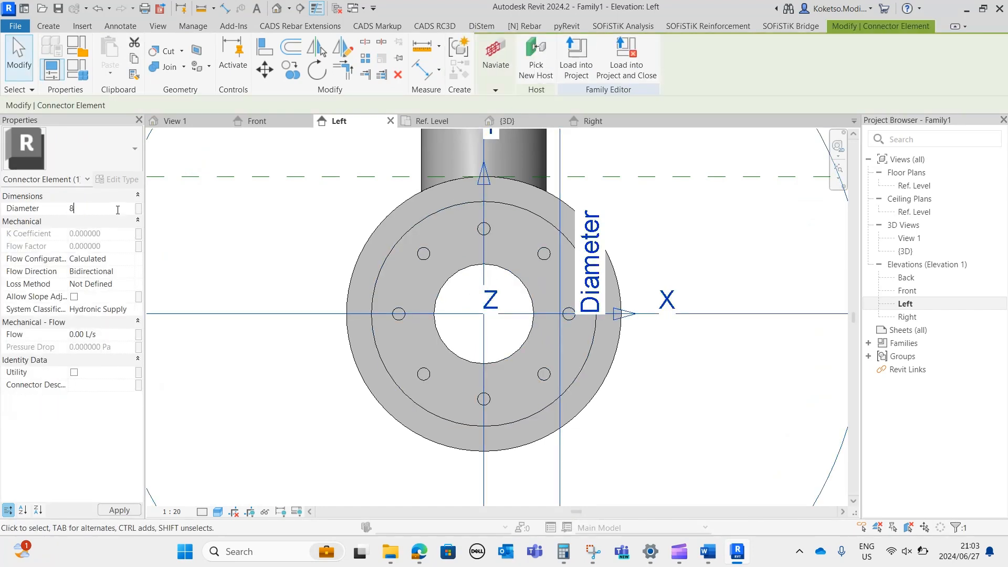
text(80)
key(Return)
click(709, 392)
scroll(523, 310, down, 1)
scroll(523, 310, down, 1)
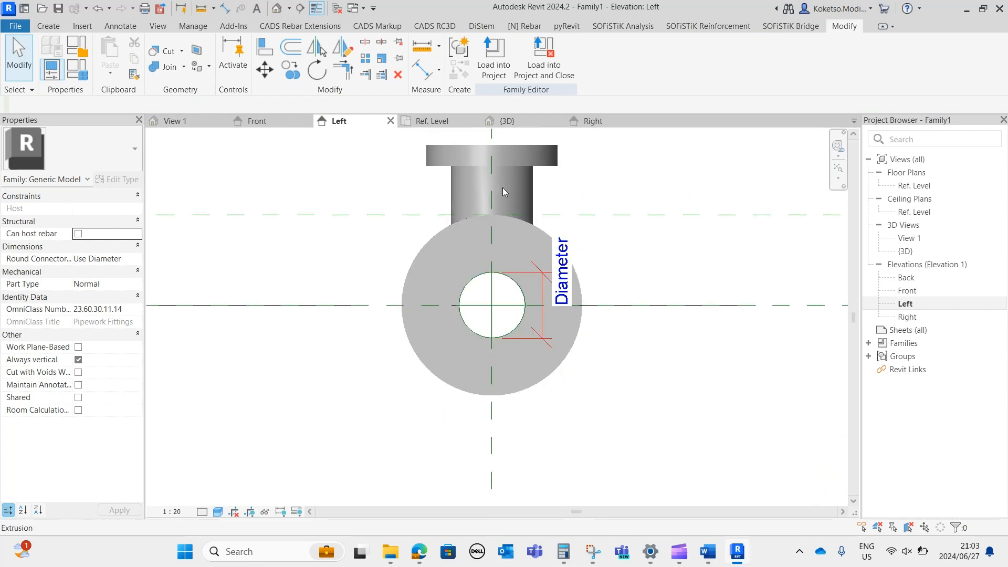
Place a second face-hosted Hydronic Supply pipe connector on the right-end flange's bore edge in the 3D view.
click(509, 121)
shift+middle_drag(552, 316, 525, 311)
scroll(426, 344, down, 2)
shift+middle_drag(704, 374, 603, 372)
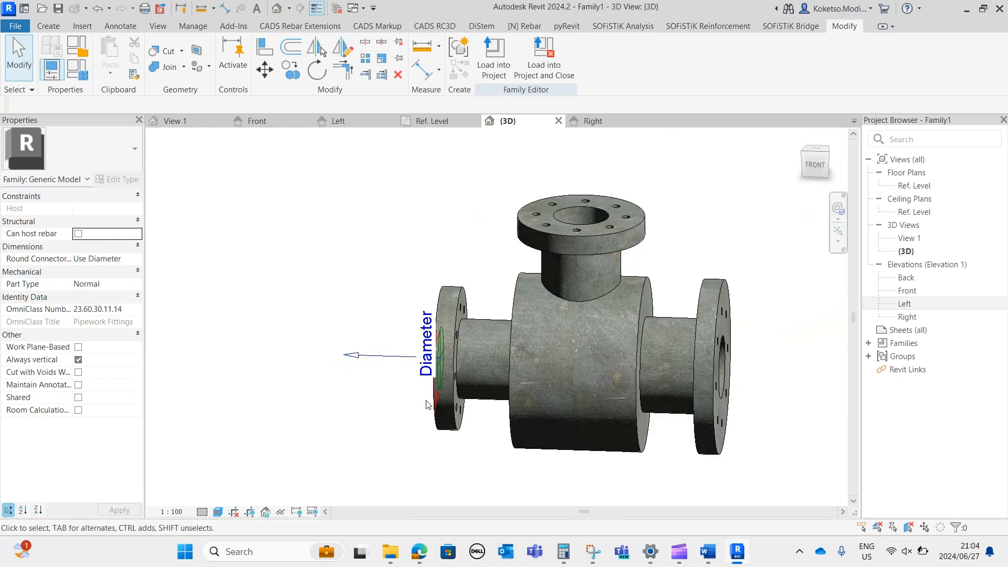
shift+middle_drag(593, 420, 487, 427)
middle_drag(487, 426, 480, 297)
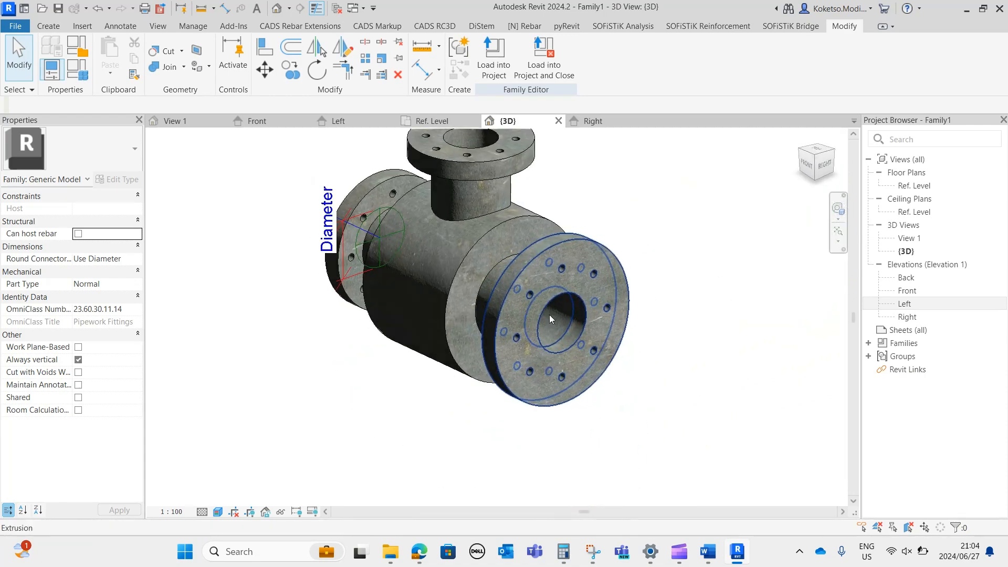
scroll(527, 313, up, 3)
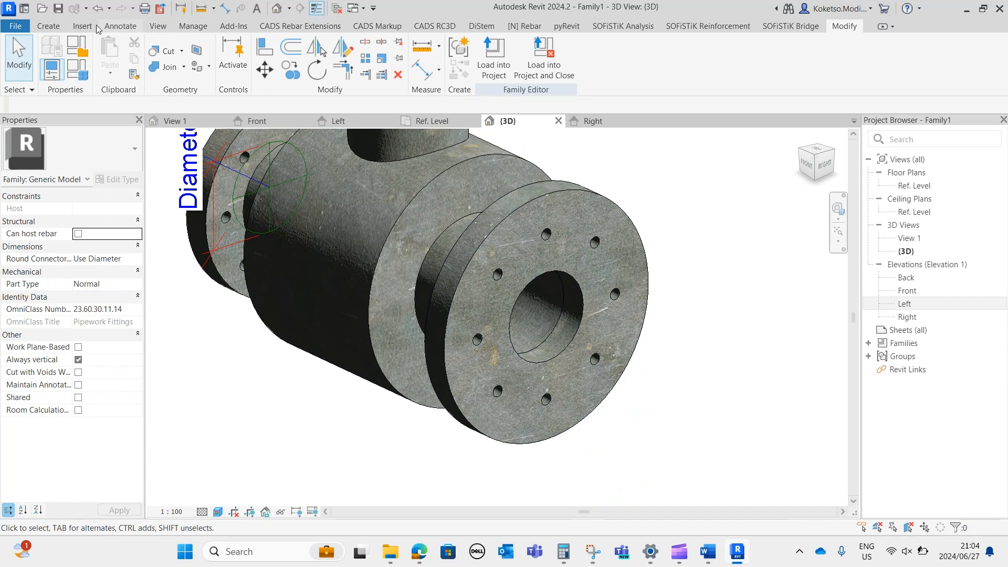
click(50, 25)
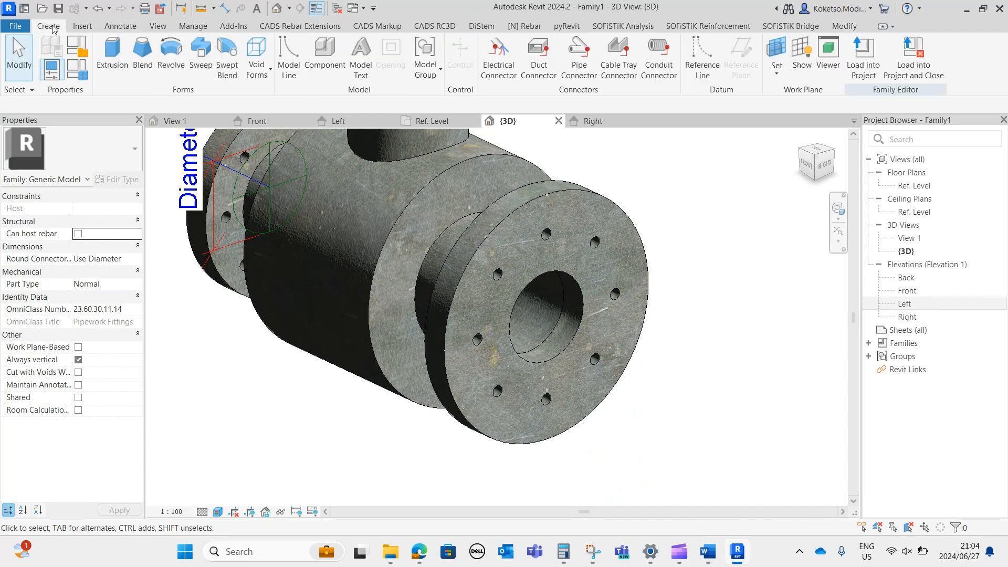
click(579, 63)
scroll(575, 331, up, 2)
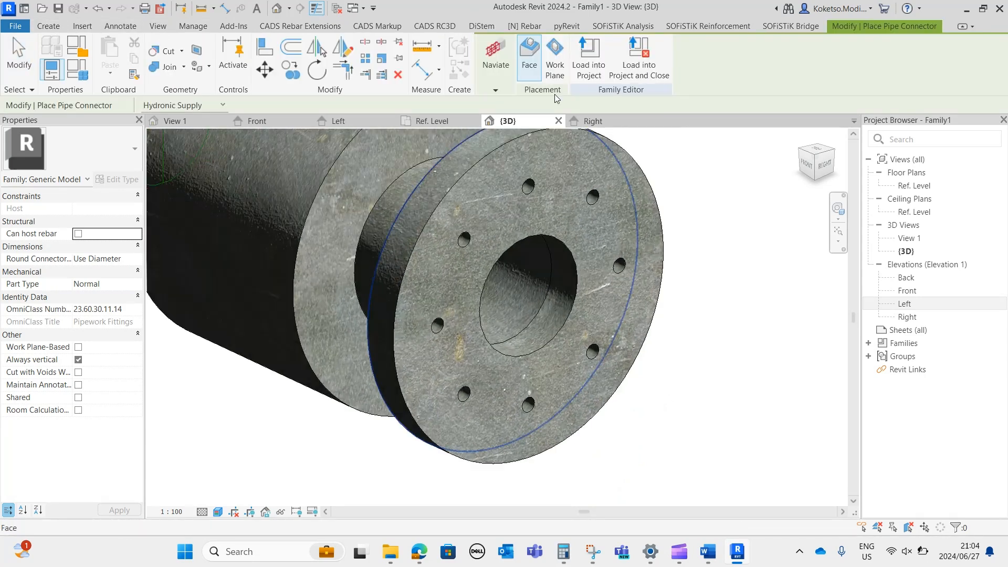
click(556, 334)
scroll(578, 341, down, 4)
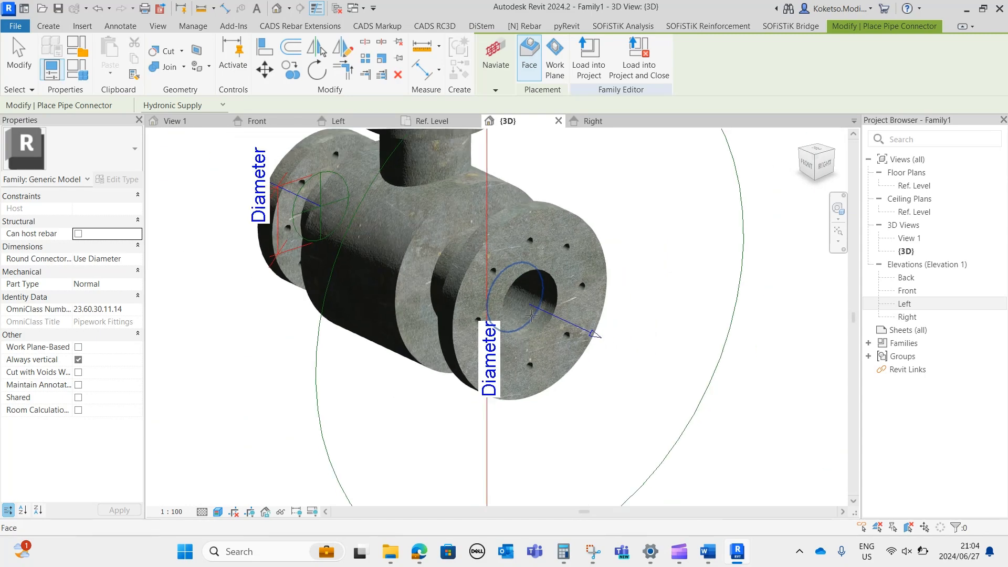
key(Escape)
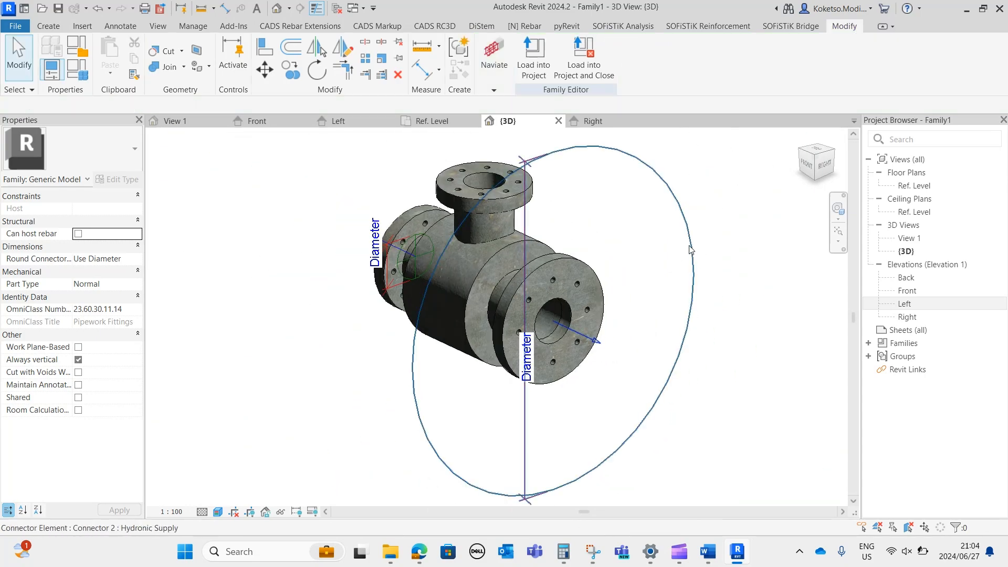
Set the diameter of the right-end flange's pipe connector to 80.
click(693, 251)
click(103, 209)
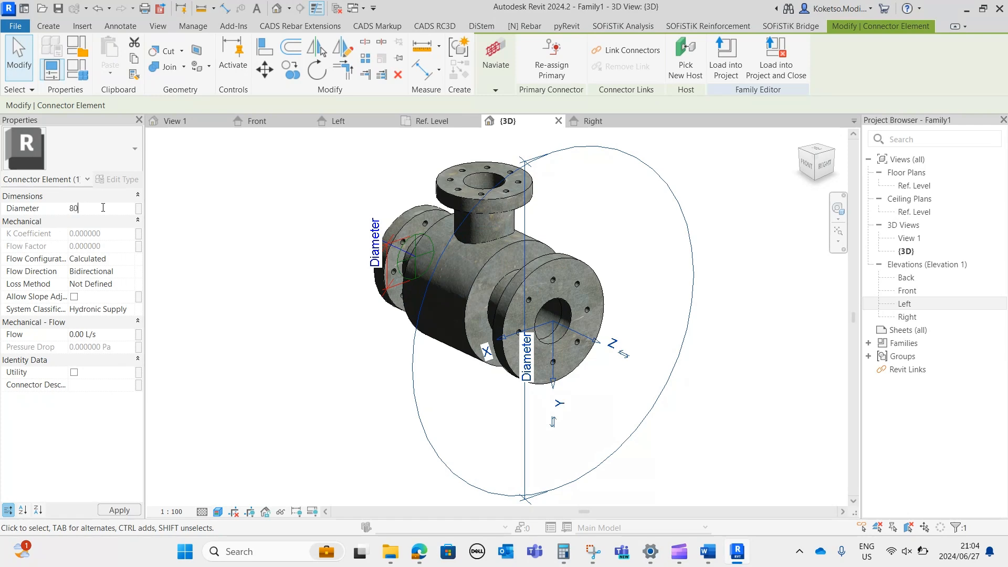
scroll(548, 329, up, 3)
click(685, 420)
shift+middle_drag(686, 419, 730, 368)
scroll(727, 362, down, 2)
Measure the top flange's bore in the 3D view with a diameter dimension, without placing it.
shift+middle_drag(665, 344, 294, 329)
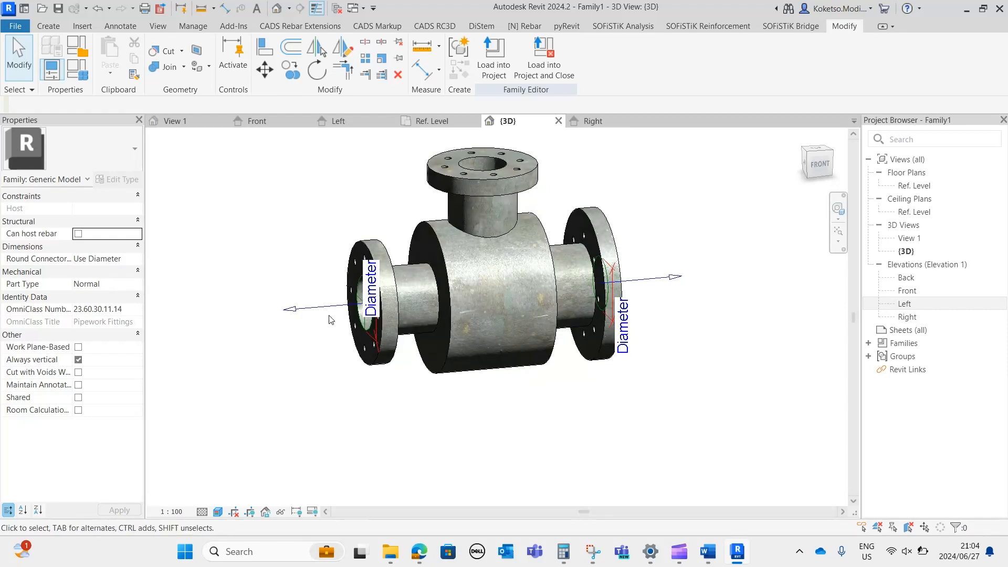
shift+middle_drag(535, 318, 573, 425)
scroll(506, 228, up, 3)
middle_drag(506, 229, 522, 278)
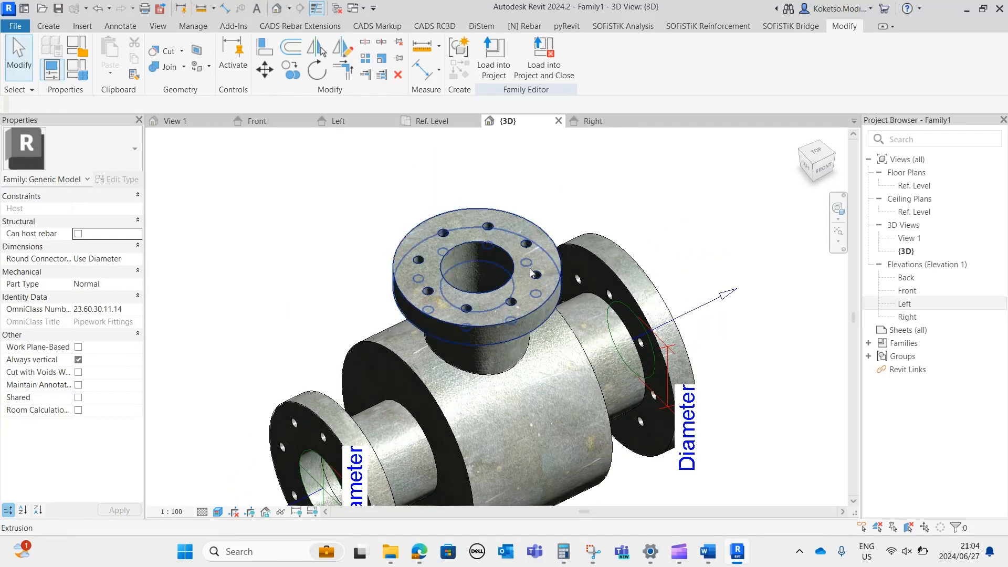
scroll(458, 201, up, 2)
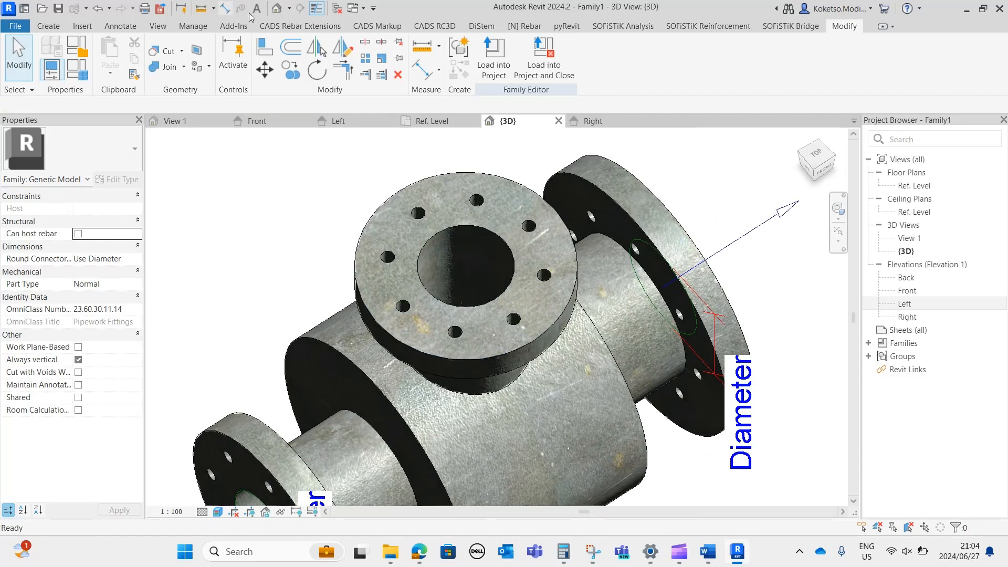
click(225, 8)
click(624, 56)
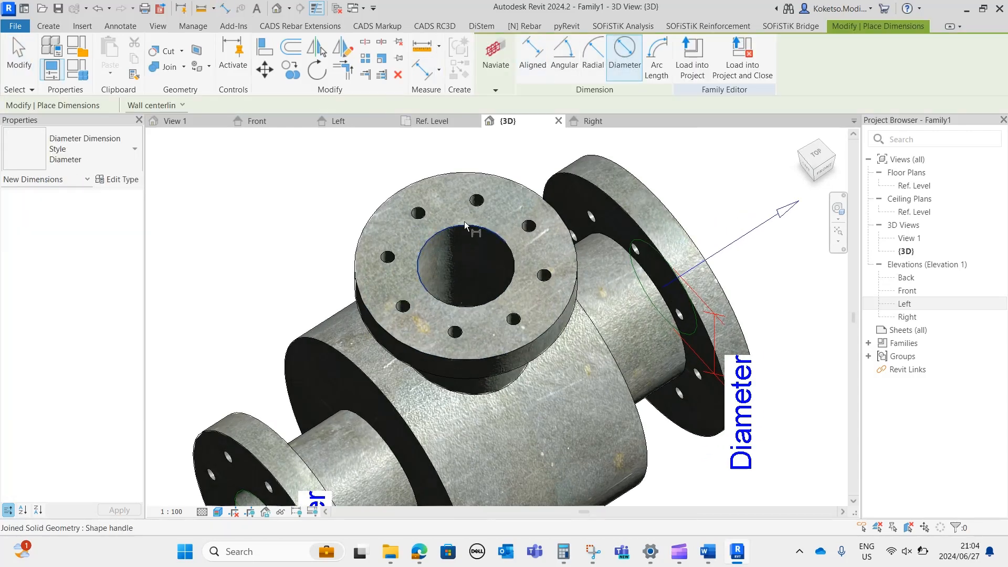
scroll(444, 257, down, 5)
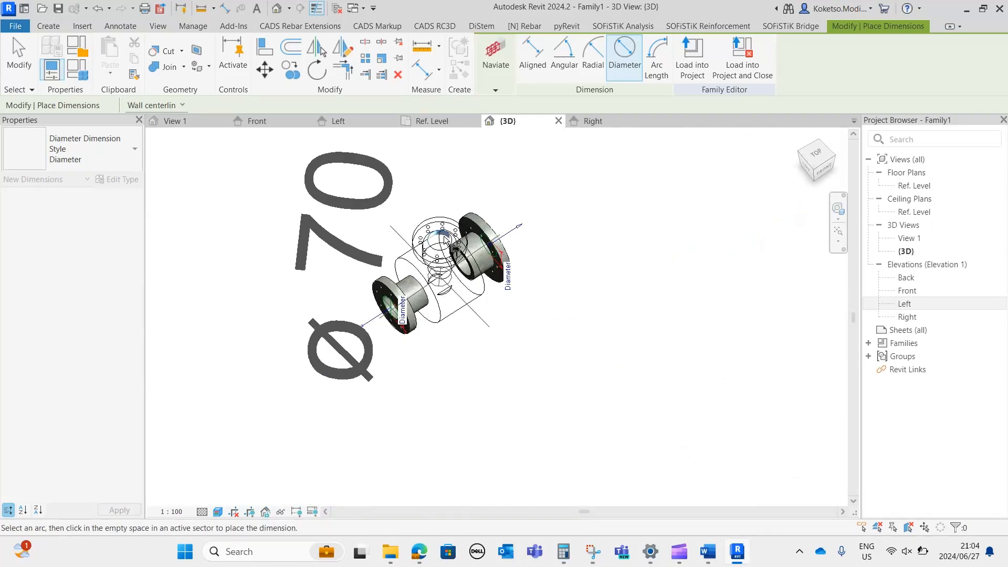
scroll(436, 232, up, 6)
key(Escape)
Place a face-hosted Hydronic Supply pipe connector on the top flange's bore edge and set its diameter to 70.
click(51, 28)
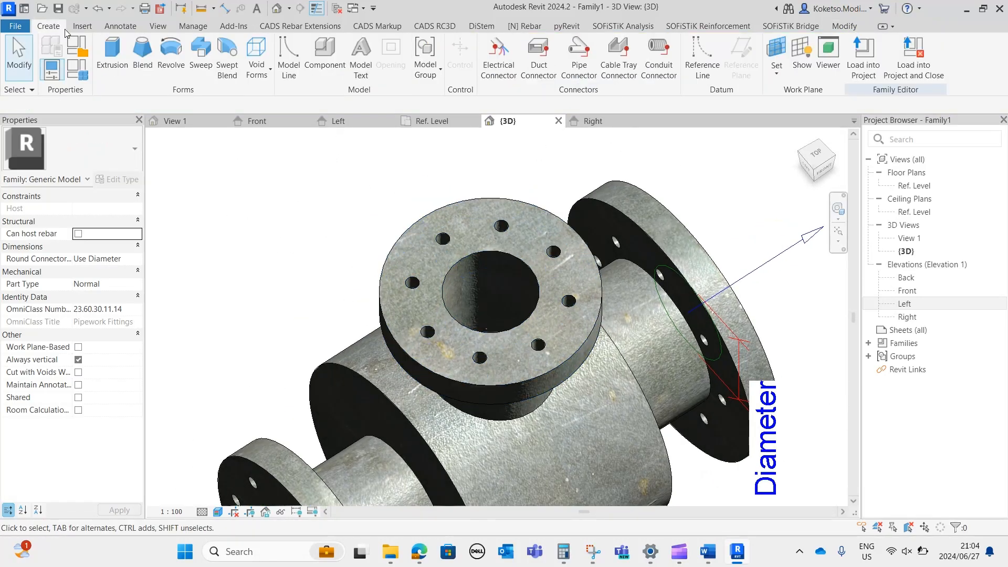
click(579, 56)
scroll(483, 168, down, 1)
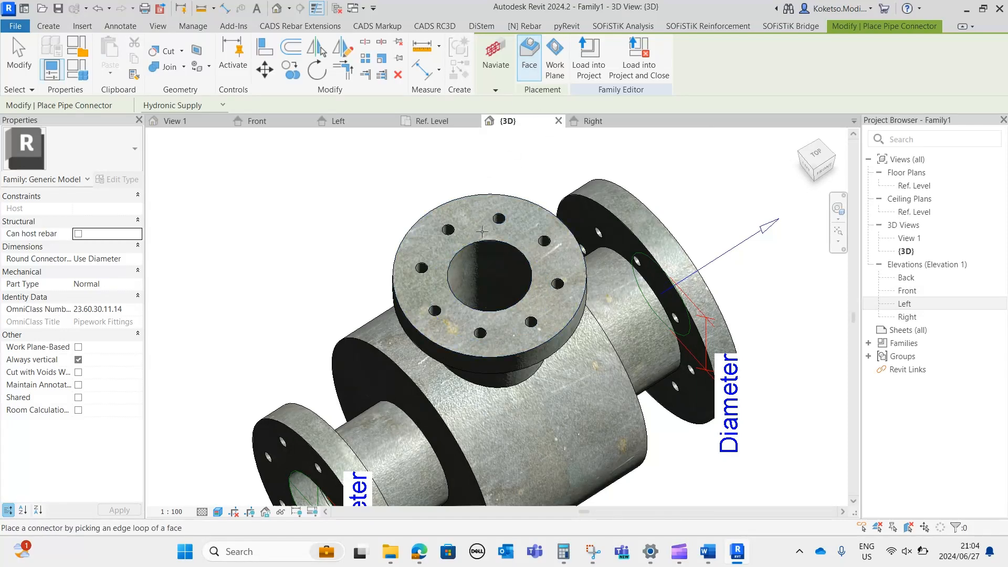
scroll(480, 221, up, 2)
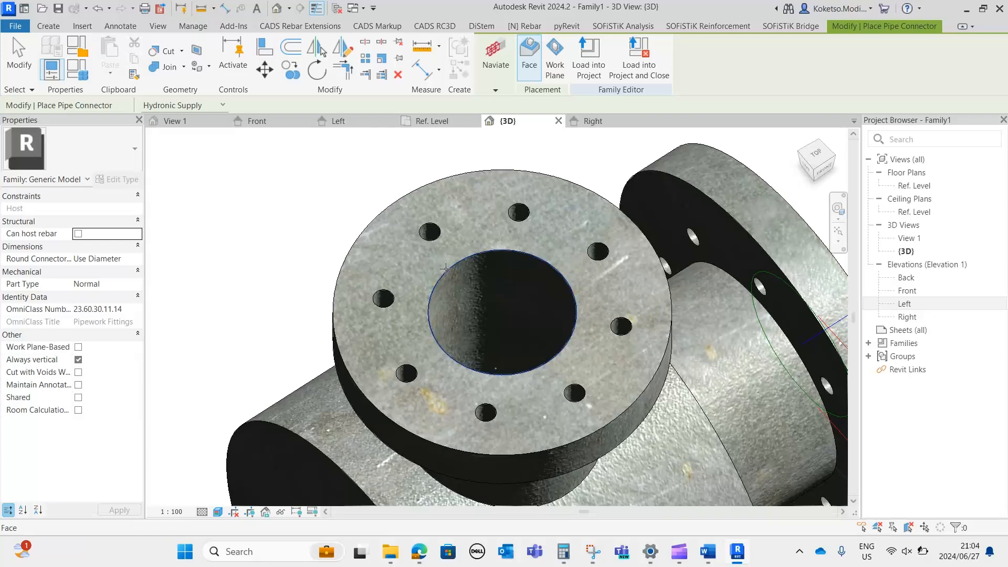
click(446, 269)
scroll(445, 269, down, 4)
key(Escape)
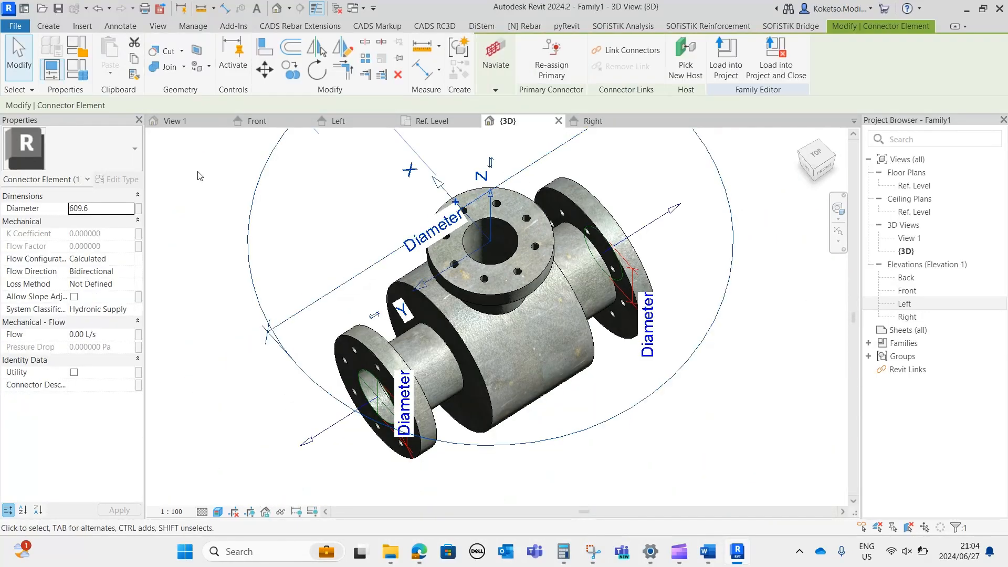
click(121, 208)
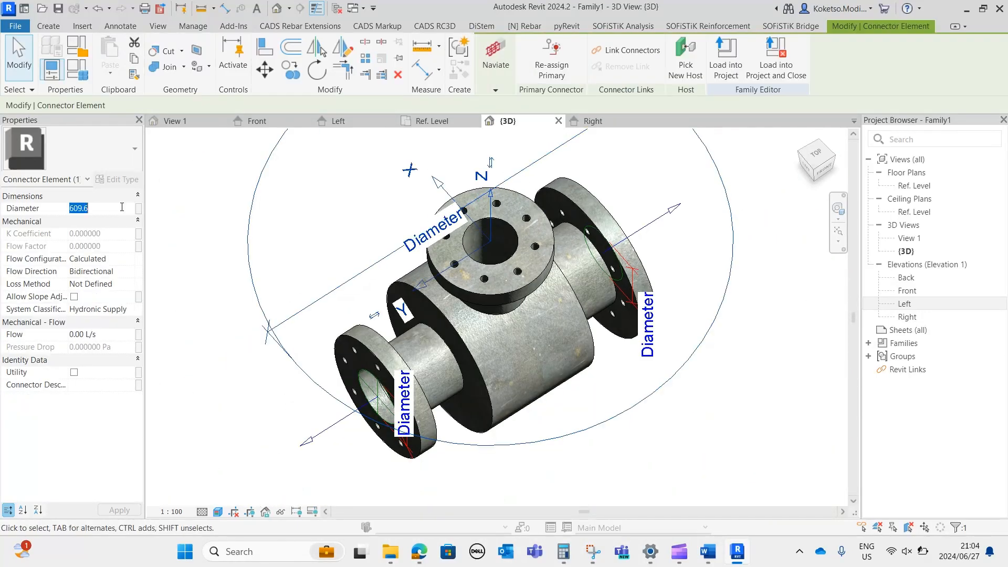
key(Return)
Check the position and direction of the three pipe connectors in the 3D view and the Front elevation.
shift+middle_drag(530, 231, 493, 166)
scroll(493, 286, down, 3)
shift+middle_drag(570, 272, 578, 317)
click(549, 268)
middle_drag(578, 317, 649, 255)
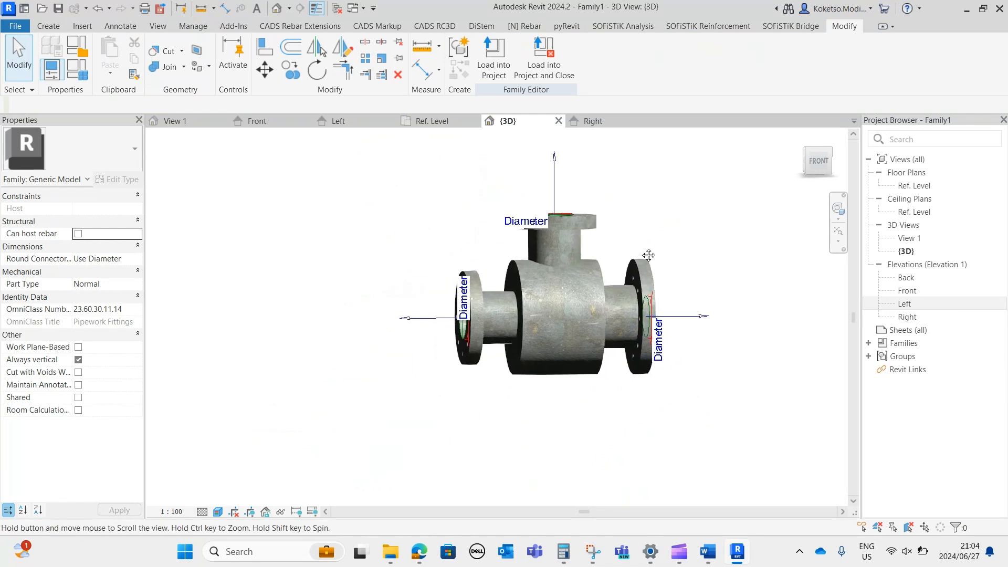
click(279, 123)
middle_drag(474, 377, 489, 475)
scroll(493, 203, up, 7)
middle_drag(513, 183, 480, 332)
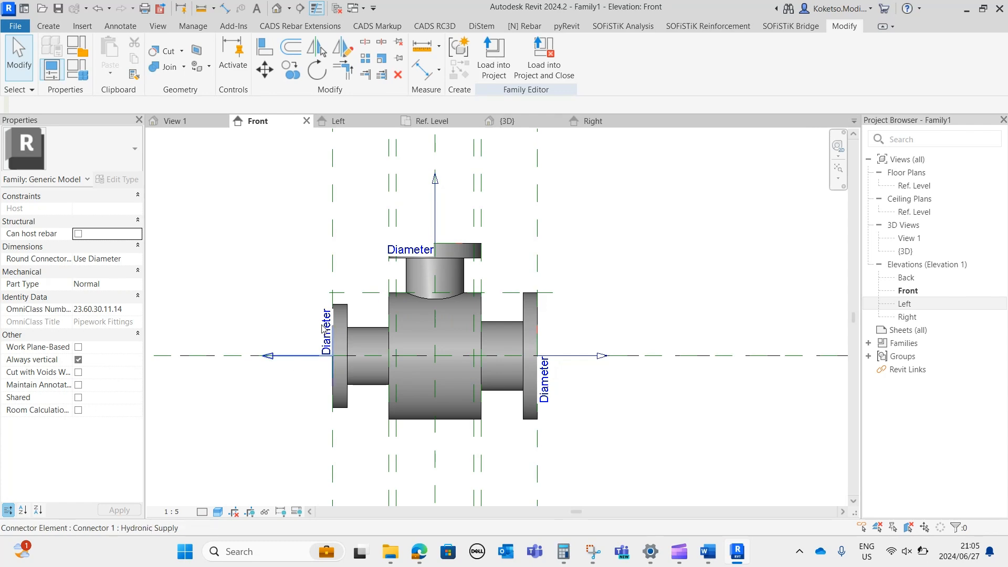
Select the left-end flange's pipe connector in the 3D view and review its properties.
click(505, 121)
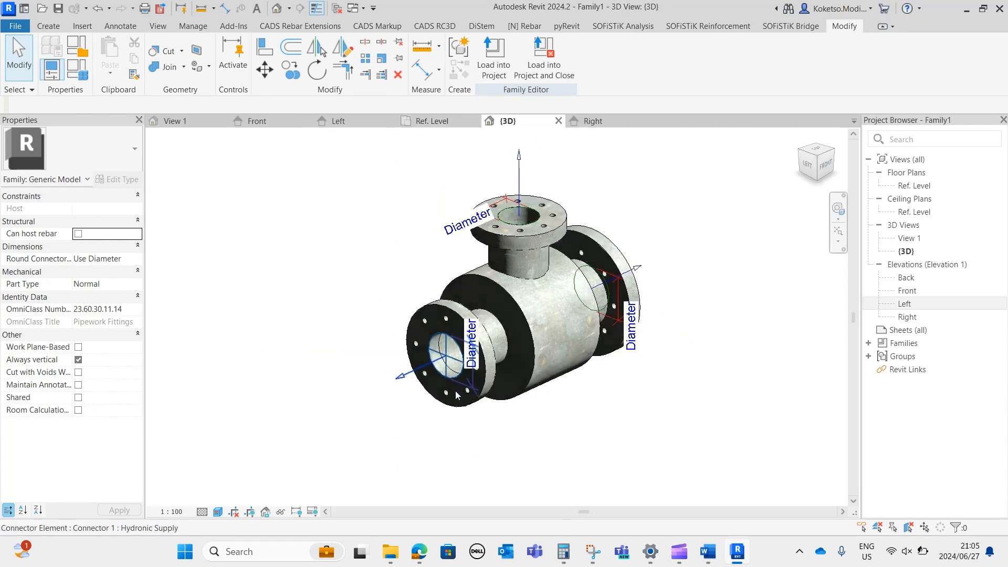
scroll(473, 395, up, 3)
click(455, 348)
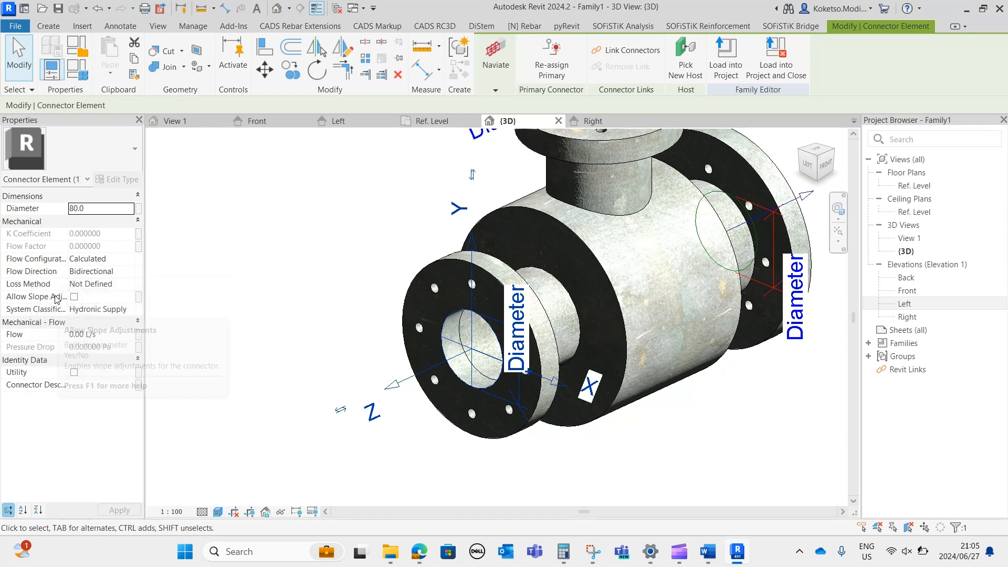
scroll(444, 362, down, 3)
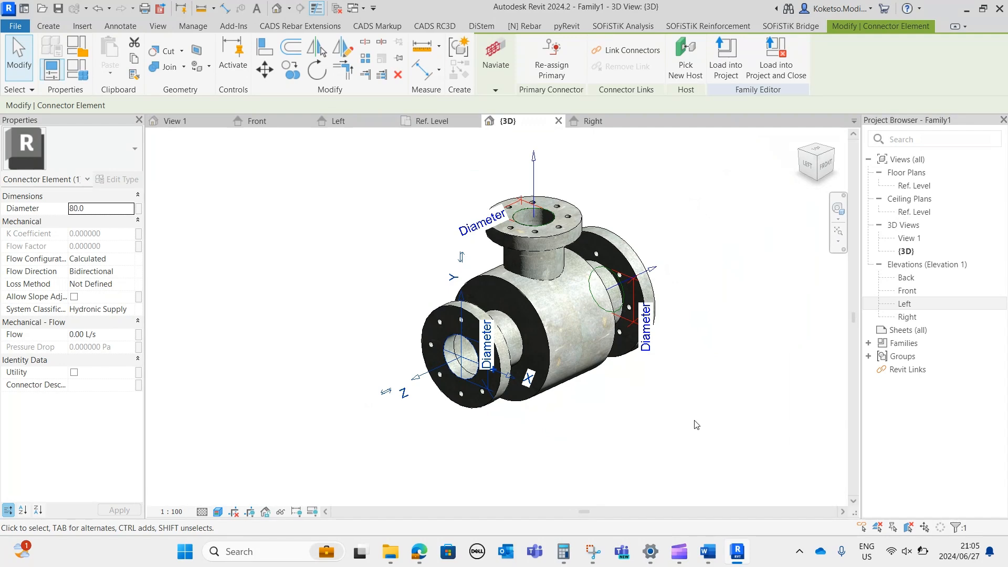
Deselect the connector and examine the complete fitting with its three pipe connectors in the 3D view.
click(601, 374)
scroll(601, 375, up, 2)
middle_drag(633, 405, 577, 410)
scroll(634, 441, down, 2)
middle_drag(632, 434, 647, 475)
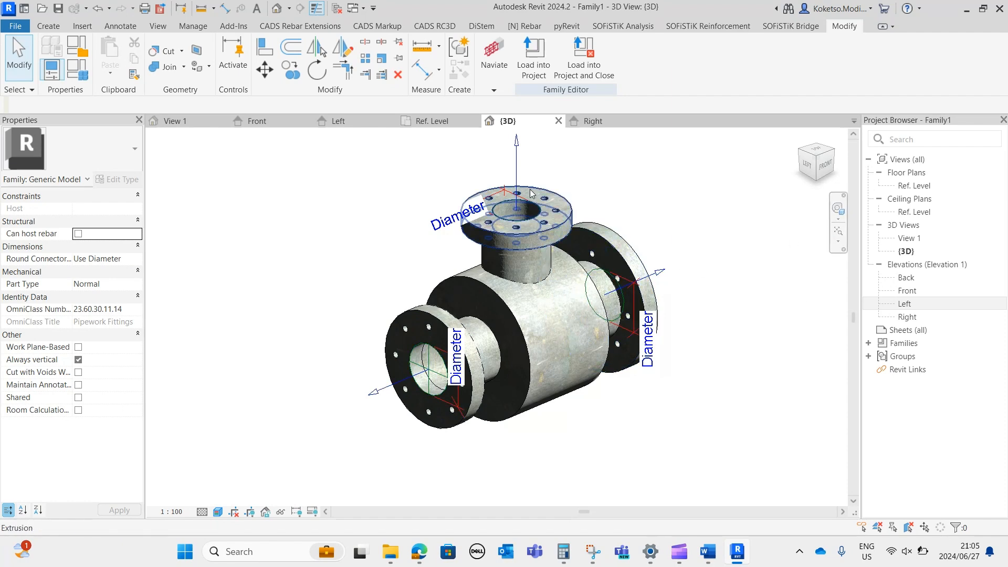
shift+middle_drag(734, 488, 603, 436)
scroll(705, 395, down, 1)
scroll(621, 413, up, 3)
scroll(599, 424, down, 1)
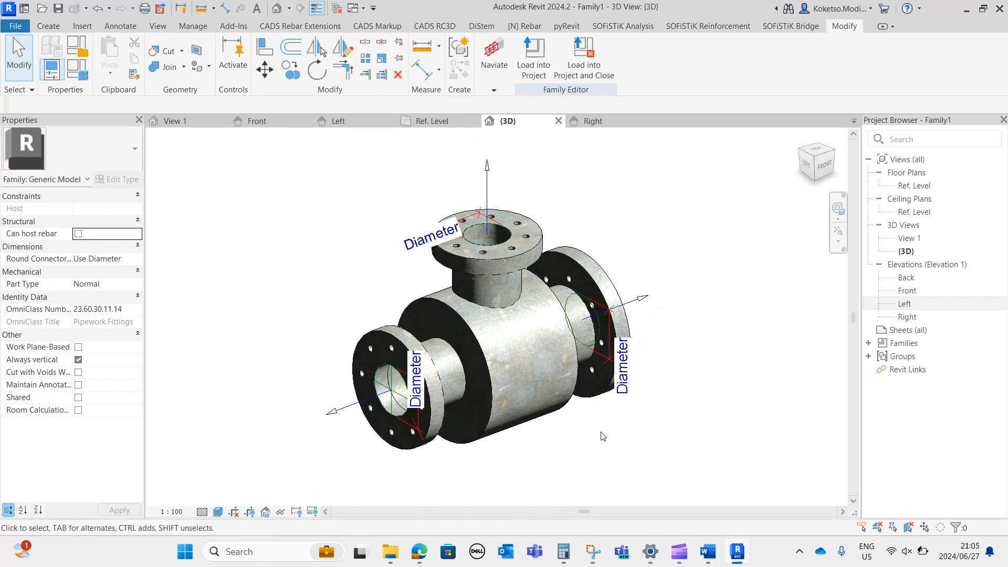